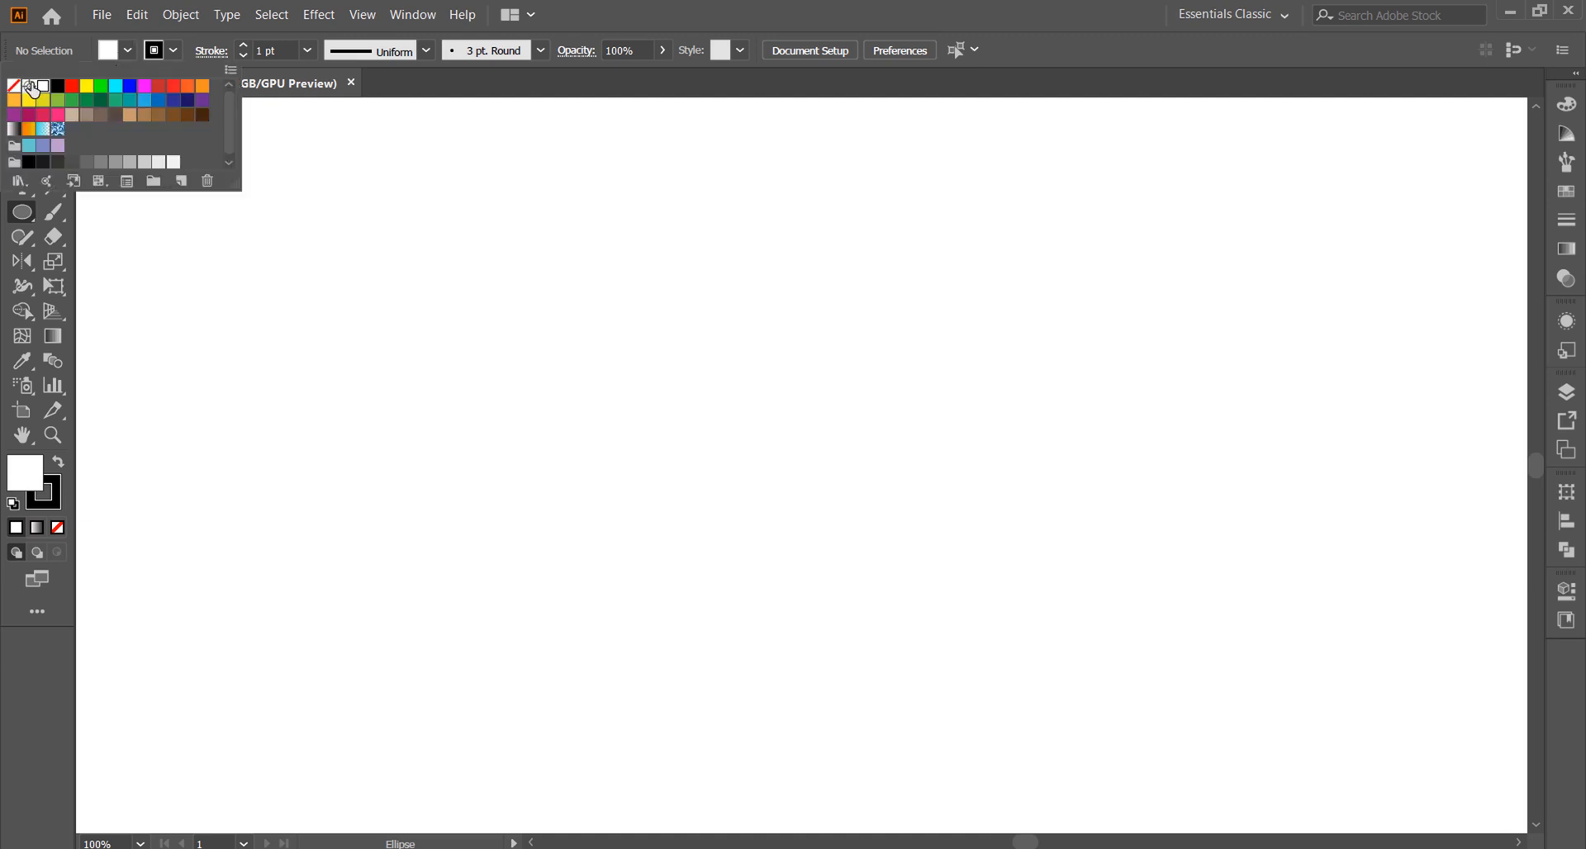
Step: Draw three unfilled concentric circles from one centre point, measuring about 10 pt, 20 pt and 30 pt in diameter
left_click(791, 474)
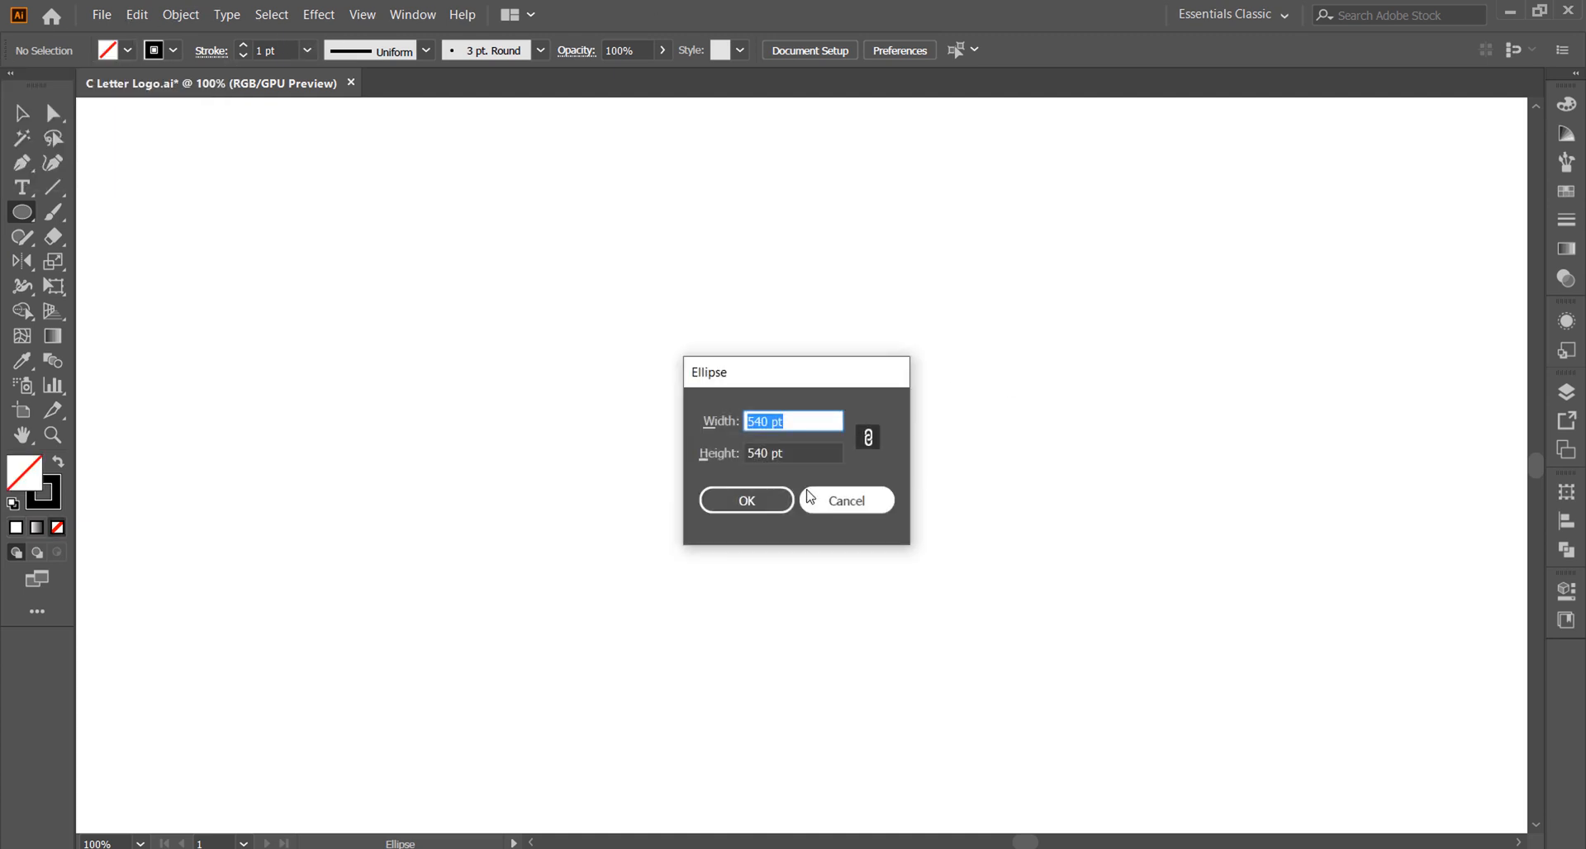
key("Return")
left_click(792, 473, "alt")
type("20")
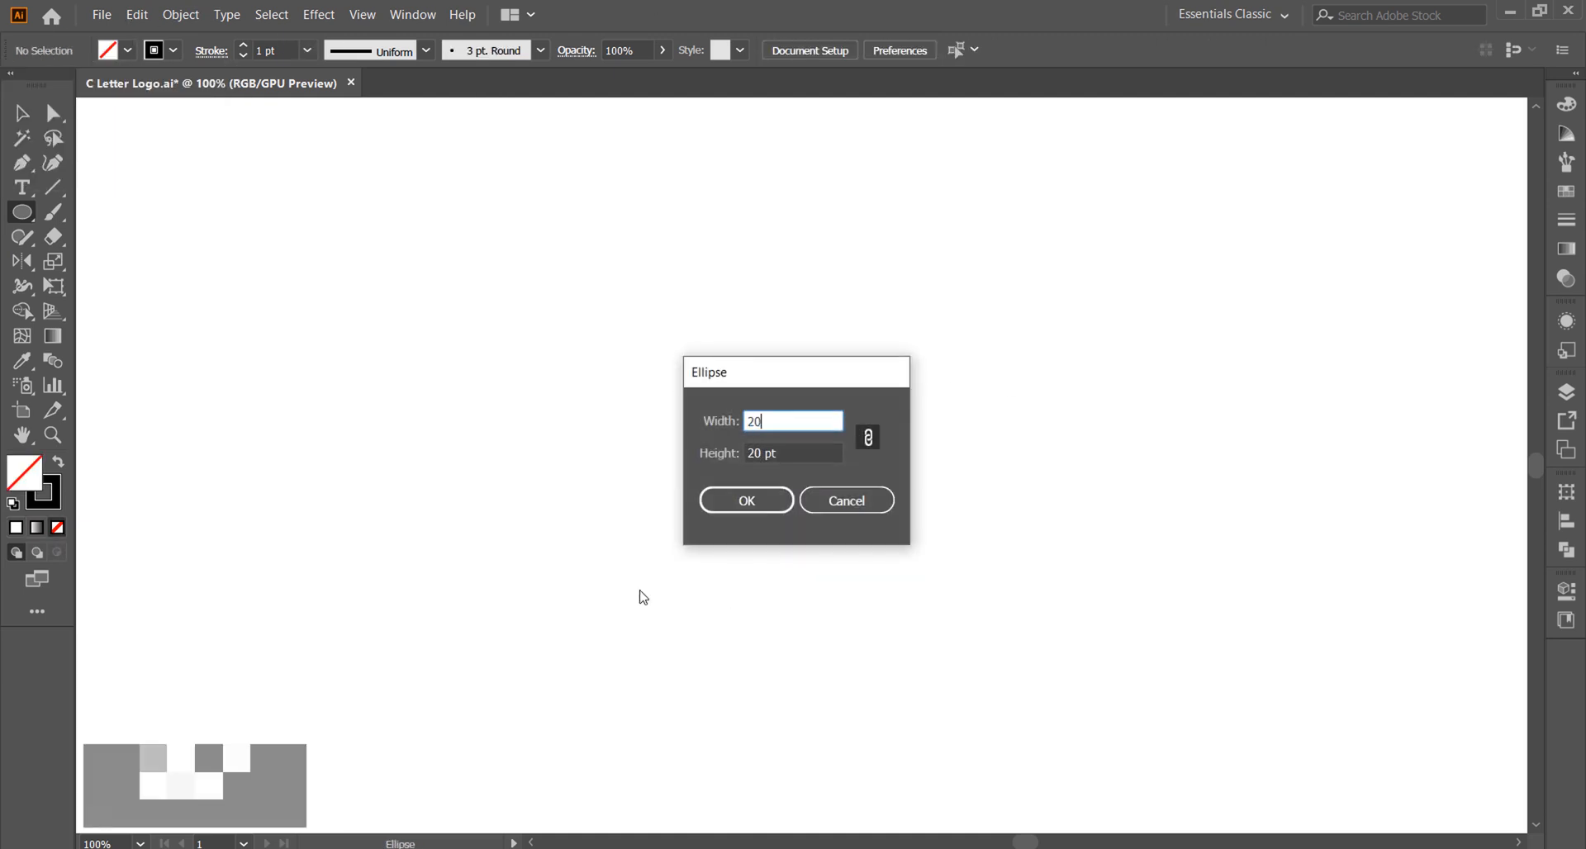
key("Return")
left_click(792, 473, "alt")
type("30")
key("Return")
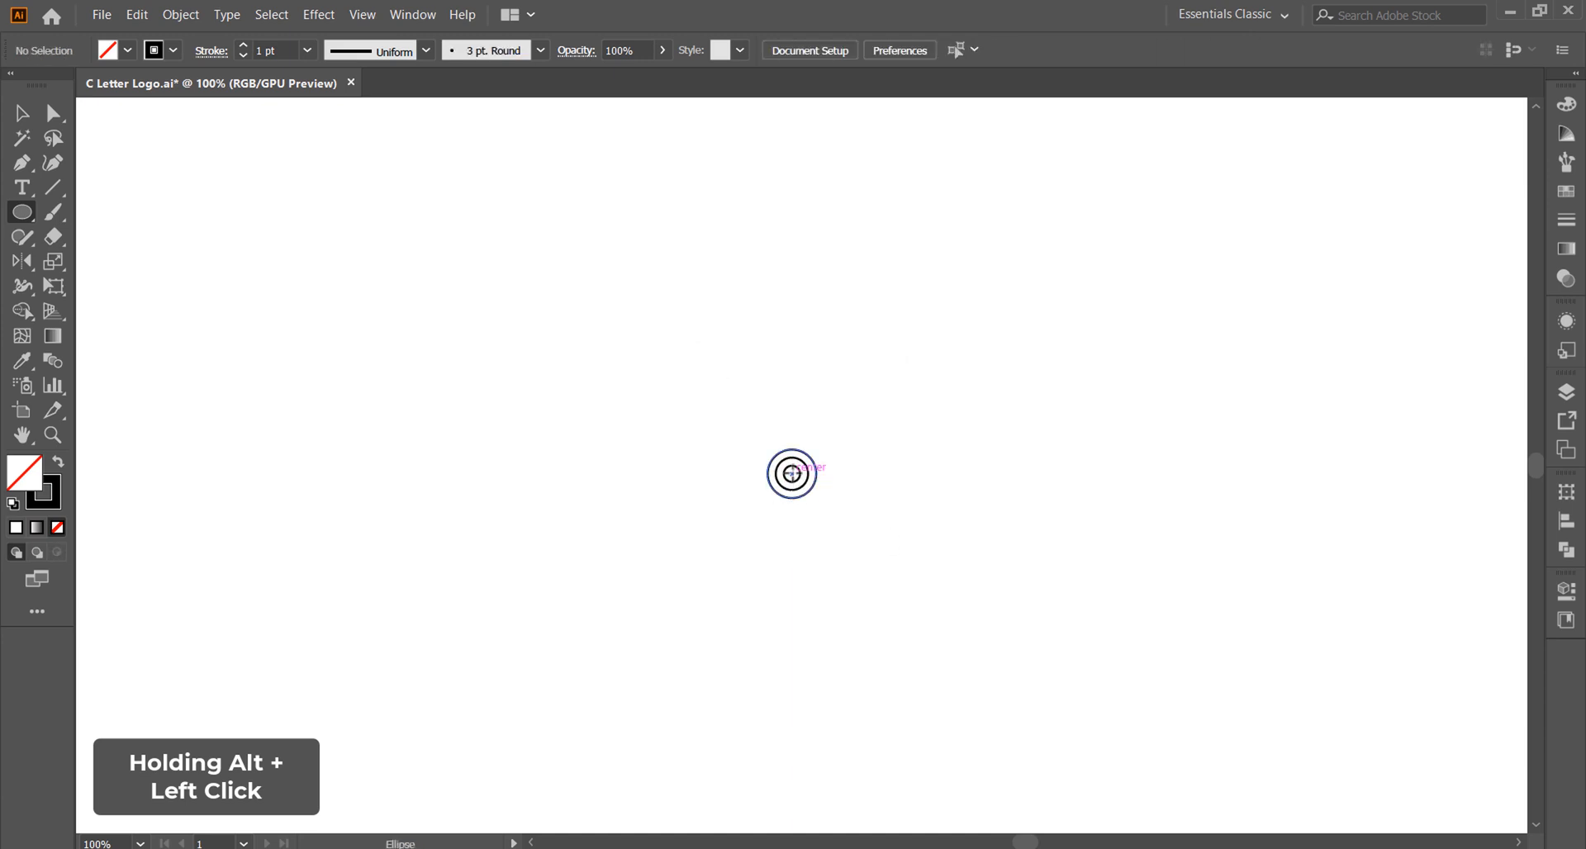
Step: Add 50 pt and 80 pt circles around the same centre point
left_click(791, 473, "alt")
type("50")
key("Return")
left_click(792, 474, "alt")
type("80")
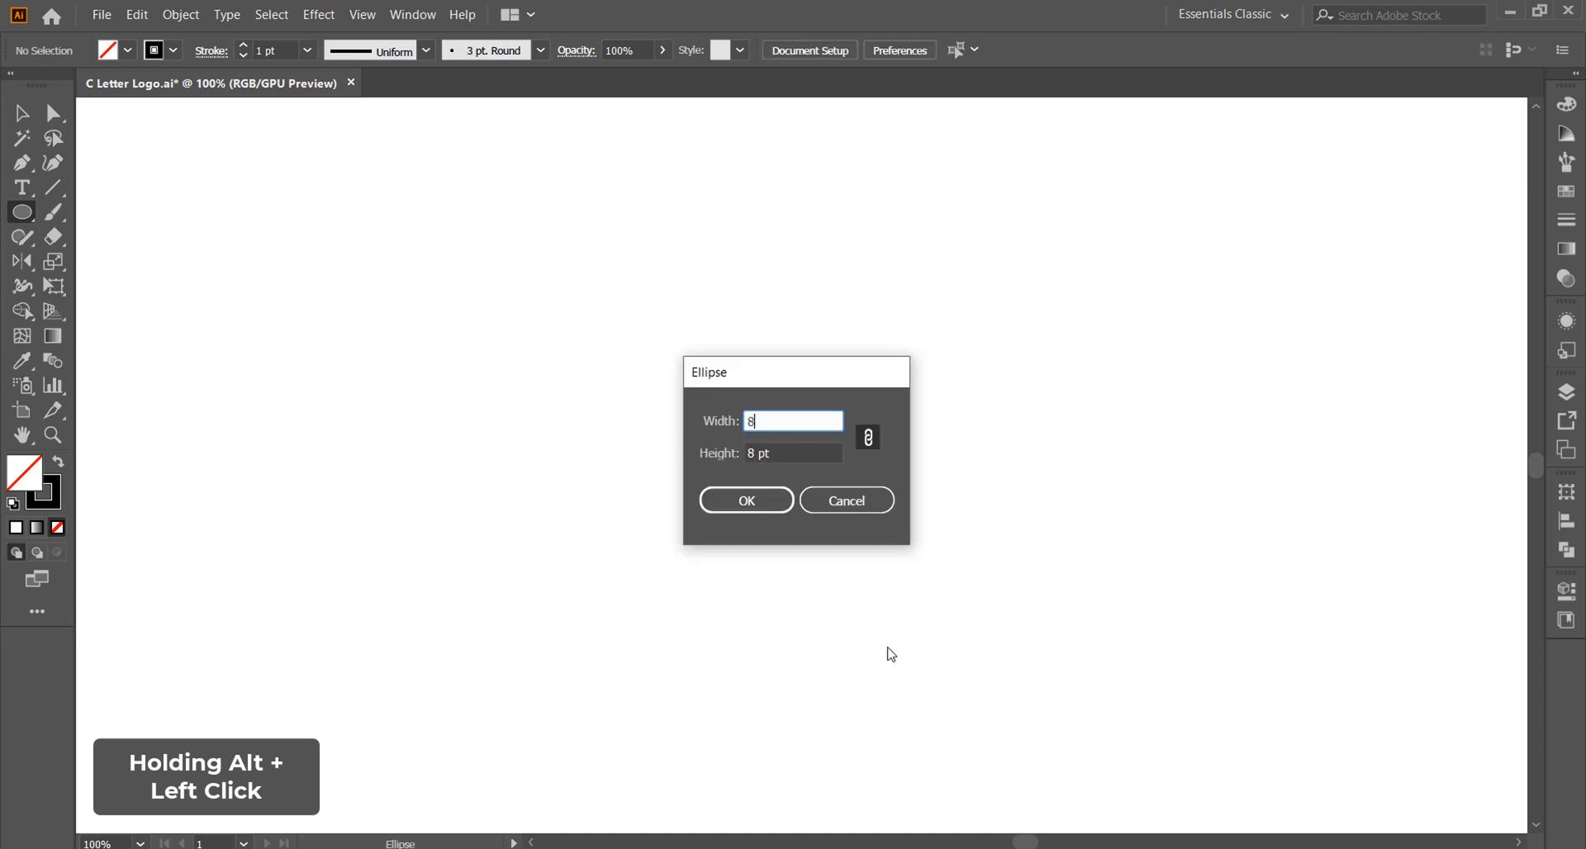
key("Return")
left_click(881, 646, "ctrl")
Step: Add 130 pt, 210 pt and 340 pt circles around the same centre point
left_click(791, 474, "alt")
type("130")
key("Return")
left_click(876, 661, "ctrl")
left_click(792, 473, "alt")
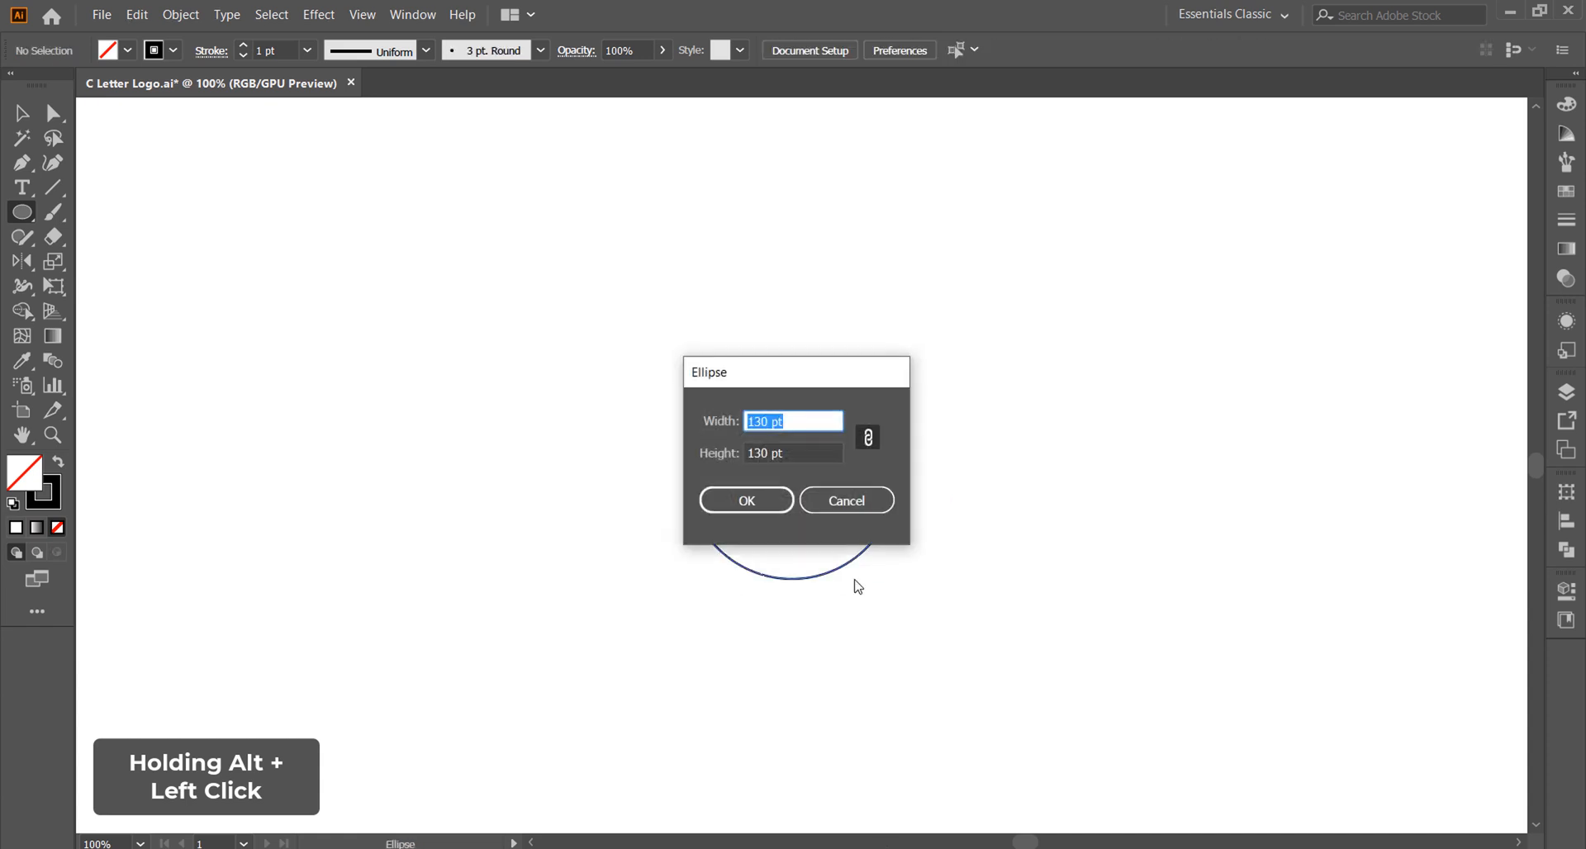
type("210")
key("Return")
left_click(876, 582, "ctrl")
left_click(792, 474, "alt")
type("340")
key("Return")
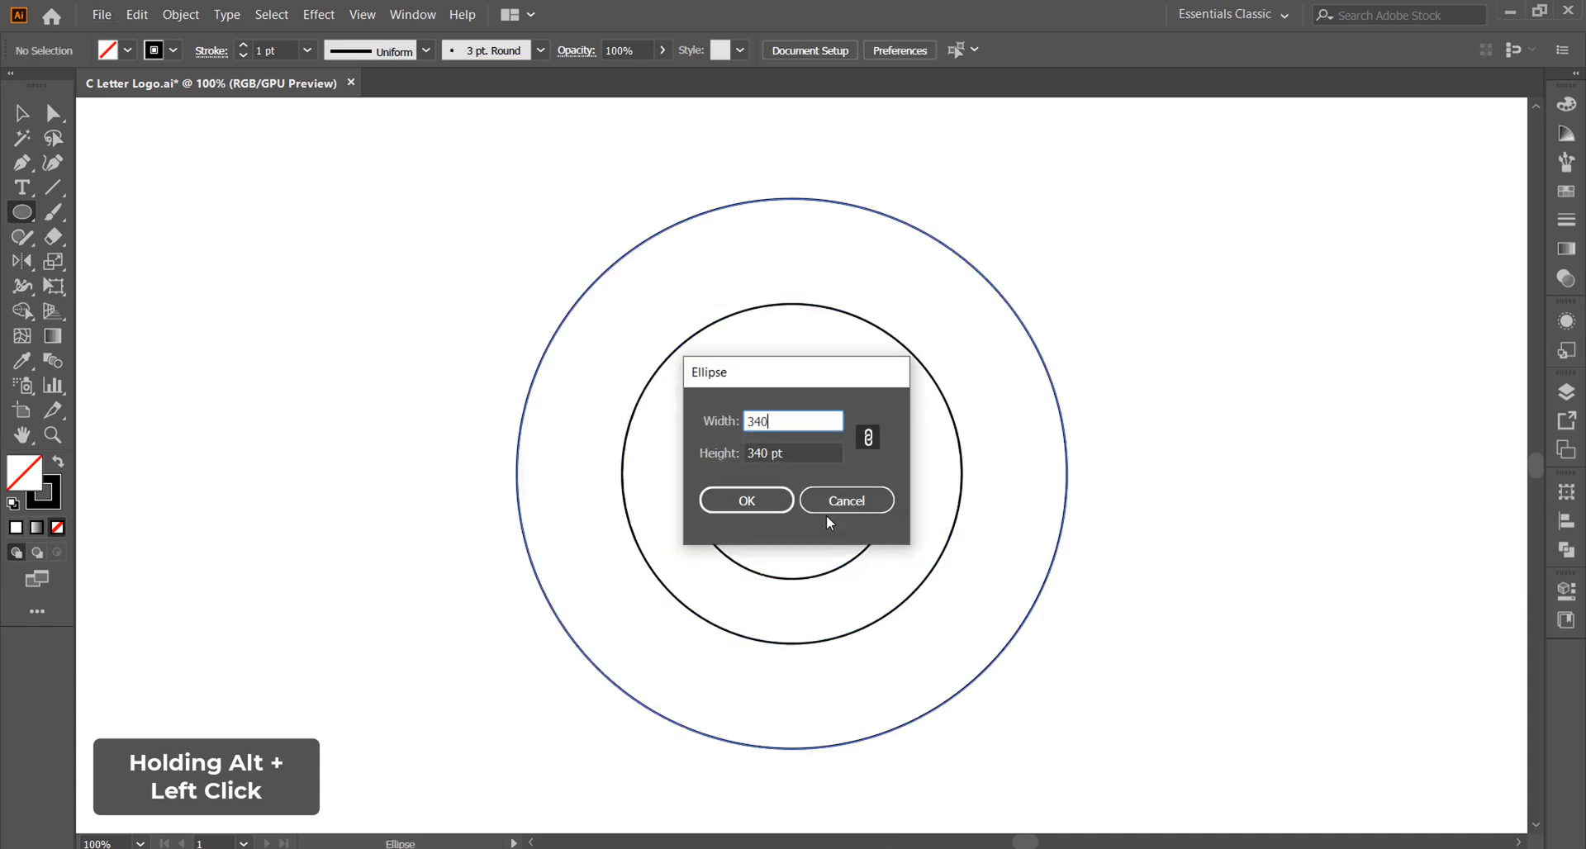
Step: Set the stroke weight of all the concentric circles to 0.5 pt
left_click(22, 113)
key("ctrl+a")
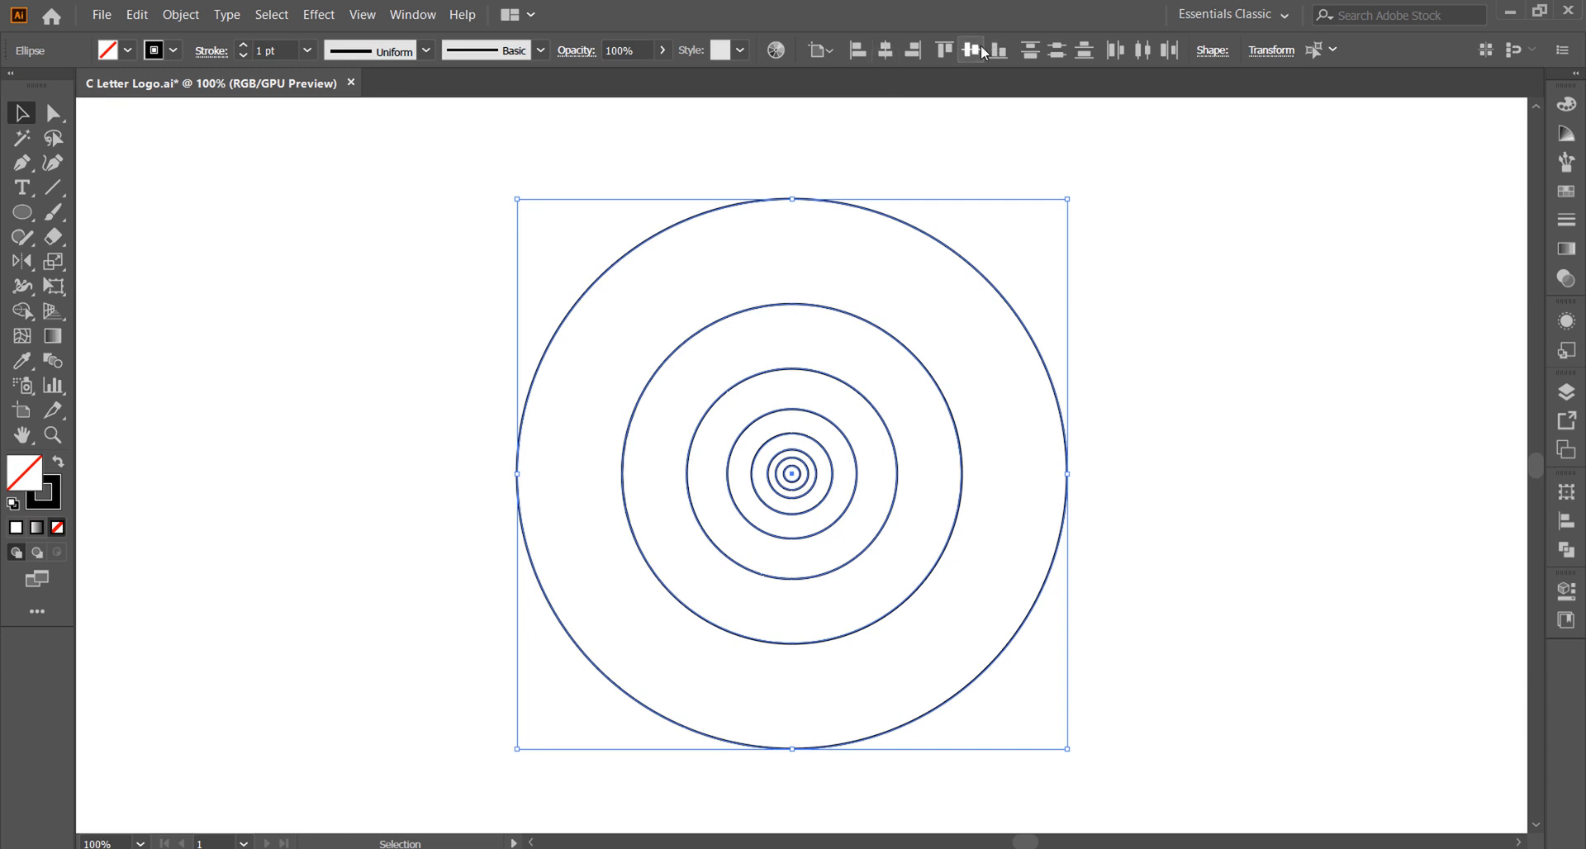
left_click_drag(1169, 631, 389, 309)
left_click(306, 50)
left_click(331, 93)
left_click(947, 593)
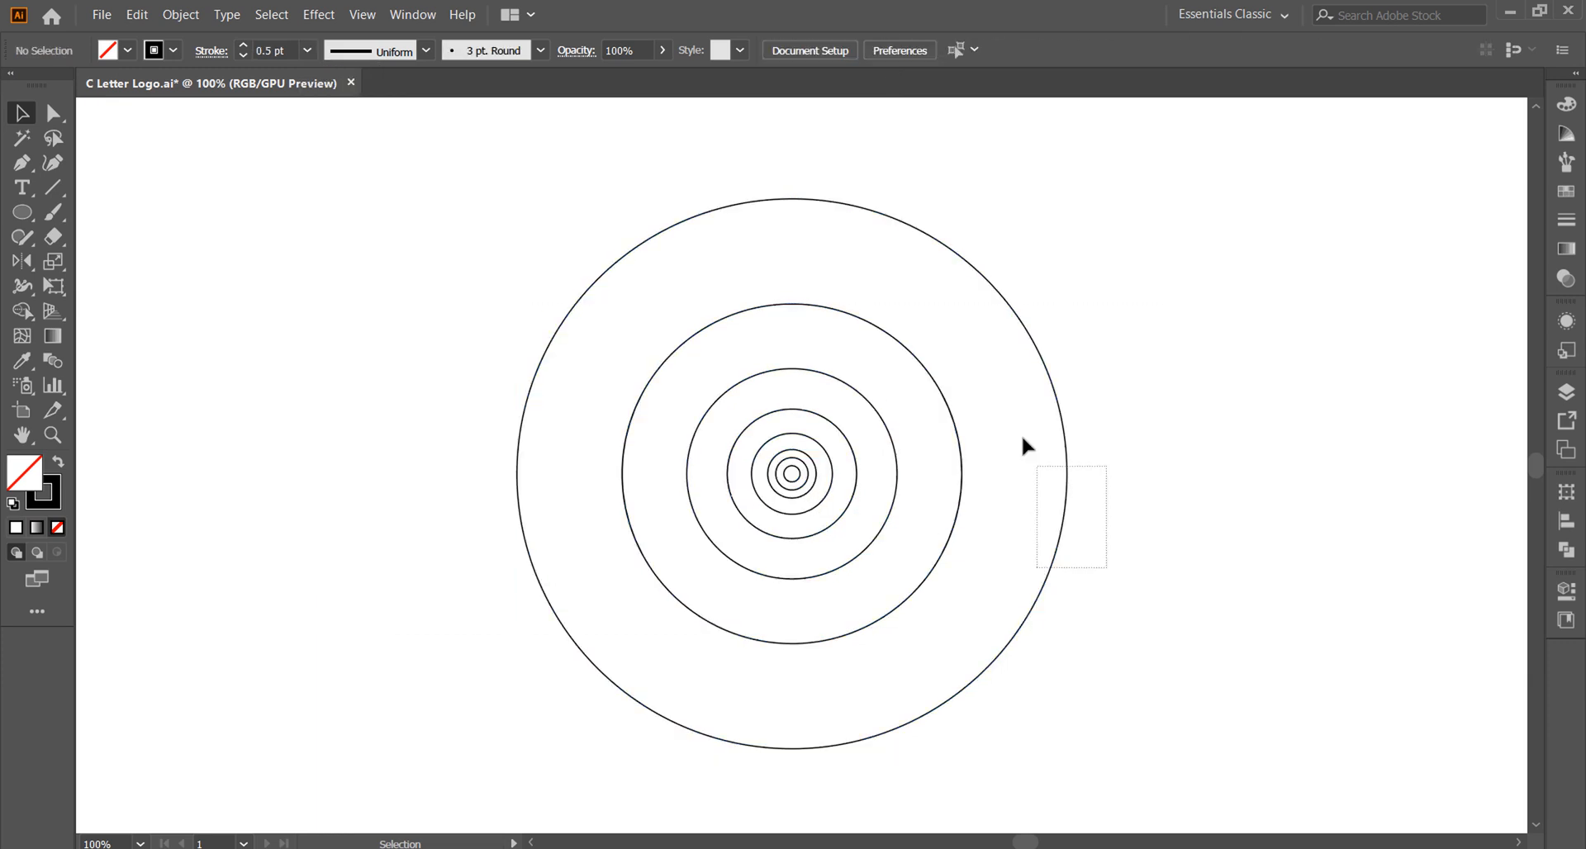
Step: Give the outermost circle a light grey stroke and remove the three smallest circles
left_click_drag(1023, 438, 1020, 432)
left_click(173, 51)
left_click(144, 150)
left_click(786, 350)
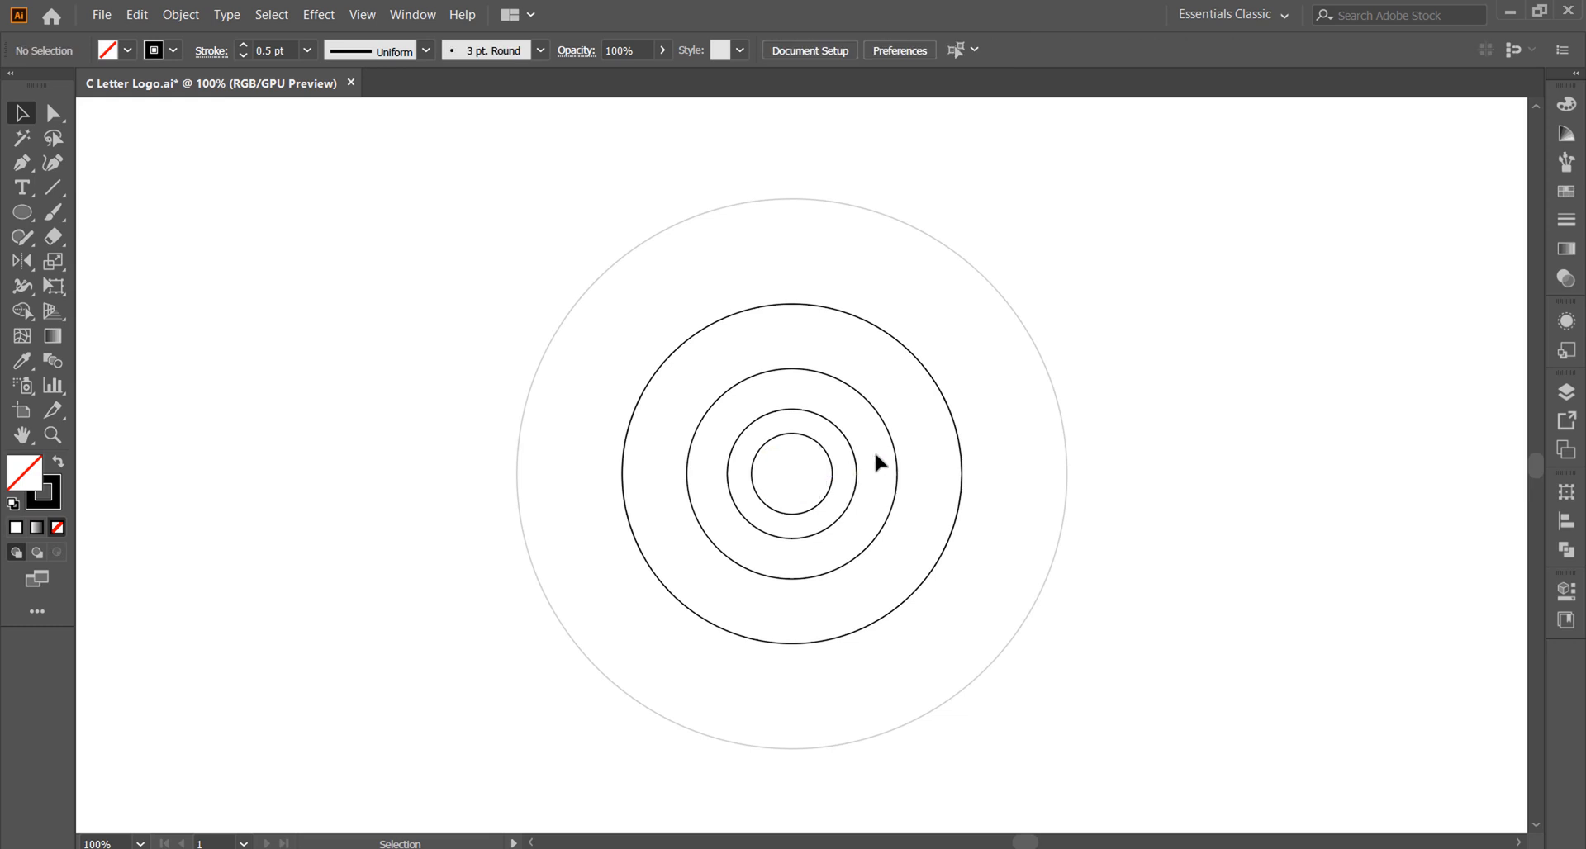
Step: Paste a copy of the 210 pt circle in place and flatten it symmetrically to the height of the 130 pt circle
right_click(929, 373)
left_click(917, 348)
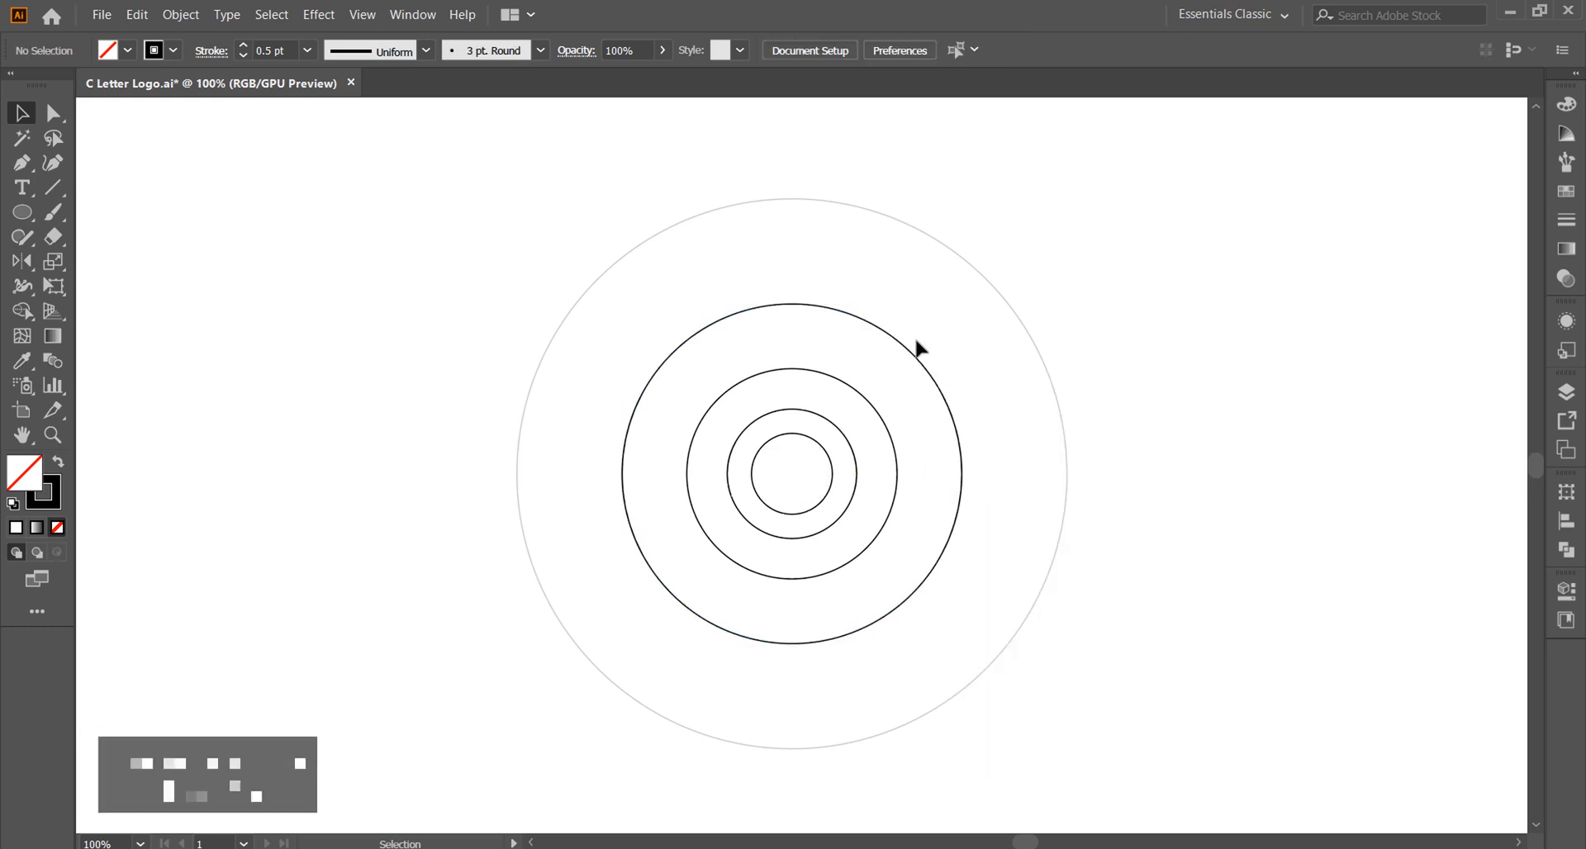
left_click(917, 364)
key("ctrl+c")
key("ctrl+shift+v")
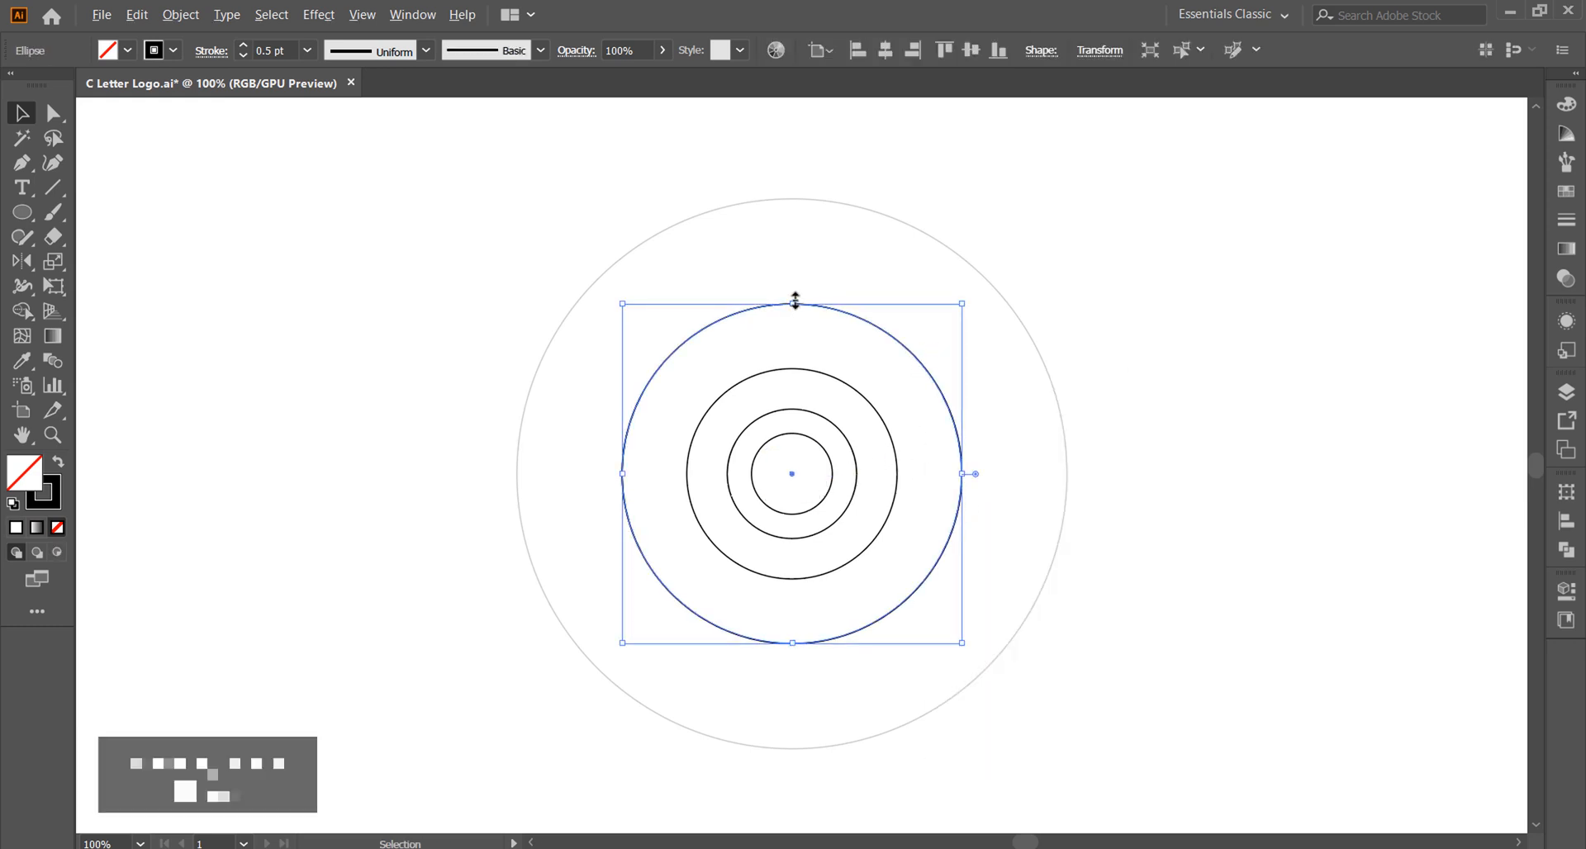
left_click_drag(792, 303, 792, 368)
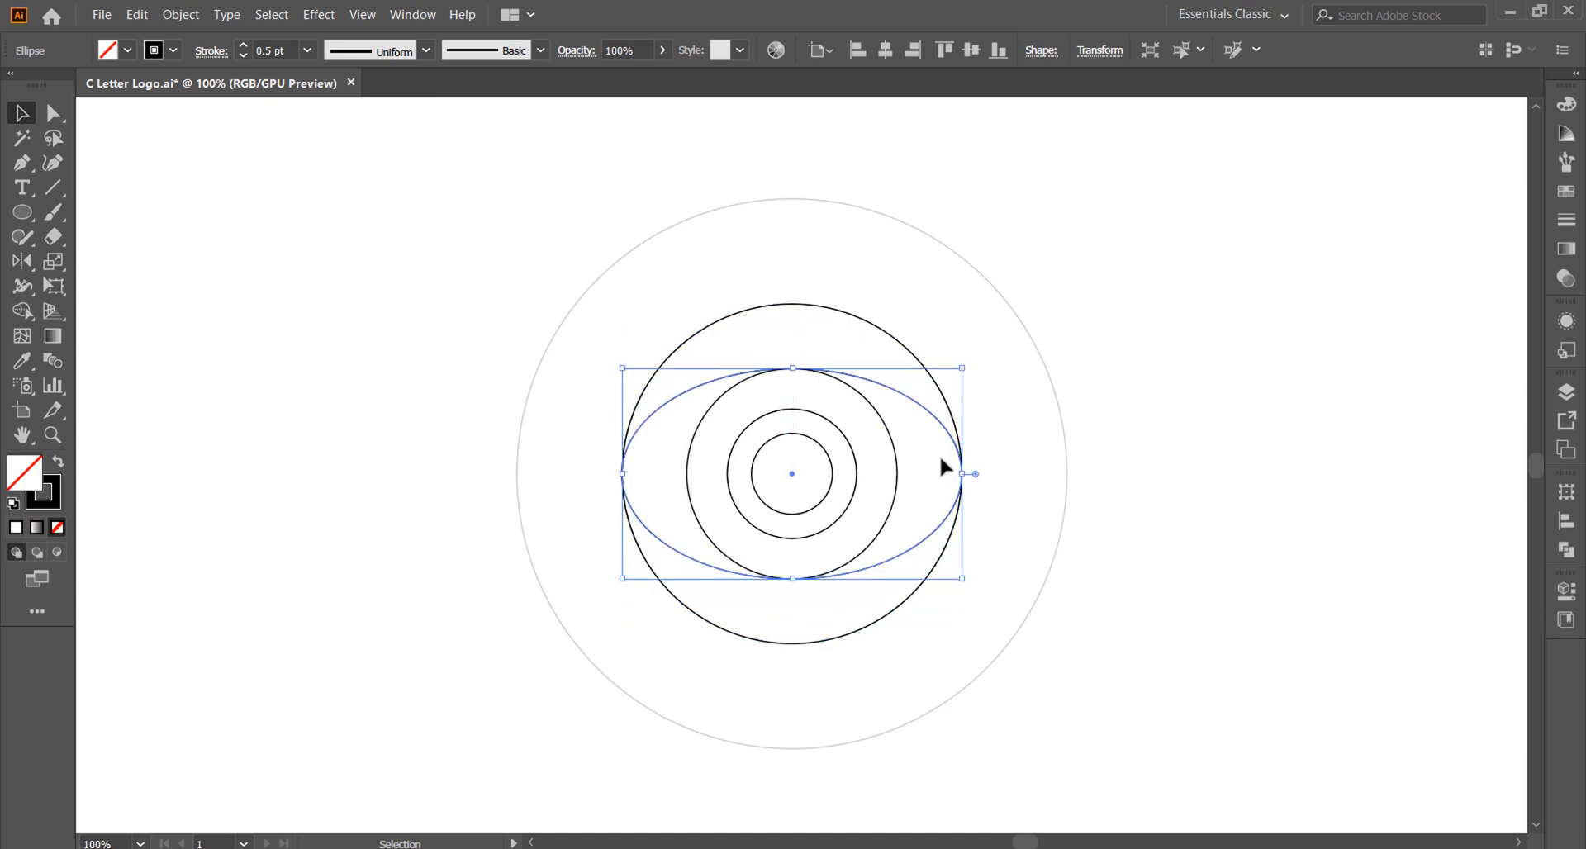
left_click(941, 459)
Step: Paste another copy of the 210 pt circle in place and narrow it symmetrically to the width of the 130 pt circle
left_click(951, 414)
key("ctrl+c")
key("ctrl+shift+v")
left_click_drag(963, 473, 899, 476)
left_click(991, 493)
Step: Duplicate the horizontal ellipse upward and downward so the copies touch the 80 pt circle's bottom and top edges
left_click_drag(910, 559, 904, 512)
left_click_drag(833, 372, 829, 414)
left_click(830, 431)
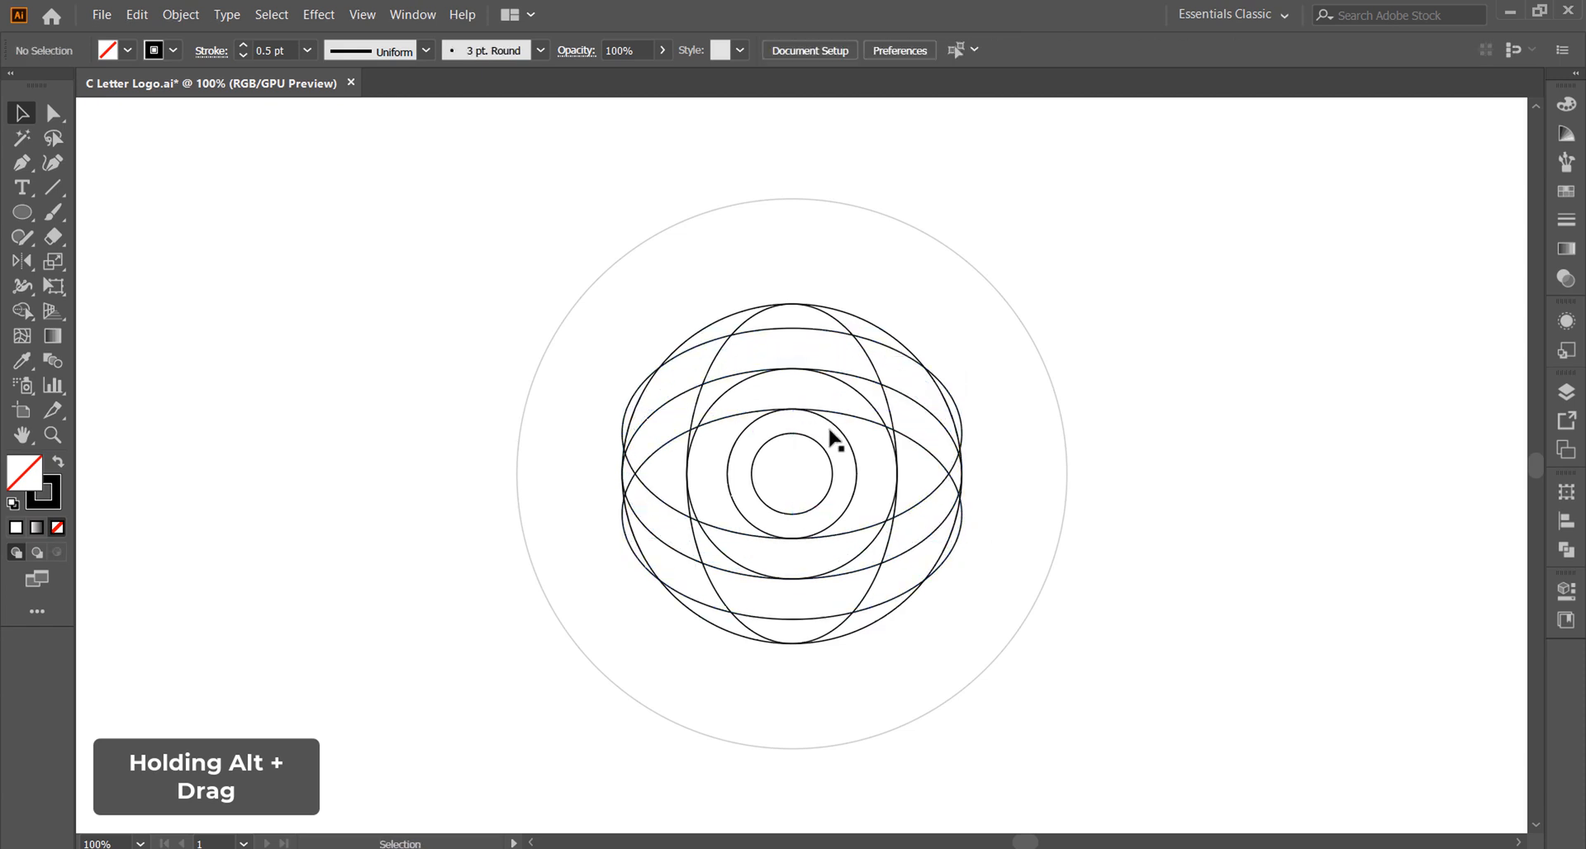
Step: Duplicate the vertical ellipse to both sides so each copy's inner edge touches the far side of the 50 pt circle
left_click(747, 427)
left_click(719, 425)
left_click_drag(693, 420, 757, 420)
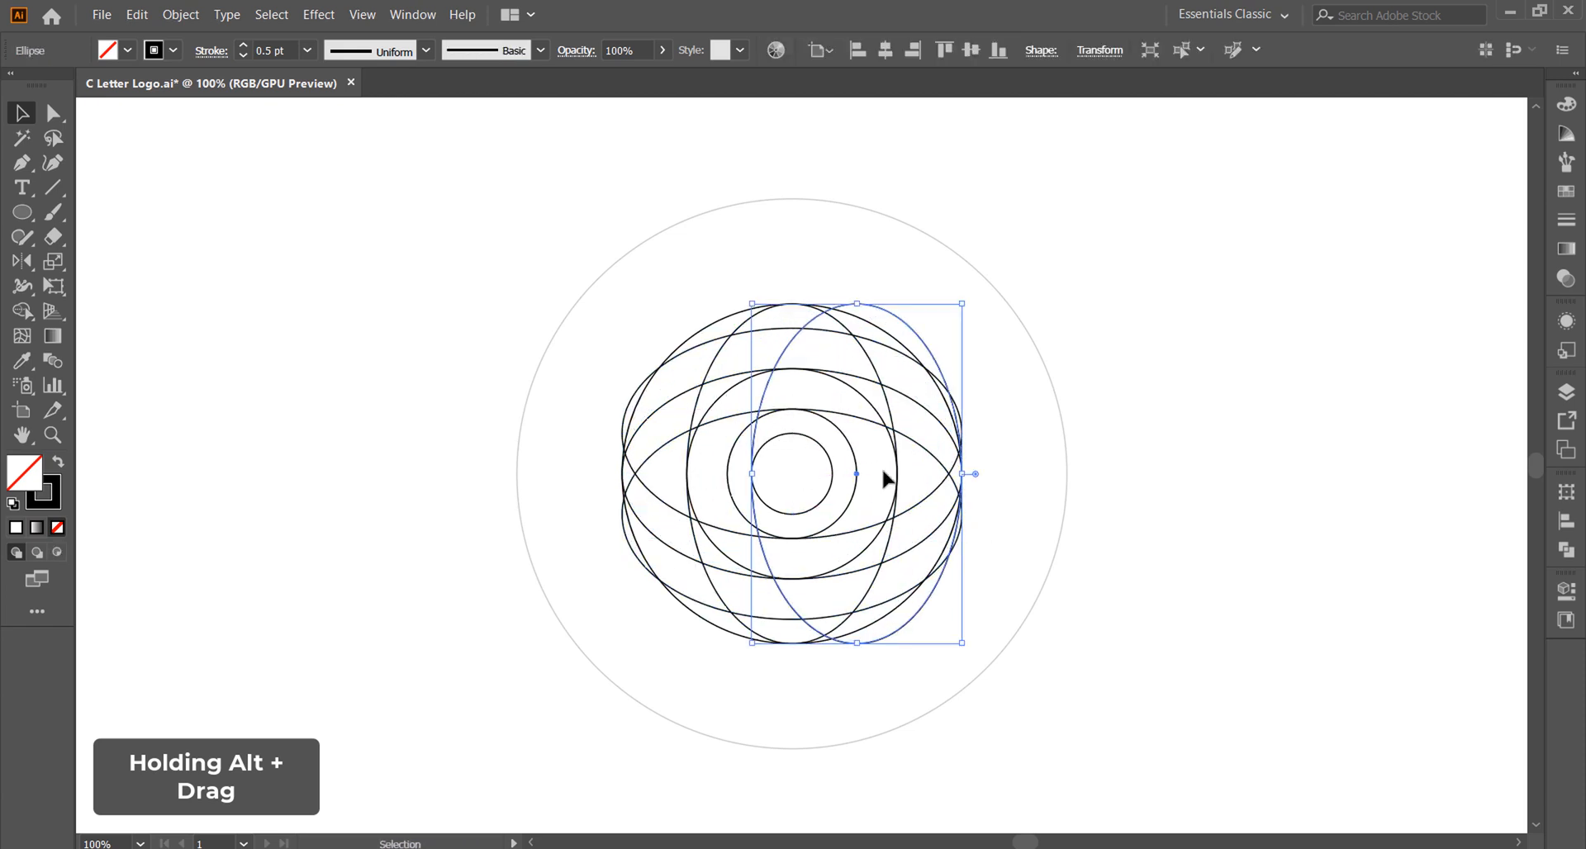
left_click(884, 479)
left_click_drag(885, 397, 819, 399)
left_click(845, 486)
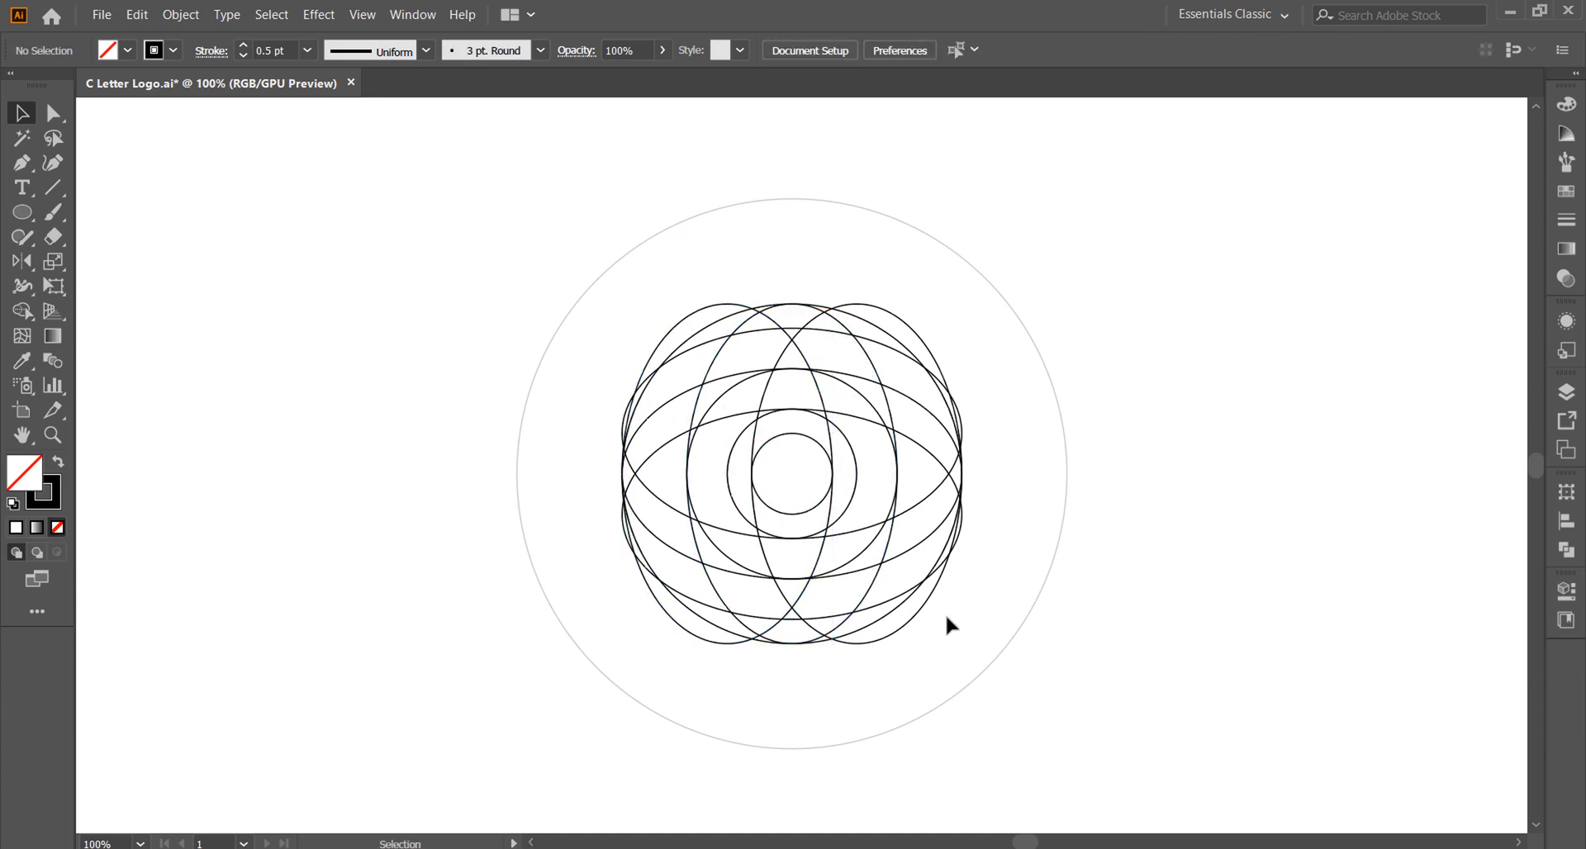
Step: Duplicate the central and right vertical ellipses further right, with the first copy's edge touching the 50 pt circle's right side
left_click(760, 410)
left_click(700, 402, "shift")
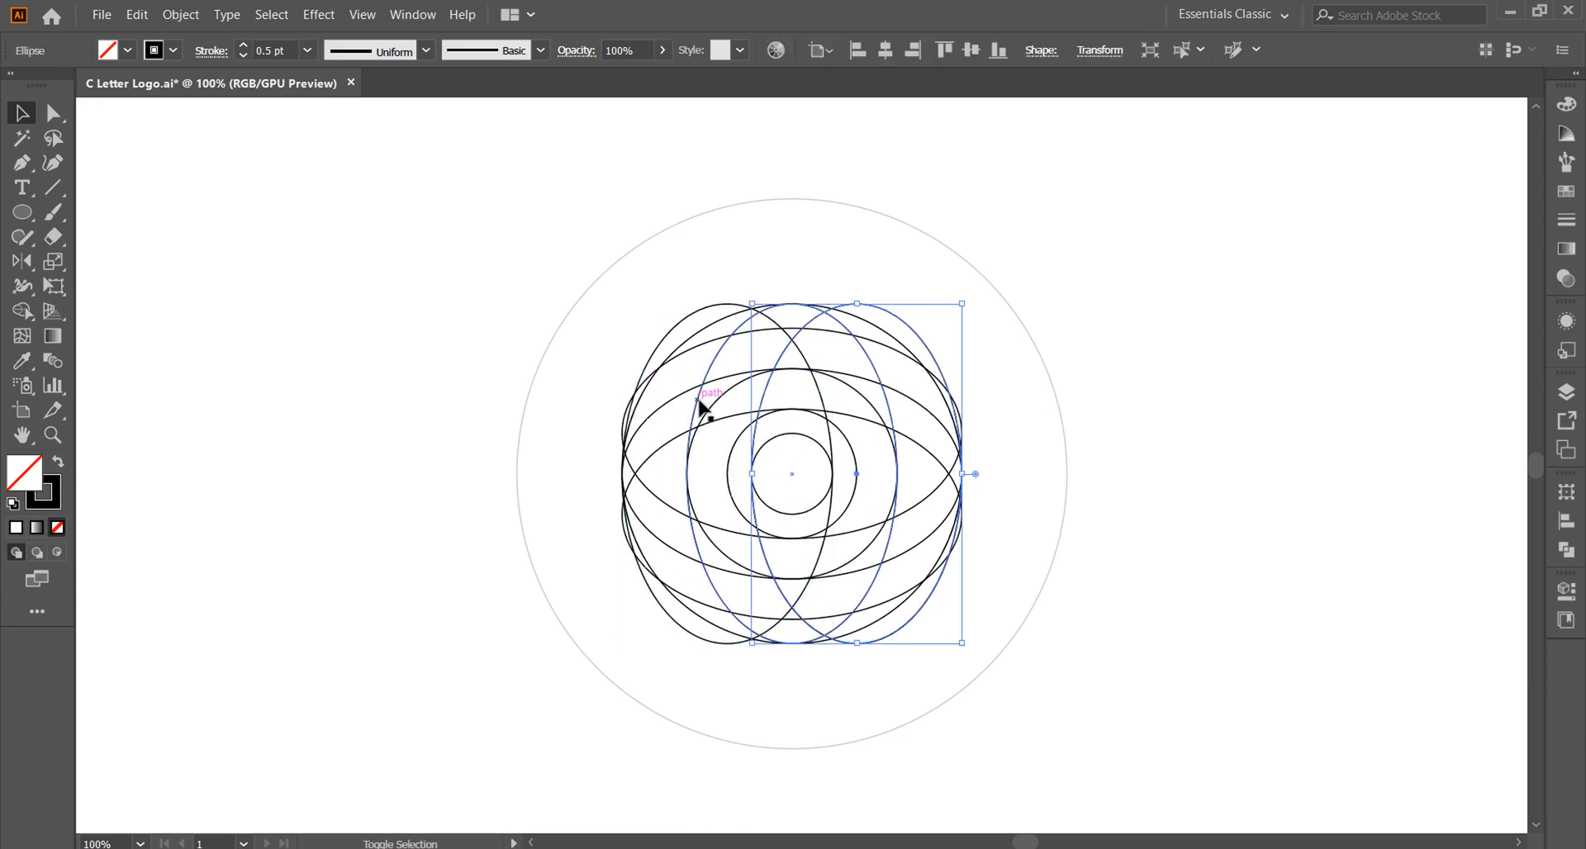
left_click_drag(764, 413, 907, 413)
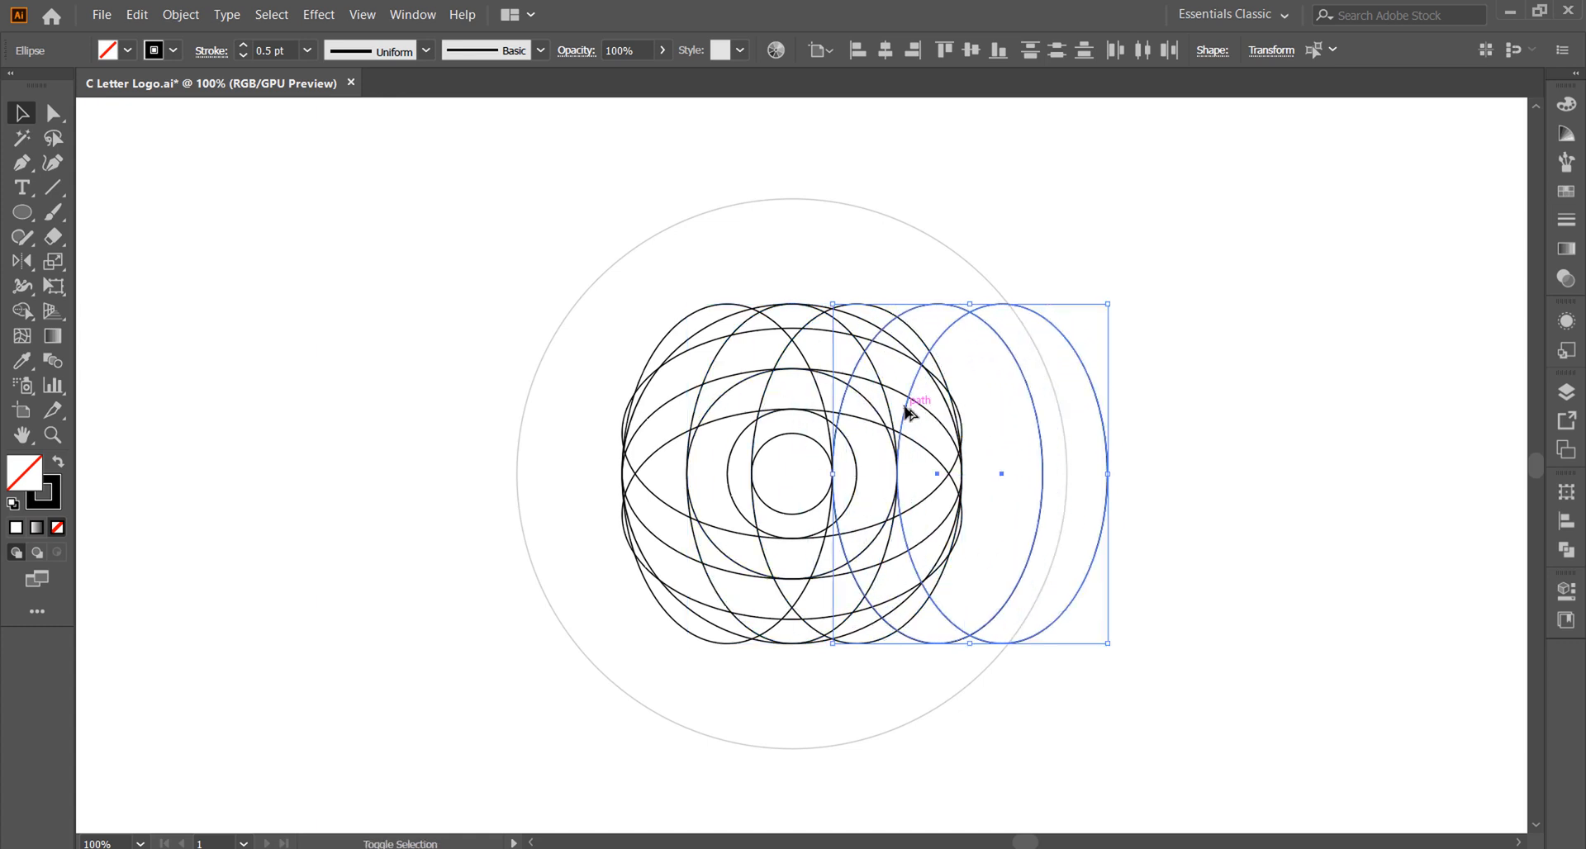
left_click(1018, 453)
Step: Add two matching vertical ellipse copies on the left side, mirroring the arrangement on the right
left_click_drag(963, 324, 542, 347)
left_click(968, 347)
left_click_drag(876, 337, 584, 365)
left_click(734, 470)
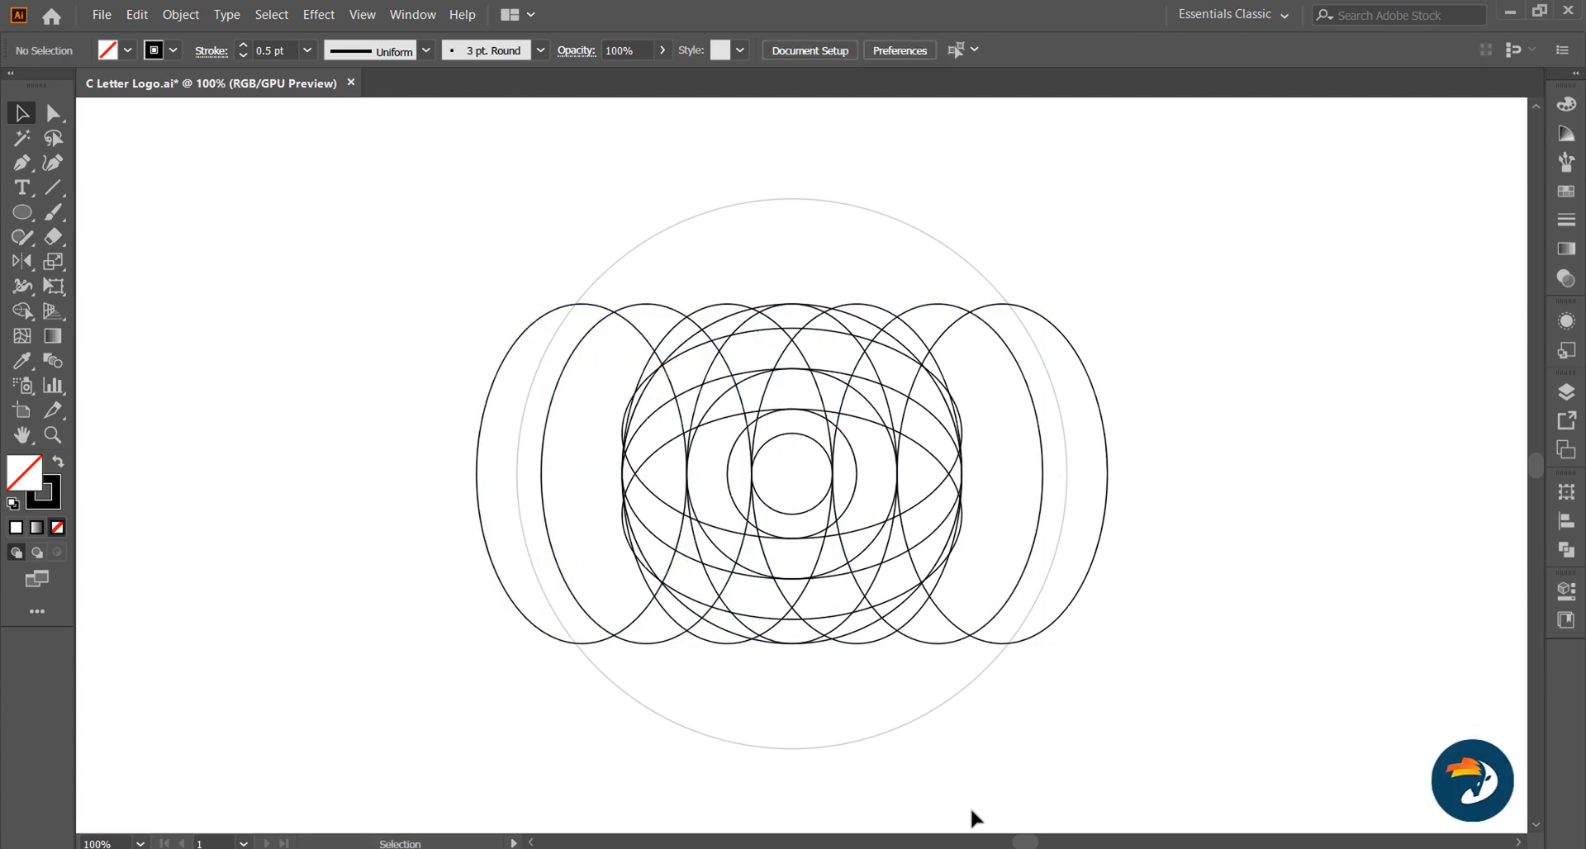
Step: Place a spare copy of the whole circle and ellipse construction well to the right of the original
key("ctrl+a")
scroll(818, 505, "down", 1)
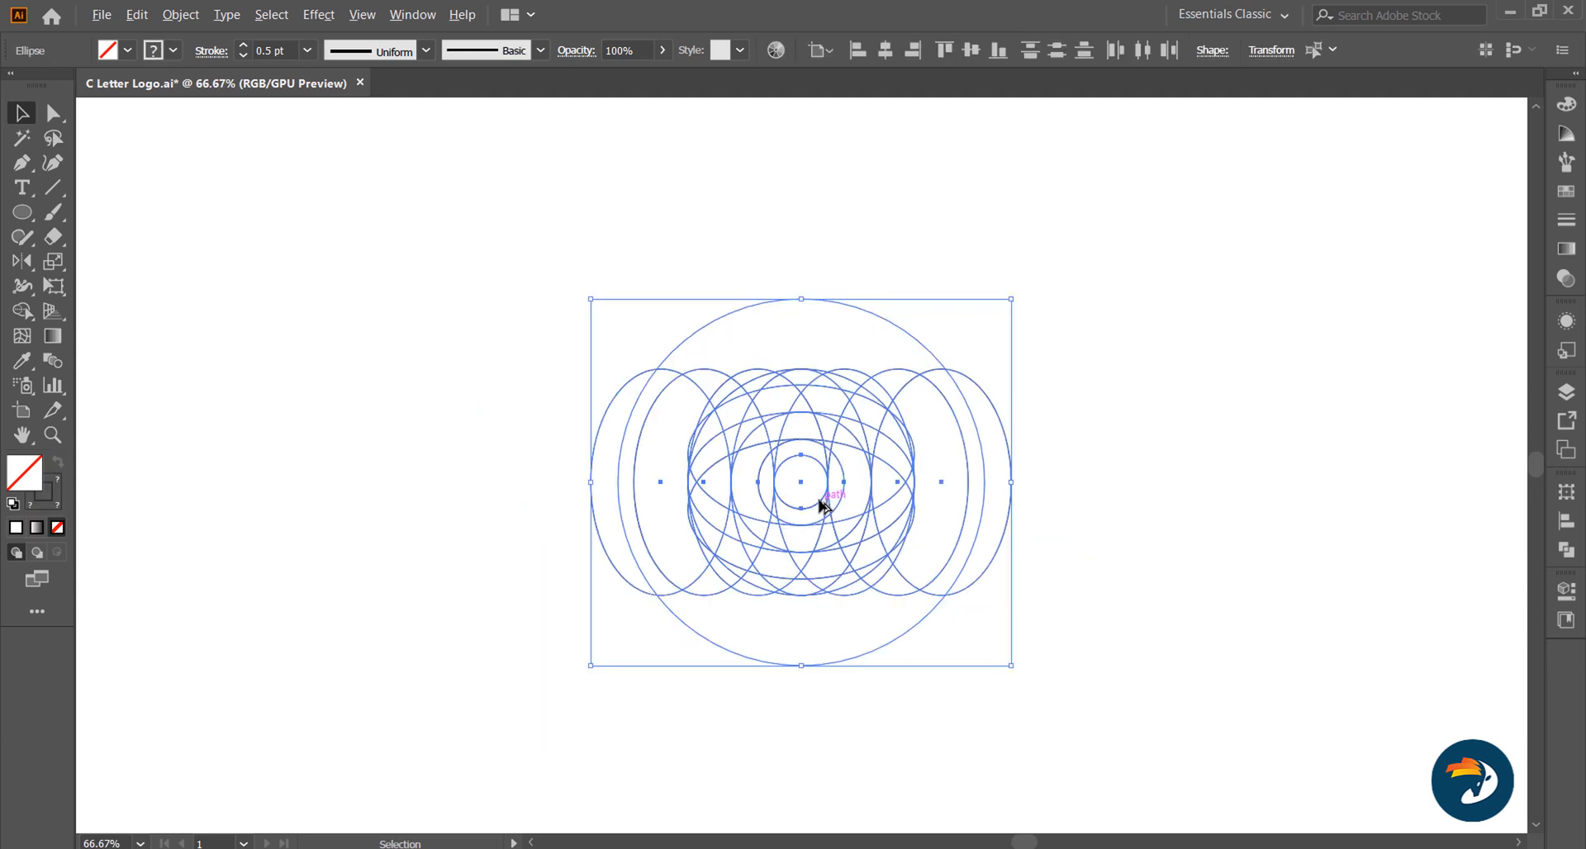
left_click_drag(818, 505, 1473, 513)
left_click_drag(1276, 489, 1427, 492)
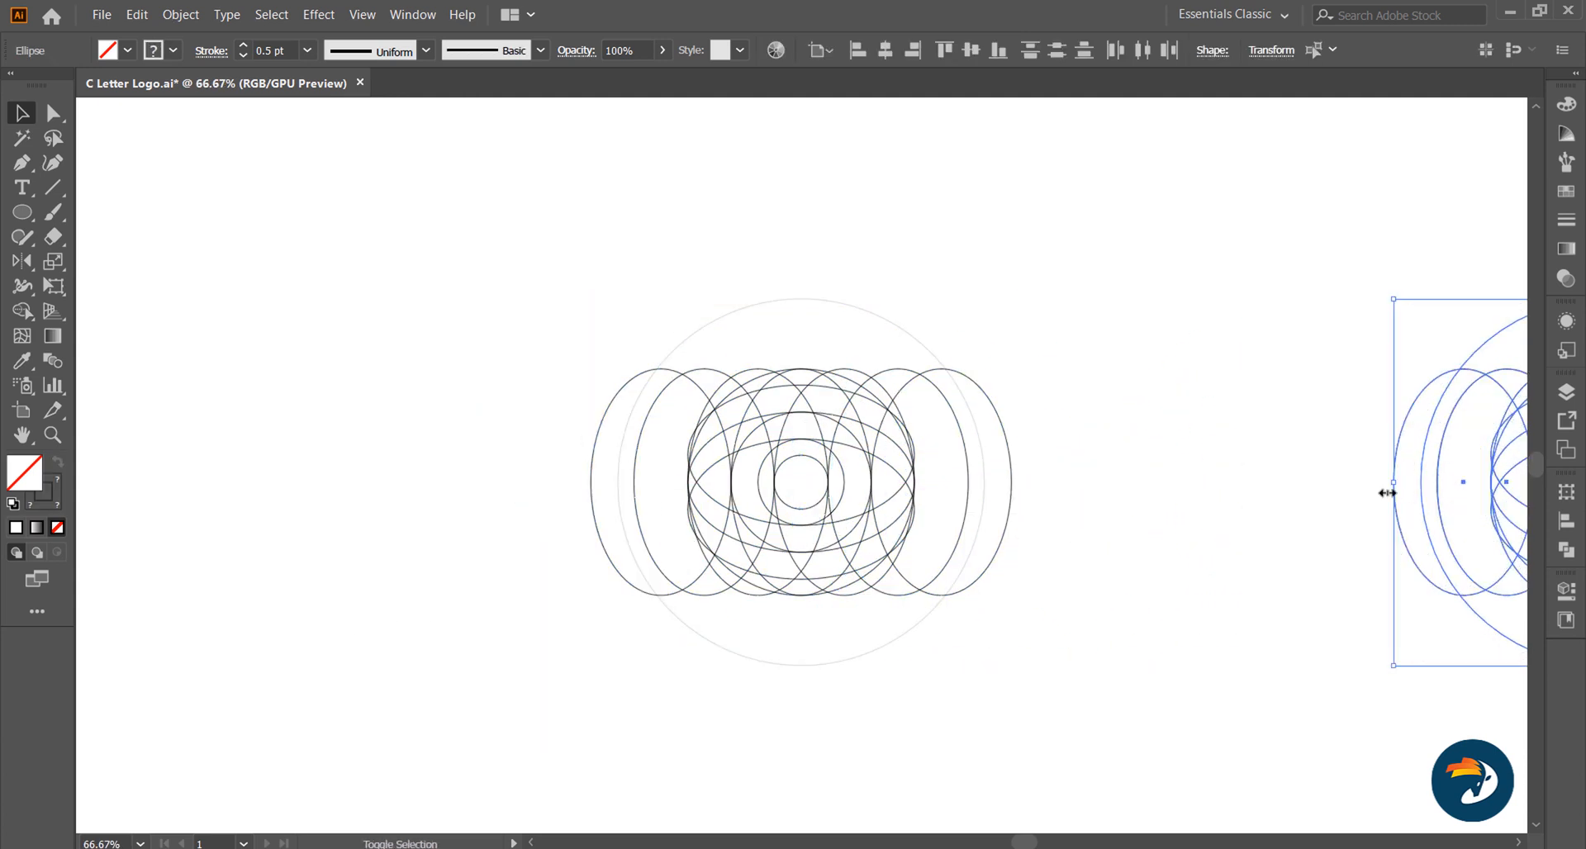
left_click(1000, 476)
key("ctrl+1")
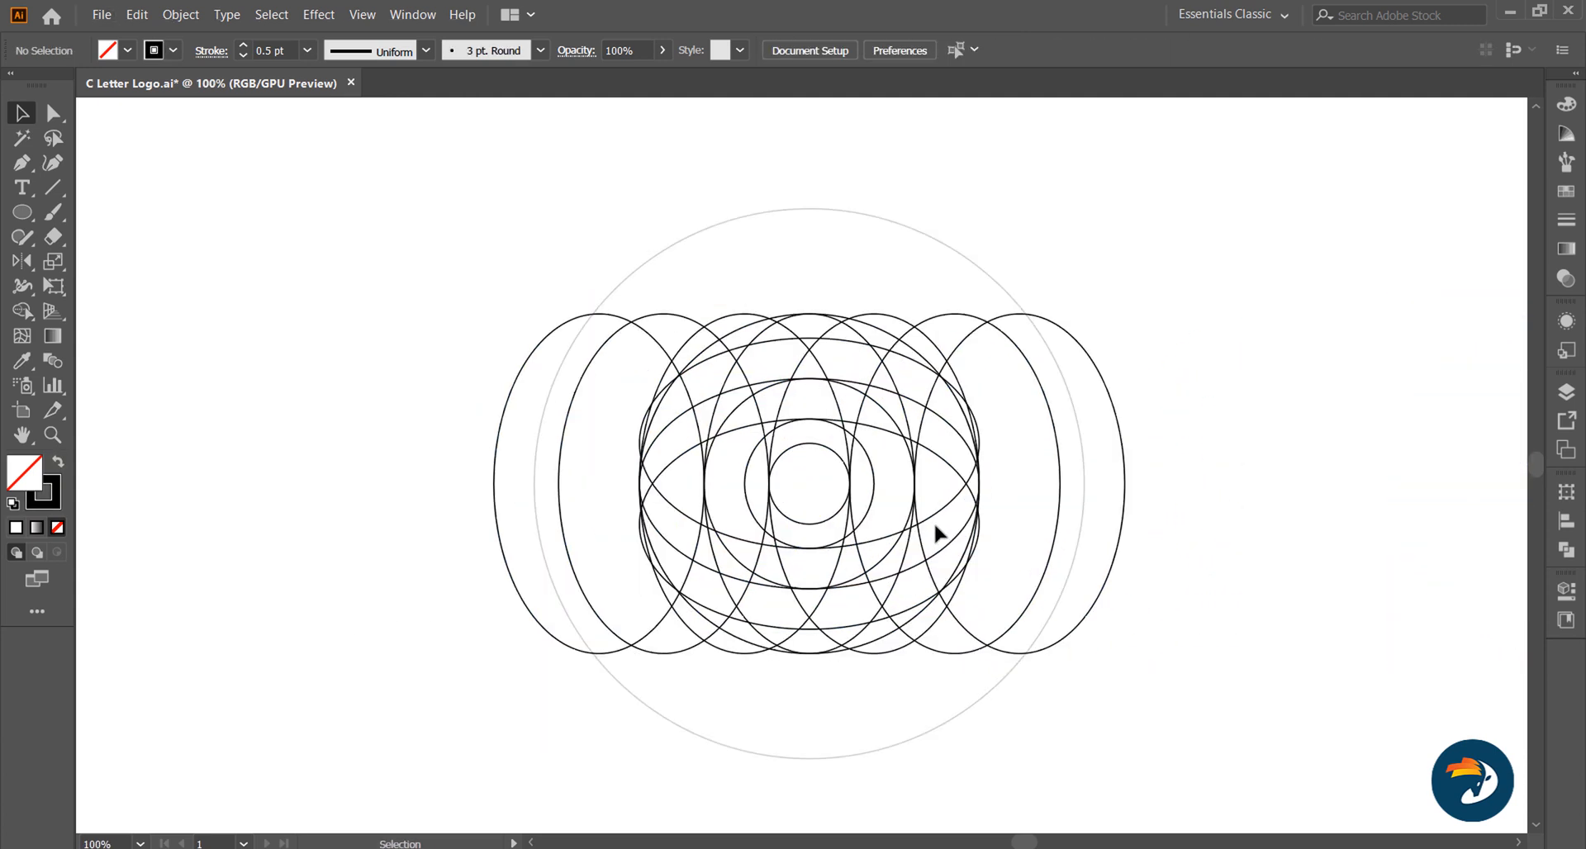
Step: Delete the two leftmost vertical ellipses from the original construction
left_click(690, 398)
left_click(739, 369, "shift")
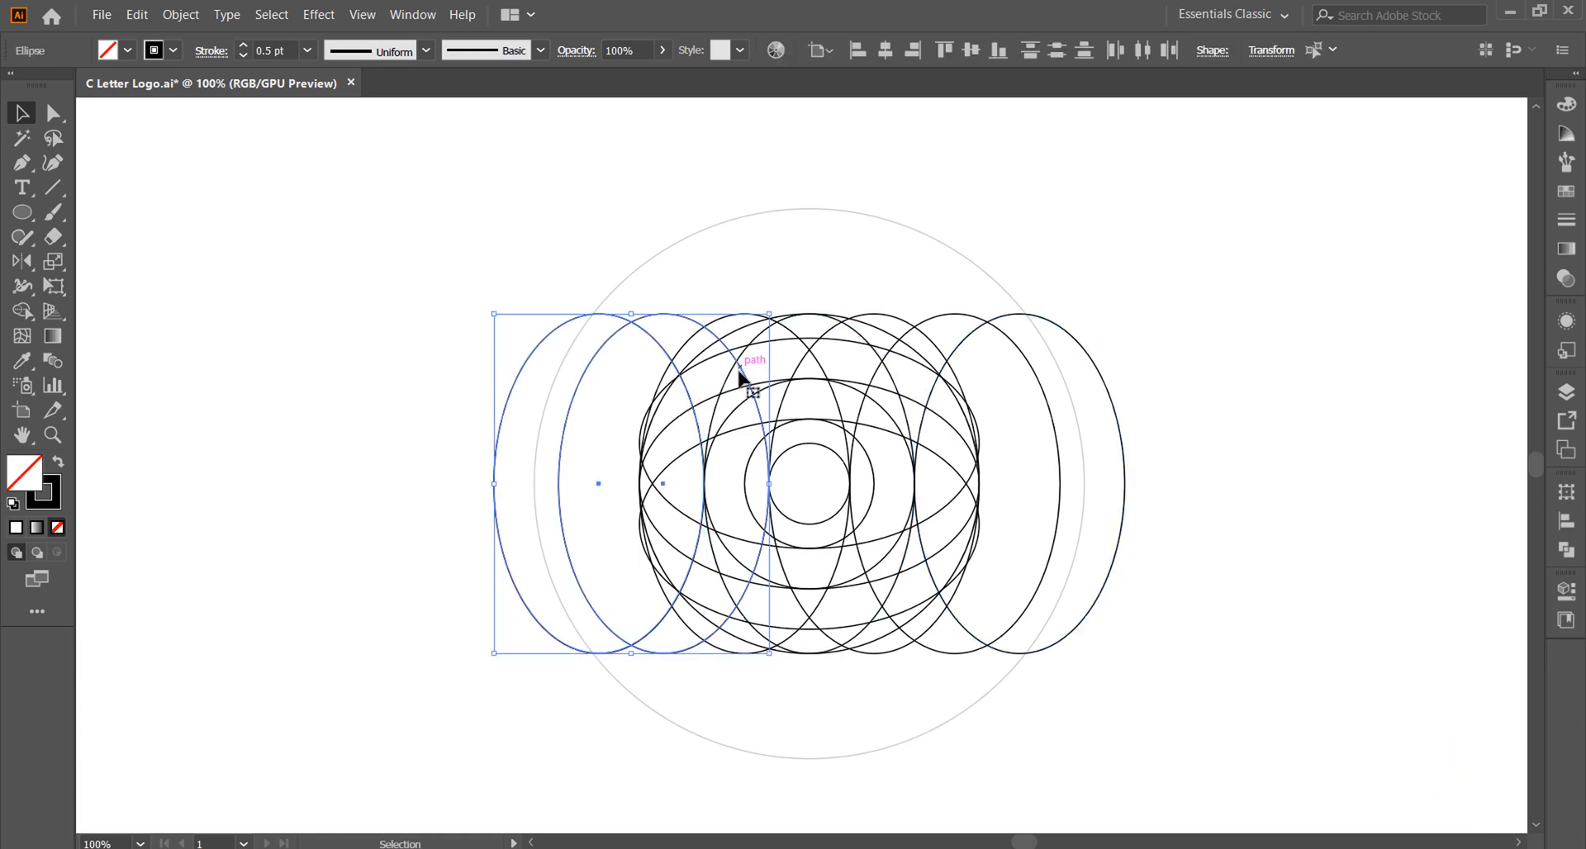
key("Delete")
Step: Delete the 50 pt, 80 pt and 130 pt circles at the centre of the construction
left_click(846, 461)
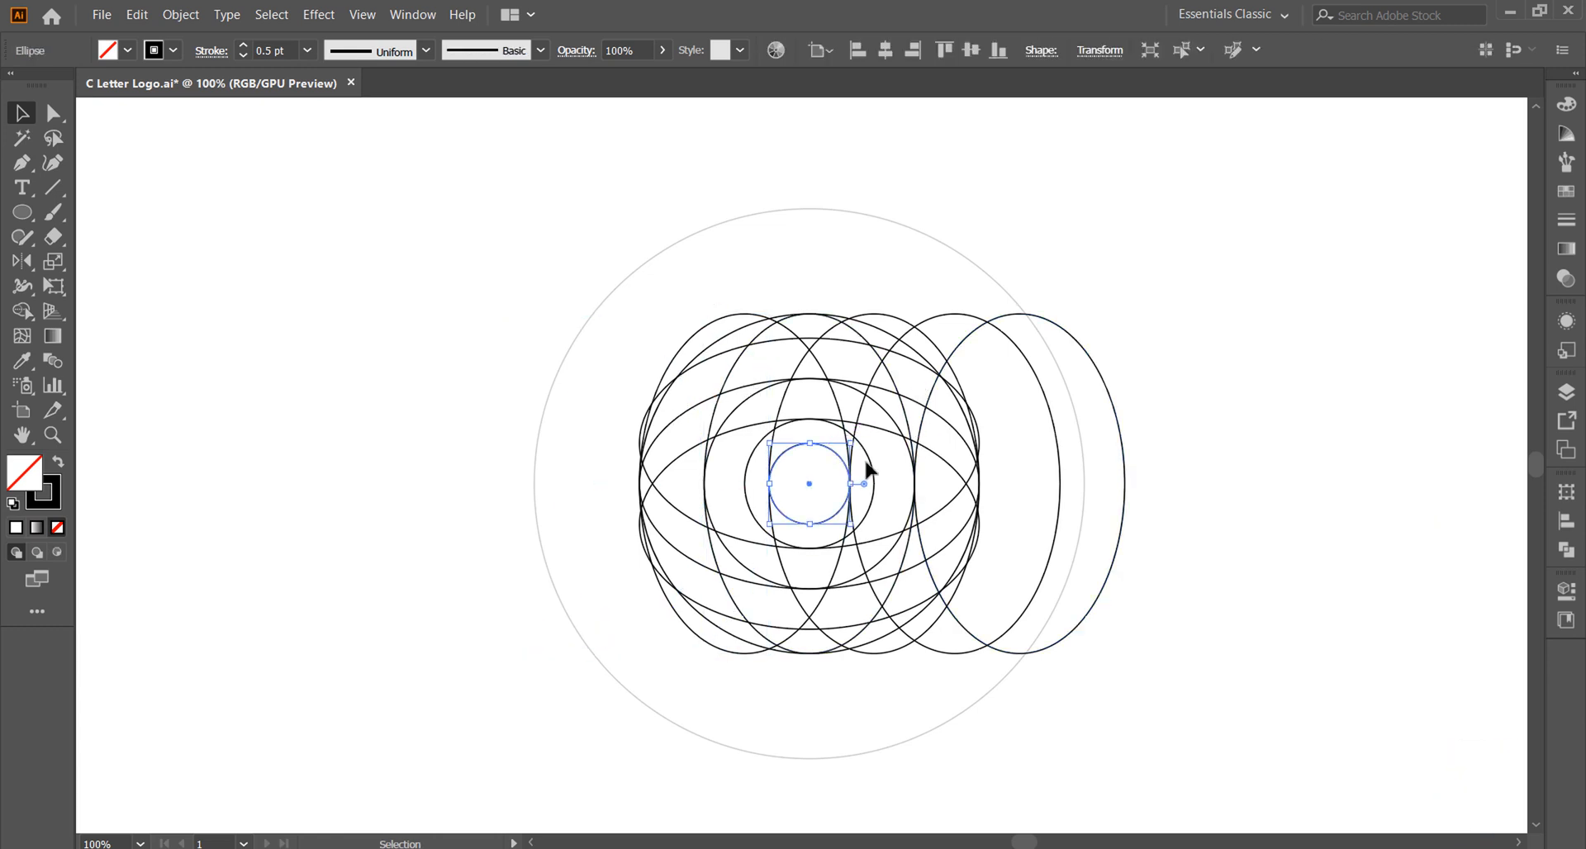
left_click(1567, 392)
left_click(1124, 414)
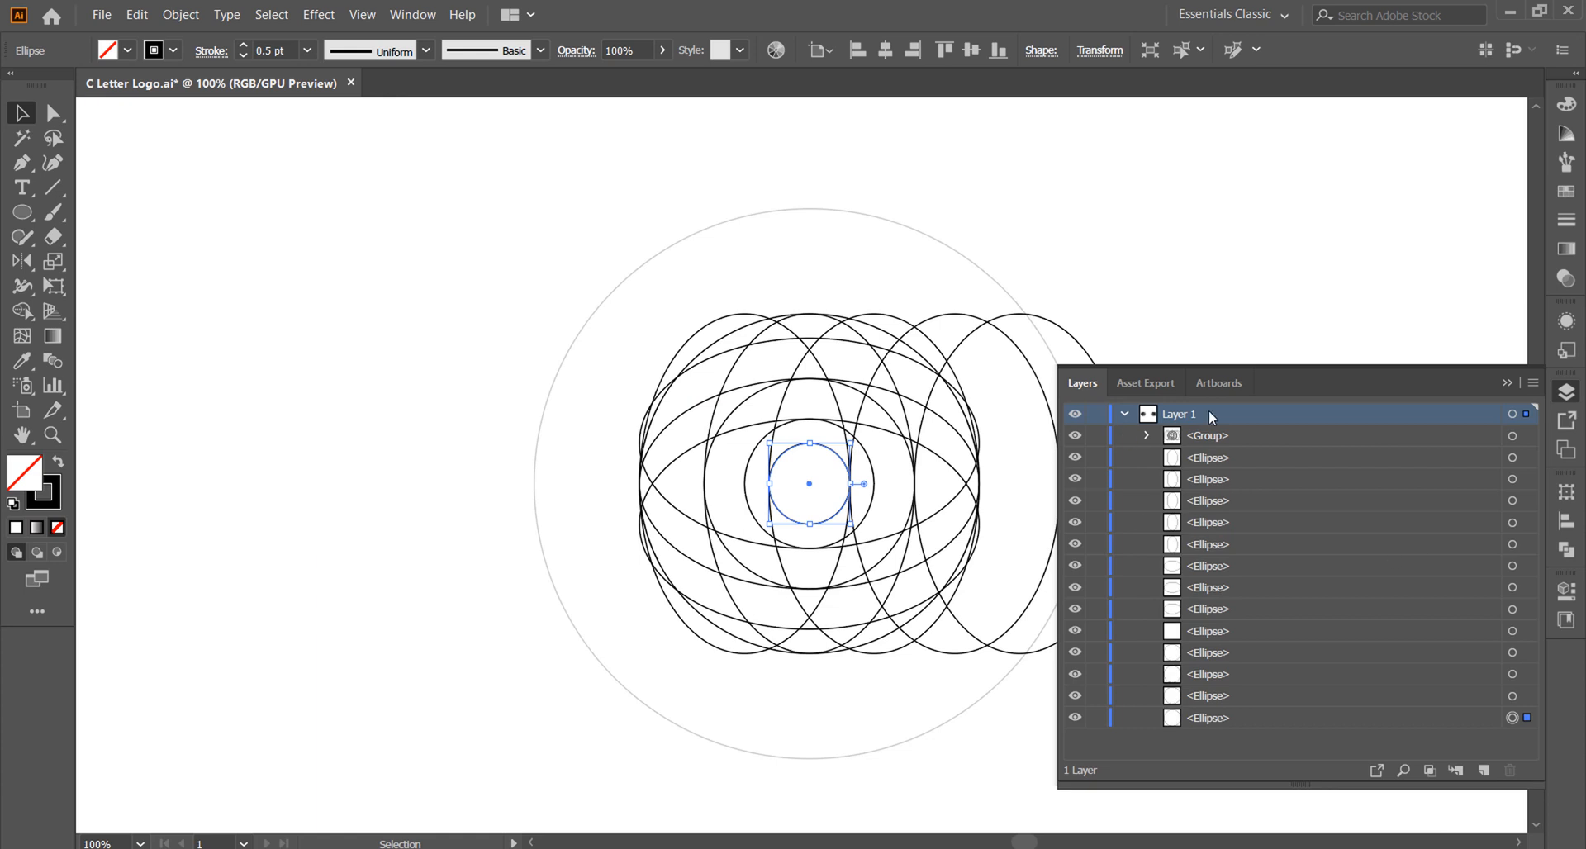
left_click(1507, 383)
key("Delete")
left_click(874, 483)
key("Delete")
key("ctrl+z")
left_click(893, 453)
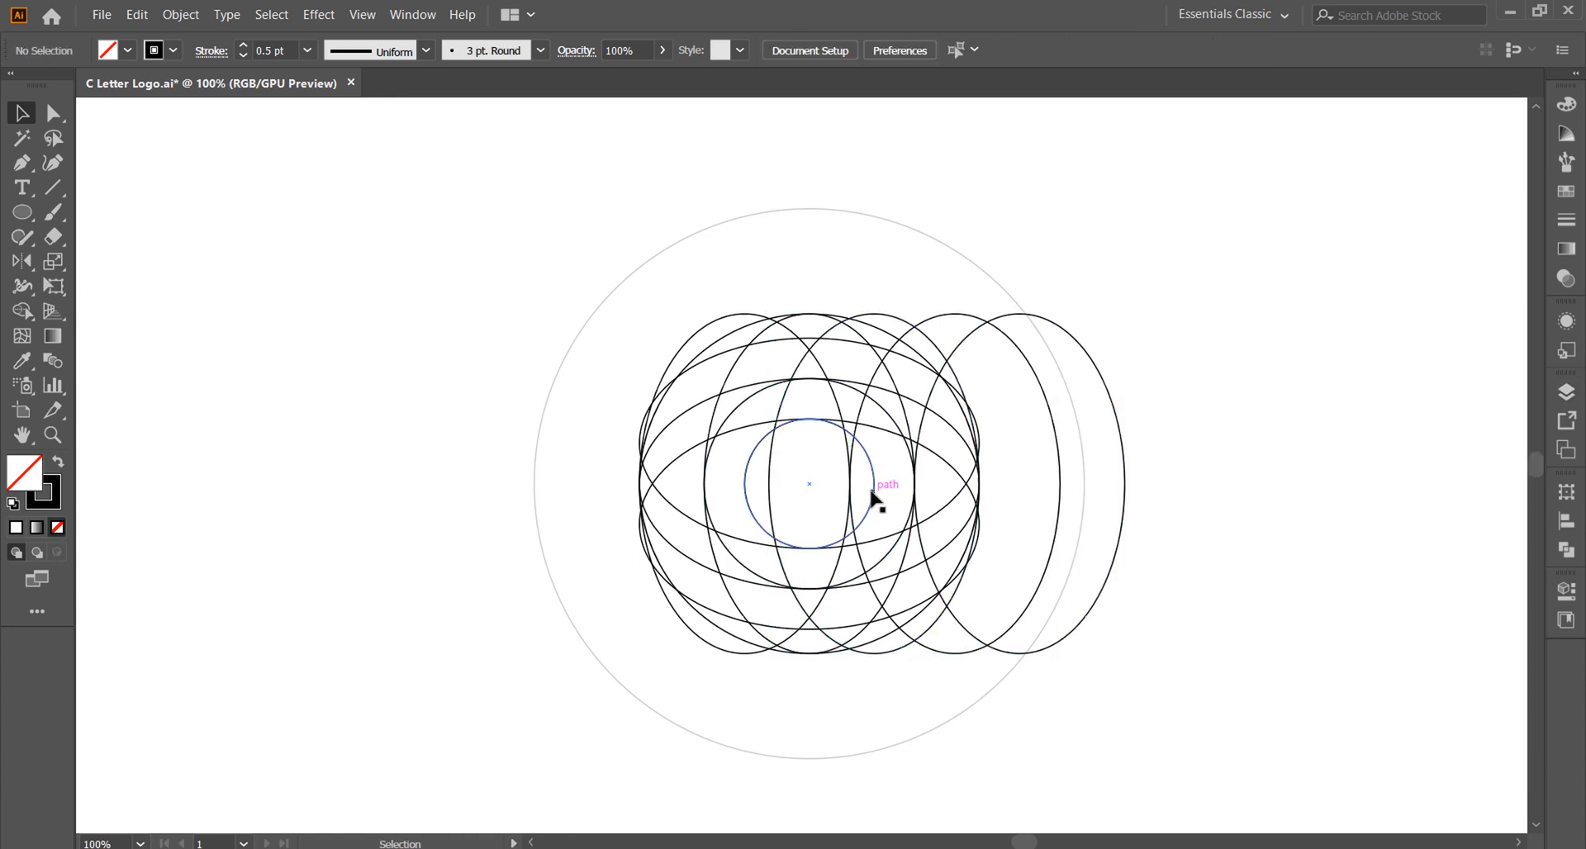
left_click(874, 495)
key("Delete")
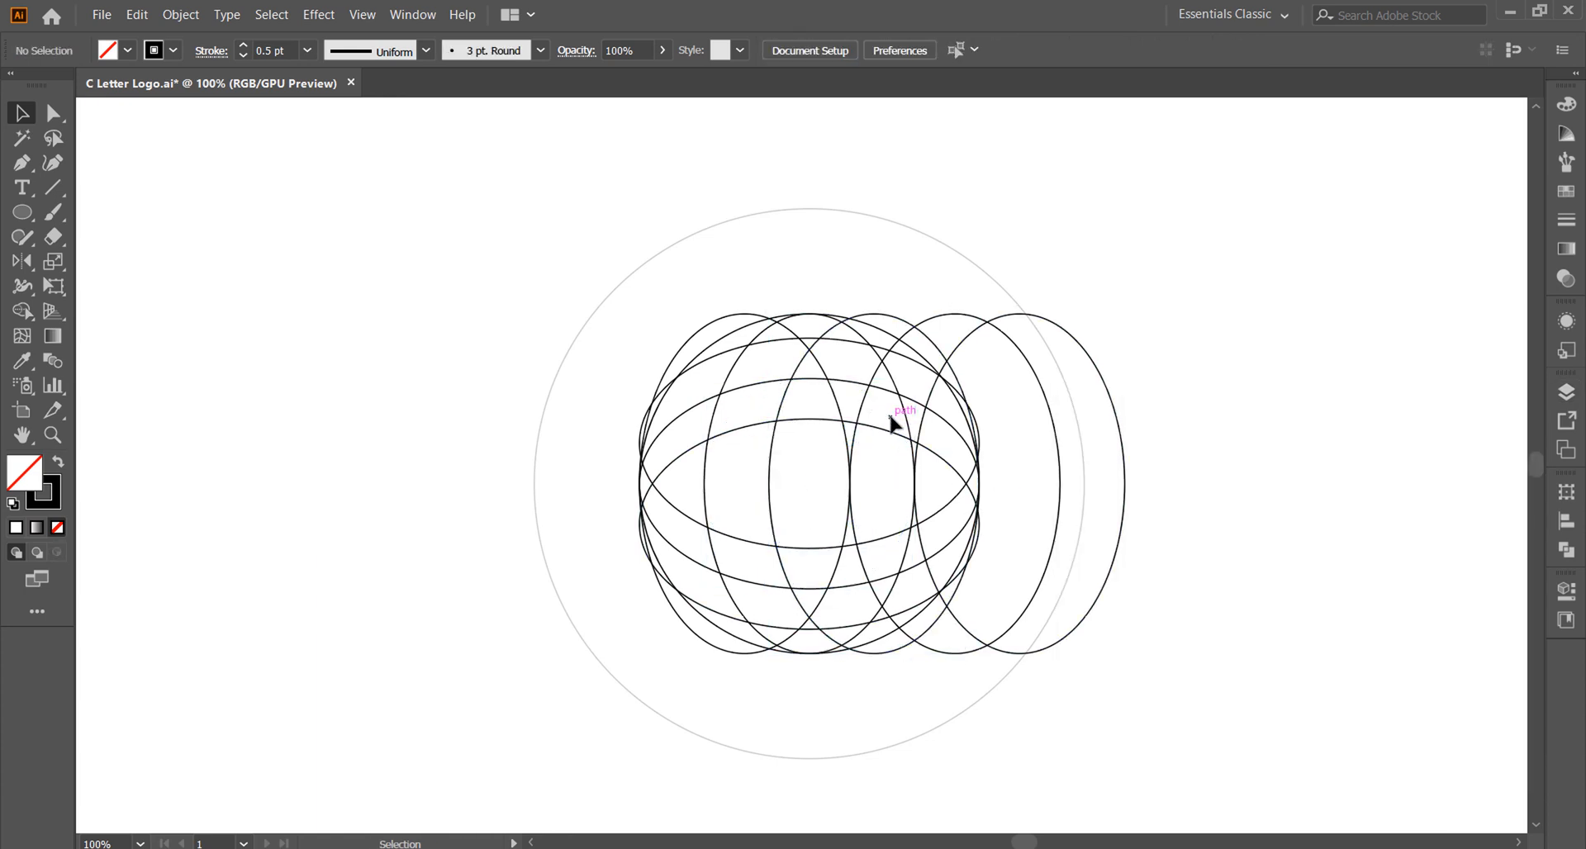
Step: Delete the remaining vertical ellipse that is offset to the left of centre
left_click_drag(893, 436, 892, 395)
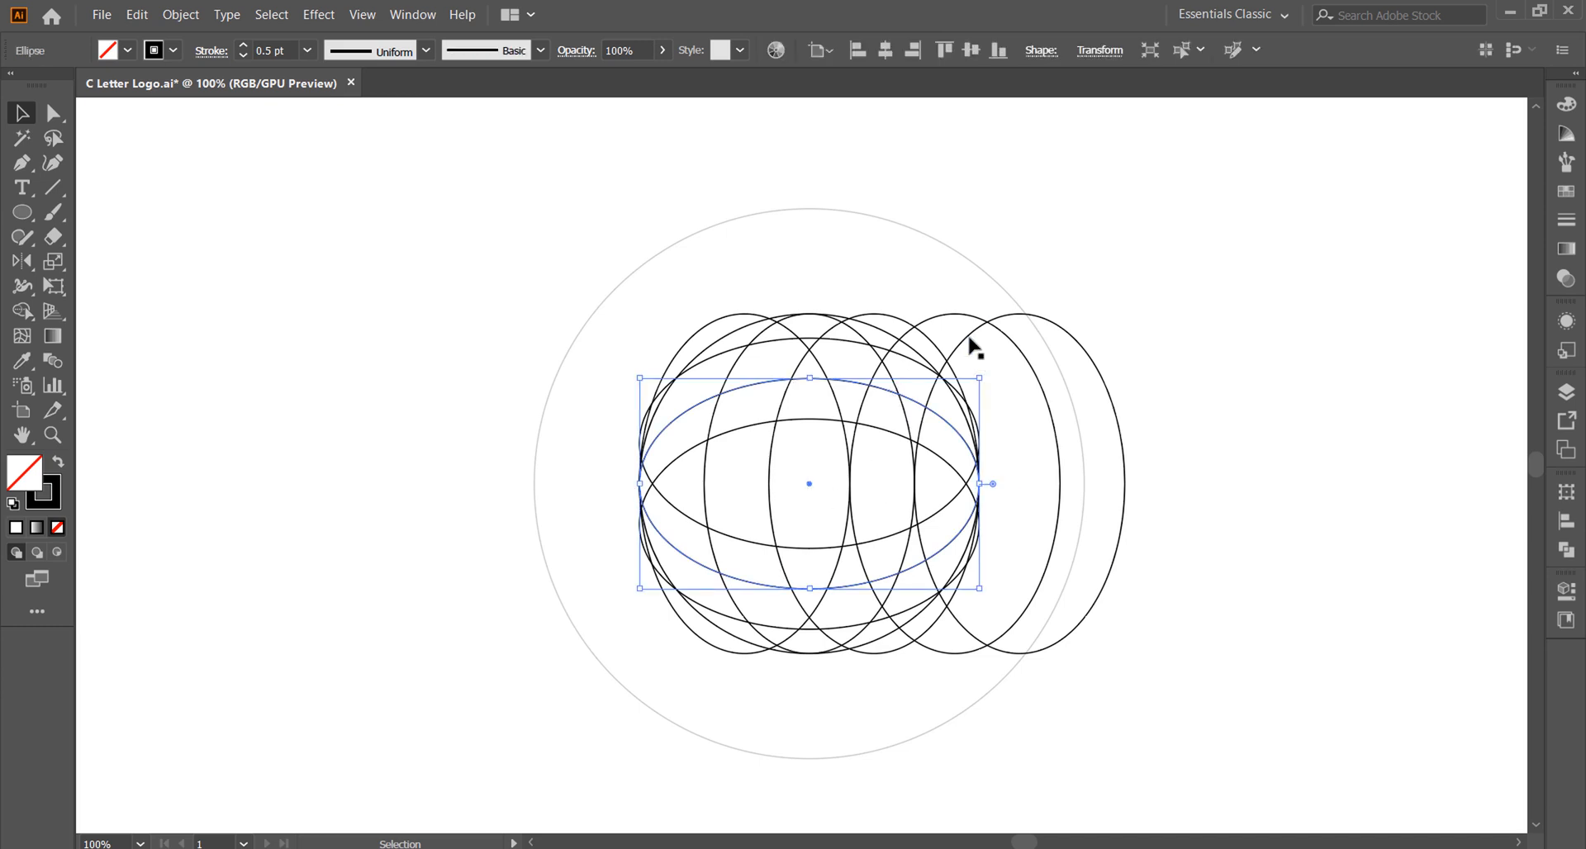
left_click(811, 352)
key("Delete")
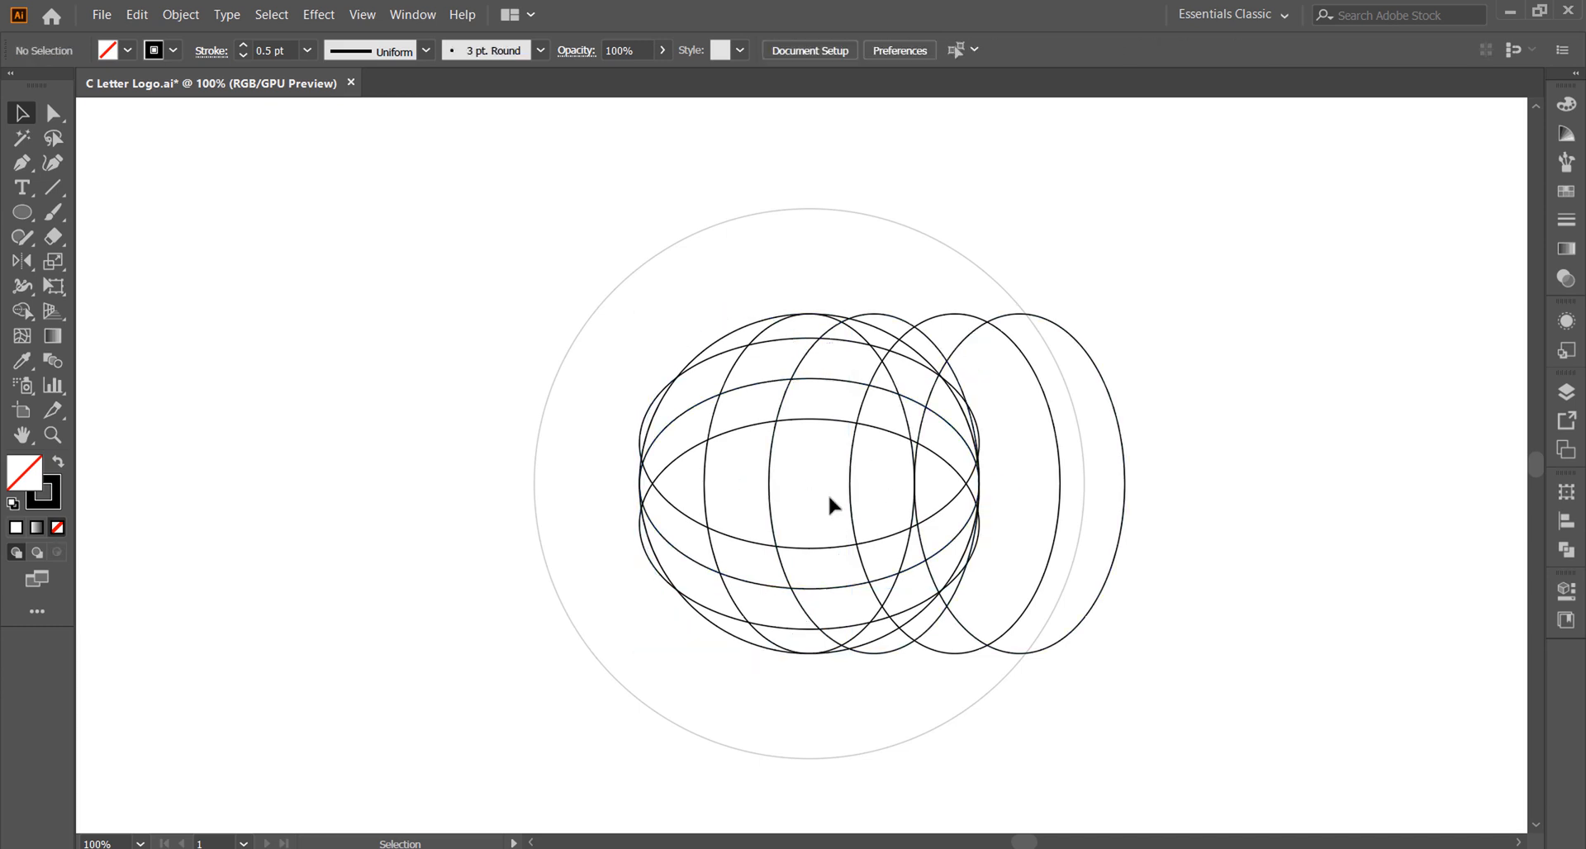
Step: Paint the cells forming a segmented letter C black with Live Paint Bucket, leaving the light grey outer circle out of the group
left_click(748, 387)
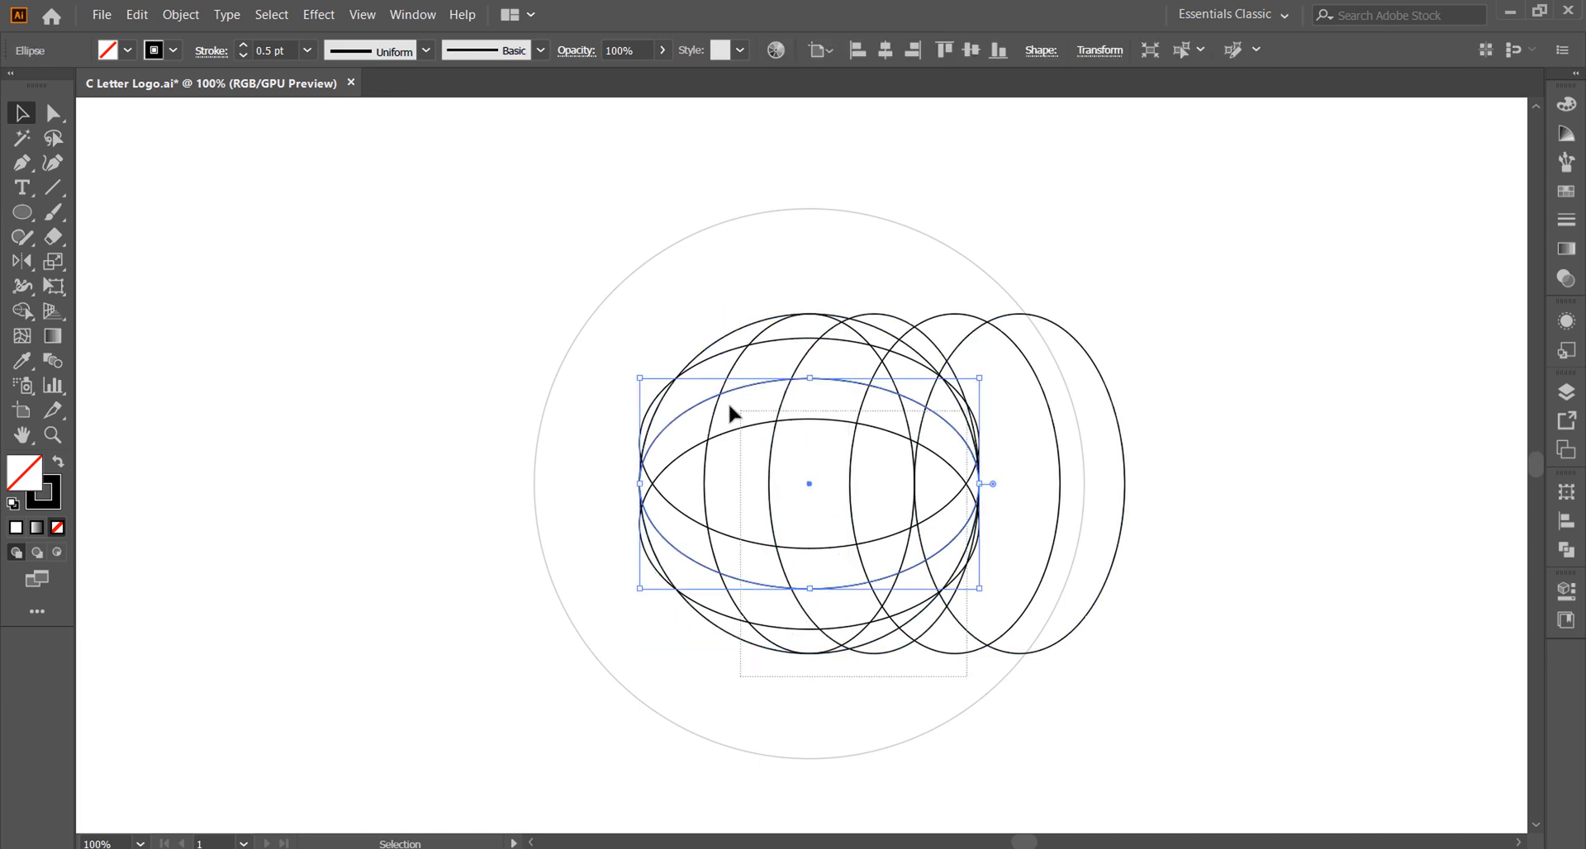
key("ctrl+a")
left_click(958, 251, "shift")
left_click_drag(23, 312, 81, 337)
left_click(127, 51)
left_click(161, 80)
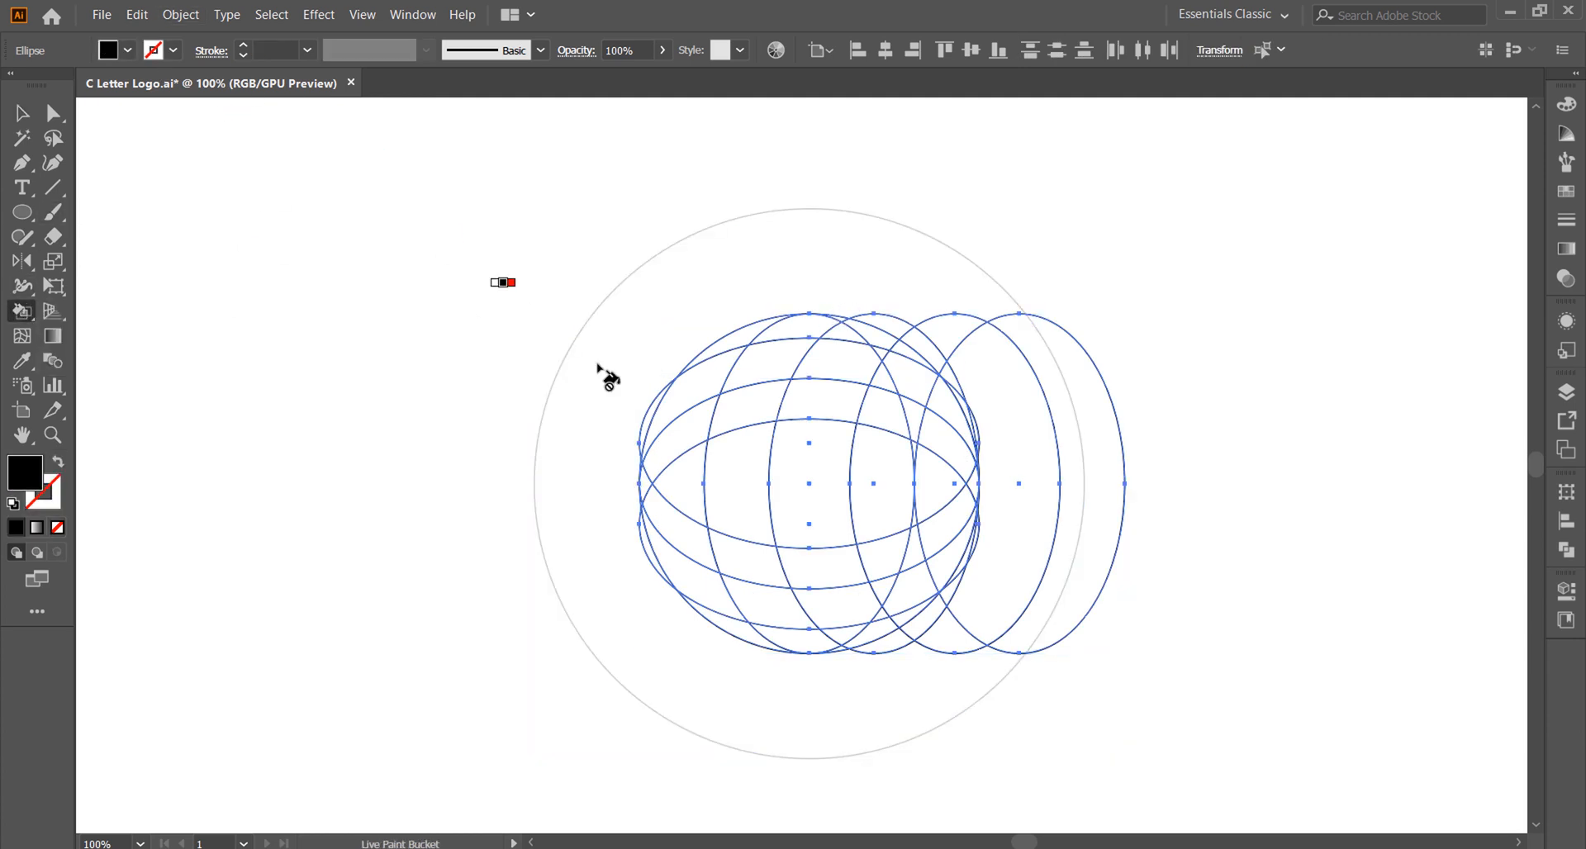
left_click(743, 415)
left_click(745, 475)
left_click(751, 560)
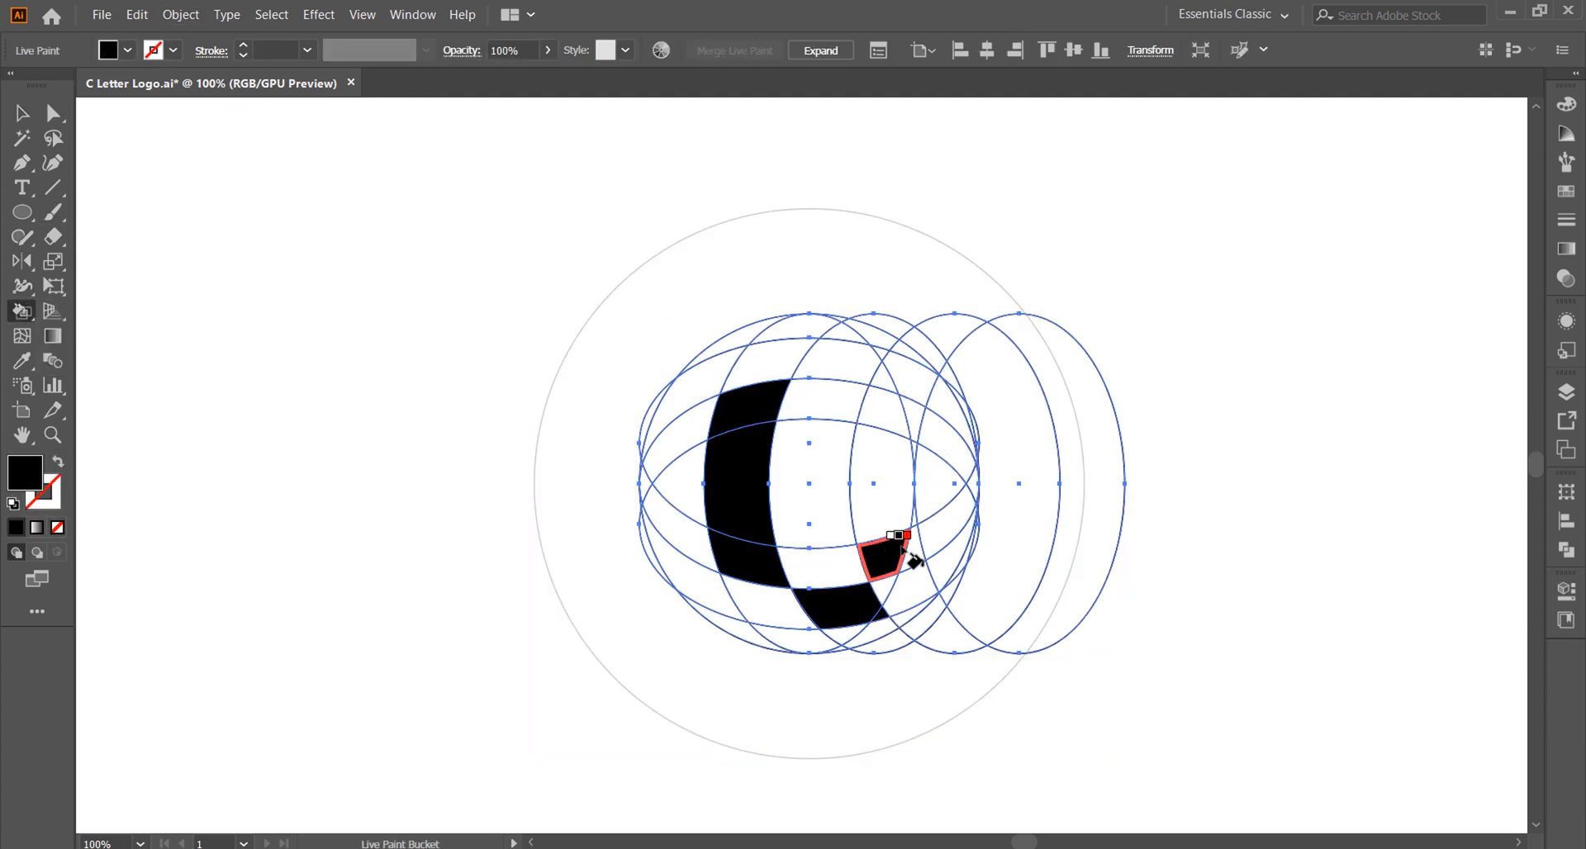
left_click(909, 409)
left_click(881, 353)
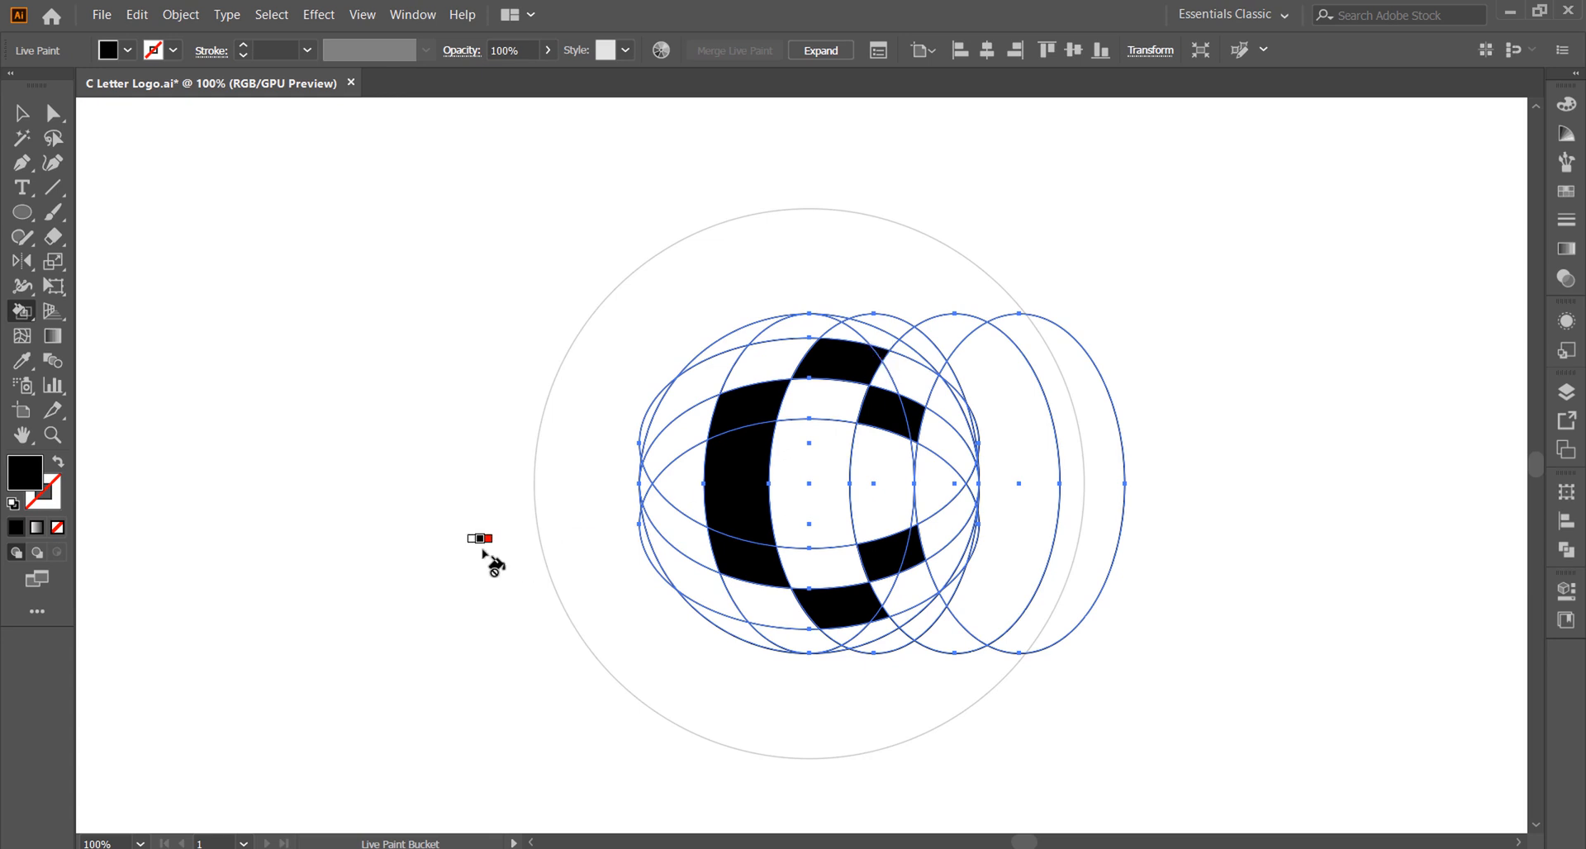
Step: Expand and ungroup the Live Paint artwork, and remove the construction outlines around the black C
left_click(23, 115)
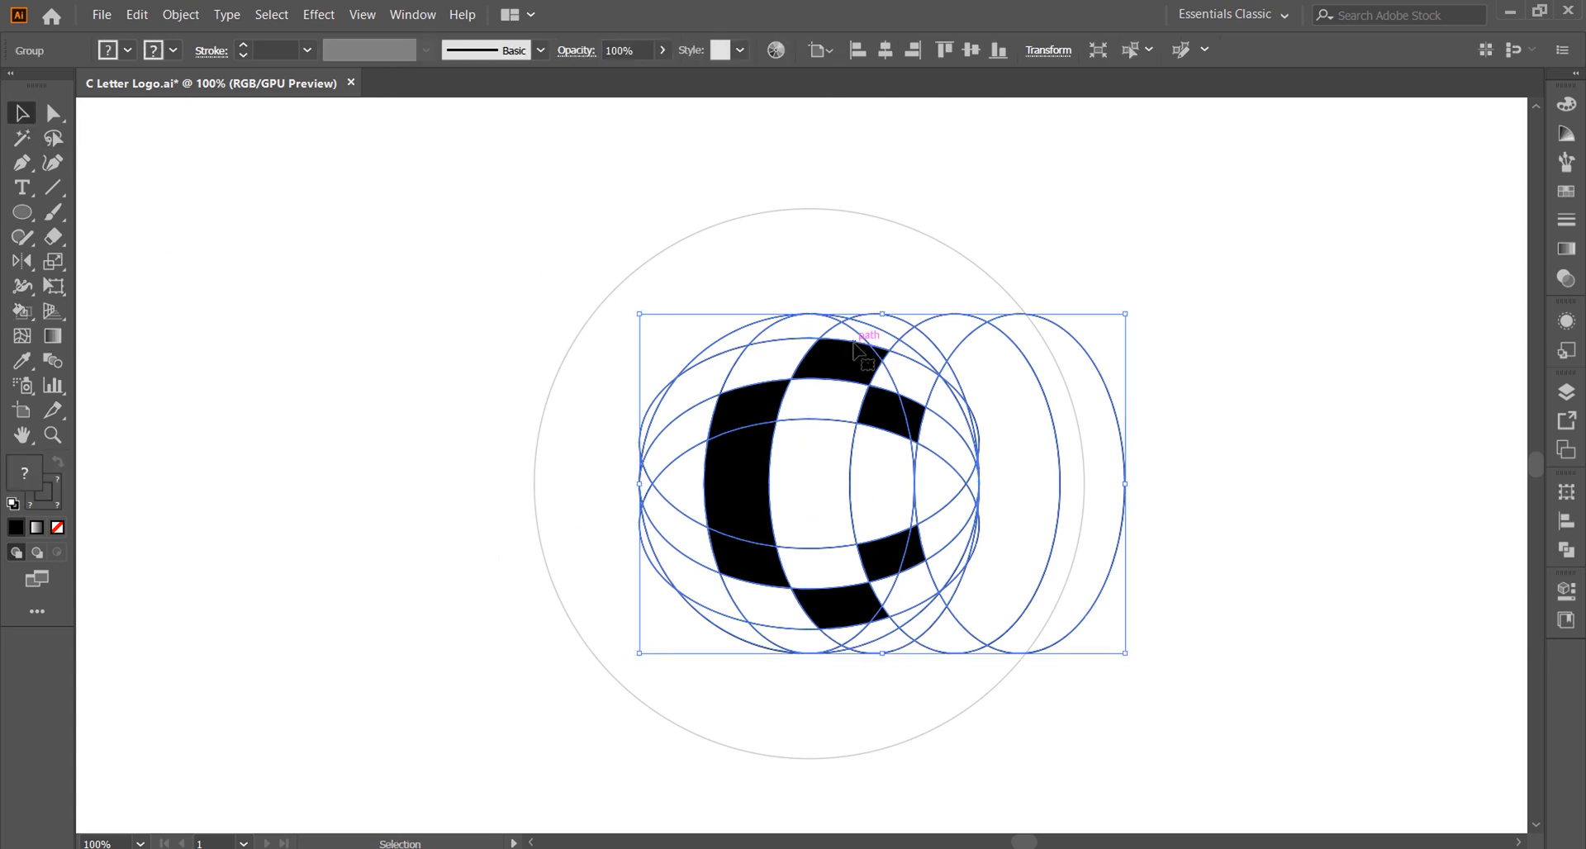
left_click(1165, 488)
right_click(916, 417)
left_click(961, 566)
Step: Merge the overlapping pieces within each of the five black C segments into single shapes with Pathfinder Unite, one segment at a time
left_click_drag(975, 551, 841, 524)
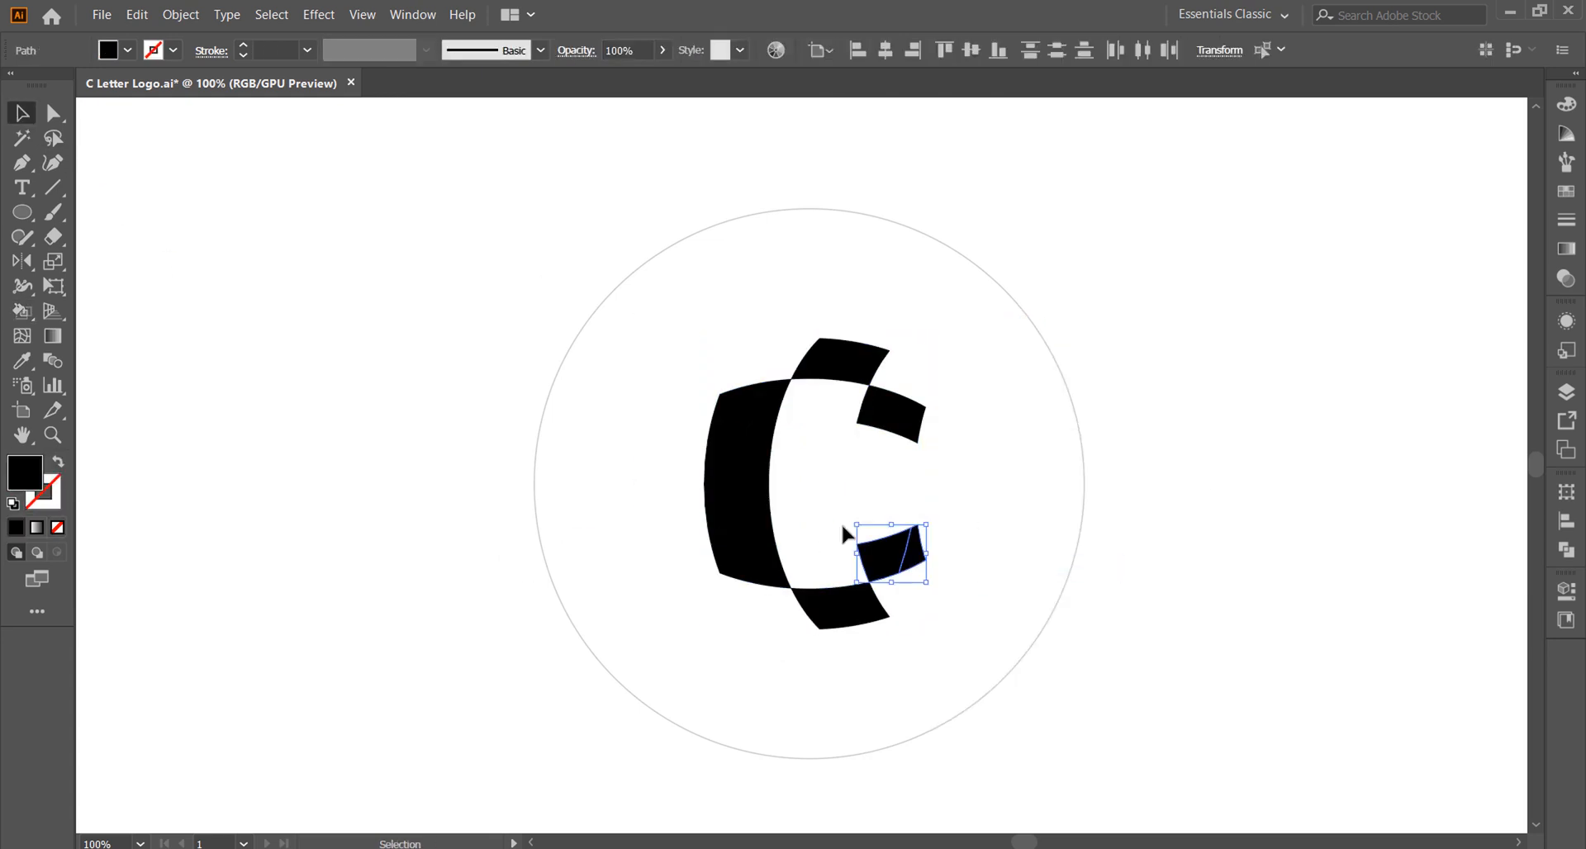
left_click(1566, 549)
left_click(1326, 540)
left_click_drag(1008, 418, 844, 399)
left_click(1325, 539)
left_click_drag(944, 361, 830, 325)
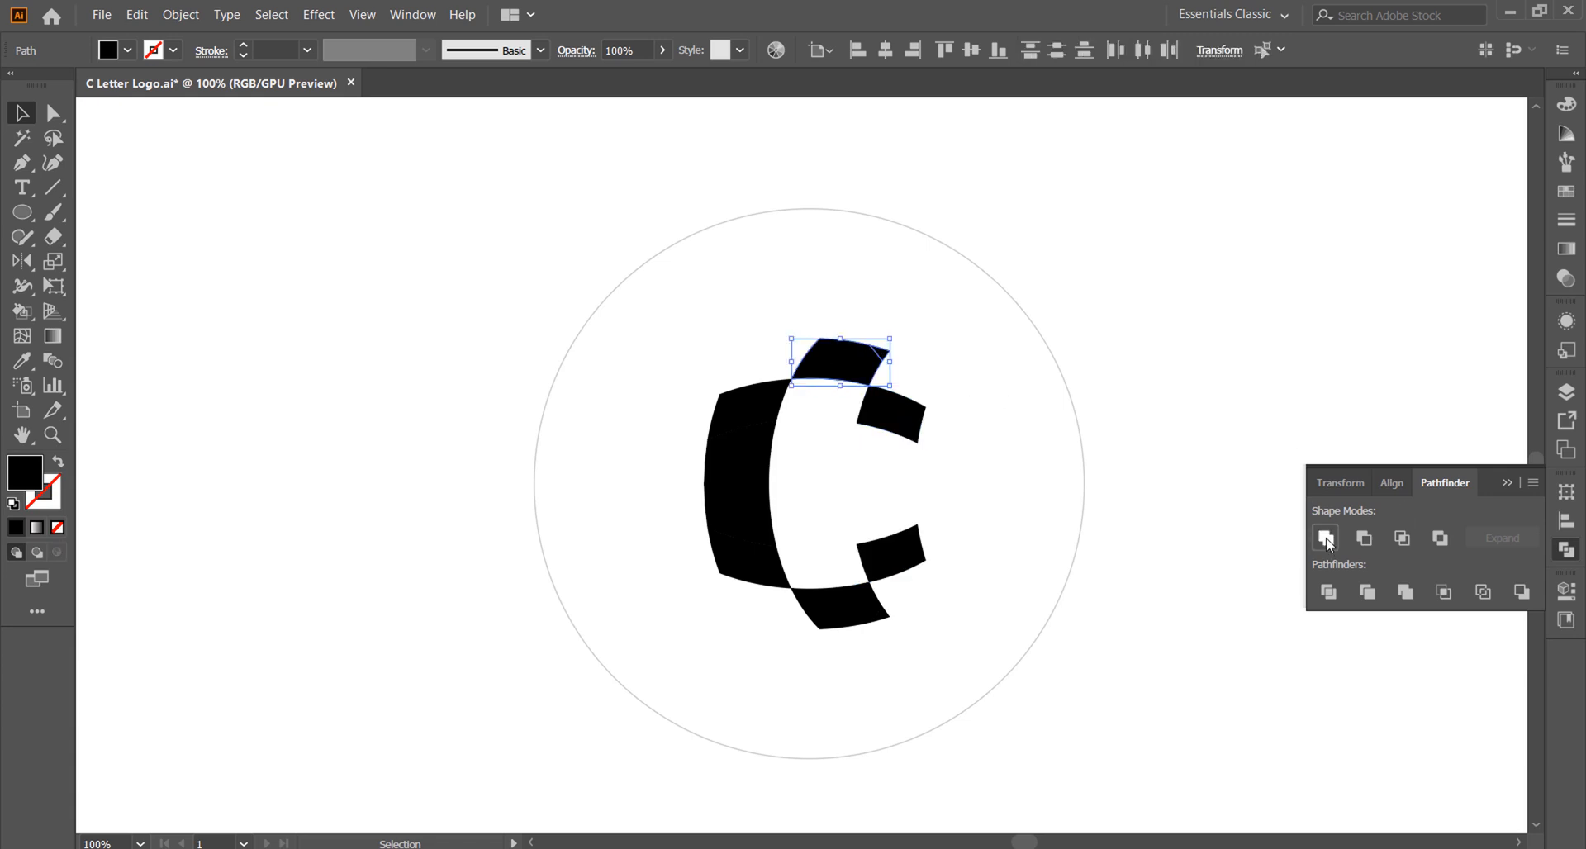
left_click(1326, 539)
left_click_drag(942, 630, 838, 607)
left_click_drag(694, 434, 693, 430)
left_click(1326, 539)
Step: Round the facing inner corners at the open ends of the upper and lower right-hand C segments
left_click(53, 114)
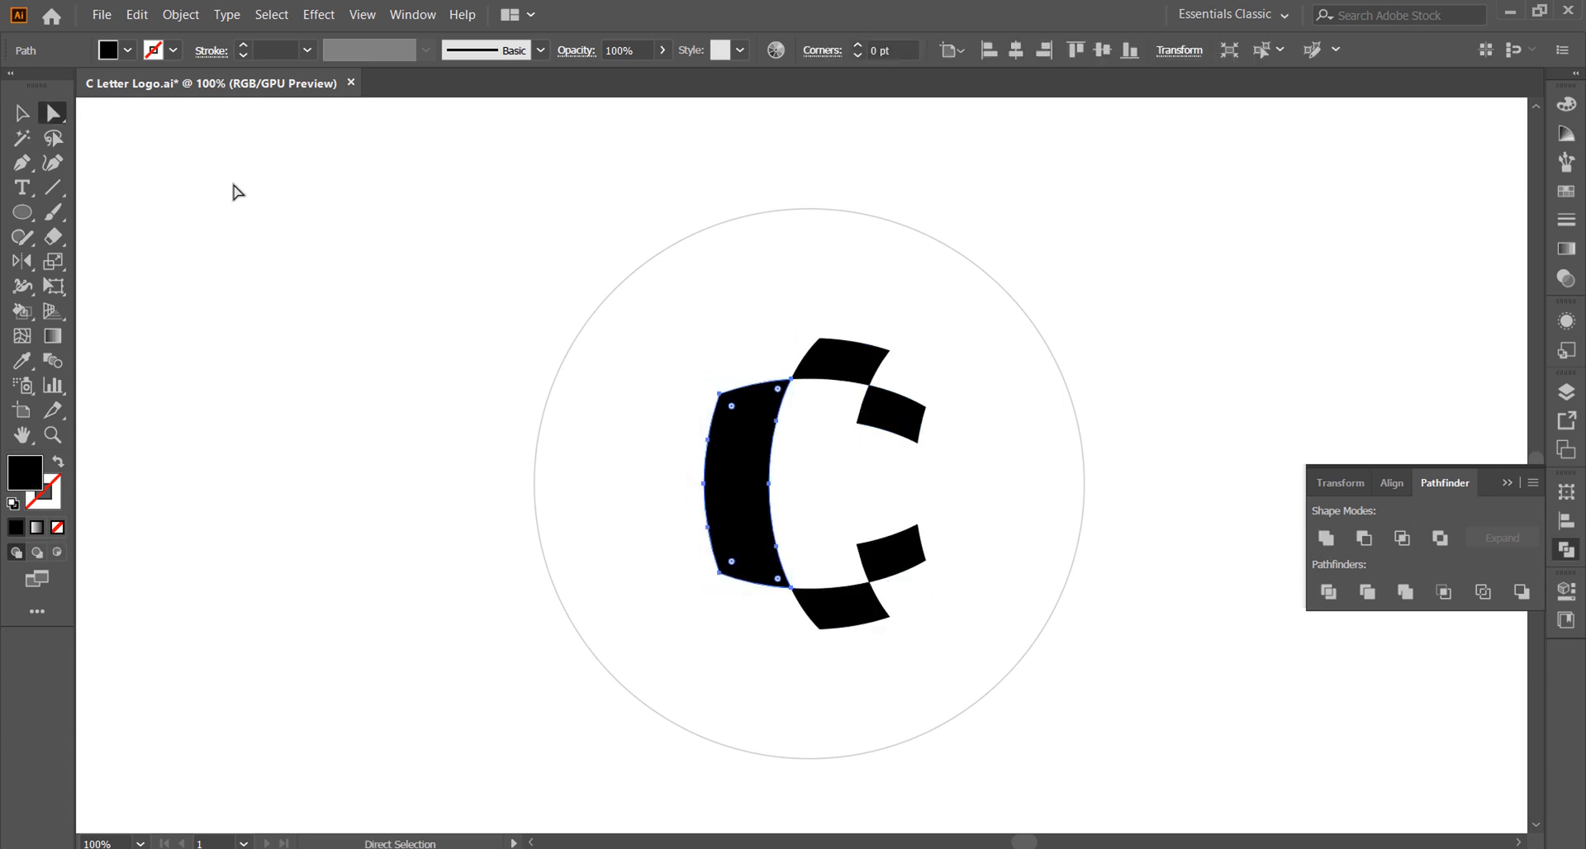
left_click(240, 193)
left_click(917, 443)
left_click(917, 525, "shift")
left_click_drag(913, 535, 910, 541)
left_click(951, 557)
Step: Round the outer corners at the open ends of both right-hand C segments with one shared radius
left_click(927, 561)
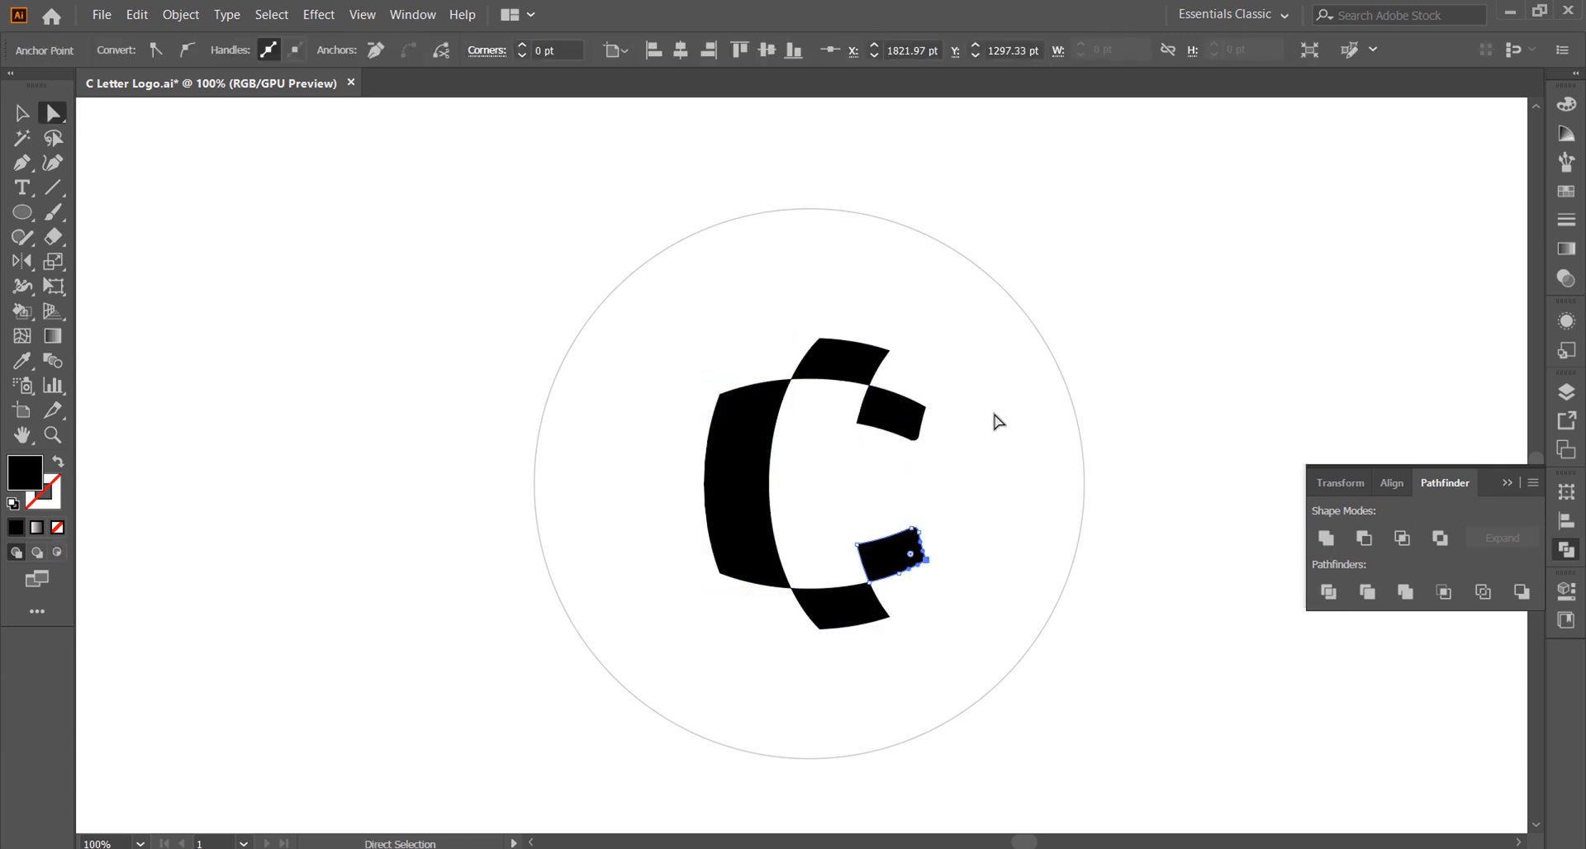
left_click(927, 408, "shift")
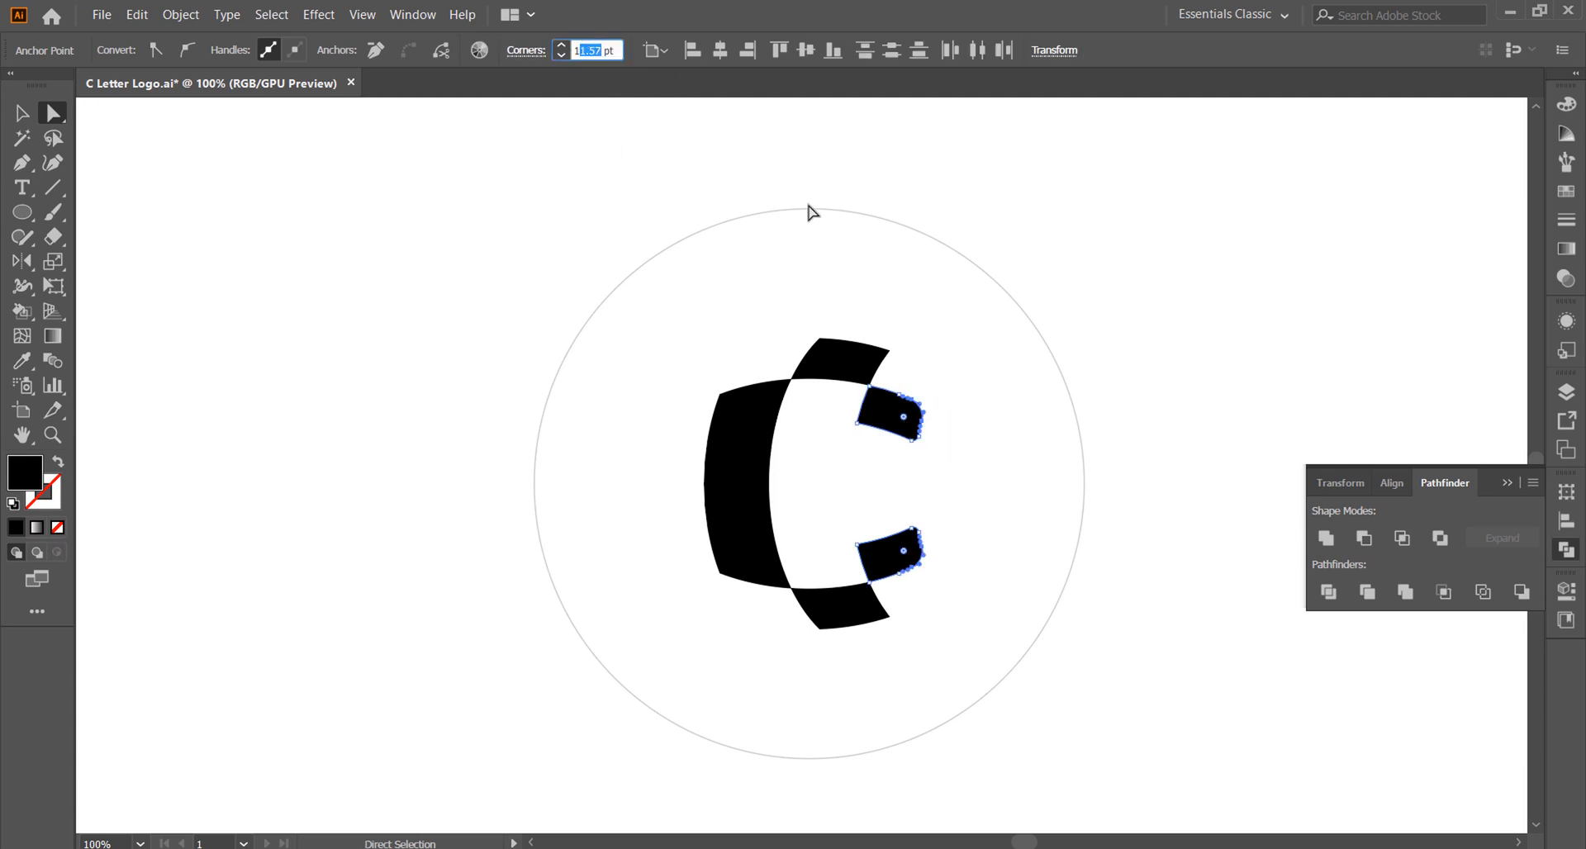
left_click(831, 438)
Step: Round the inner left corners of the two right-hand C segments with a 10 pt radius
left_click(858, 424)
left_click(858, 545, "shift")
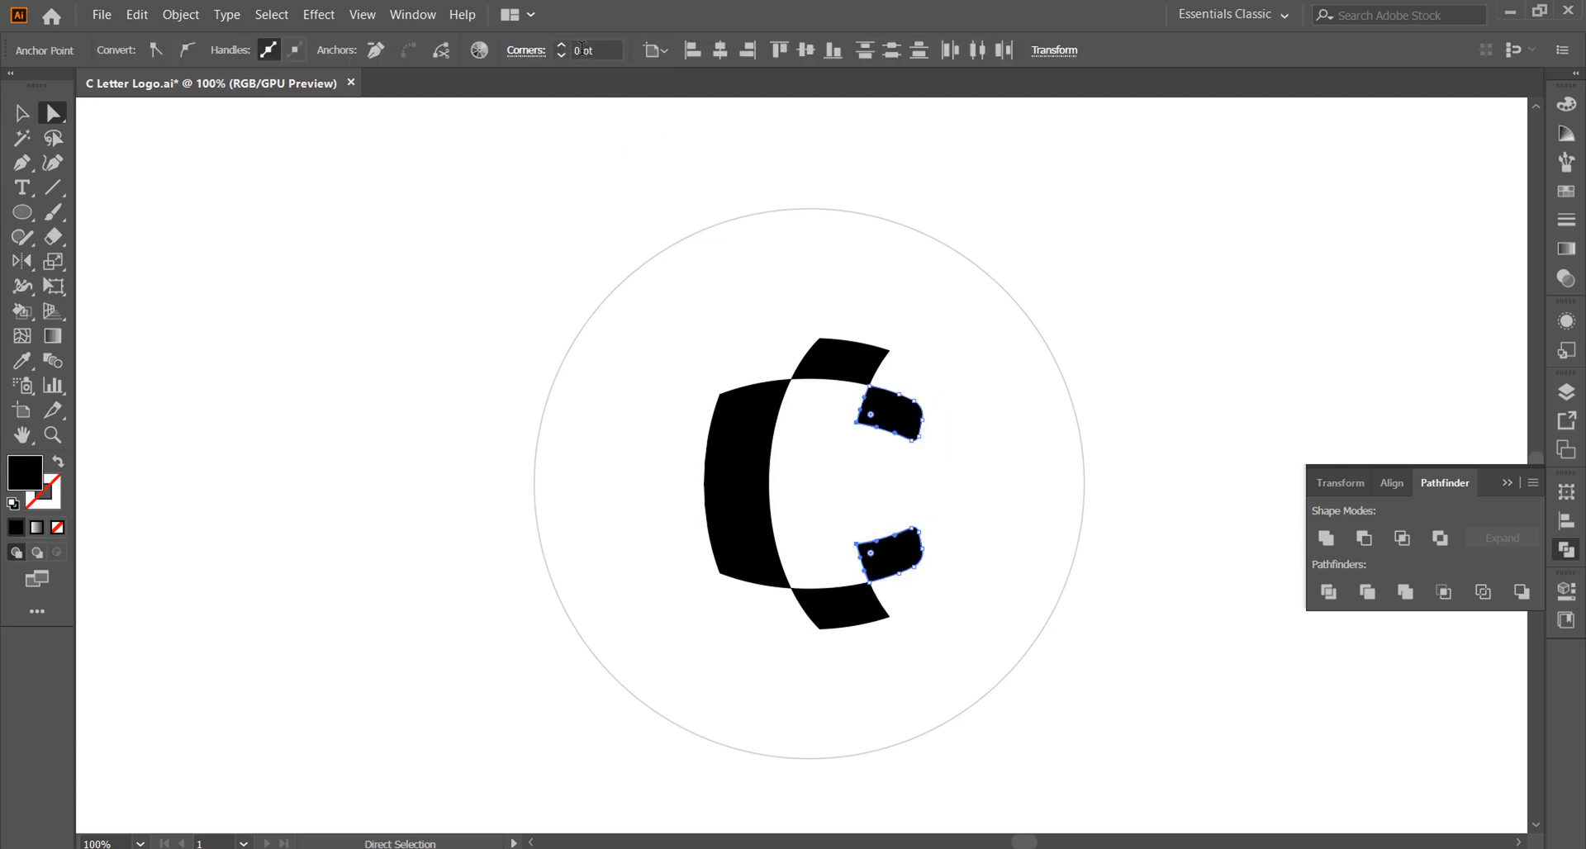
left_click_drag(605, 50, 555, 49)
type("10")
key("Return")
left_click(920, 347)
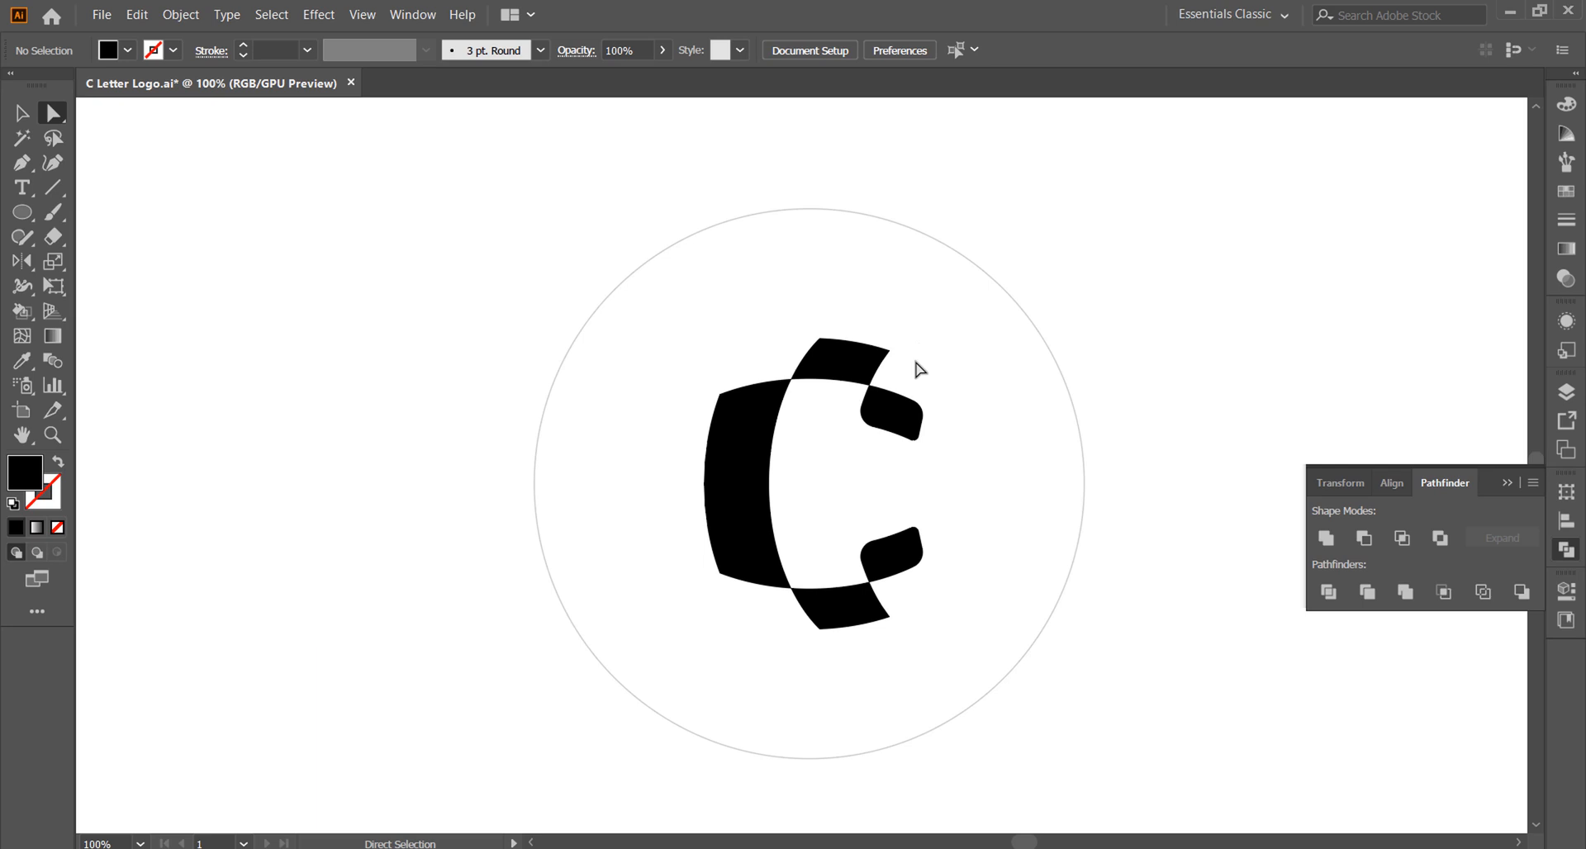
Step: Round the outer right corners of the top and bottom C segments slightly
left_click(886, 352)
left_click(885, 615, "shift")
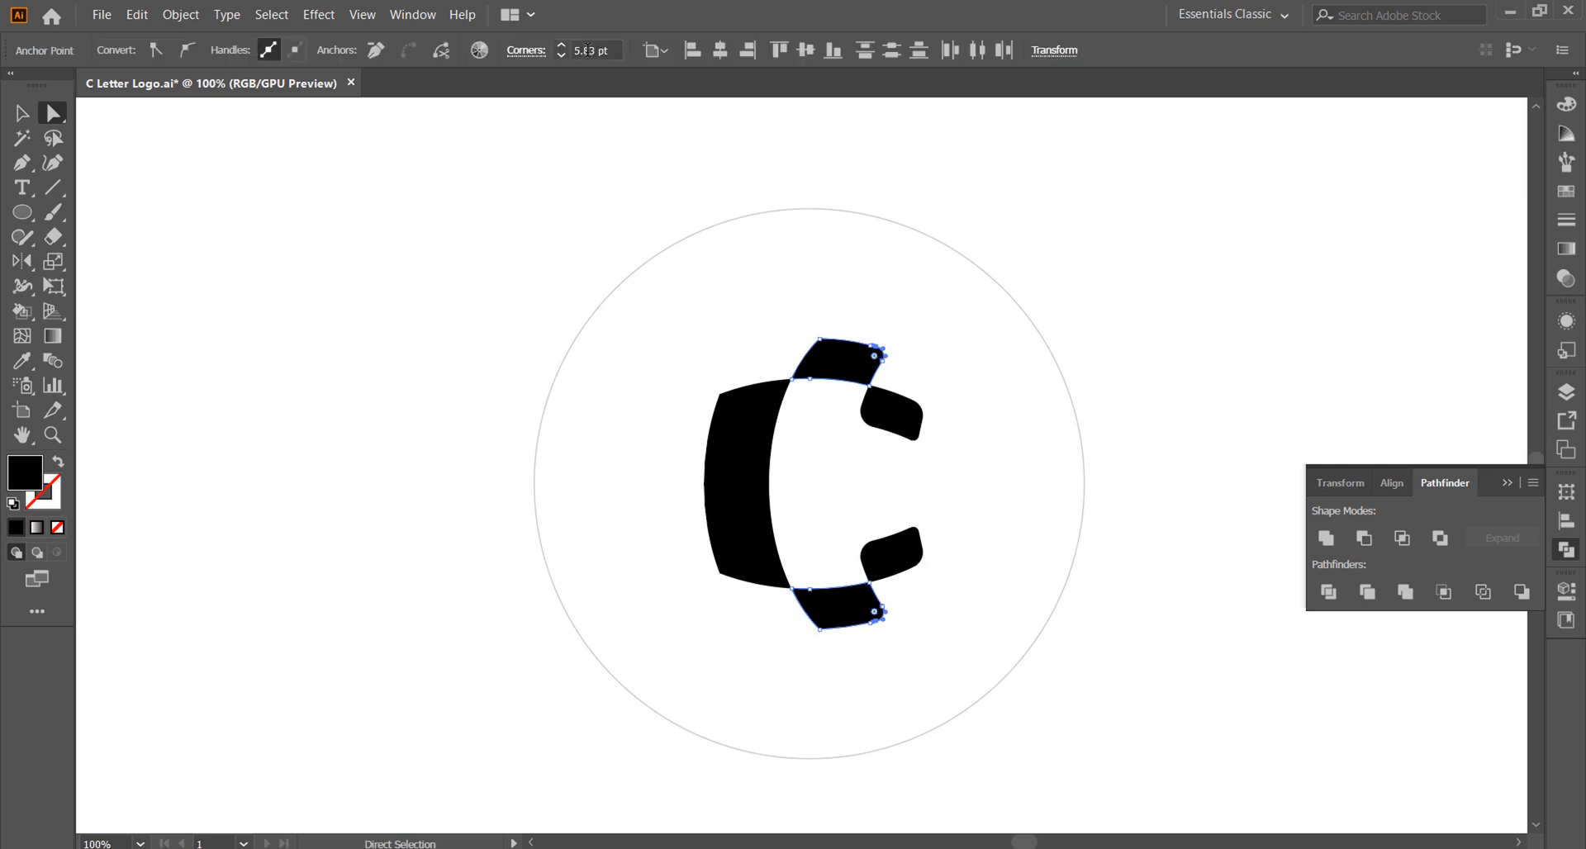
left_click(804, 312)
Step: Round the outer left corners of the top and bottom C segments and increase their radius
left_click(819, 339)
left_click(821, 627, "shift")
left_click(515, 301)
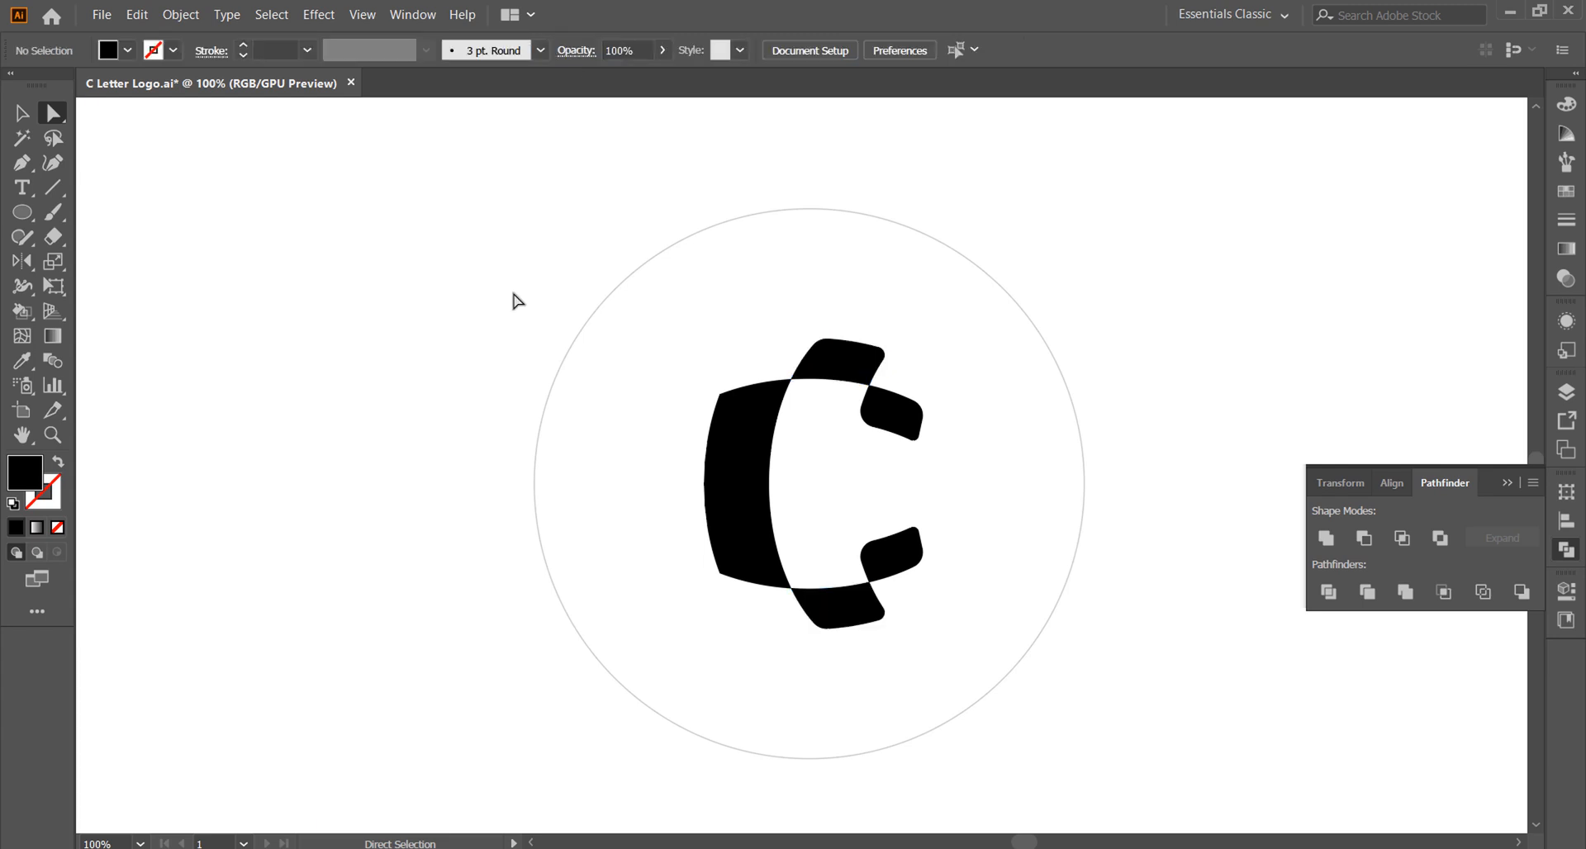
key("ctrl+z")
key("ctrl+shift+z")
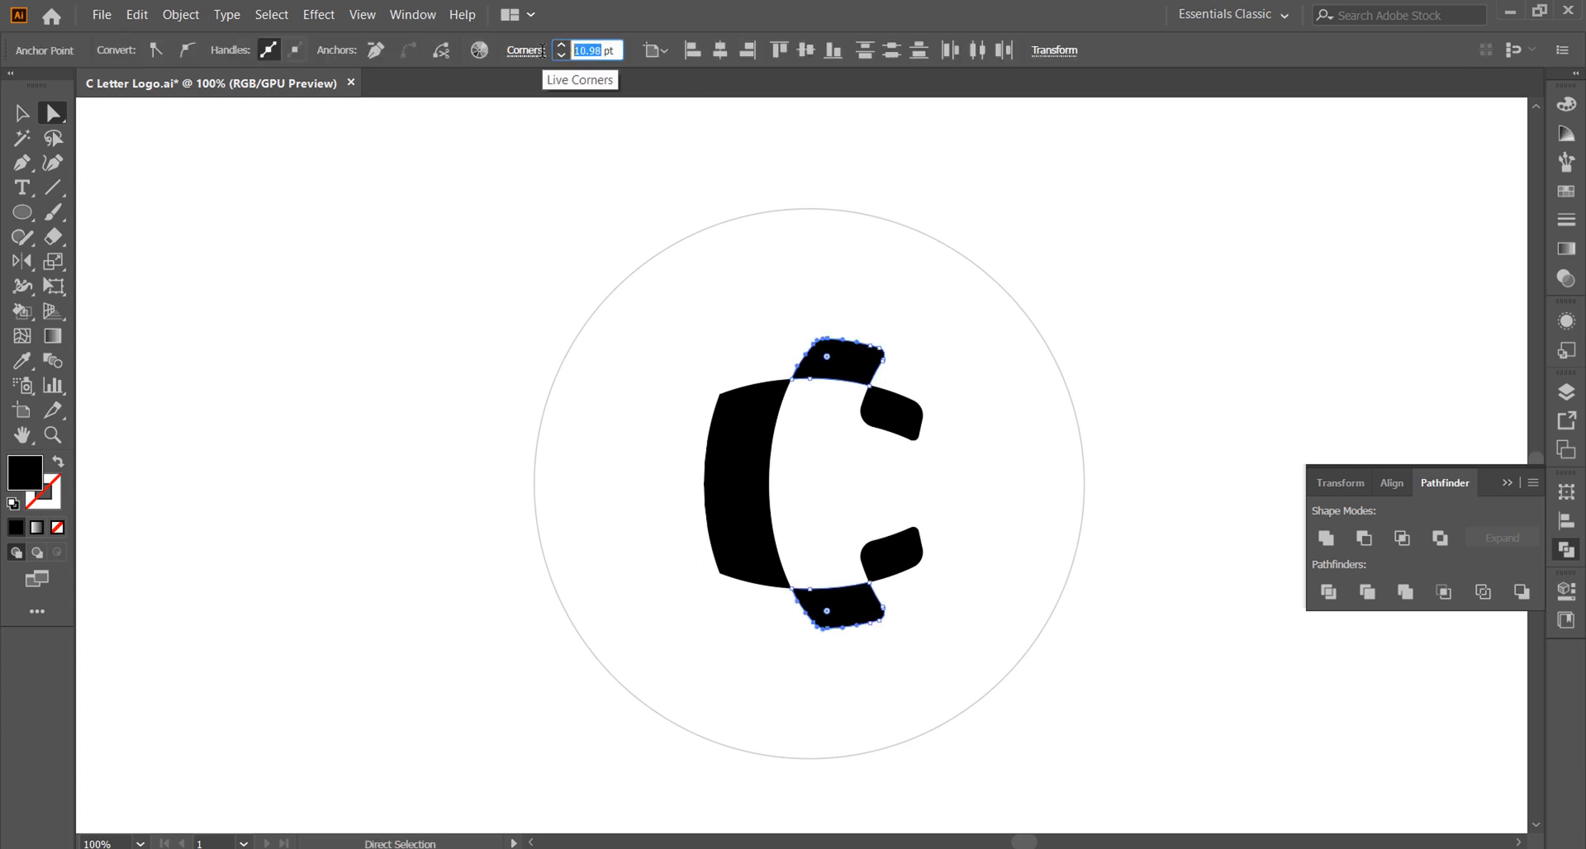
left_click(859, 646)
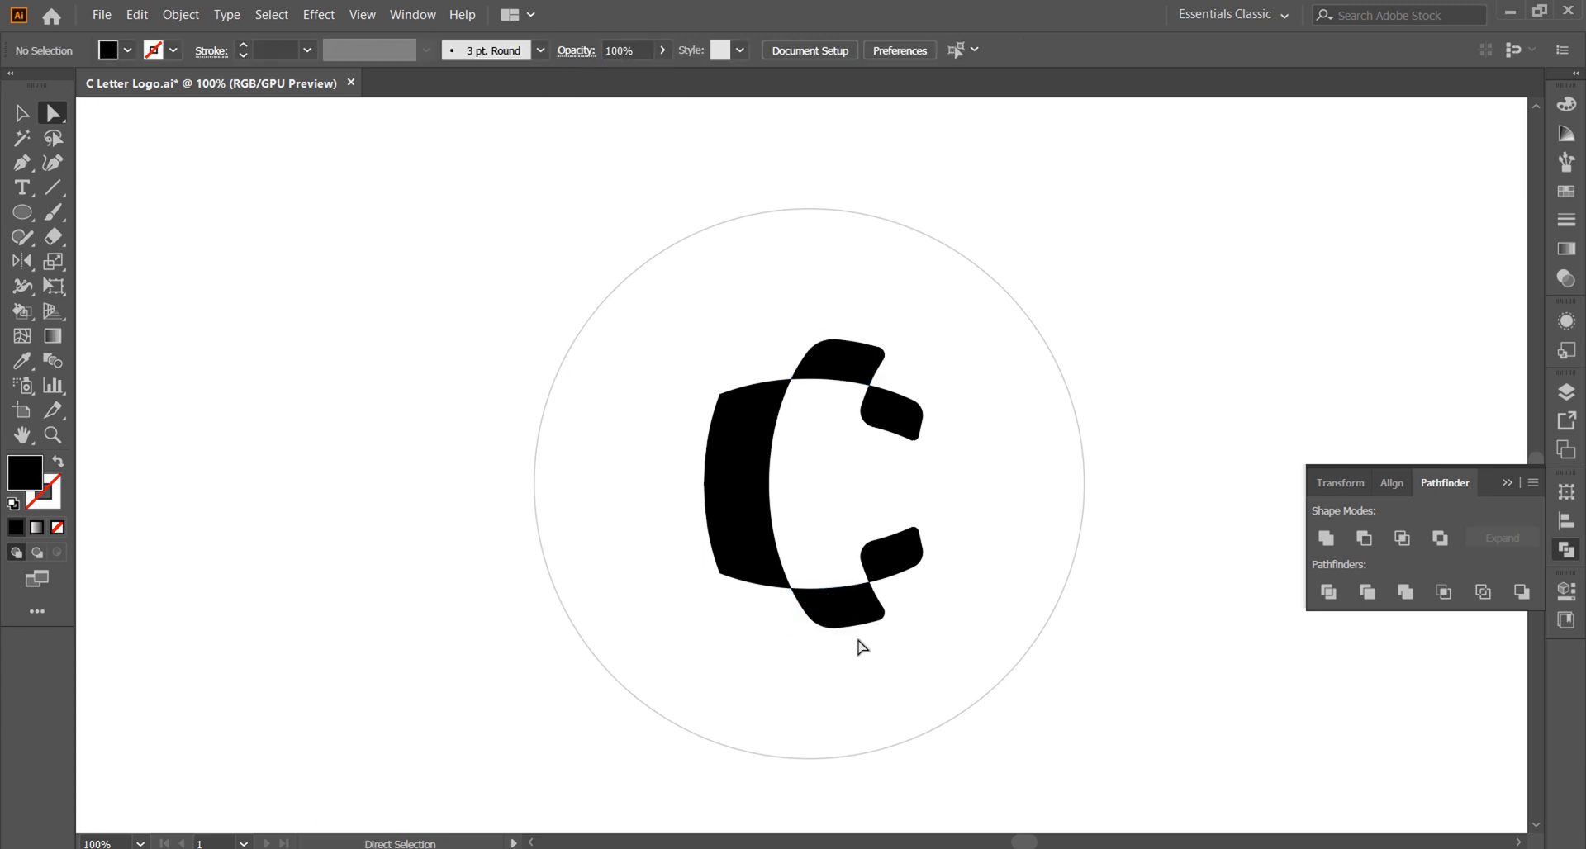
Step: Round the two outer corners of the large left C segment with a 30 pt radius
left_click(729, 419)
type("20")
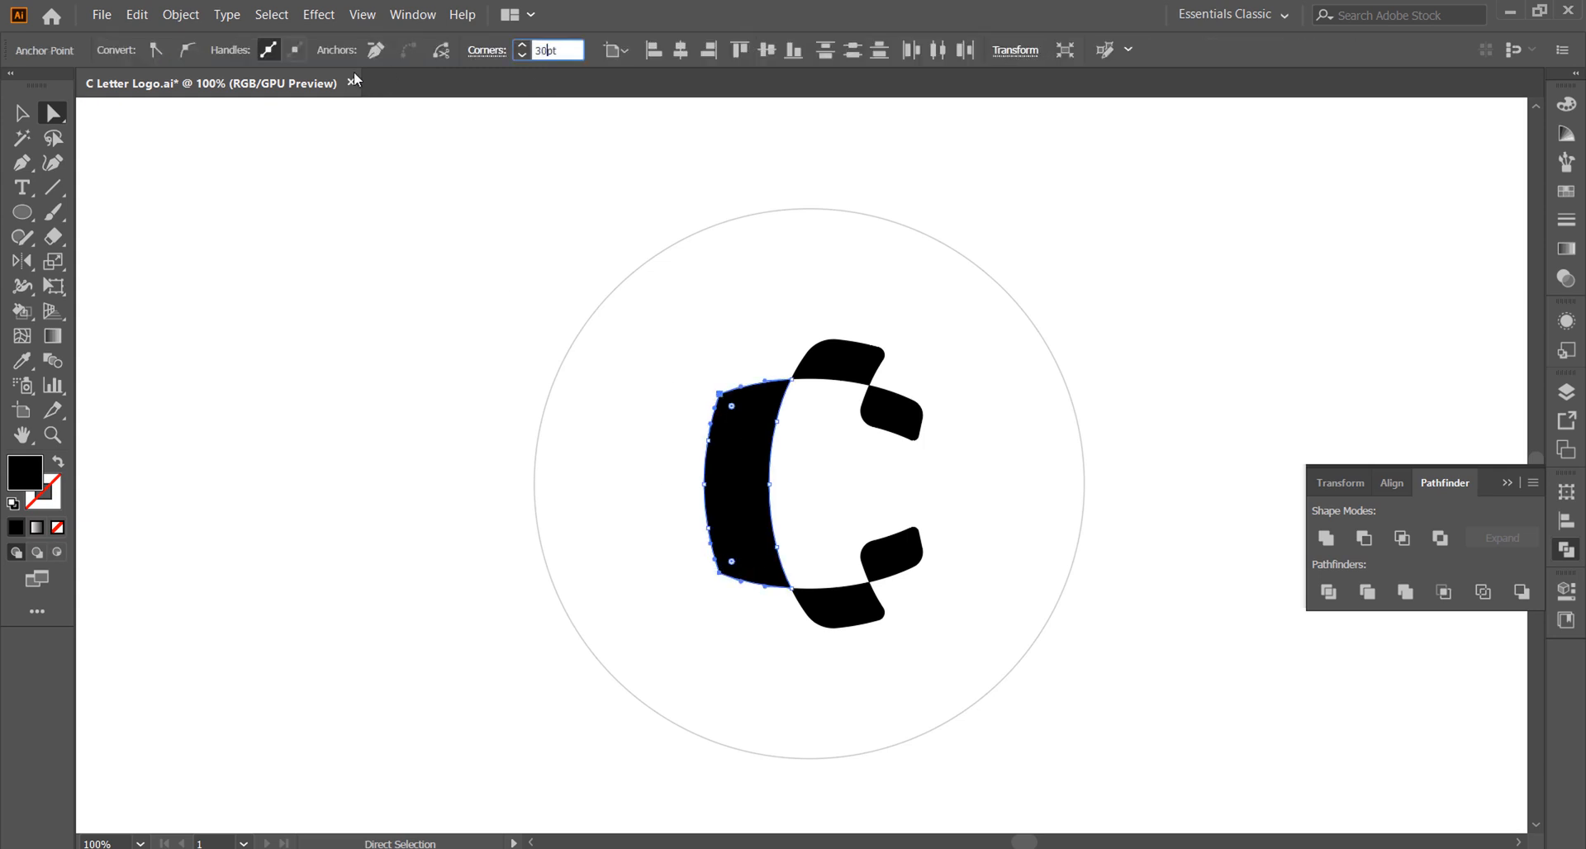
key("Return")
left_click(661, 293)
left_click(22, 114)
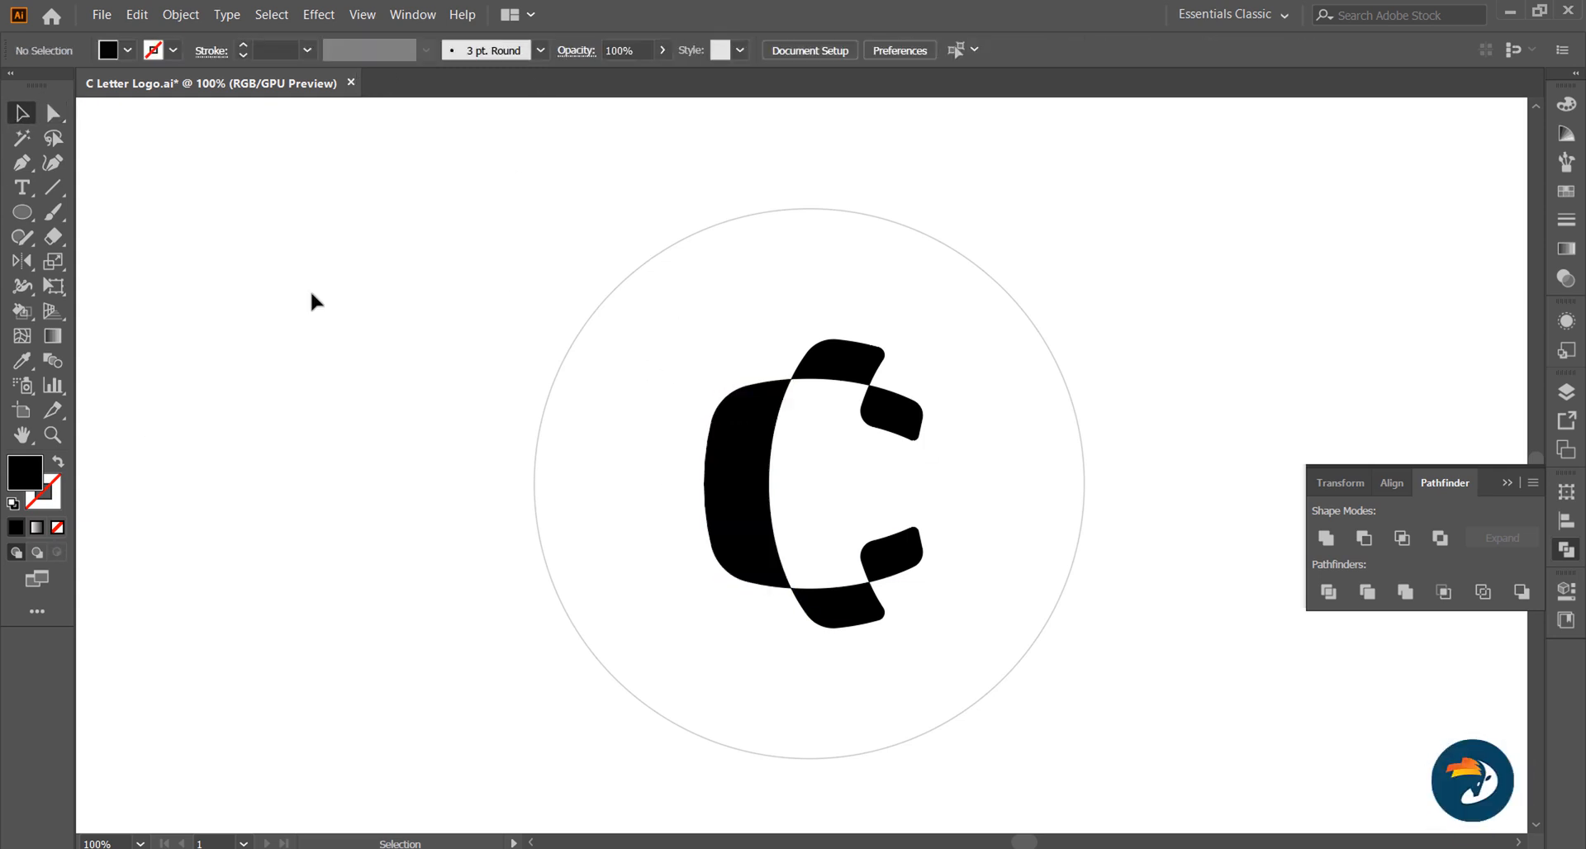
Step: Select all five rounded C segments and group them, leaving out the grey outer circle
left_click(1509, 483)
left_click_drag(667, 332, 615, 271)
left_click(1079, 434, "shift")
right_click(799, 374)
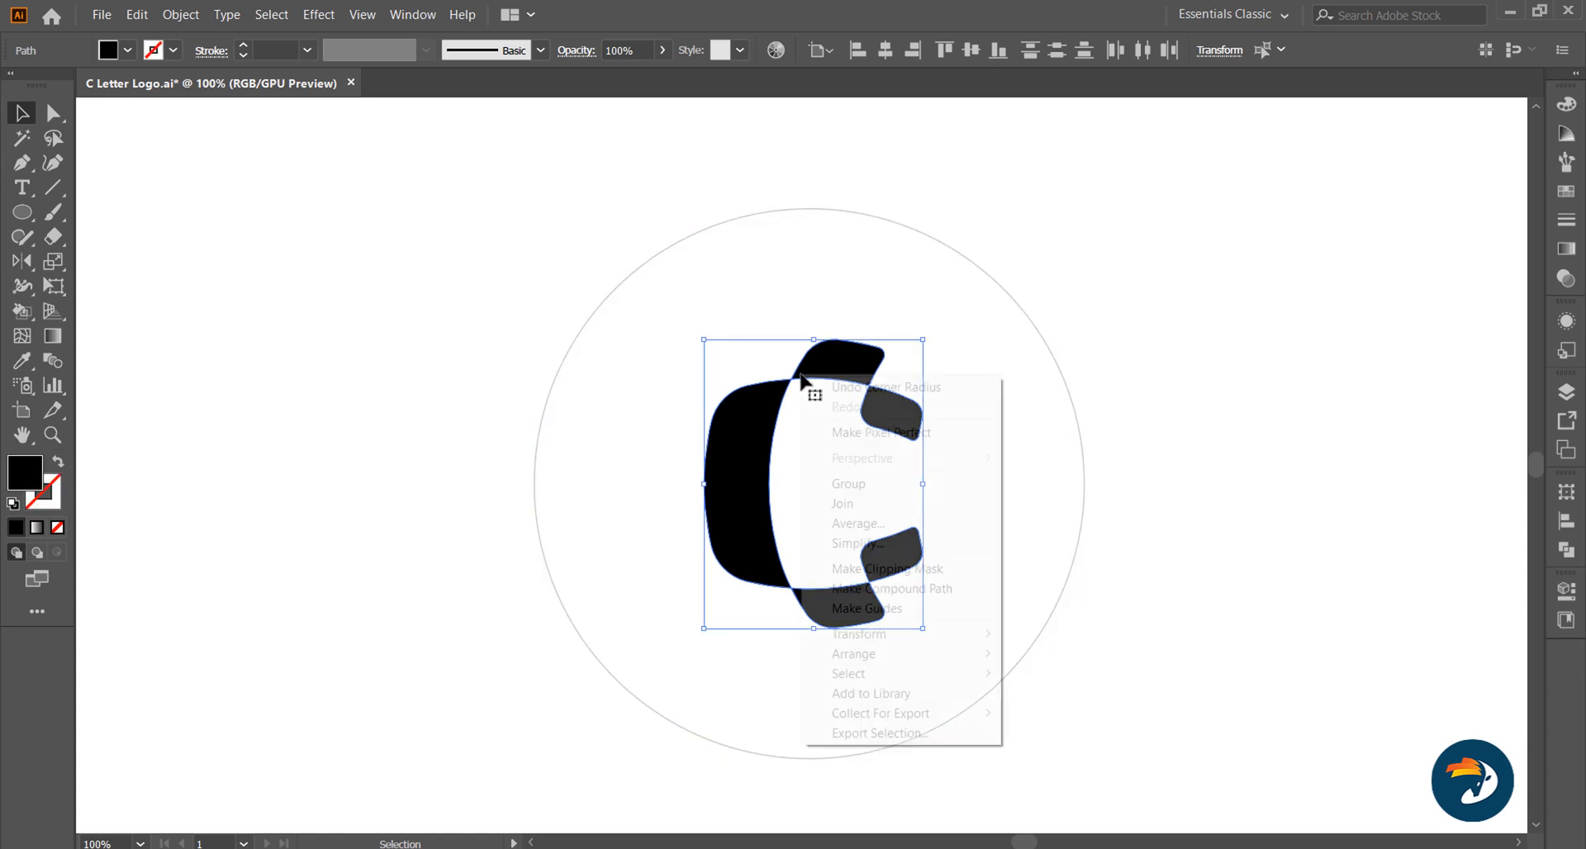
left_click(820, 484)
left_click(649, 505)
Step: Overlay the grouped black C and the complete construction grid so that their curves coincide
scroll(649, 506, "down", 1)
left_click_drag(1390, 519, 594, 560)
scroll(791, 347, "up", 6)
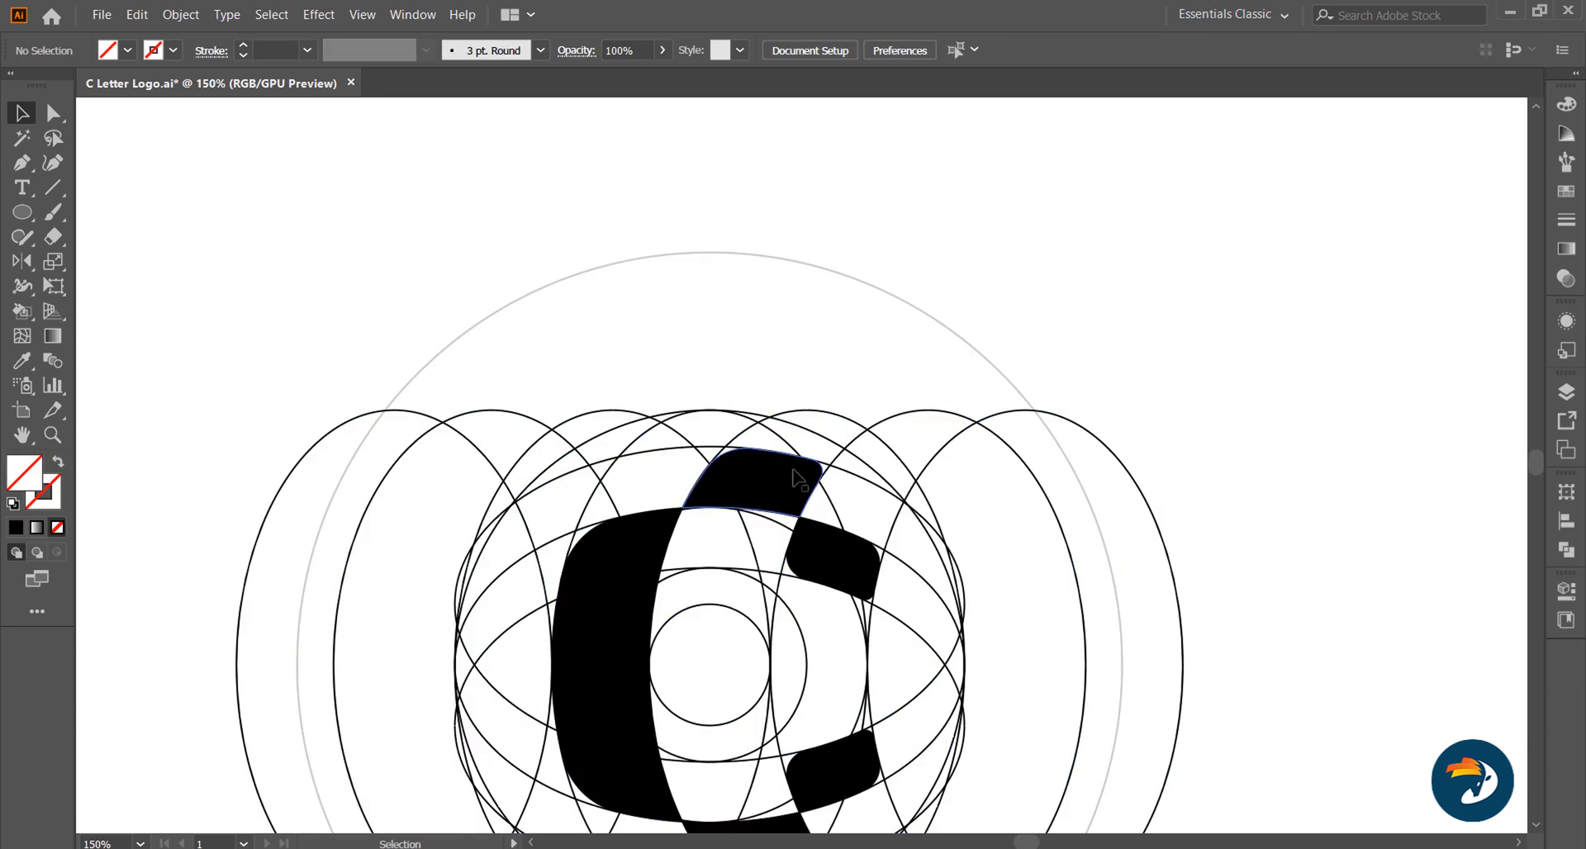
key("ctrl+1")
scroll(951, 309, "down", 1)
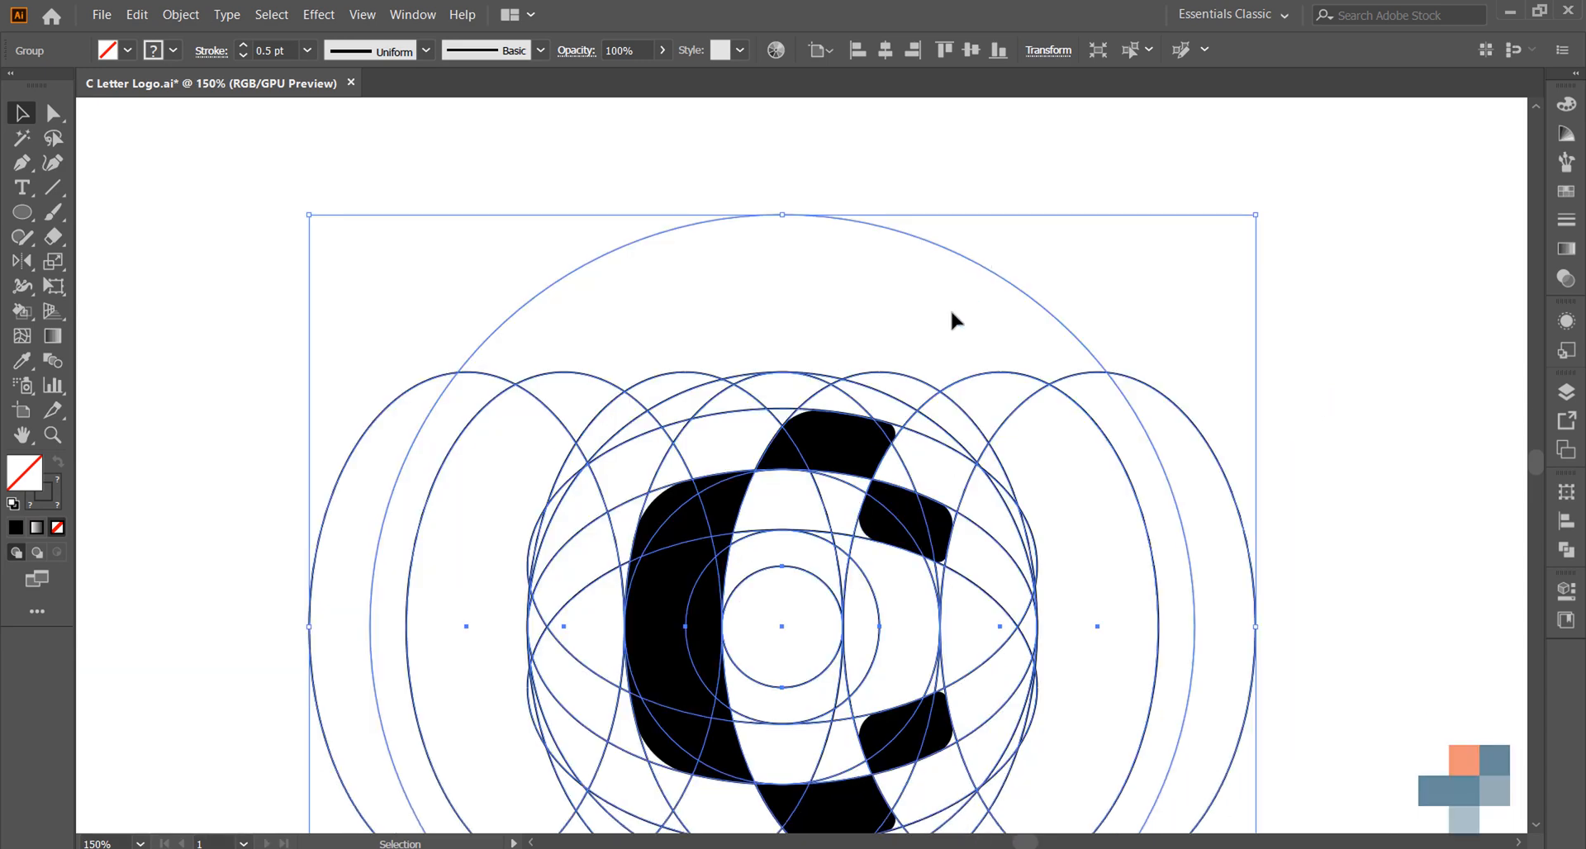
Step: Fill the grouped C with a light tan swatch
left_click(934, 334)
left_click(915, 496)
left_click(911, 477)
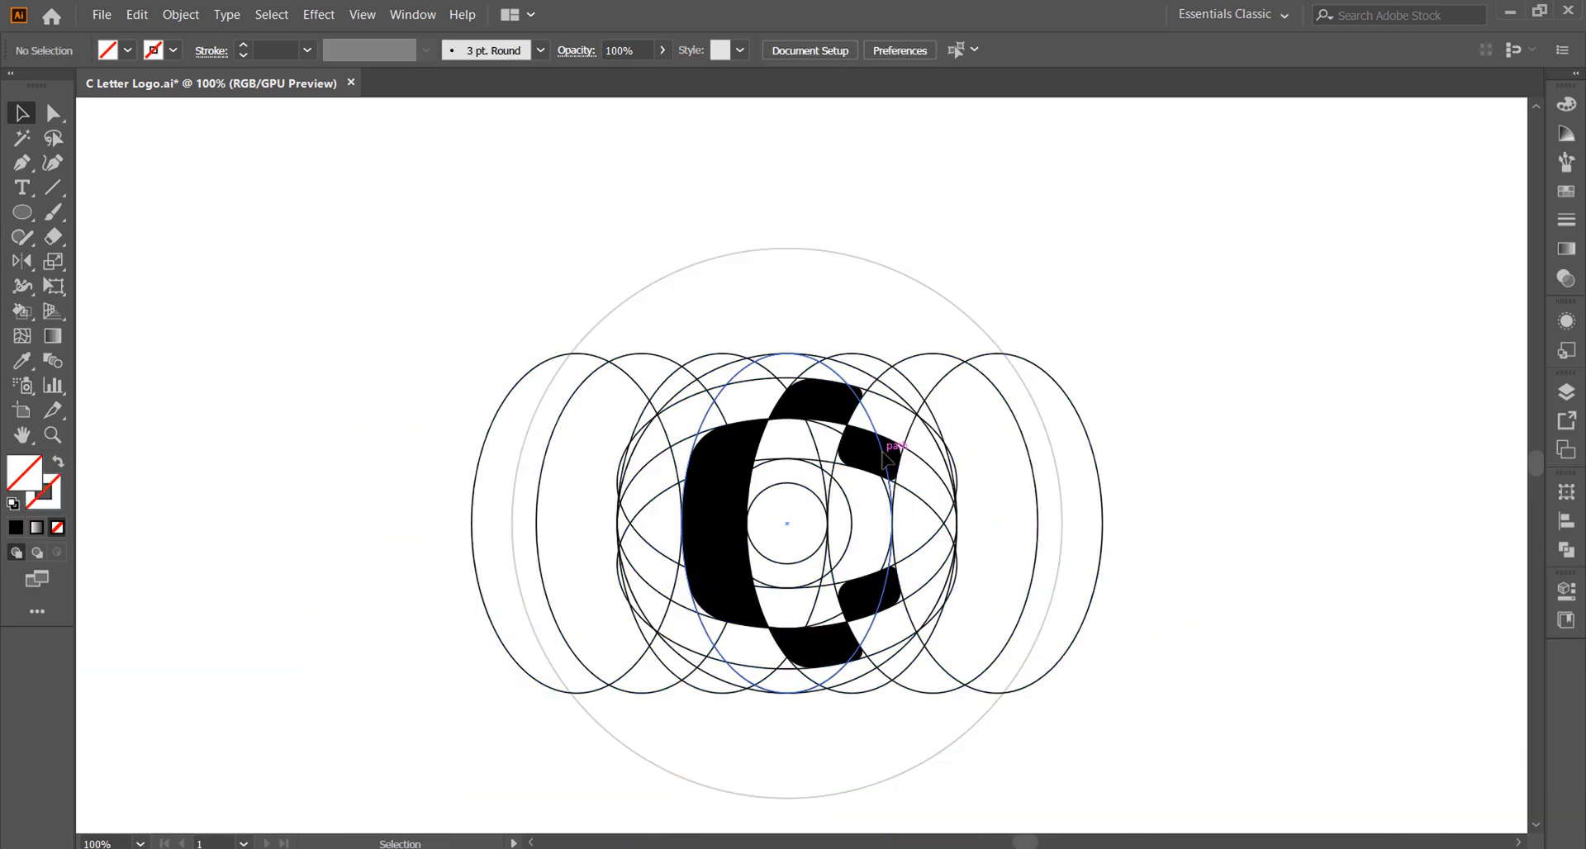
left_click(881, 456)
left_click(128, 49)
left_click(73, 116)
left_click(245, 386)
scroll(807, 541, "down", 1)
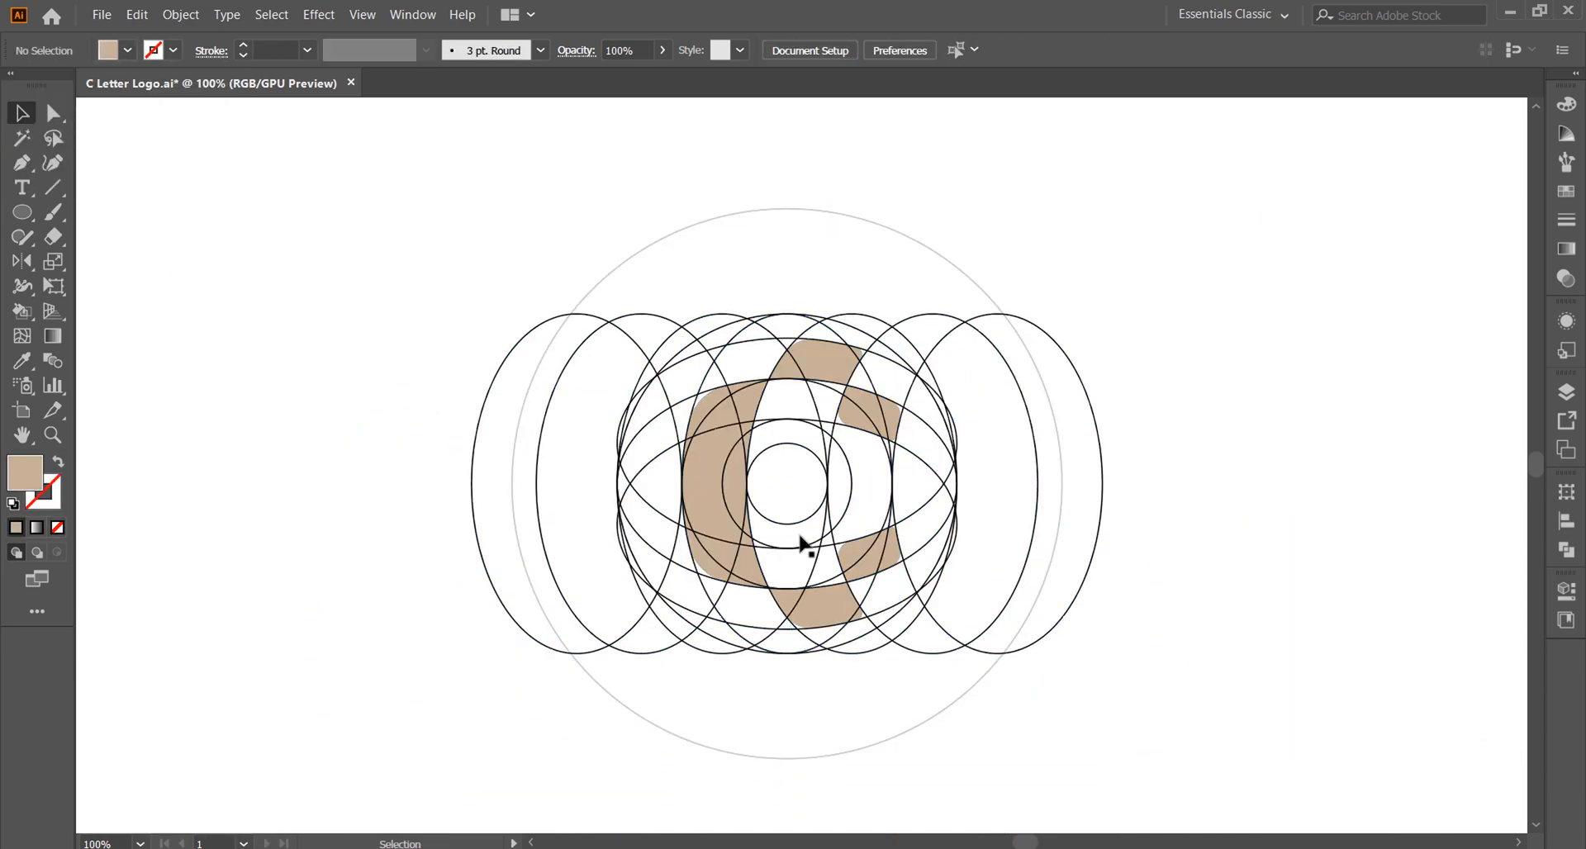
Step: Ungroup the construction grid into individual circles and ellipses
left_click(1062, 495)
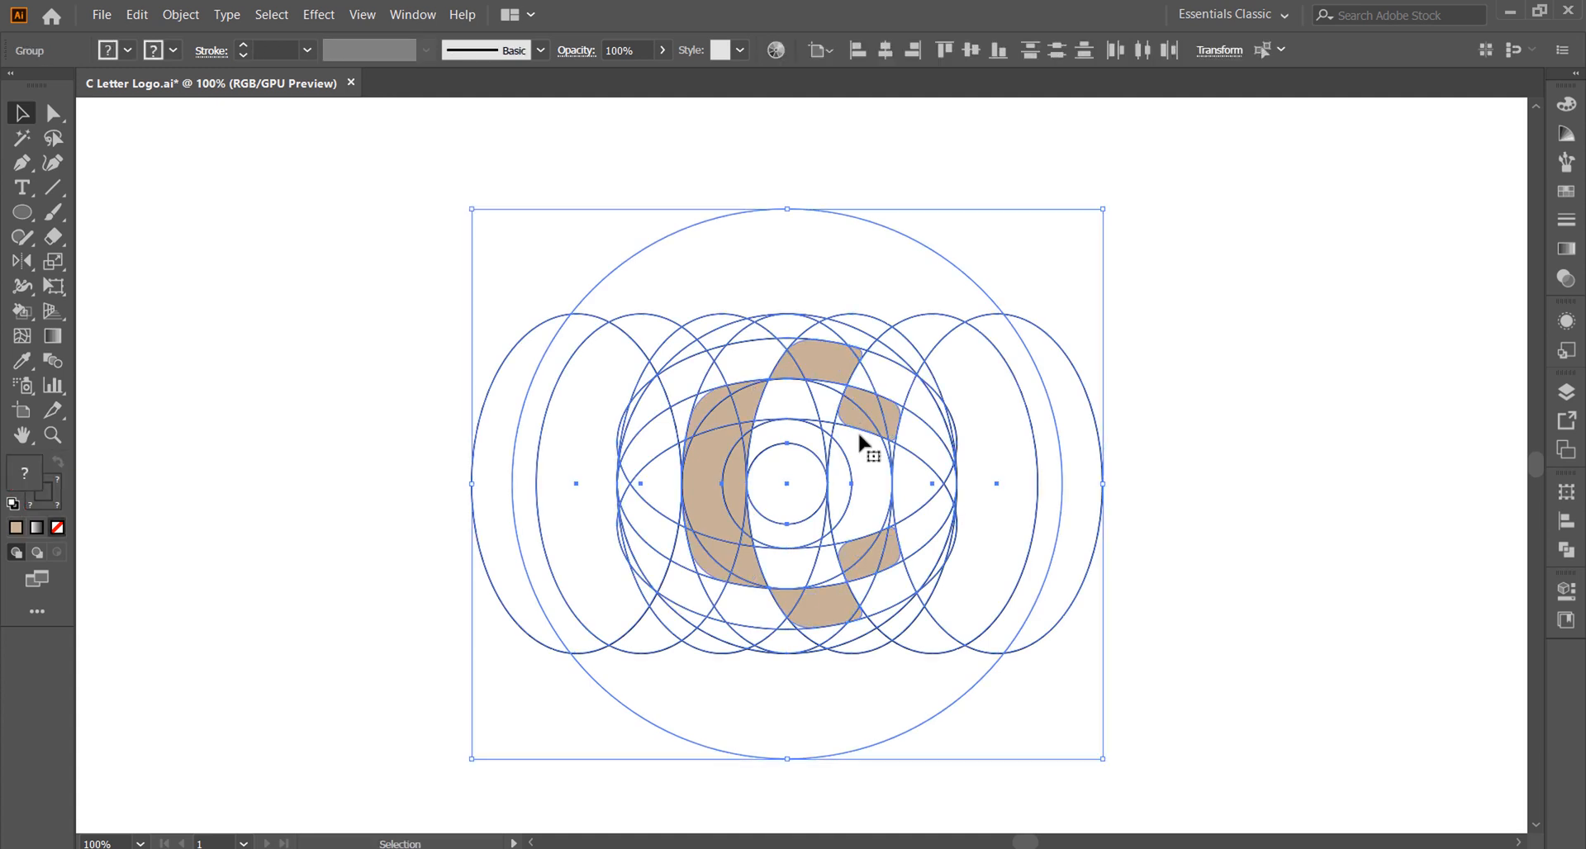
left_click(1179, 481)
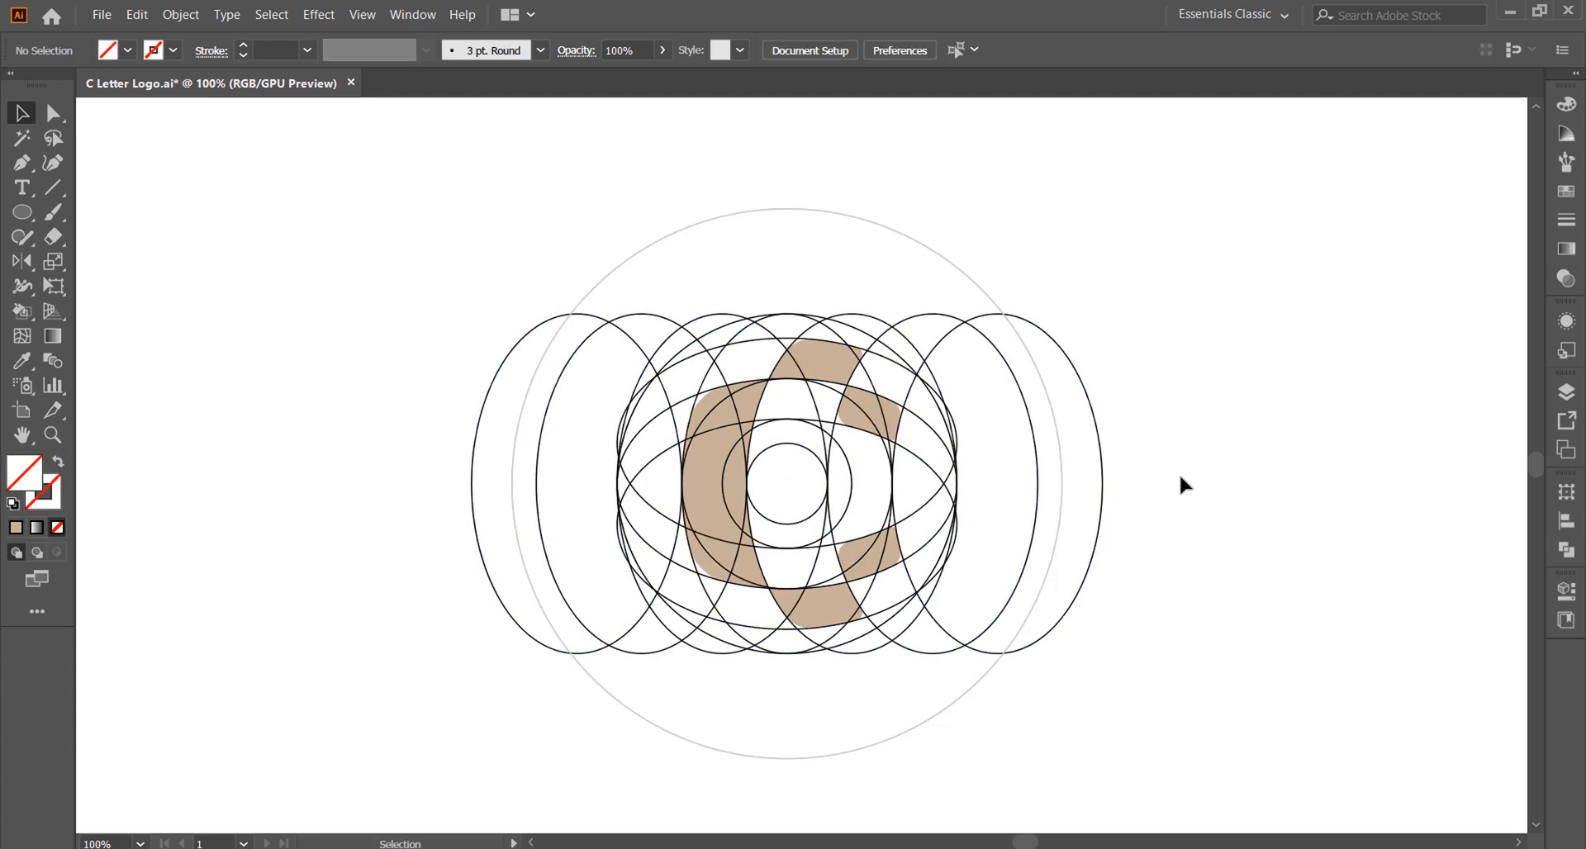
left_click(935, 712)
left_click_drag(936, 712, 932, 655)
key("ctrl+z")
right_click(806, 519)
left_click(900, 668)
left_click(975, 545)
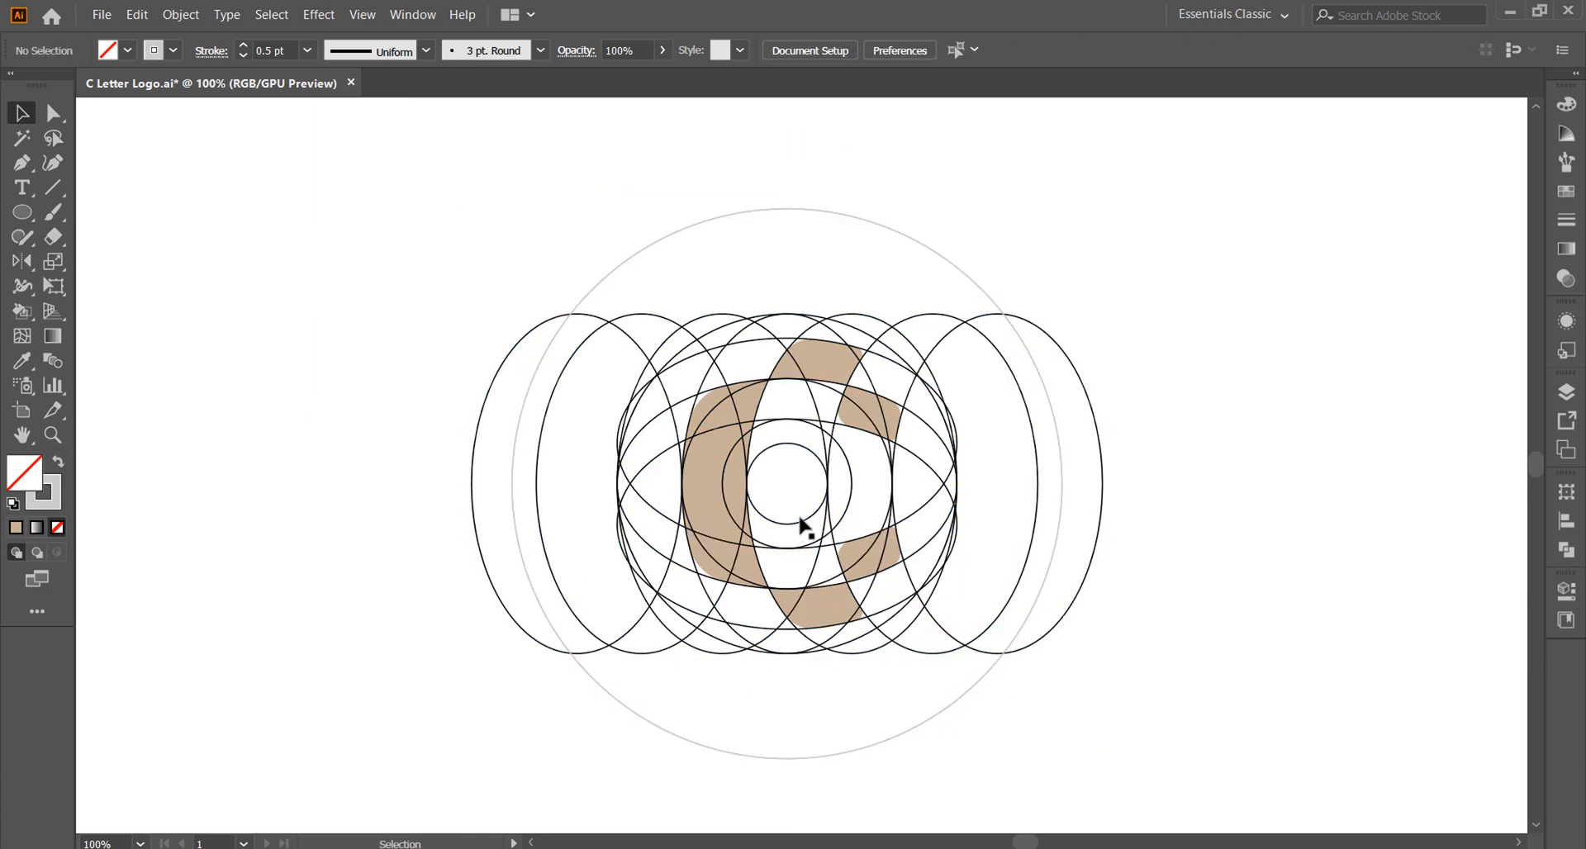
Step: Copy the small centre circle to the right, left, above and below the centre at the edges of the grid
left_click_drag(805, 526, 967, 538)
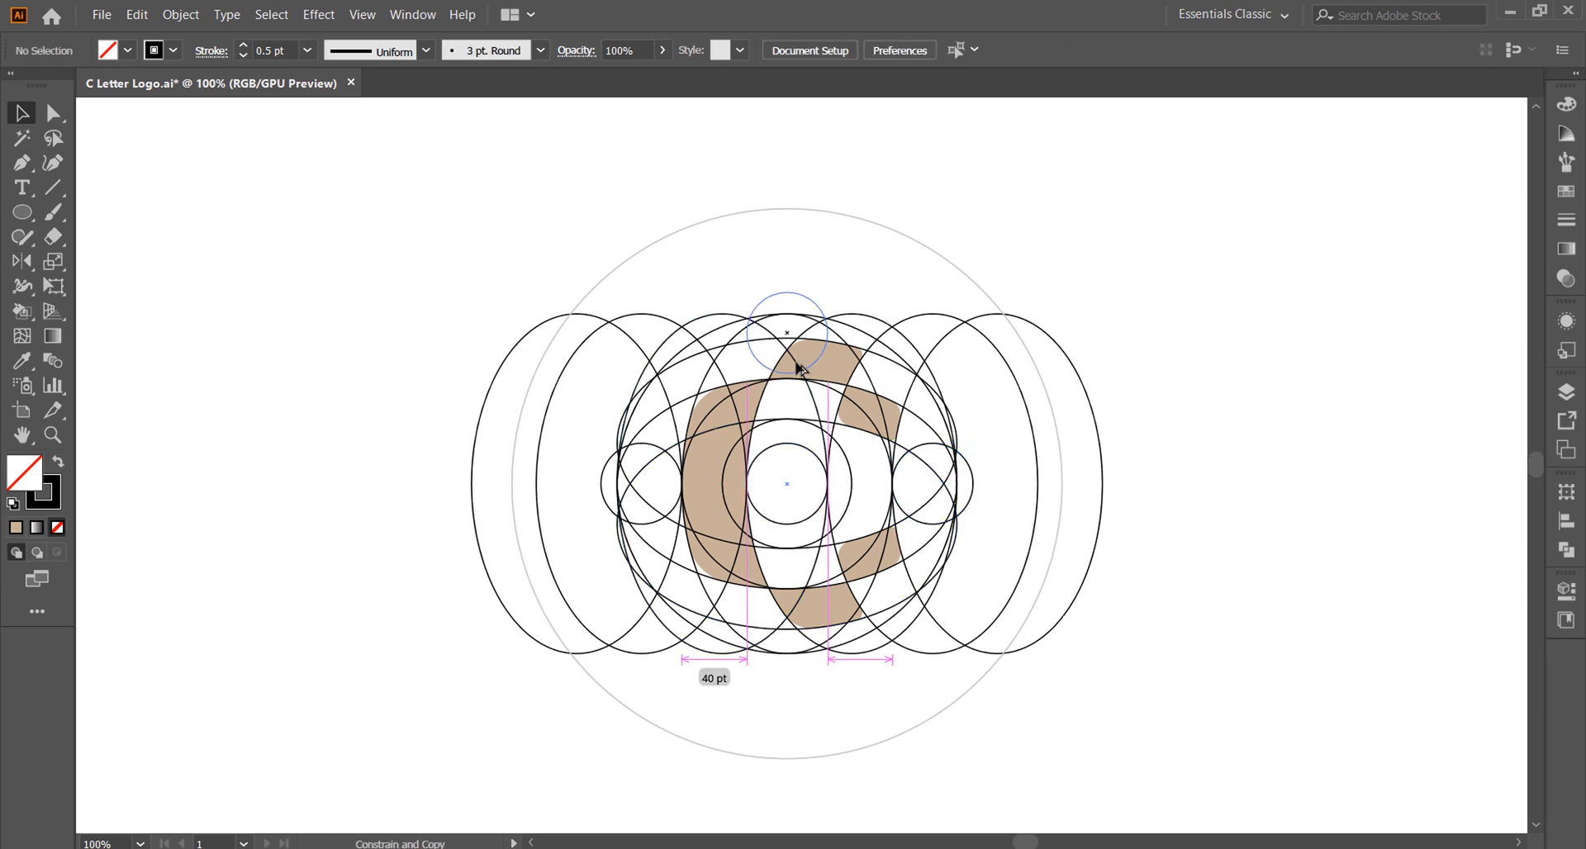
left_click_drag(798, 370, 798, 335)
left_click_drag(789, 444, 793, 630)
left_click(899, 693)
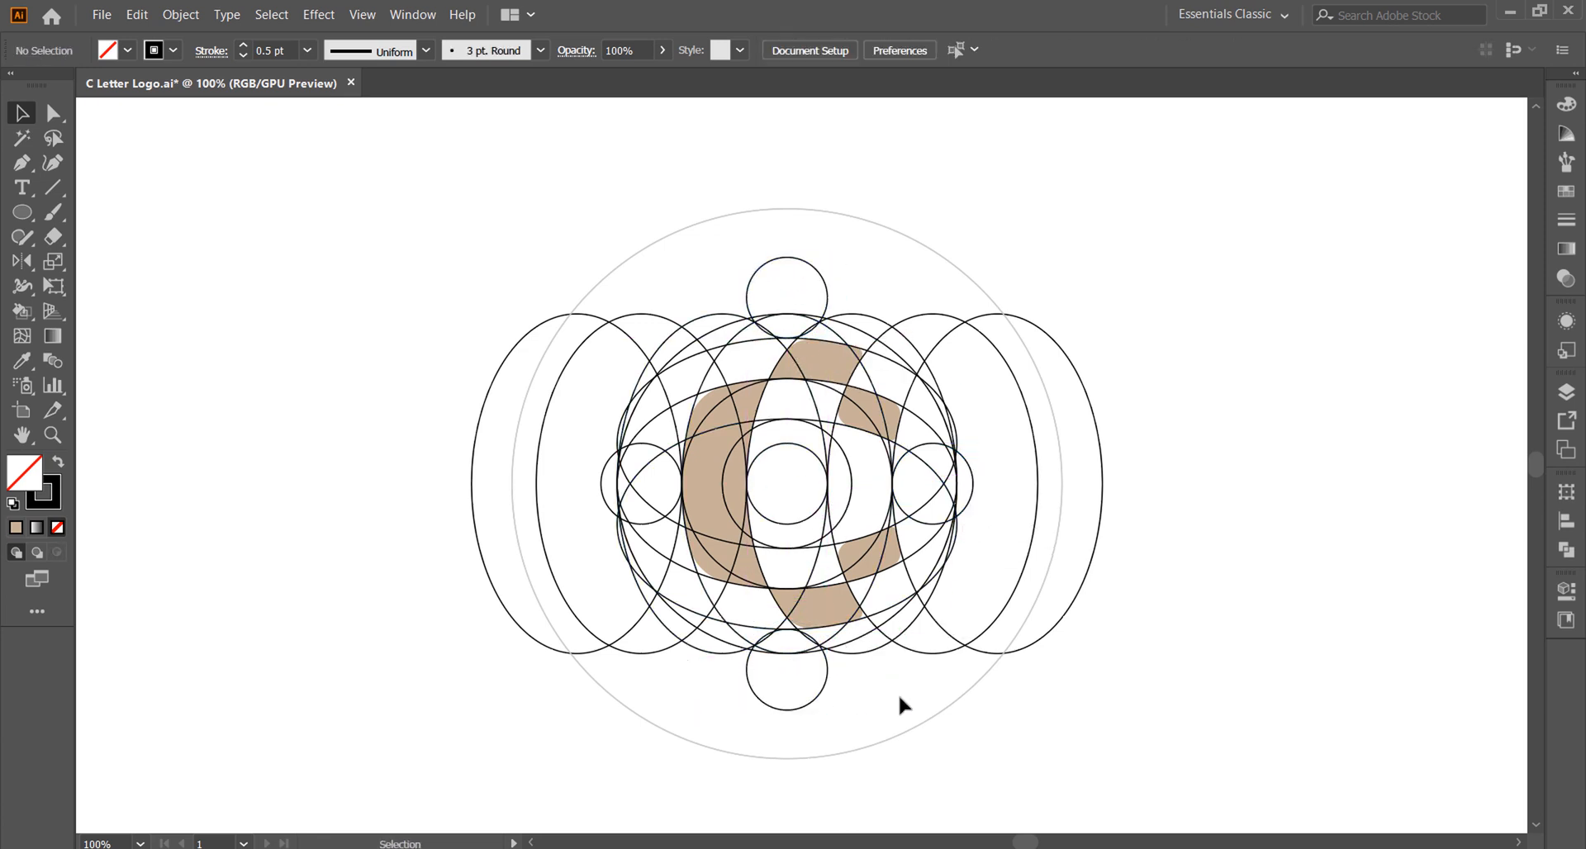
Step: Copy the large light grey circle upward and downward, tangent to the small end circles, and delete the original
left_click_drag(905, 731, 912, 684)
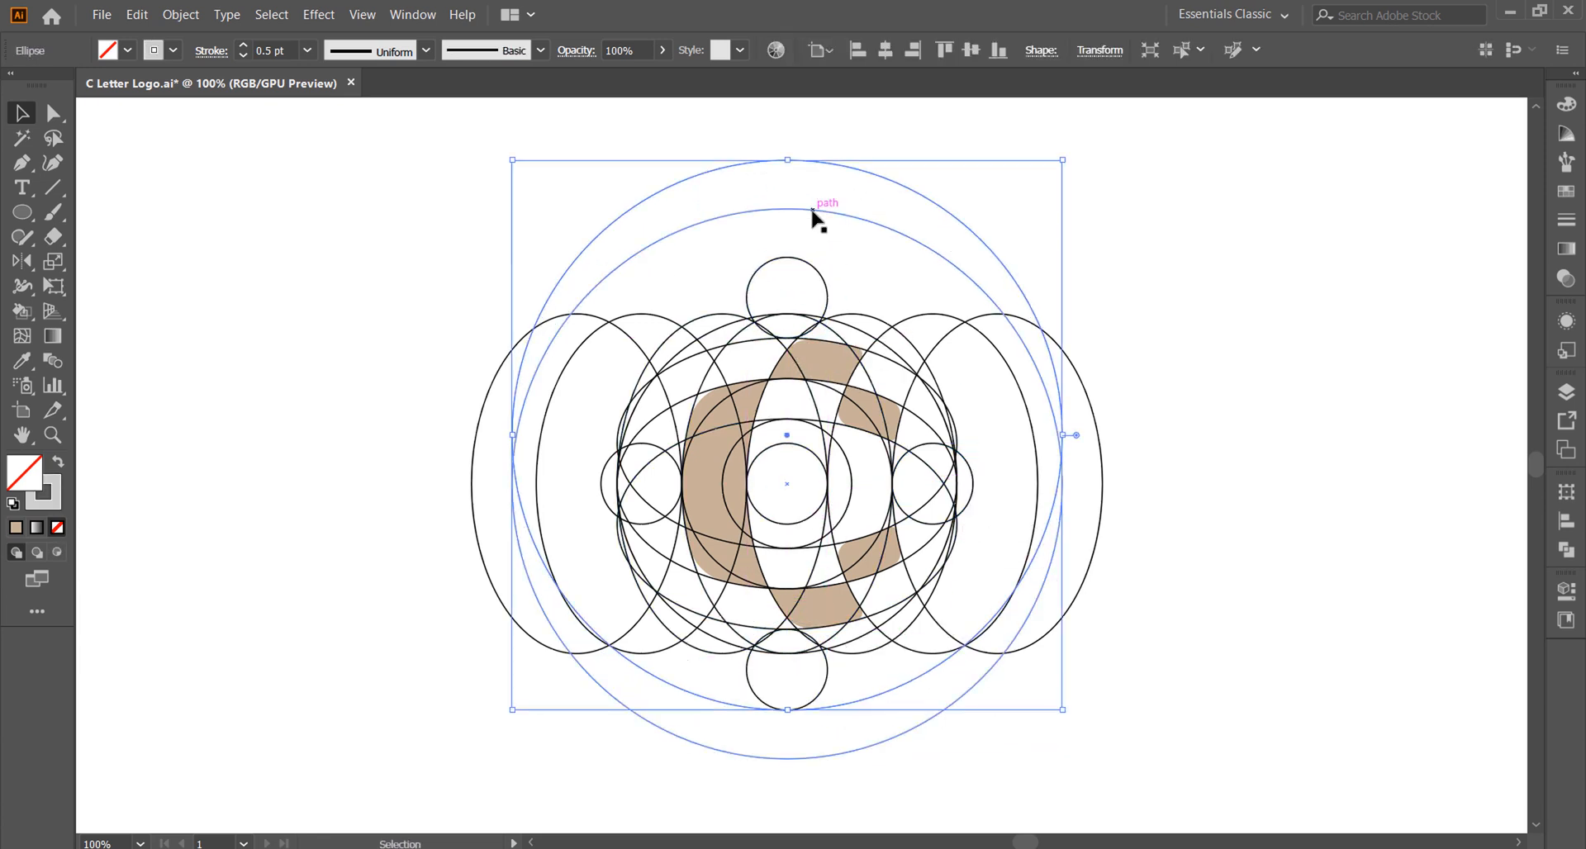
left_click_drag(813, 212, 810, 260)
left_click(897, 232)
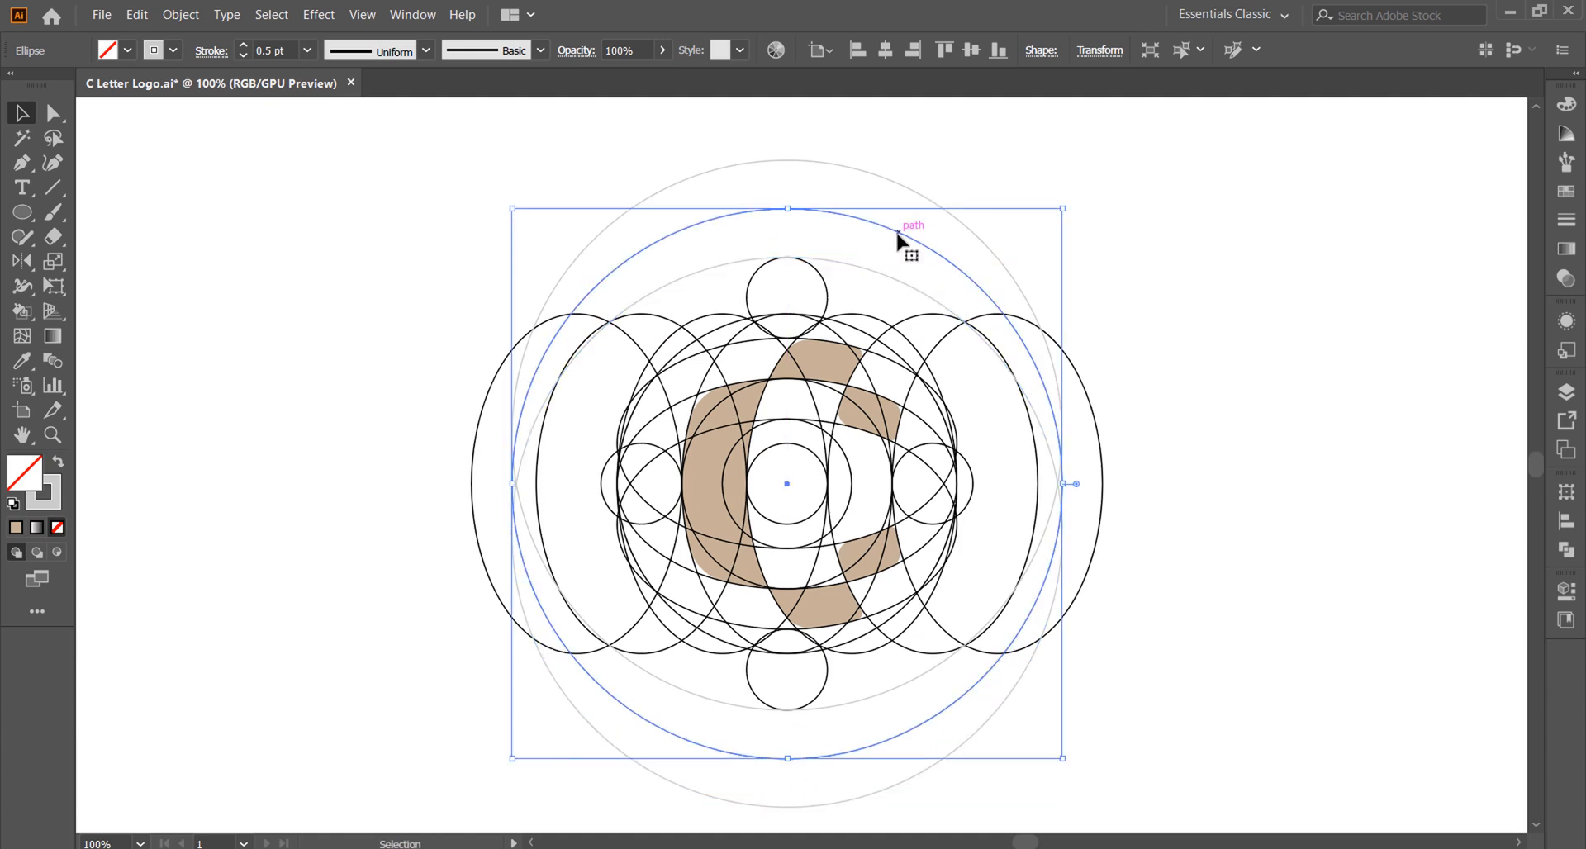
key("Delete")
Step: Duplicate the two offset grey circles rotated 90 degrees, giving a horizontally offset pair around the centre
left_click(896, 278)
left_click(942, 208, "shift")
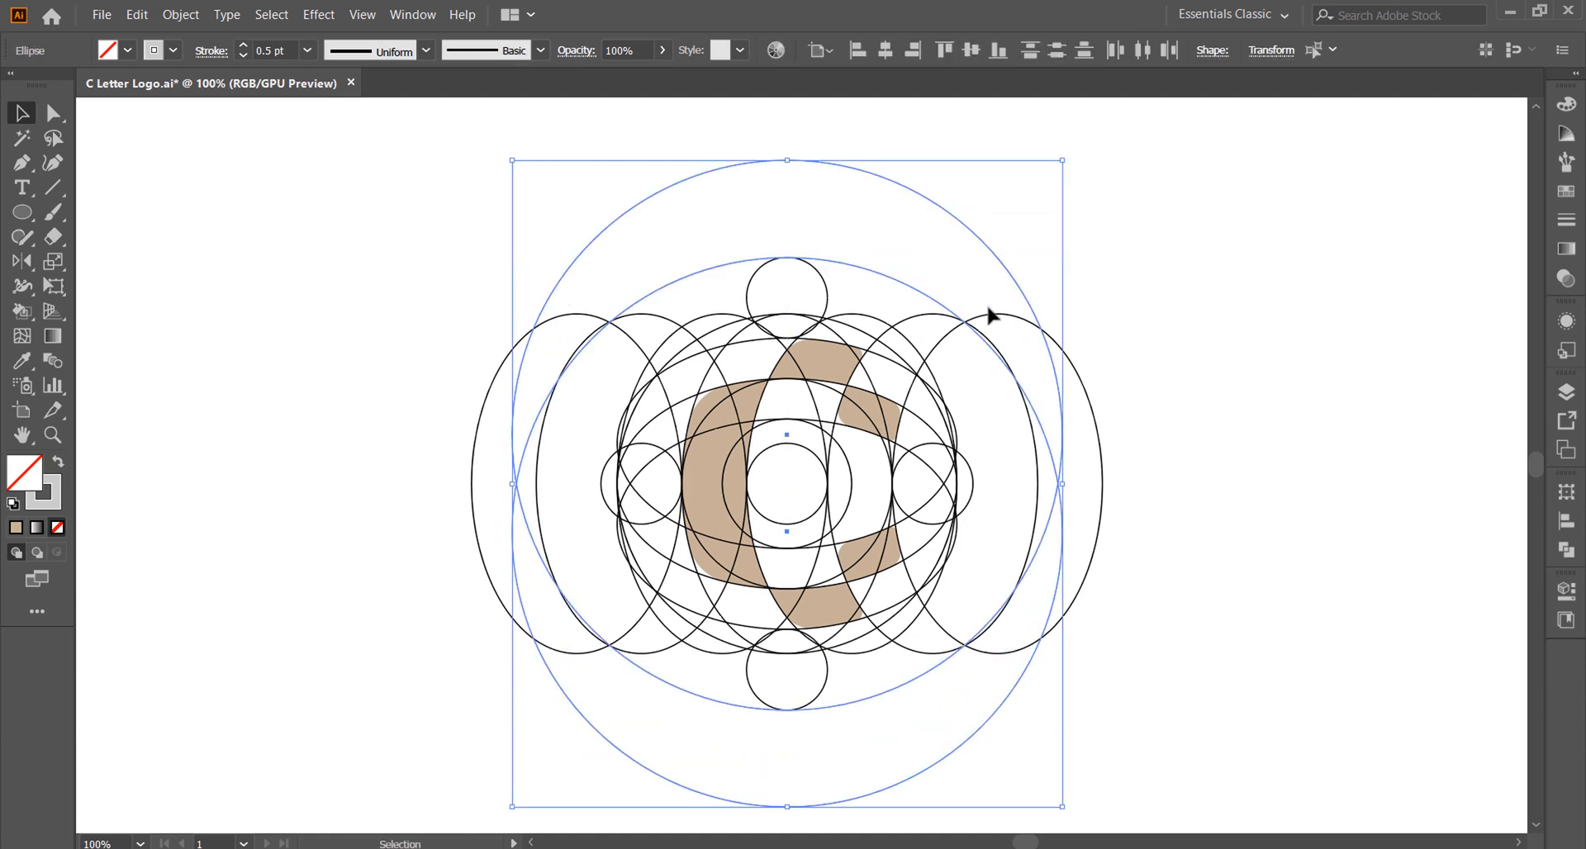
left_click_drag(1065, 155, 1217, 717)
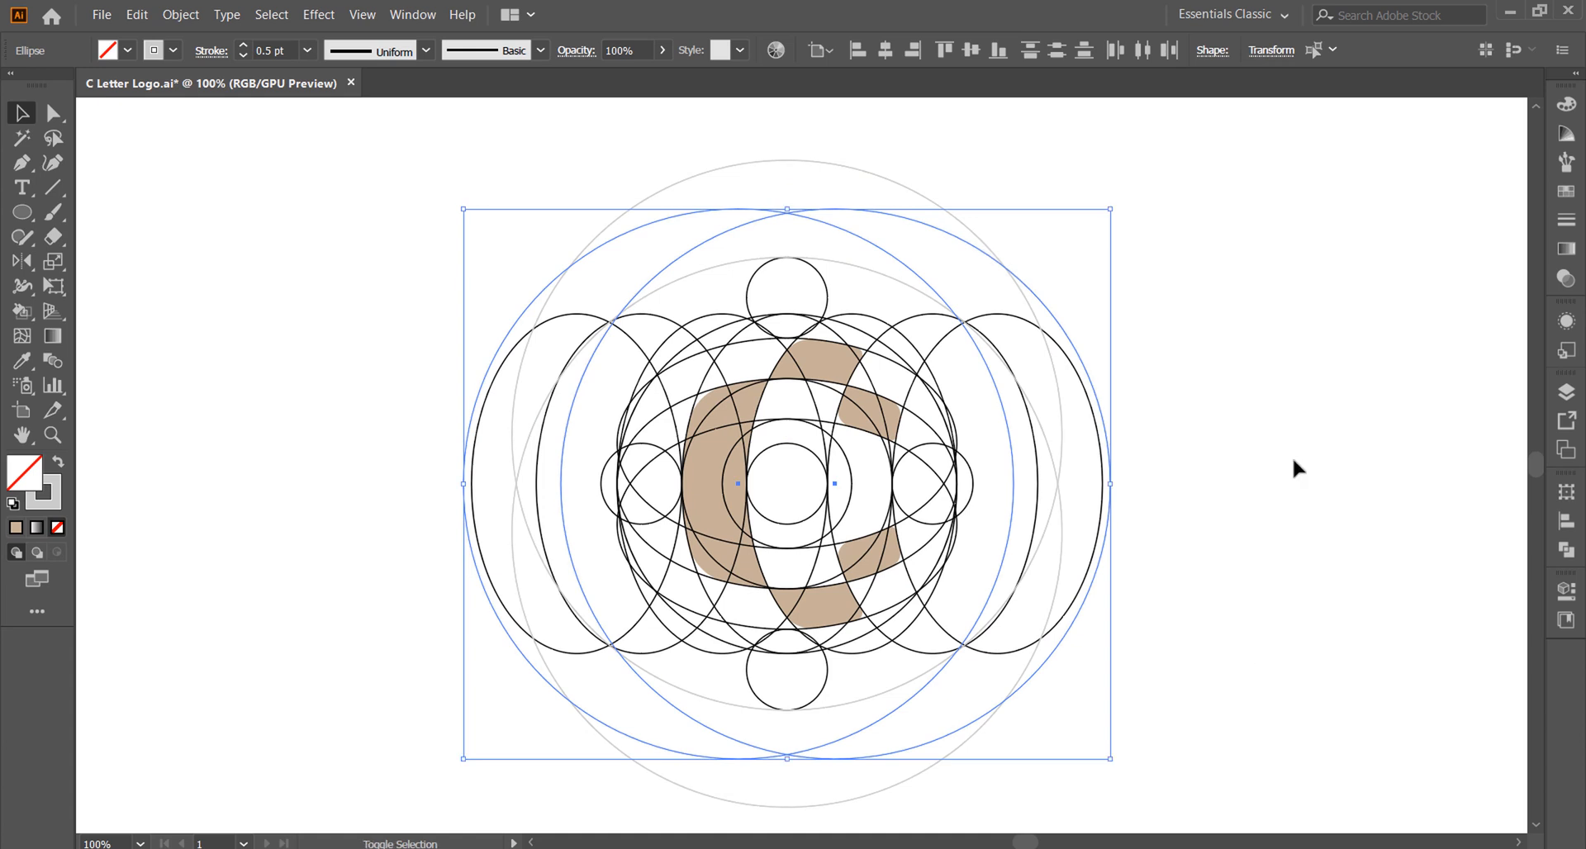
left_click(1244, 456)
Step: Move the horizontal grey pair to the side circles' outer edges and the vertical pair to the upper and lower small circles' centres
left_click_drag(1012, 454, 972, 454)
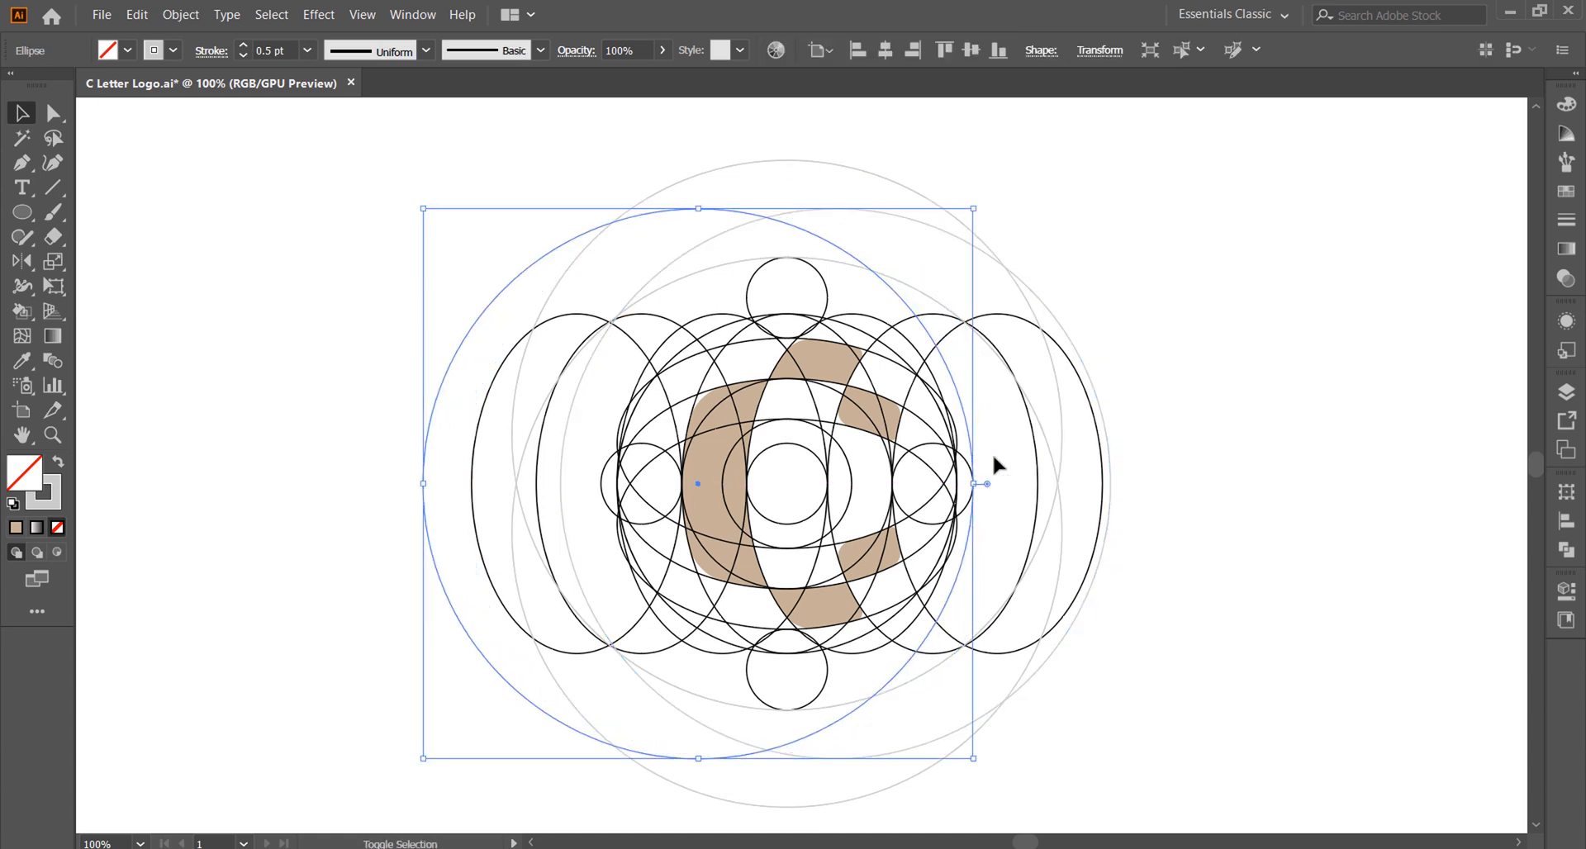
left_click(993, 453)
left_click_drag(564, 456, 604, 457)
left_click_drag(844, 706, 844, 666)
left_click(796, 671)
left_click_drag(839, 262, 836, 302)
left_click(909, 280)
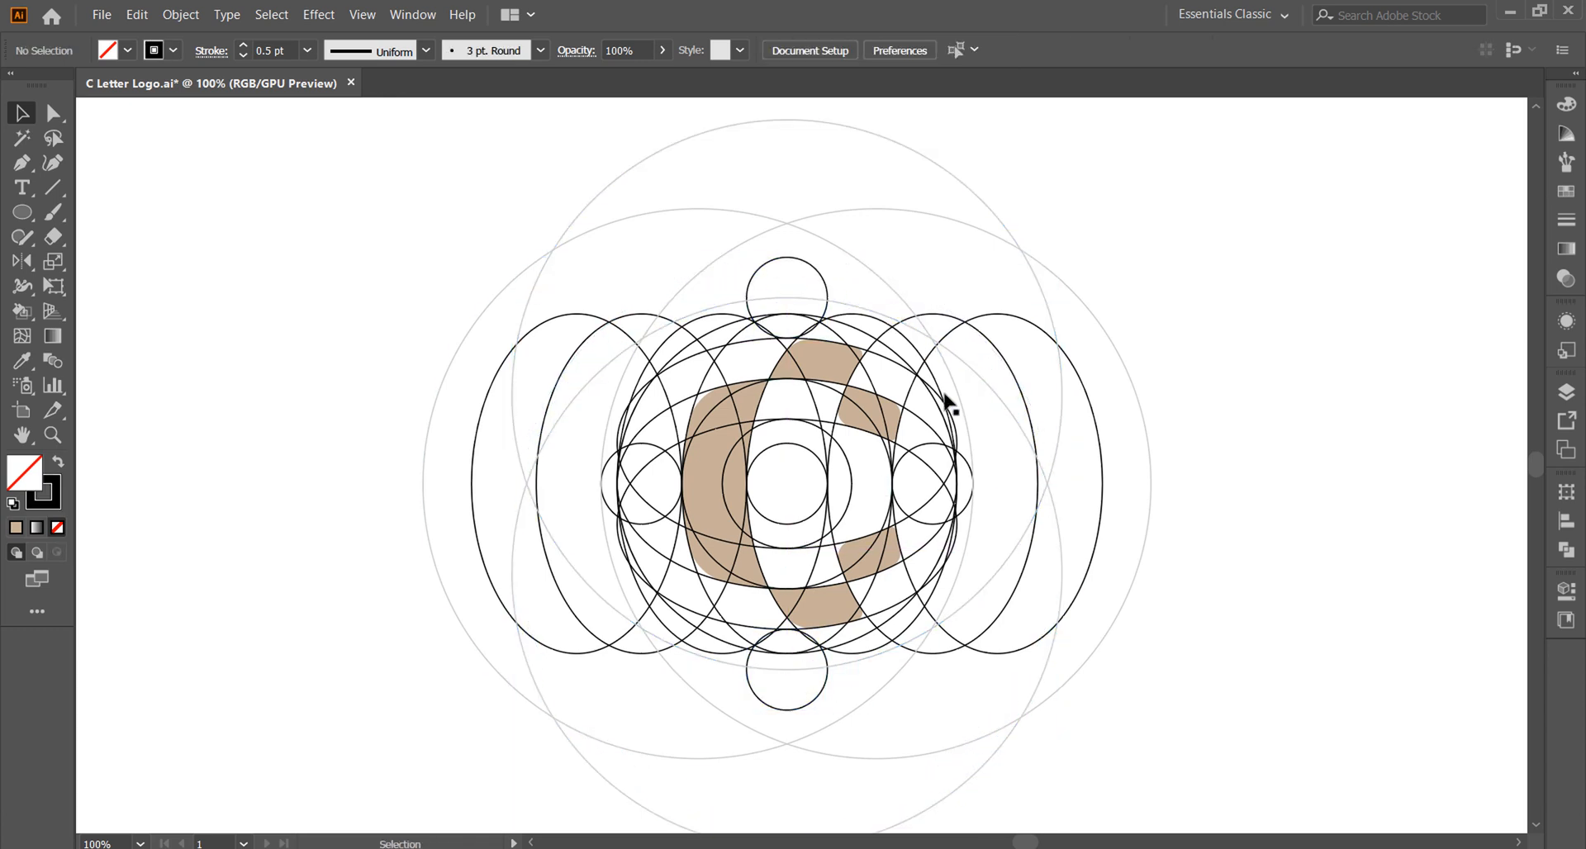
Step: Fill the shared central area of the four large circles light grey with Live Paint Bucket and expand it
left_click(949, 368)
left_click(963, 362, "shift")
left_click(607, 423, "shift")
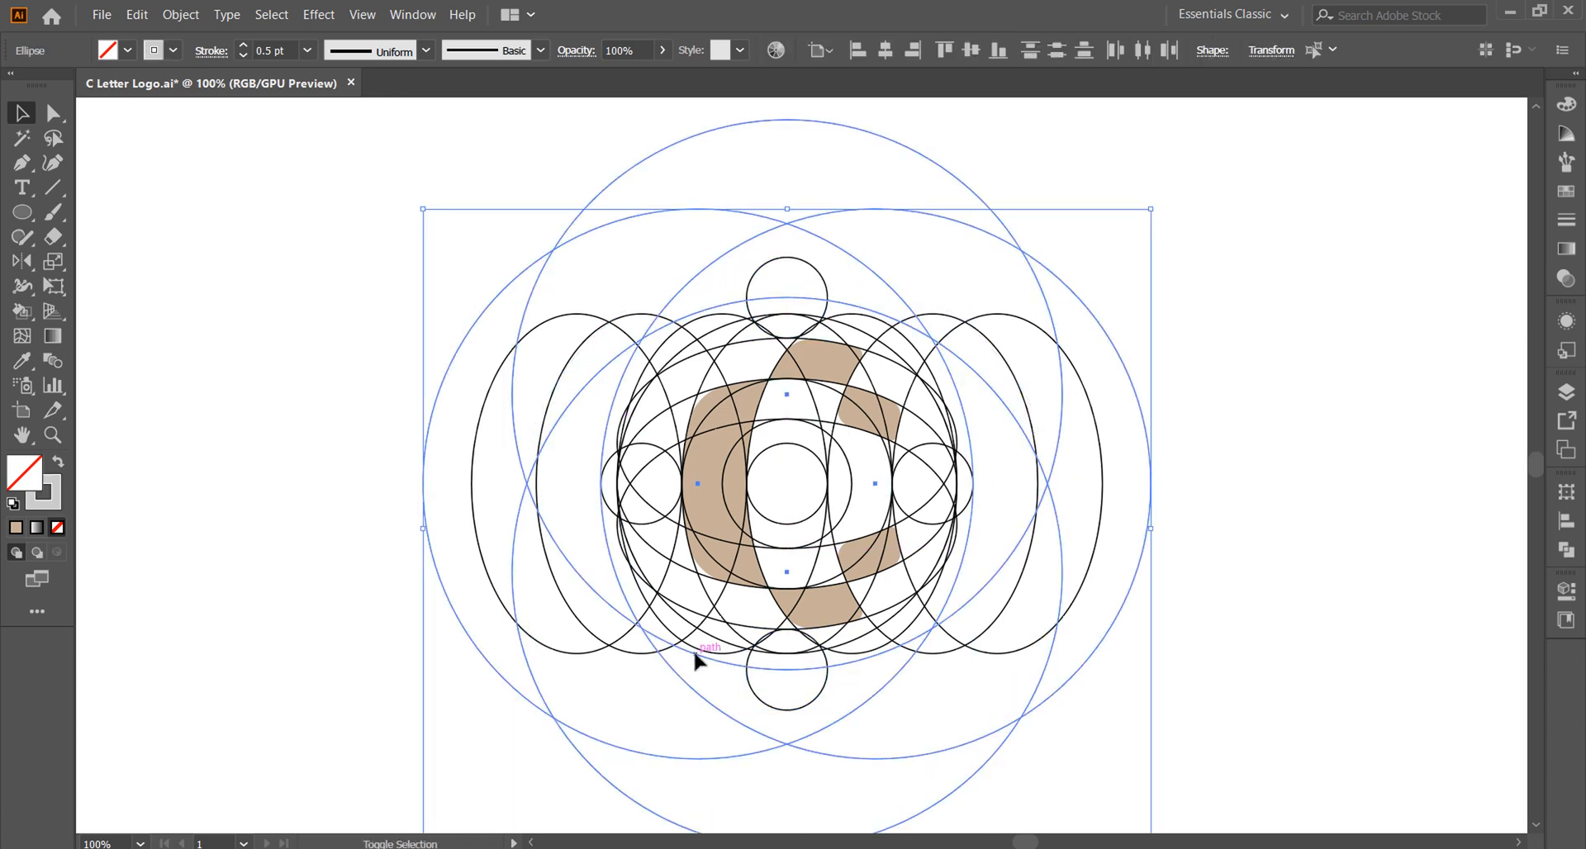
left_click(695, 653, "shift")
key("k")
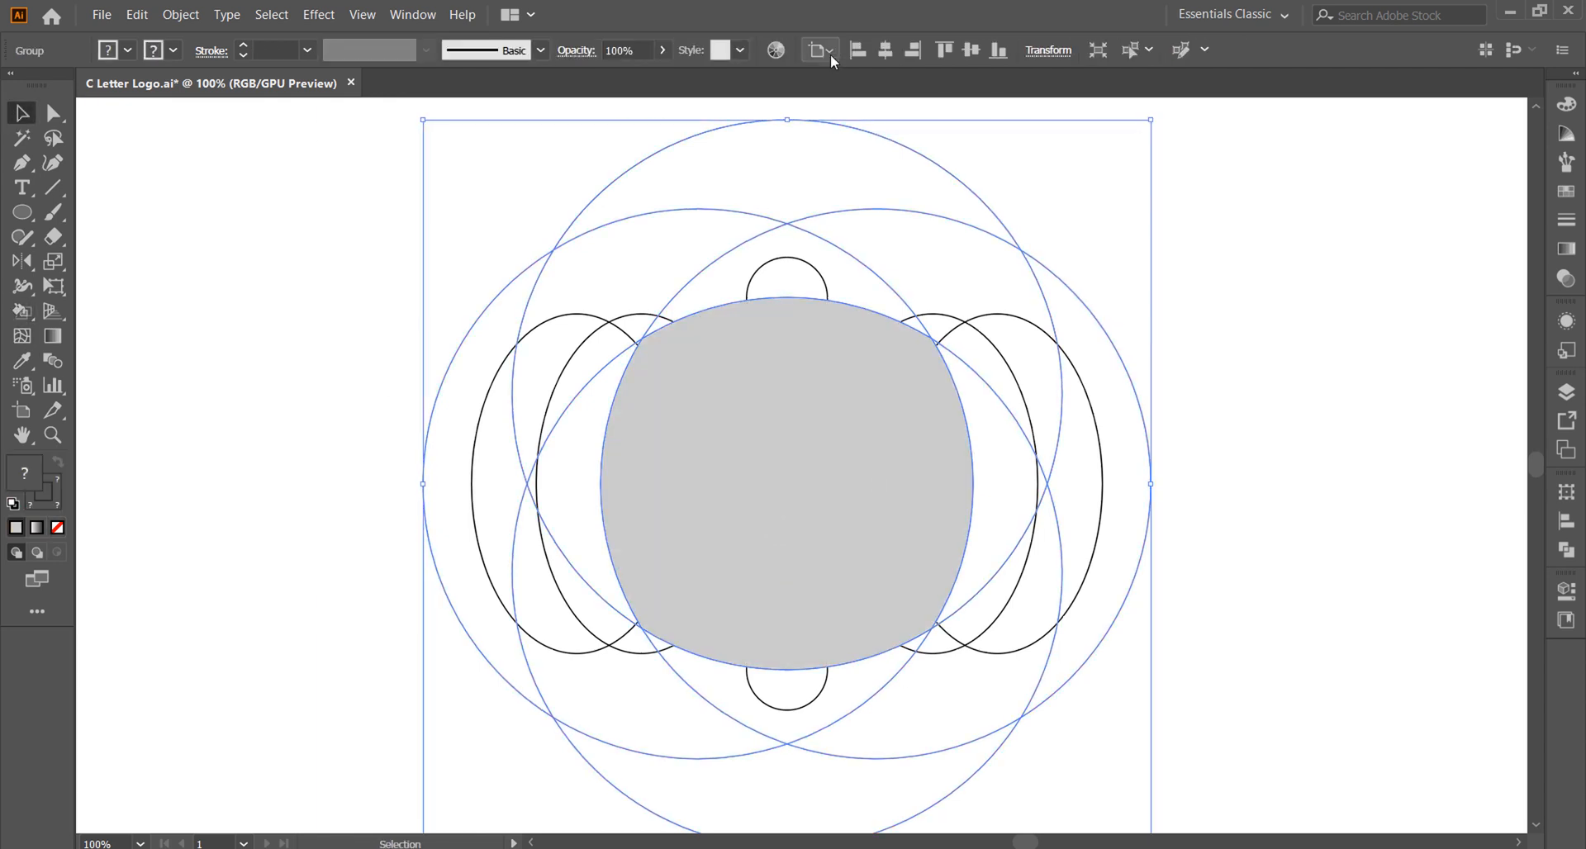
Step: Ungroup the expanded artwork and place the grey central shape behind the tan C and the construction outlines
right_click(919, 252)
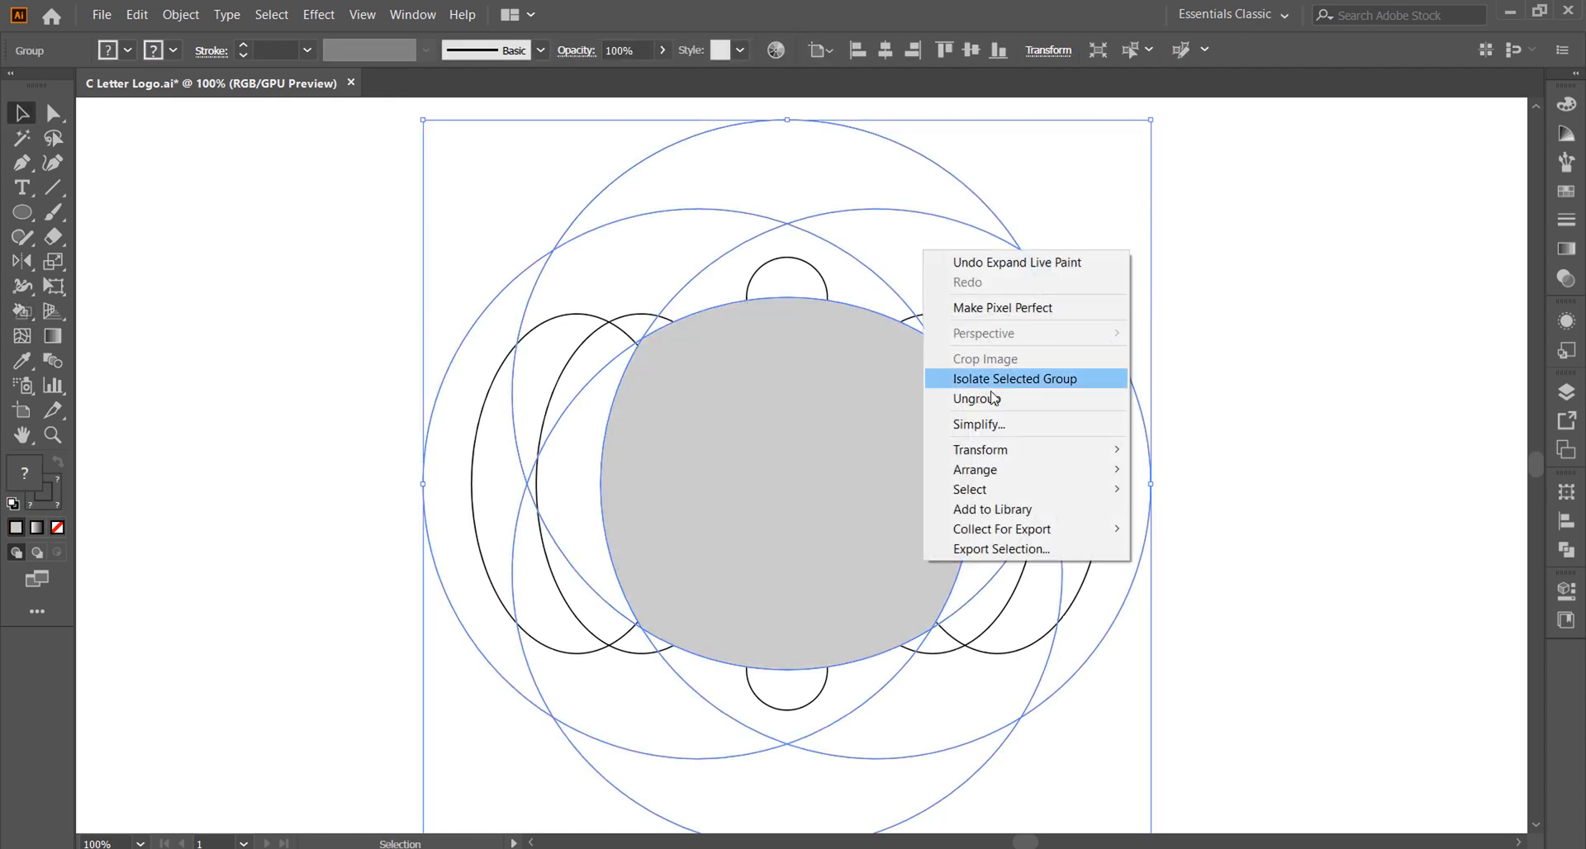
left_click(1111, 337)
left_click(722, 471)
Step: Round the four corners of the grey background shape with an 80 pt radius
key("a")
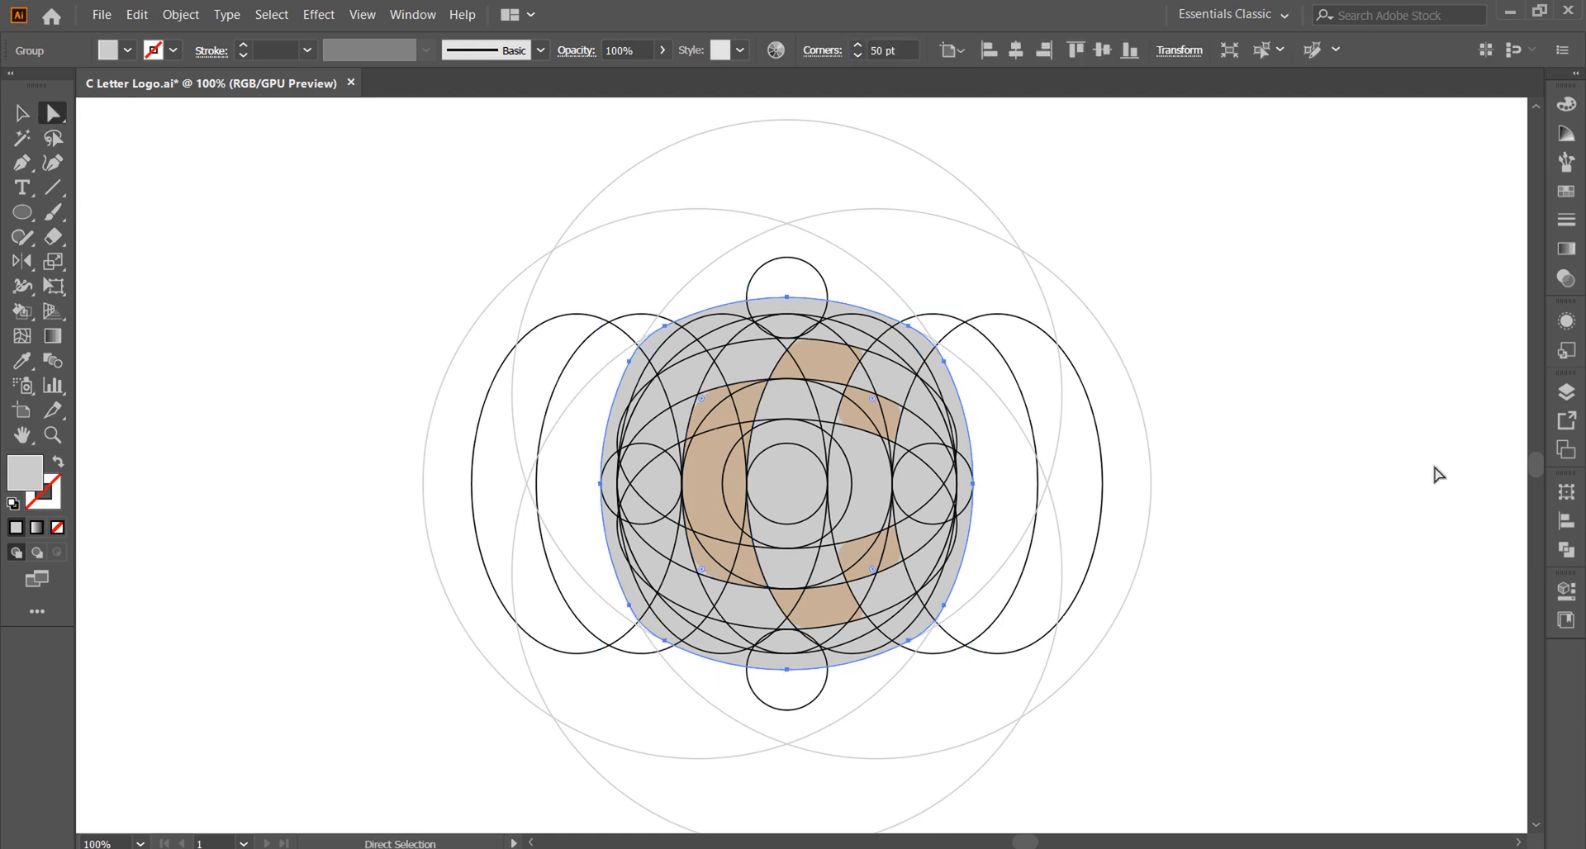
key("Return")
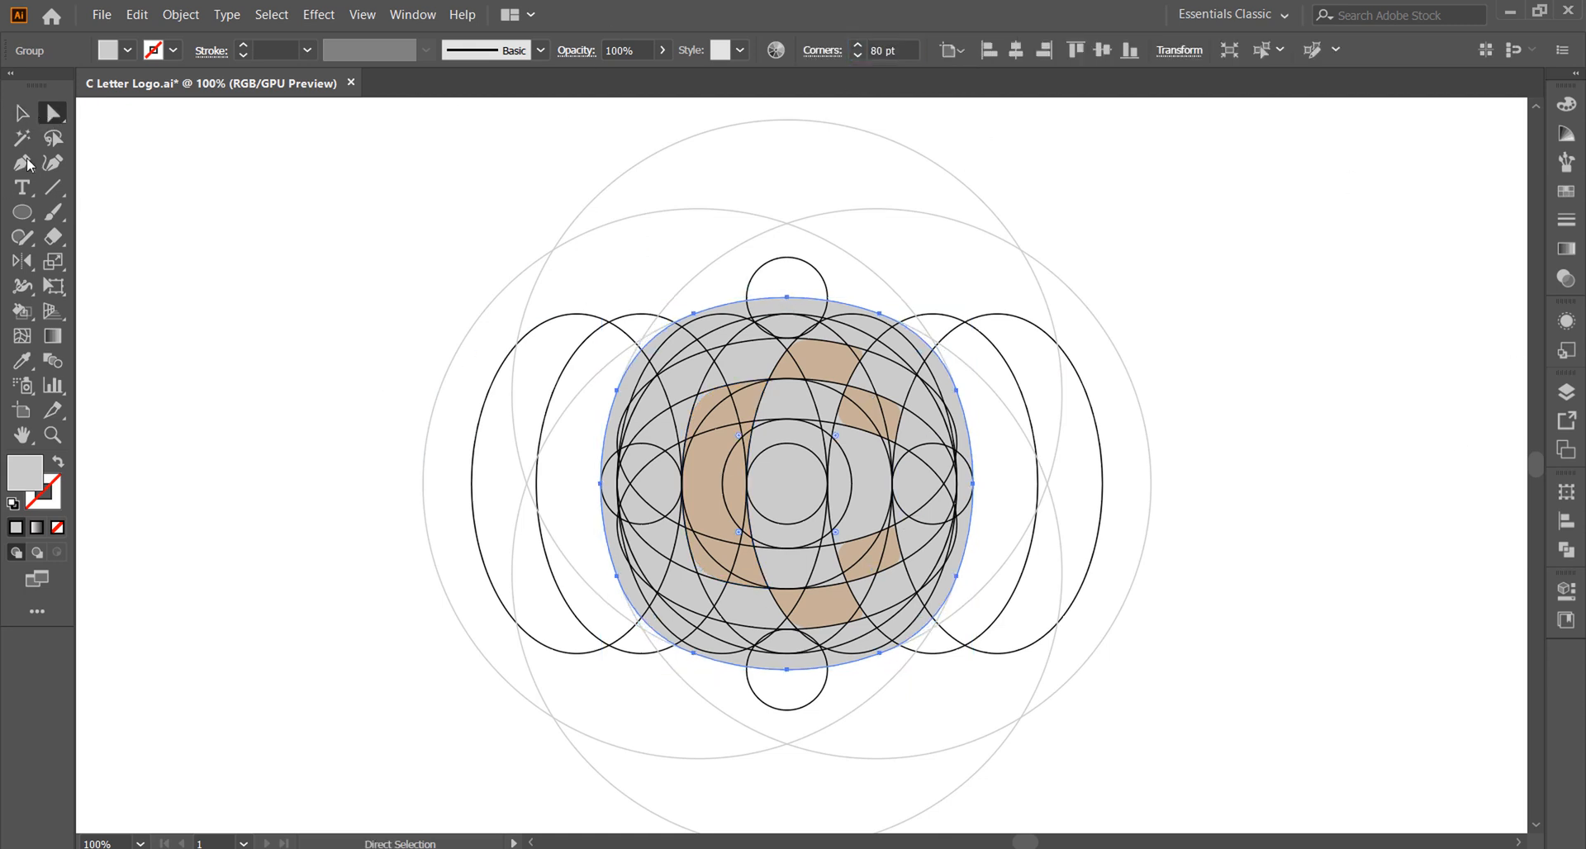
key("v")
key("ctrl+shift+a")
Step: Fill the rounded background shape behind the tan C with brown
scroll(727, 541, "down", 1)
scroll(745, 514, "up", 2)
left_click(695, 483)
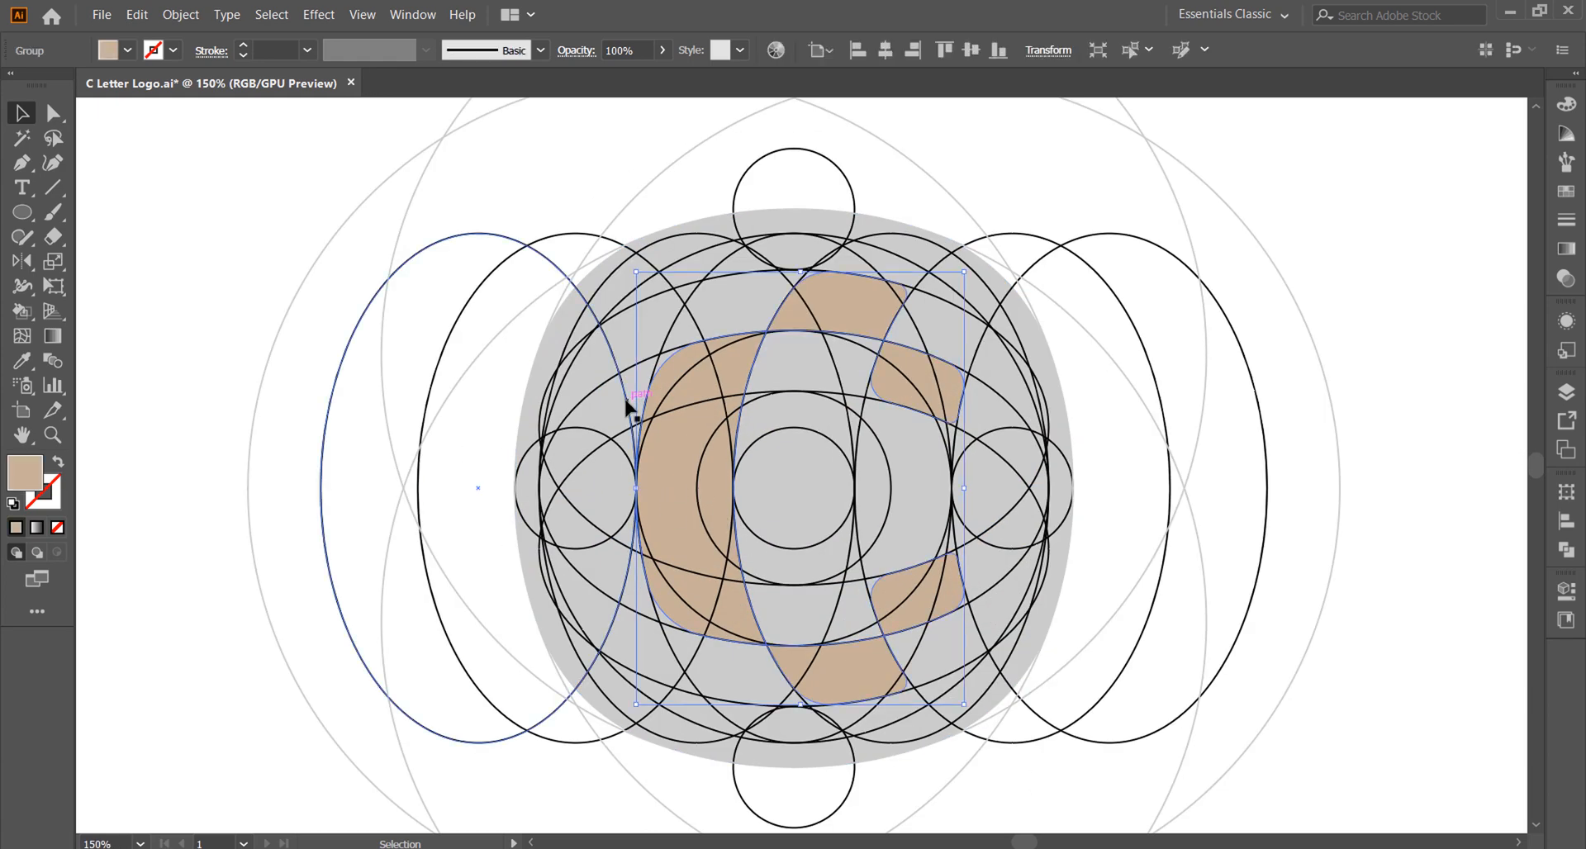
left_click(593, 355)
left_click(116, 50)
left_click(86, 161)
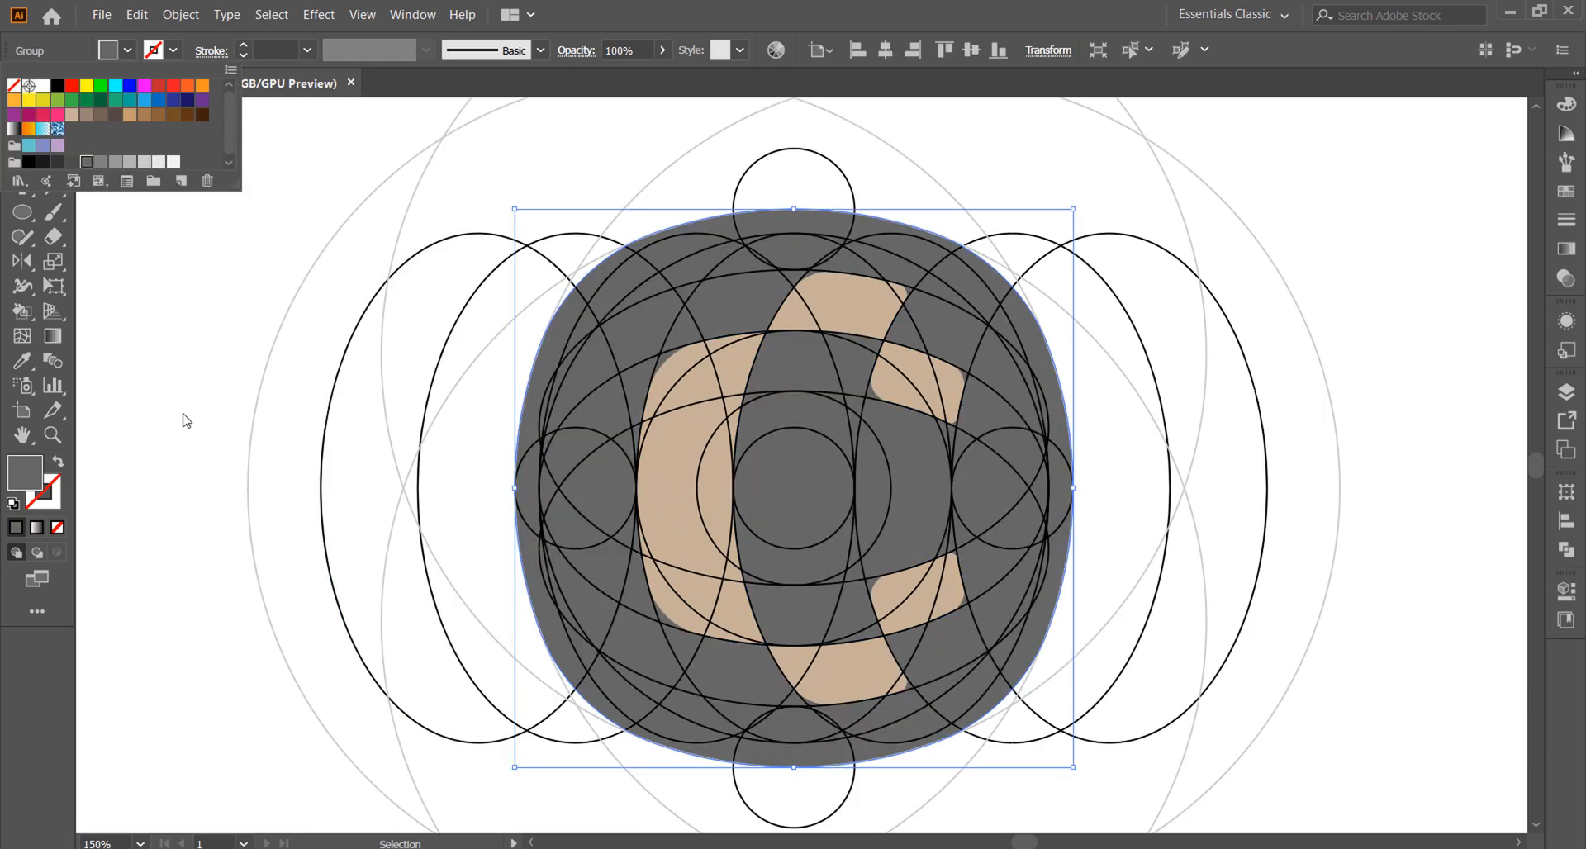
left_click(115, 115)
left_click(647, 380)
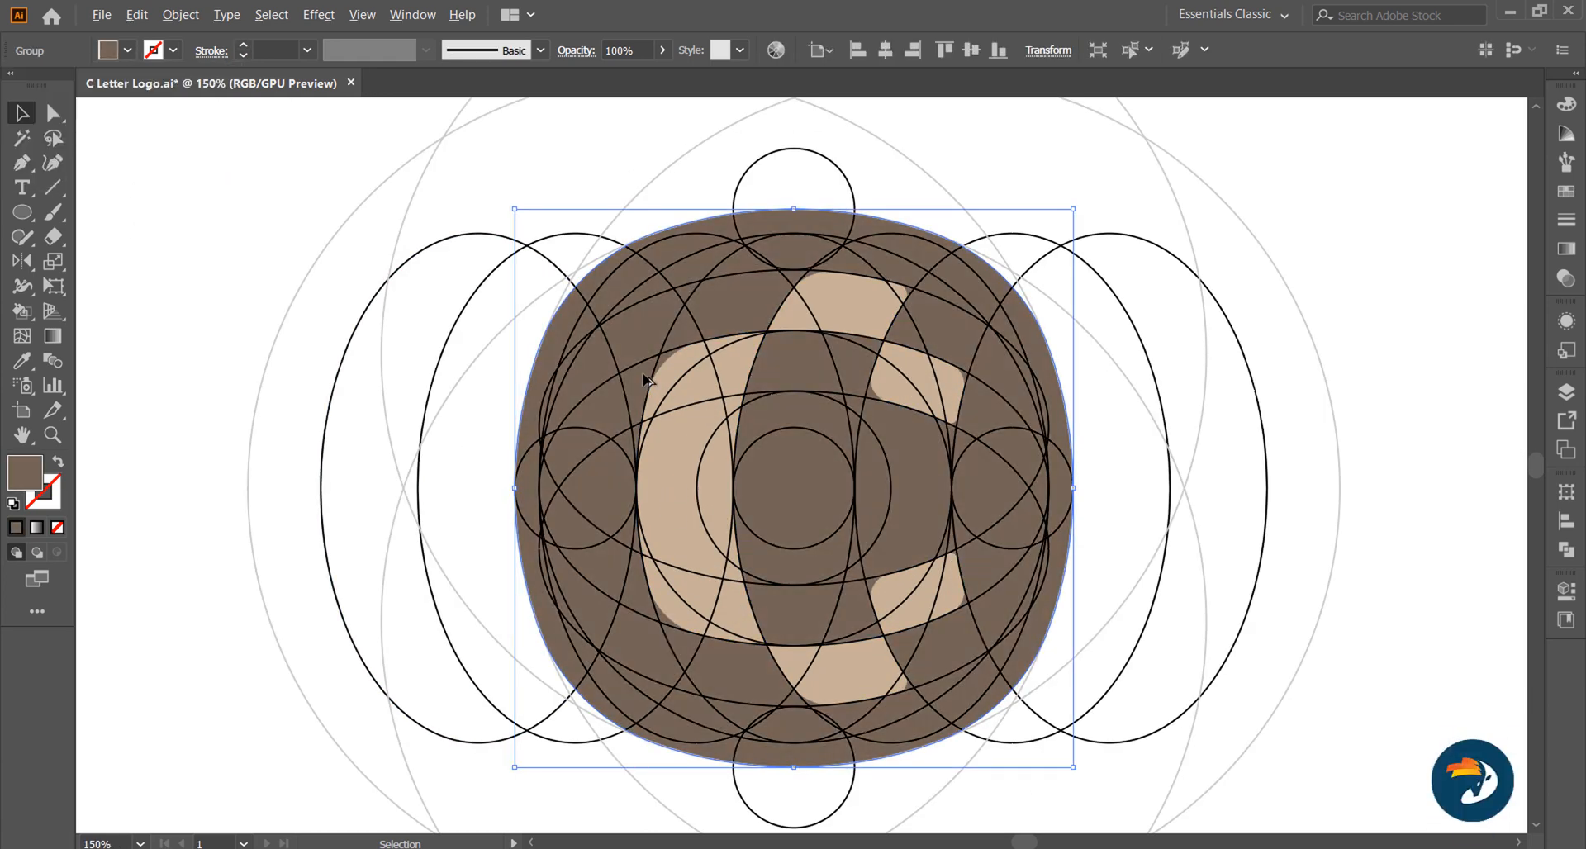
Step: Delete the old construction-grid copy beside the logo and place a duplicate of the complete logo with its construction outlines there
scroll(647, 380, "down", 2)
left_click(823, 491)
scroll(768, 604, "down", 1)
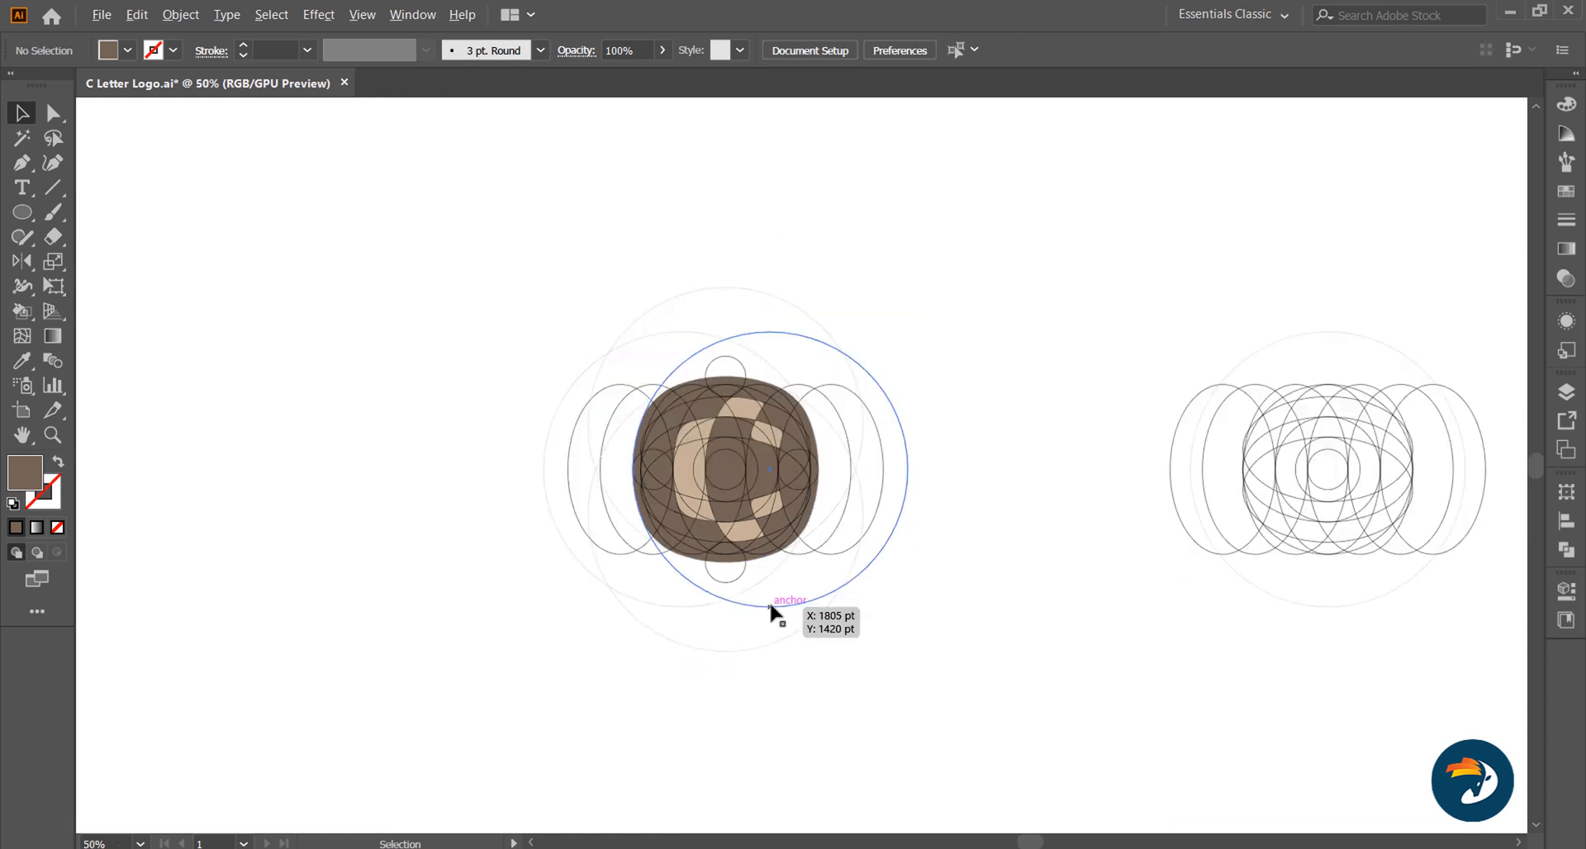
left_click_drag(1042, 313, 1286, 533)
key("Delete")
left_click_drag(493, 288, 935, 651)
left_click_drag(711, 473, 1442, 496)
left_click_drag(1355, 477, 1467, 476)
Step: Delete all construction circles and ellipses over the original logo, keeping only the tan C and the brown background
scroll(697, 461, "up", 2)
left_click(1001, 447)
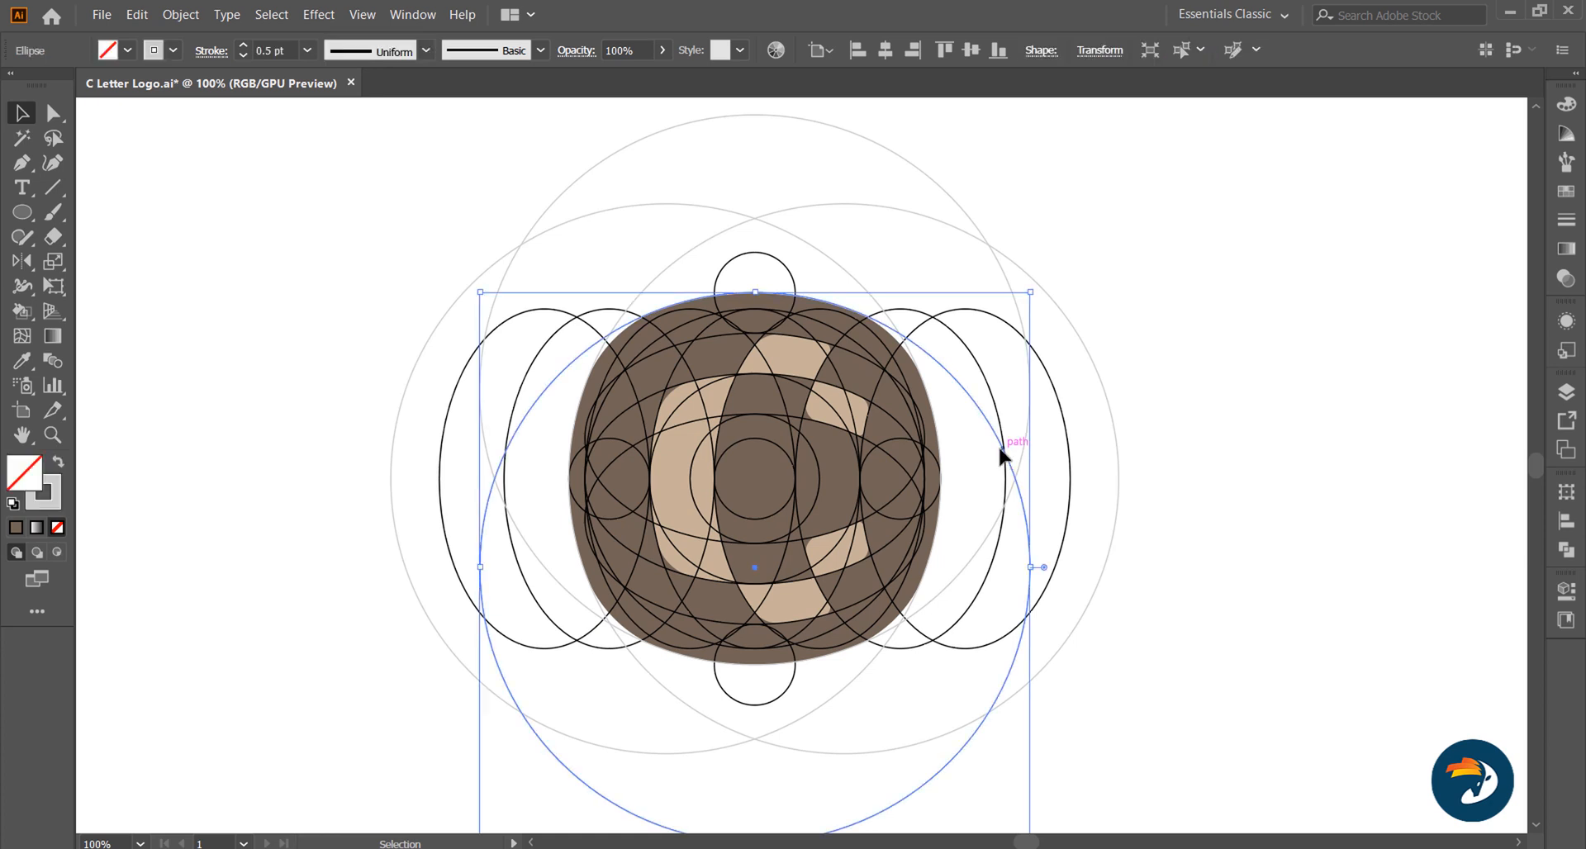
scroll(1013, 463, "down", 1)
left_click_drag(1326, 729, 237, 142)
left_click(677, 431, "shift")
left_click(846, 468, "shift")
key("Delete")
Step: Align the C and the background shape on their horizontal centres
scroll(499, 429, "down", 1)
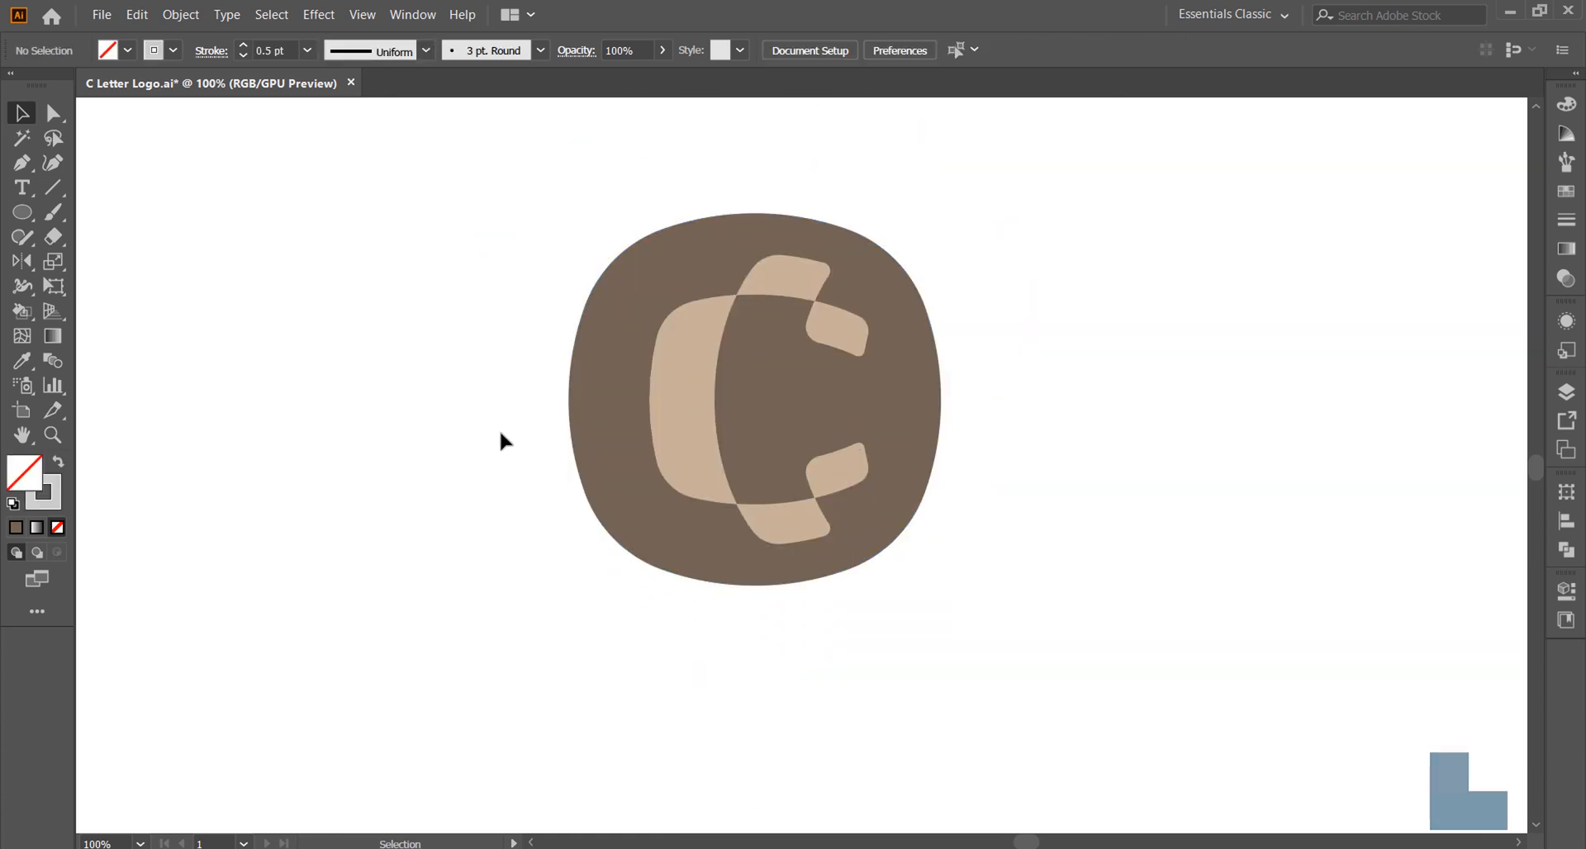
scroll(500, 428, "up", 1)
left_click(690, 413)
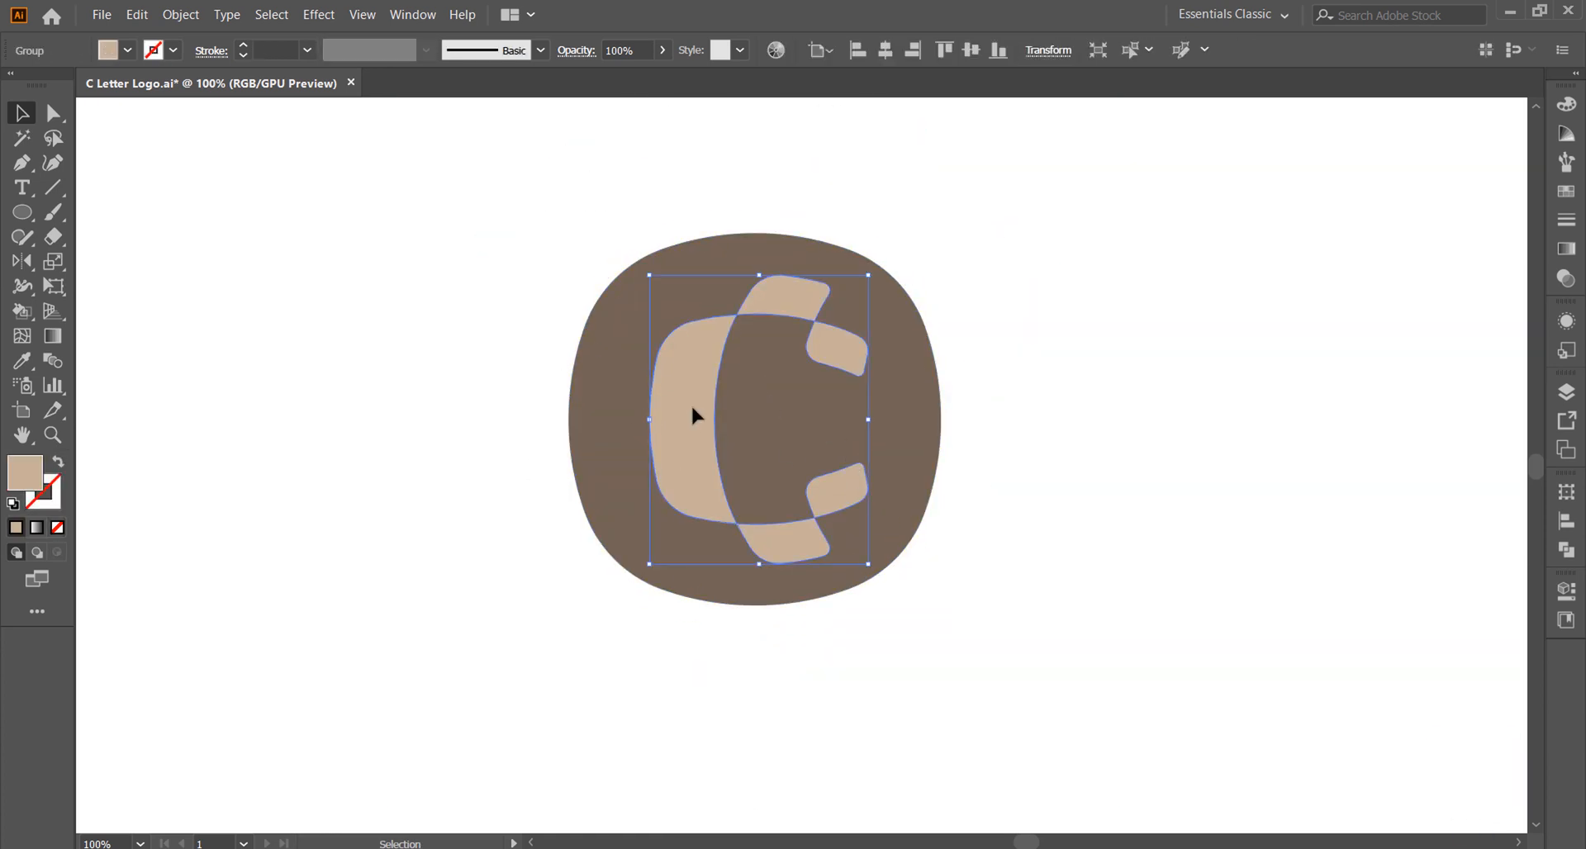
left_click(886, 51)
key("ctrl+shift+a")
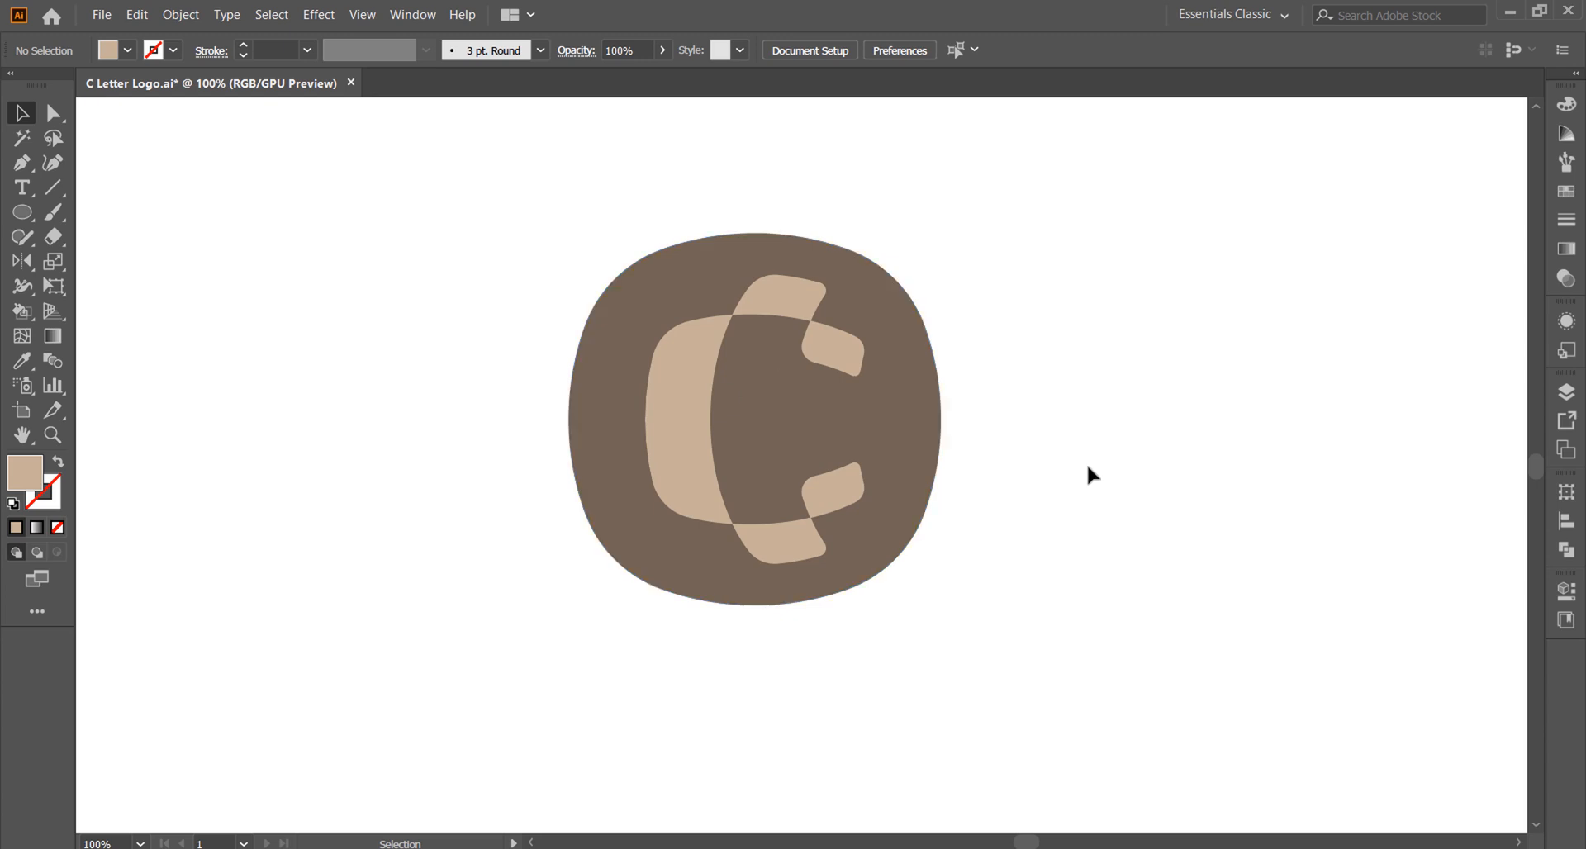
Step: Recolour the background shape of the grid-free logo to dark grey
left_click(671, 439)
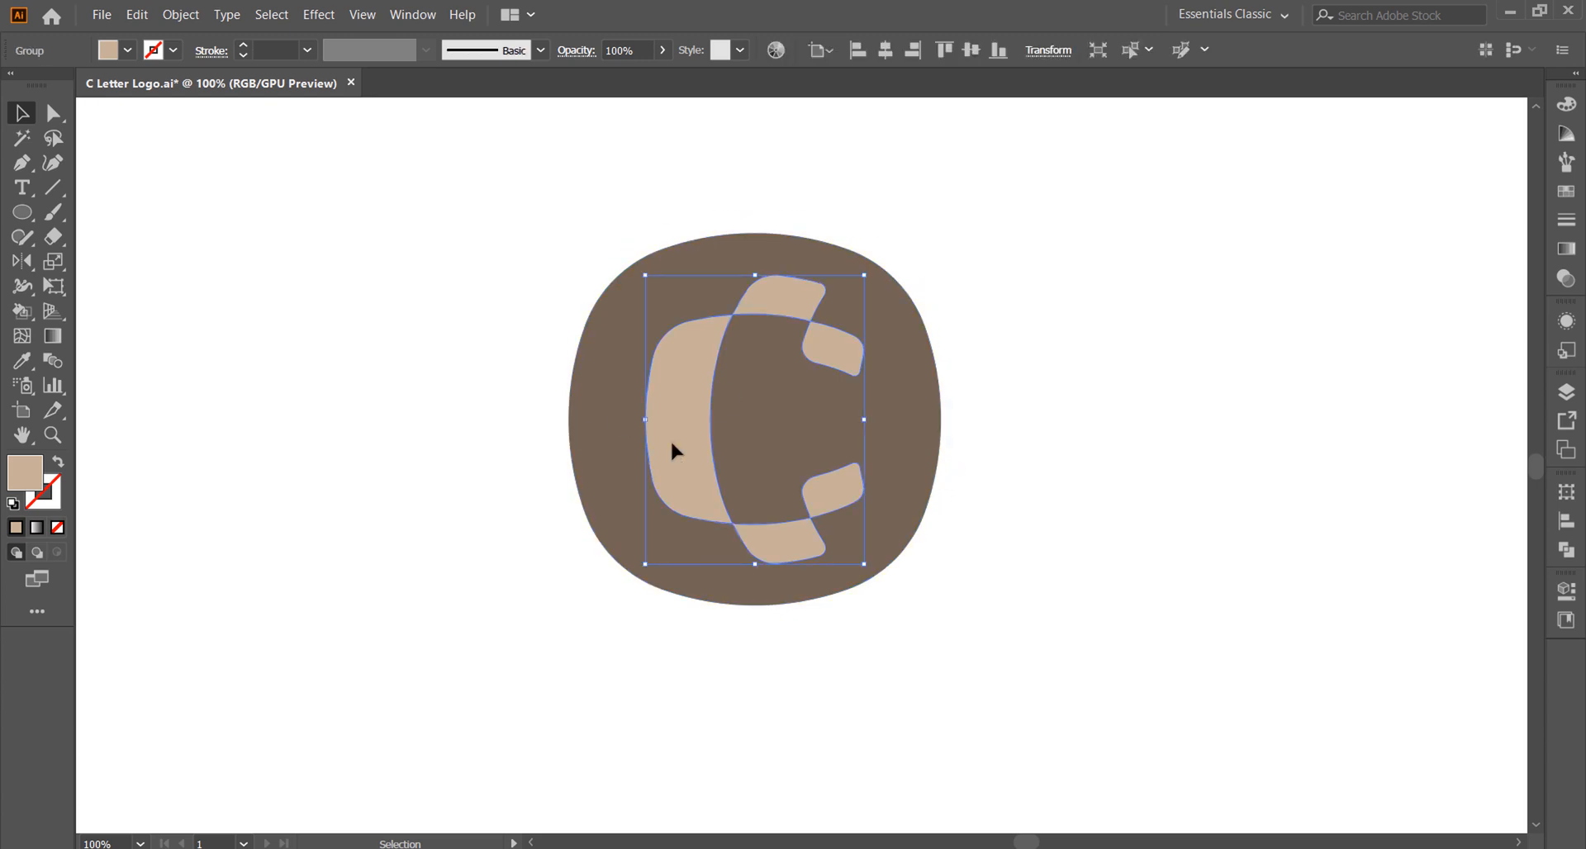
left_click(836, 436)
left_click(128, 50)
left_click(58, 164)
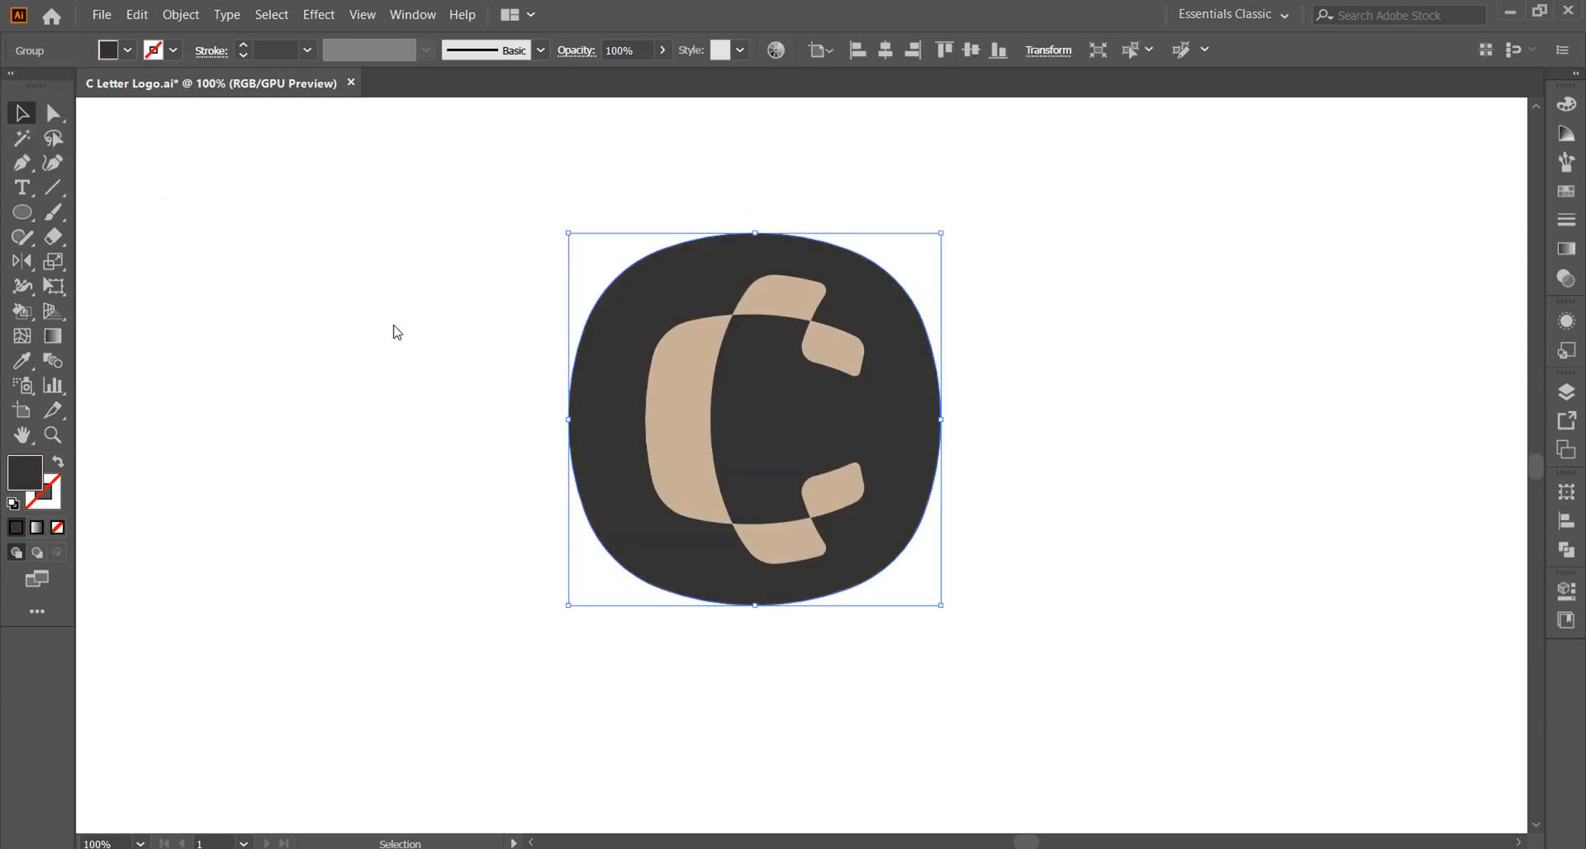
left_click(393, 333)
Step: Apply a white-to-black linear gradient at about 98.3° to the C's lower middle segment
right_click(782, 547)
left_click(836, 384)
left_click(138, 124)
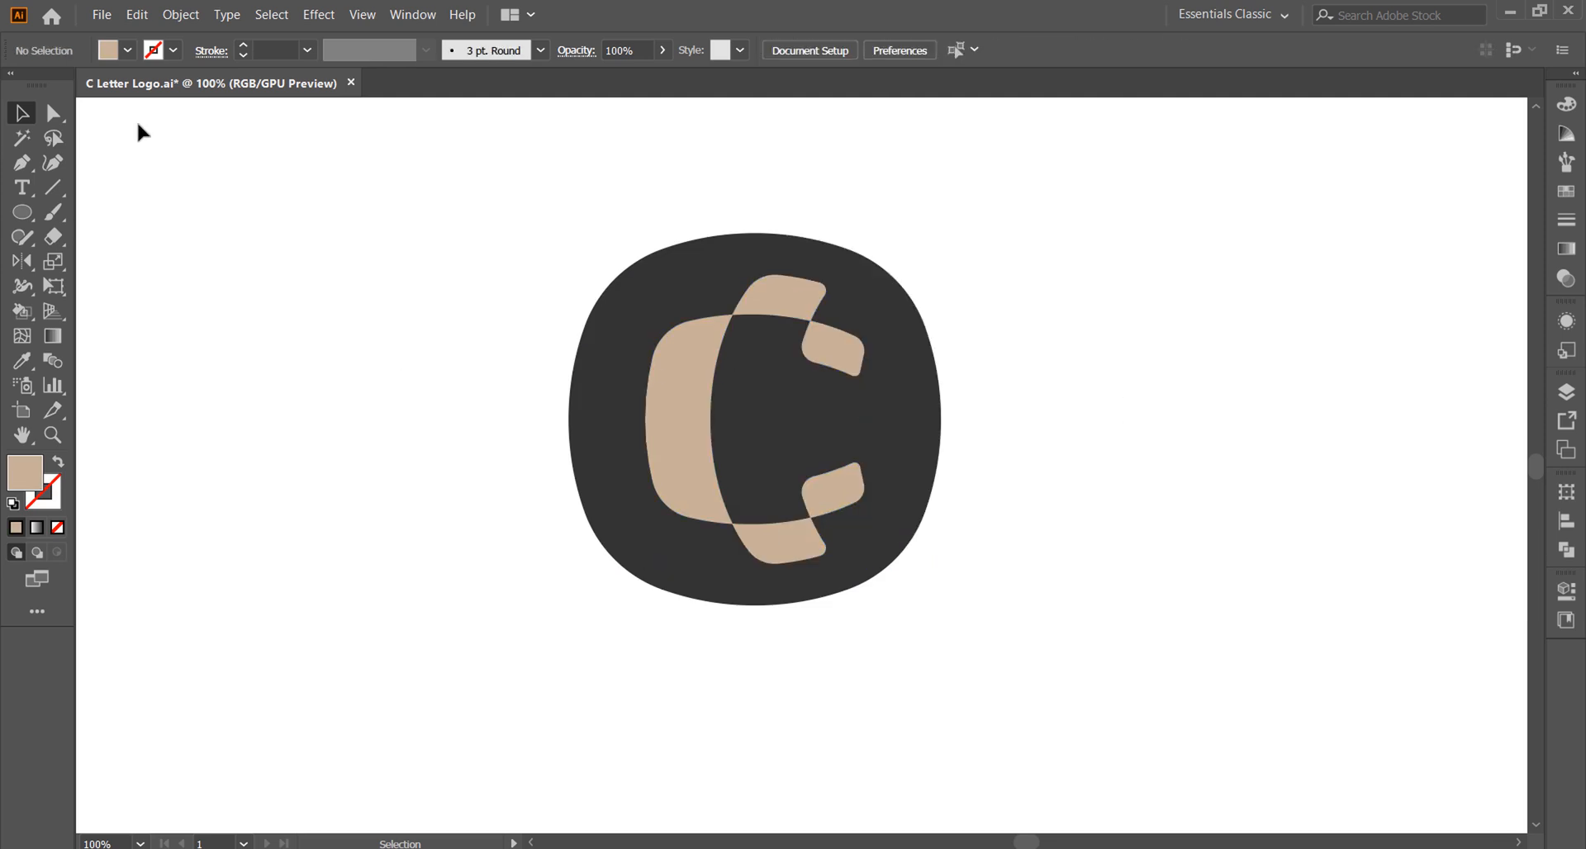
left_click(770, 542)
left_click(1566, 248)
left_click(1430, 252)
left_click(53, 338)
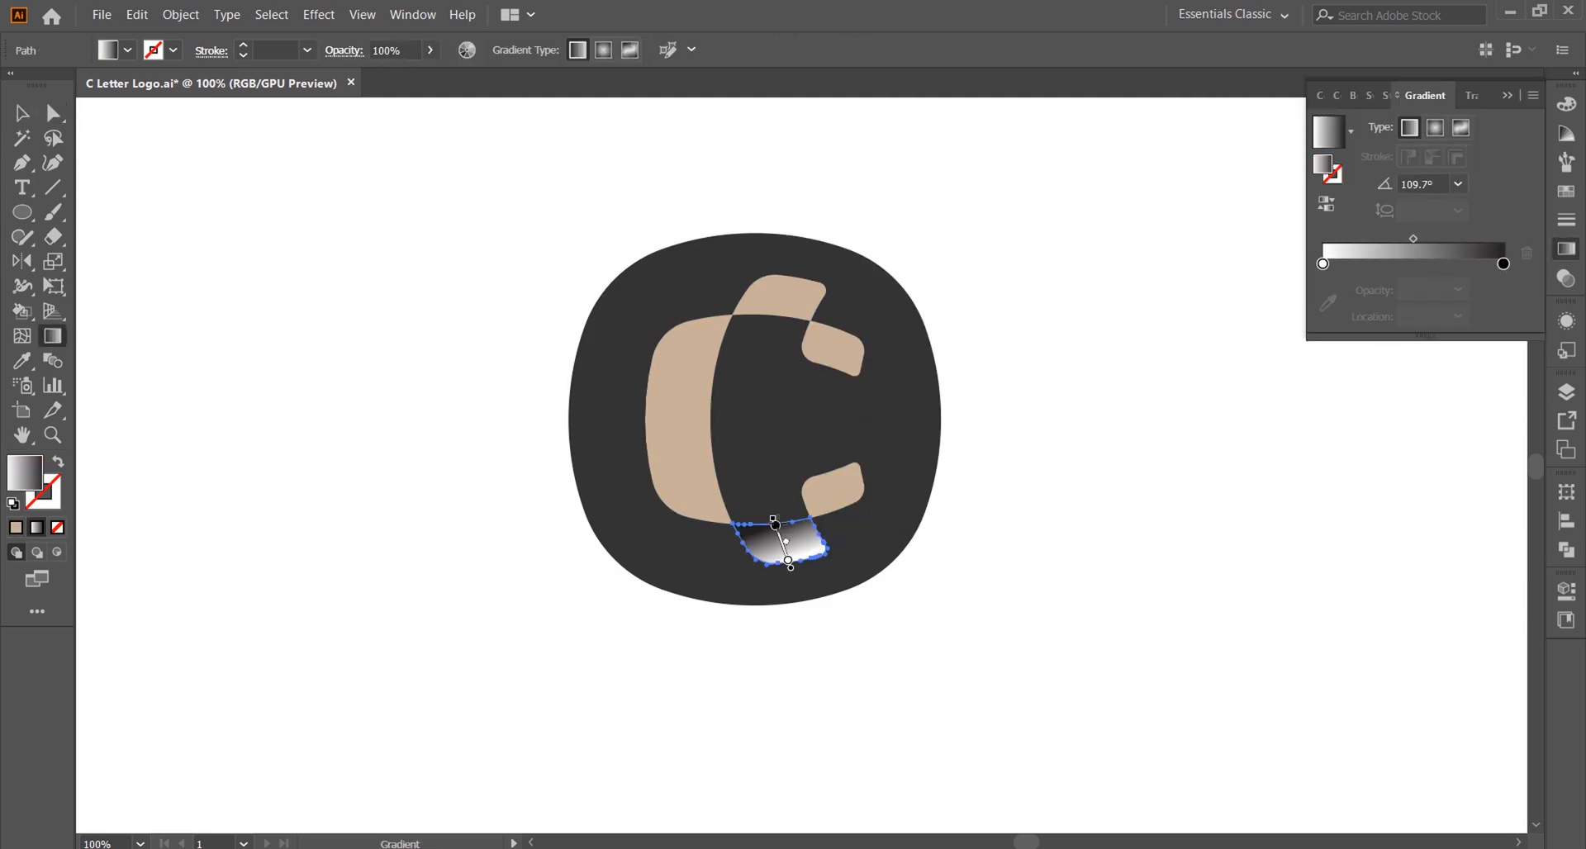
left_click(783, 562)
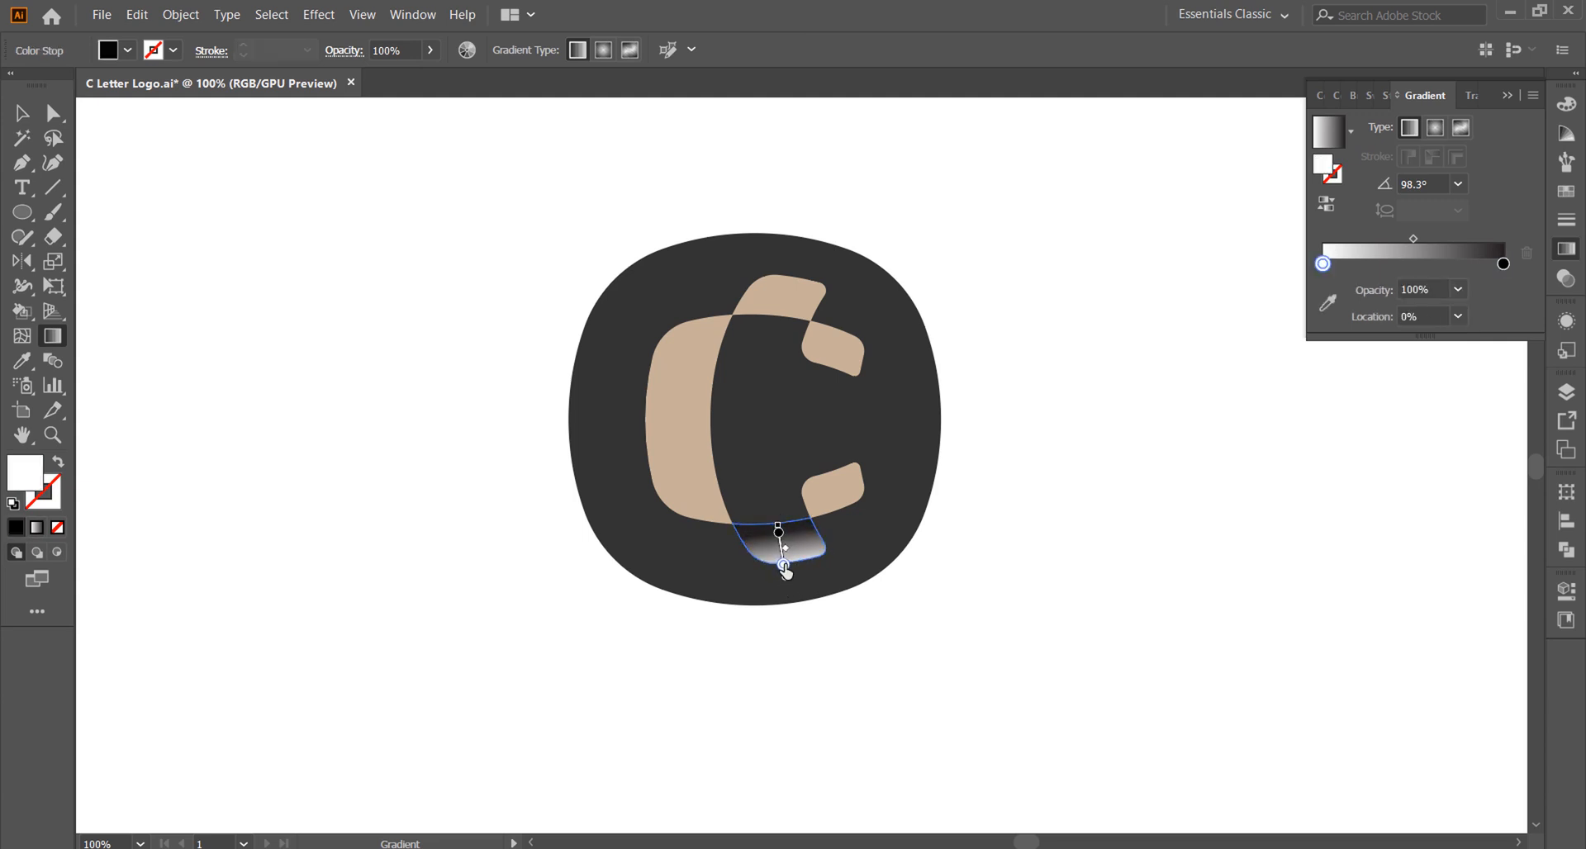
Step: Adjust the lower middle segment's gradient so it fades from black at the inner edge to light grey at the outer edge
left_click_drag(784, 566, 783, 561)
mouse_move(785, 574)
left_mouse_down()
mouse_move(787, 591)
mouse_move(782, 556)
left_mouse_up()
scroll(784, 562, "up", 3)
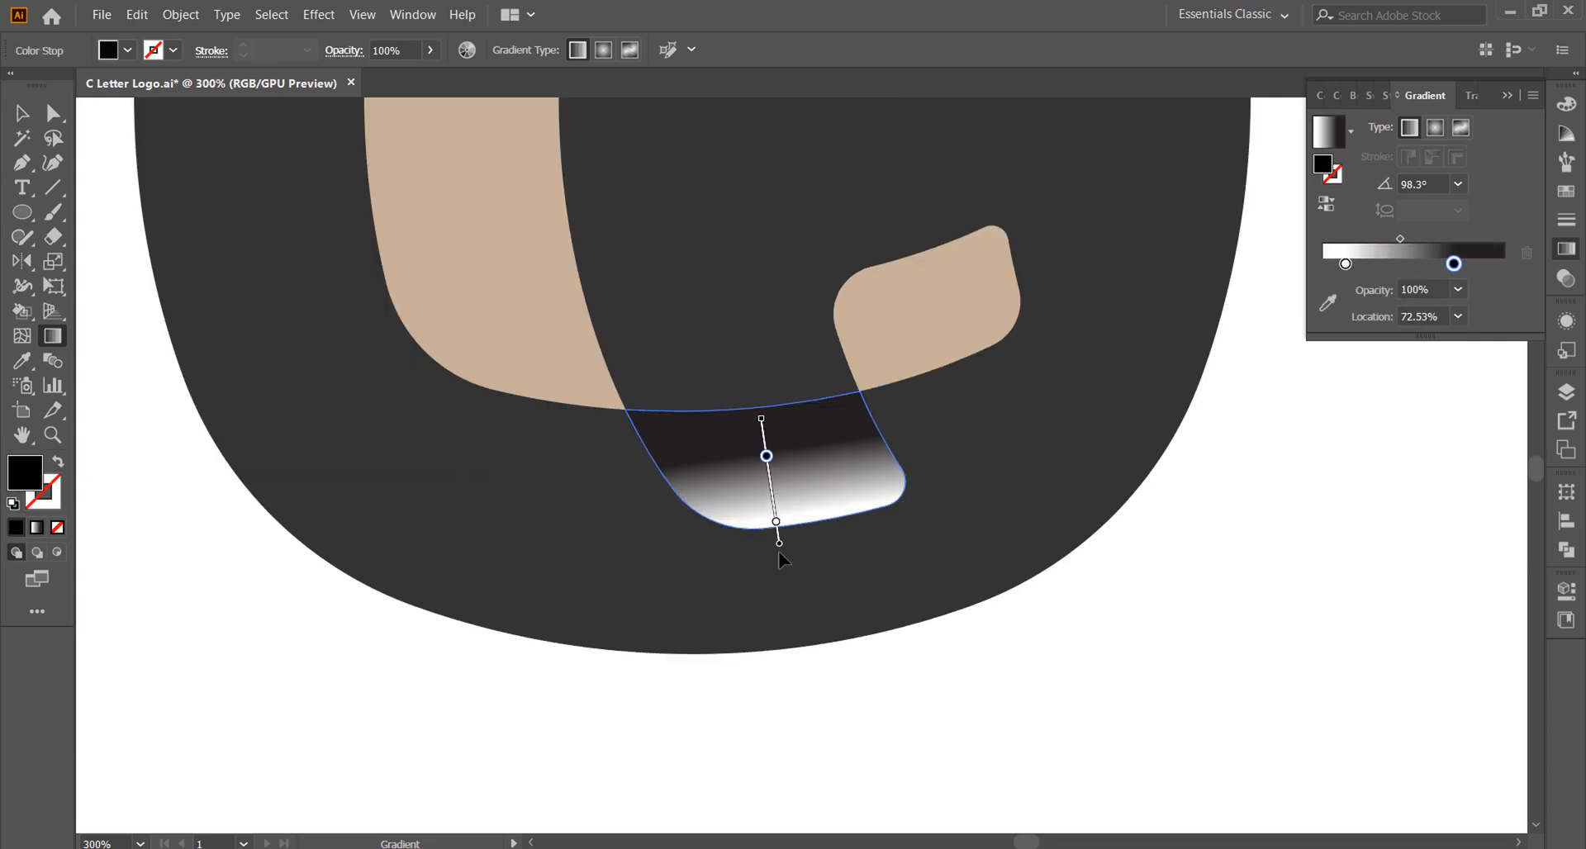
left_click_drag(762, 429, 756, 377)
left_click_drag(762, 425, 755, 381)
left_click_drag(772, 457, 785, 567)
left_click(22, 114)
left_click(347, 347)
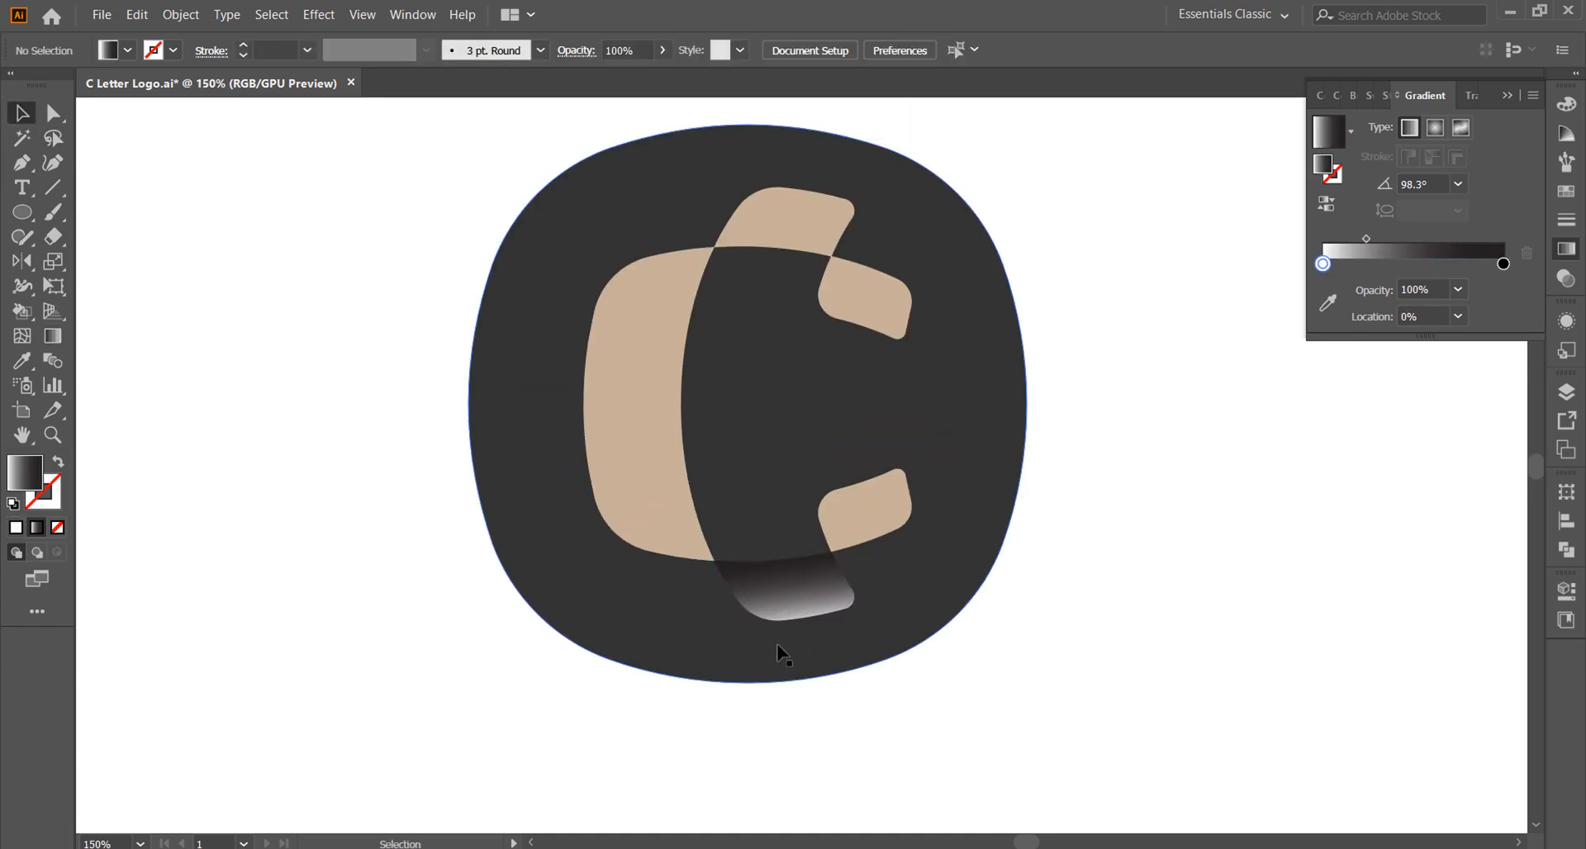
Step: Copy the lower segment's gradient to the upper middle segment and angle it about -103.7°, dark at the inner edge
key("alt")
scroll(782, 652, "up", 1)
left_click(762, 271)
key("i")
left_click(774, 612)
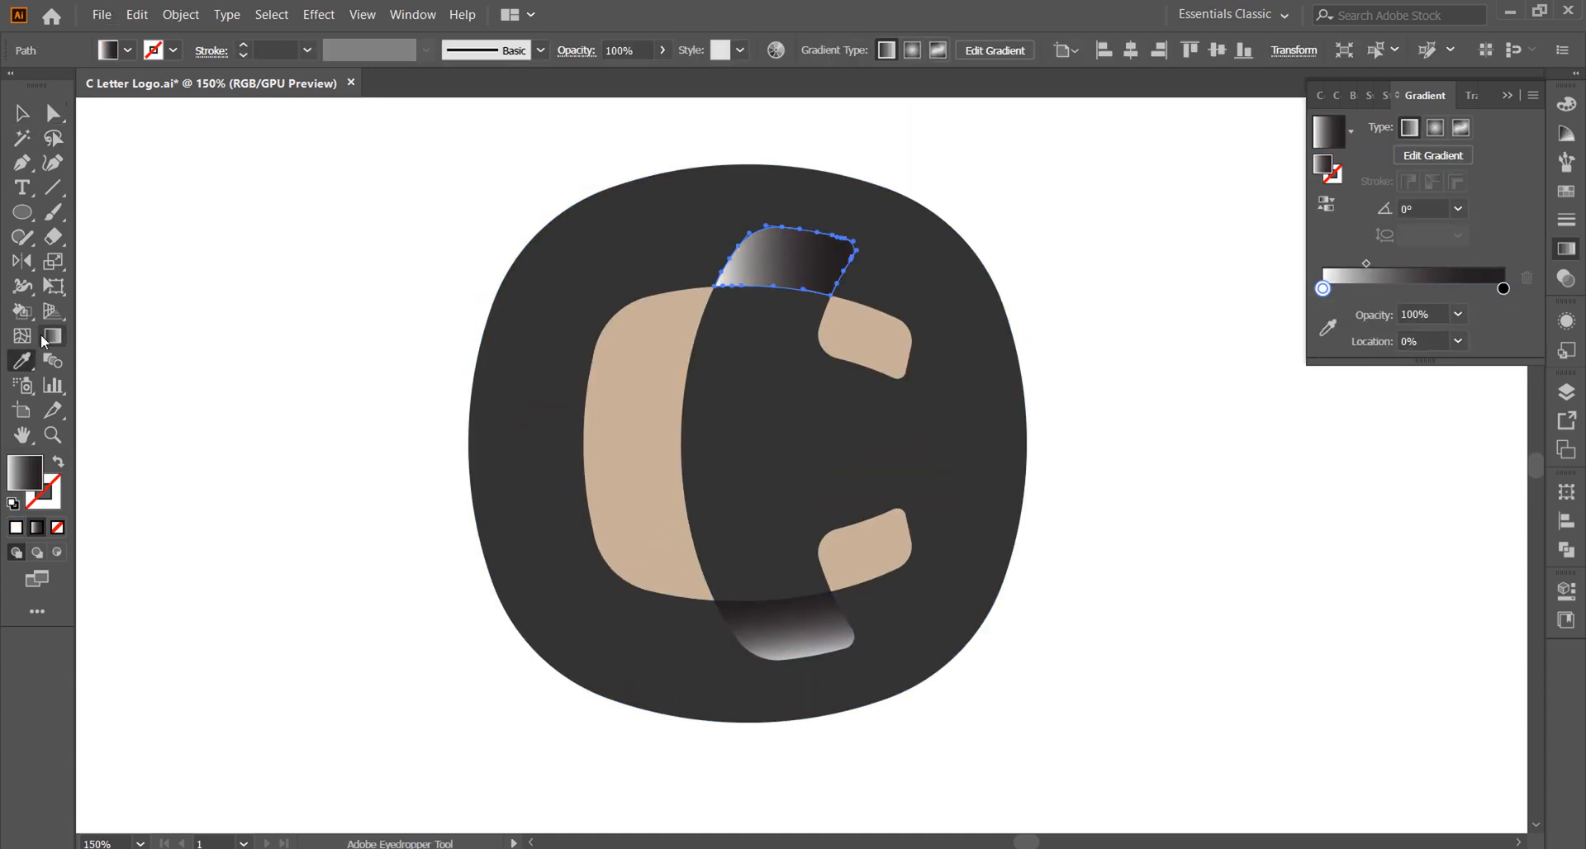
left_click(53, 337)
mouse_move(803, 213)
left_mouse_down()
mouse_move(775, 298)
mouse_move(791, 239)
left_mouse_up()
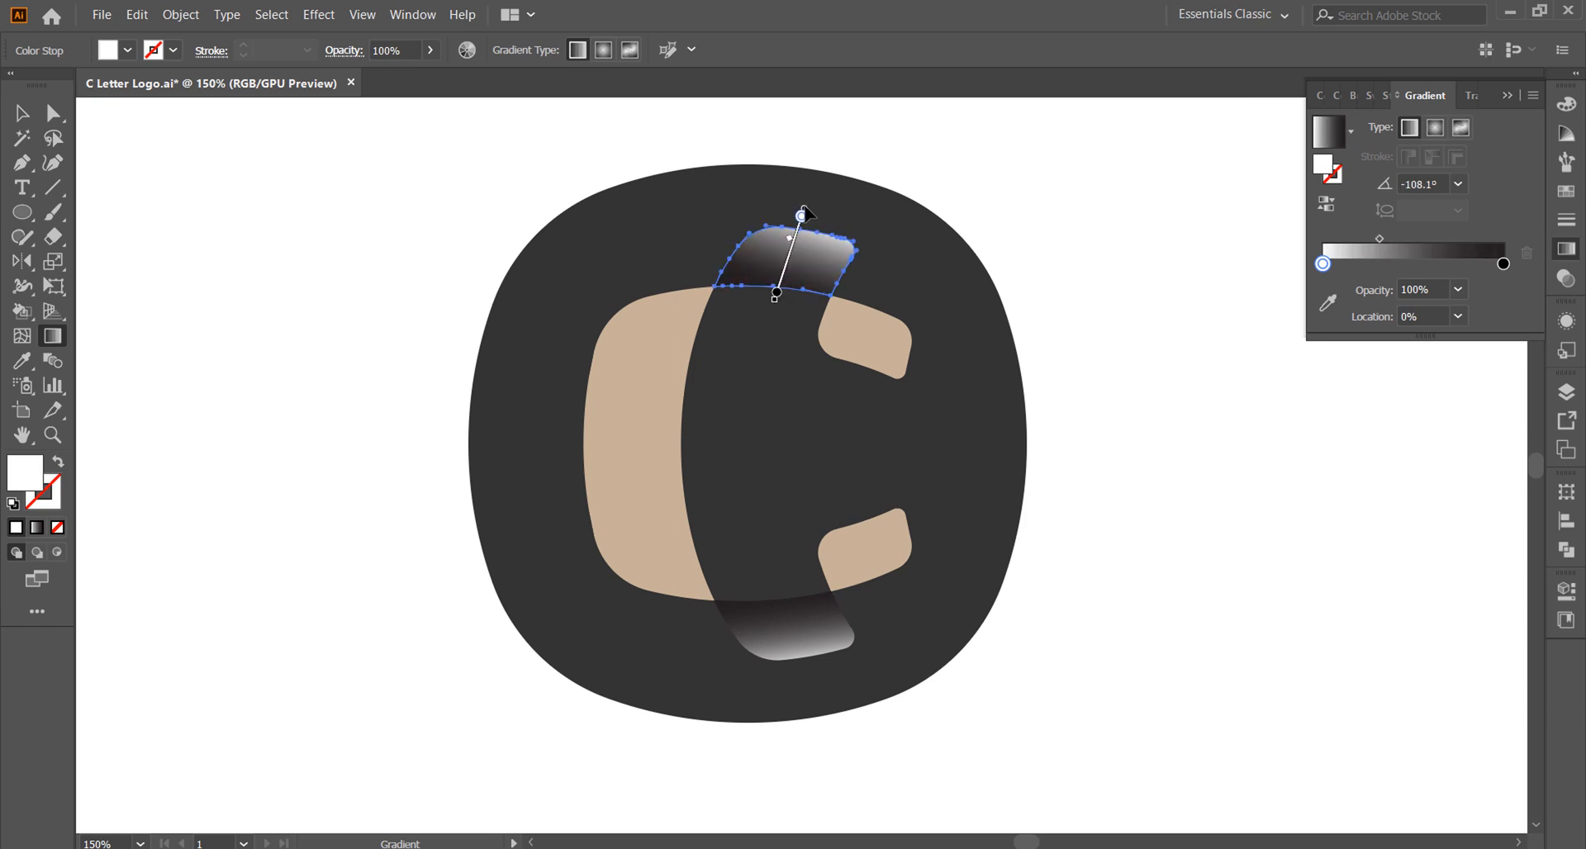
left_click(22, 114)
left_click(270, 376)
Step: Copy the gradient to the C's large curved segment and angle it about 68.5°, with the white end at the base
left_click(53, 114)
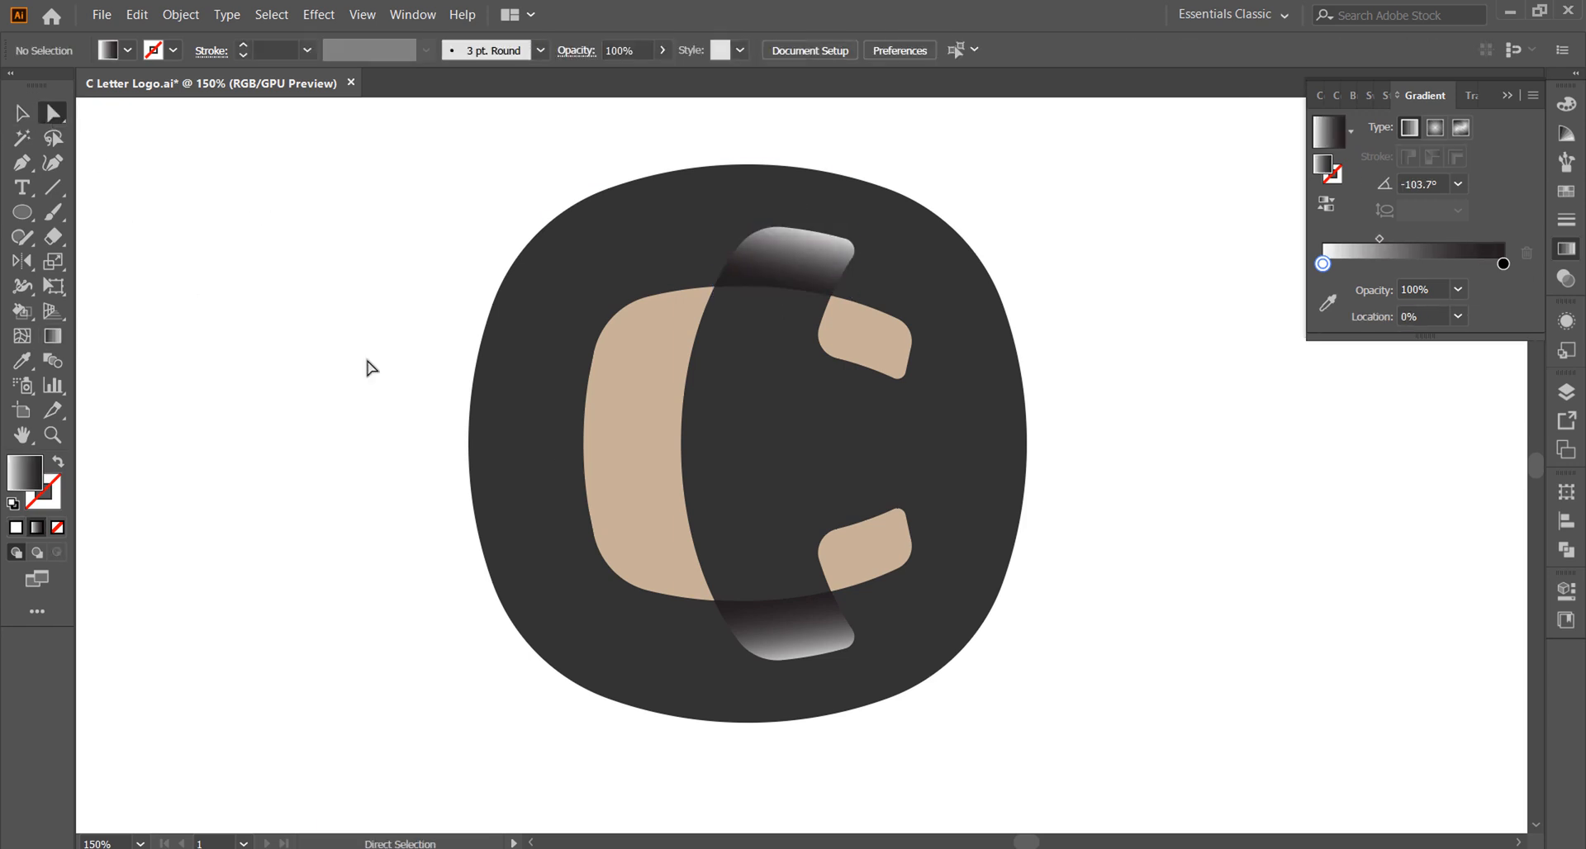
left_click(632, 500)
left_click(22, 361)
left_click(781, 263)
key("g")
left_click_drag(620, 559, 726, 318)
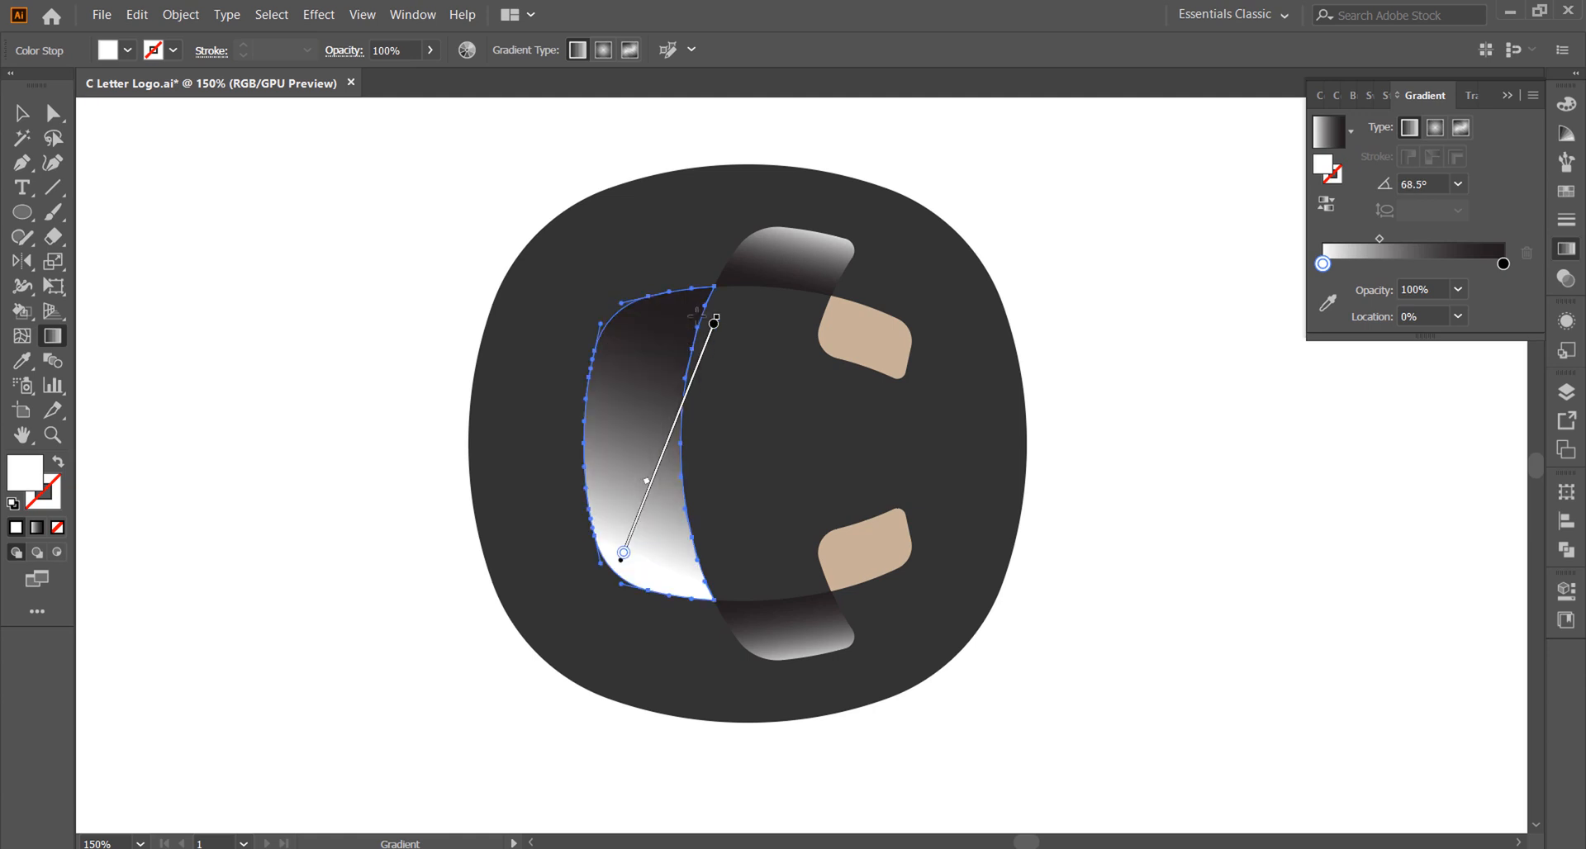
key("v")
left_click(115, 157)
Step: Apply the reversed black-to-white gradient to the C's upper tip segment at about -45.3°
left_click(880, 334)
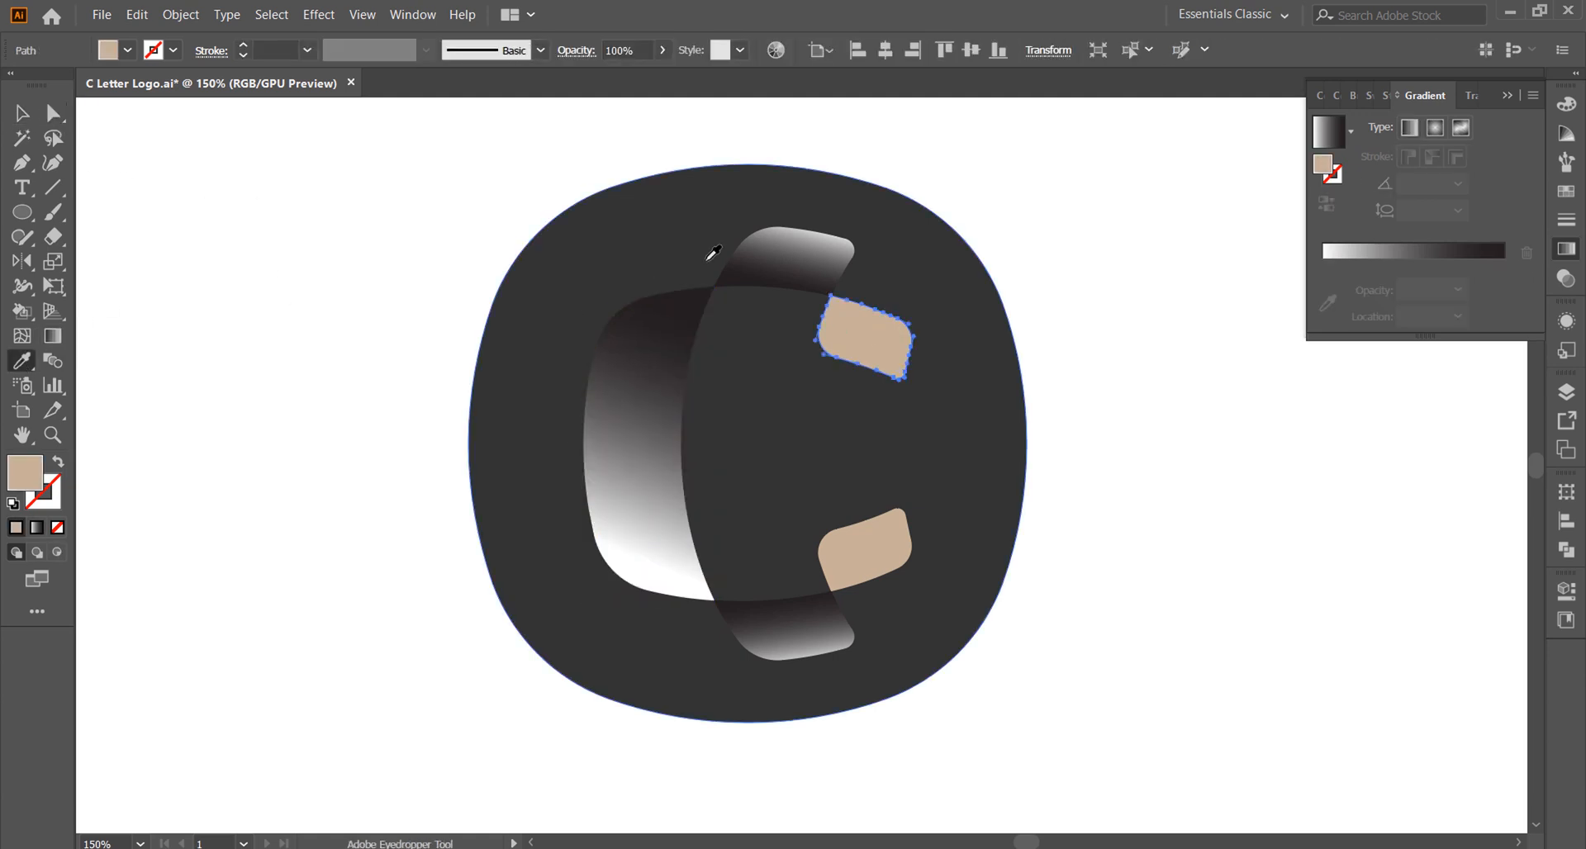
left_click(1329, 131)
left_click(1326, 203)
left_click(52, 336)
left_click_drag(864, 340, 903, 377)
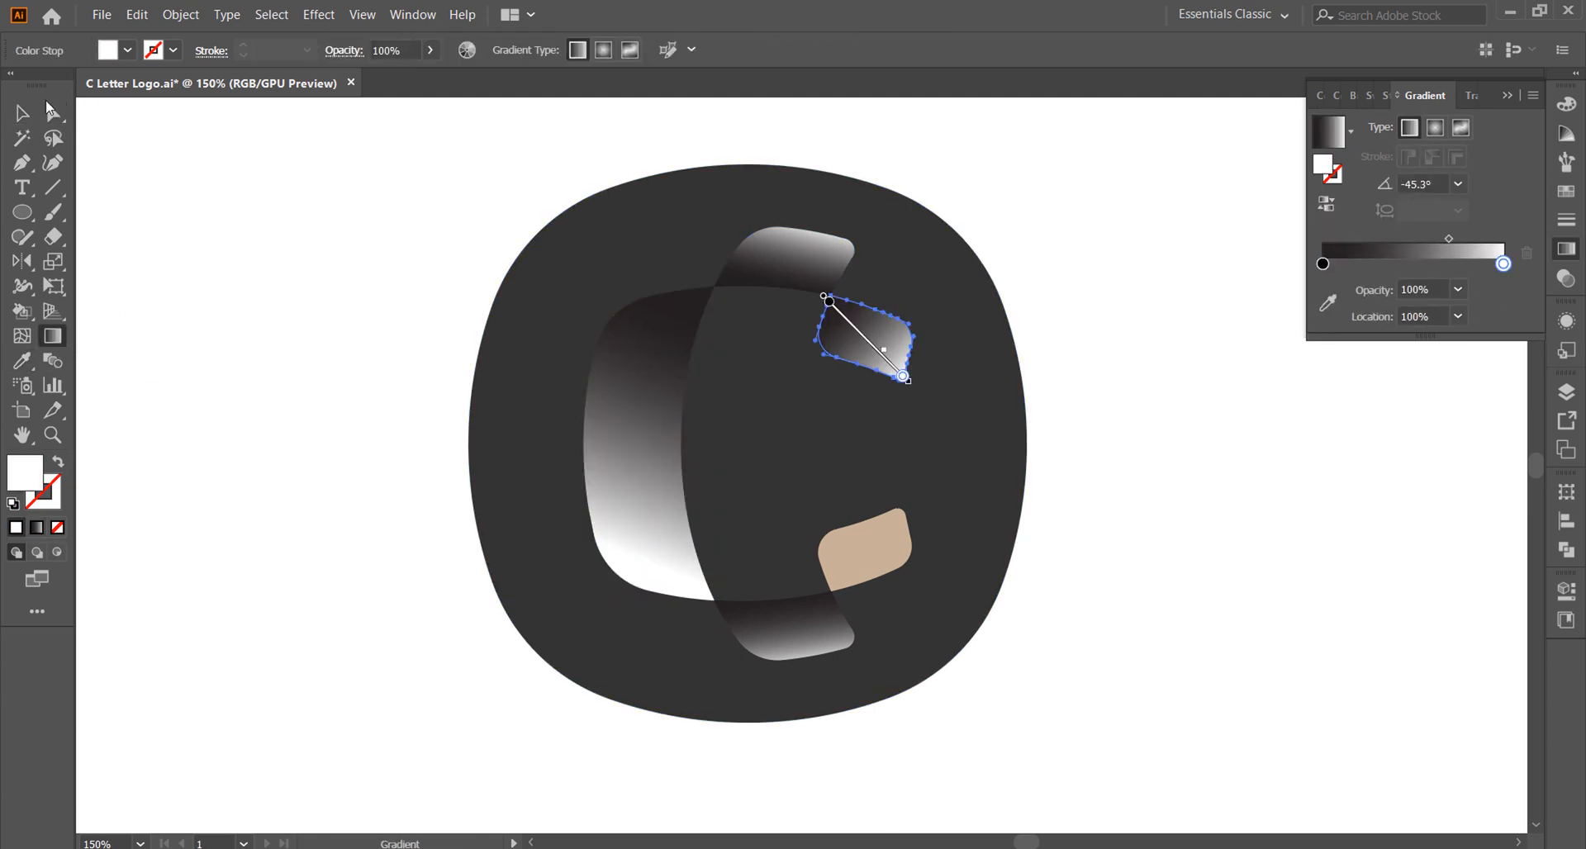
Step: Copy the upper tip's gradient to the lower tip segment and angle it about 40.4°
left_click(53, 114)
left_click(866, 552)
left_click(22, 361)
left_click(871, 340)
left_click(52, 336)
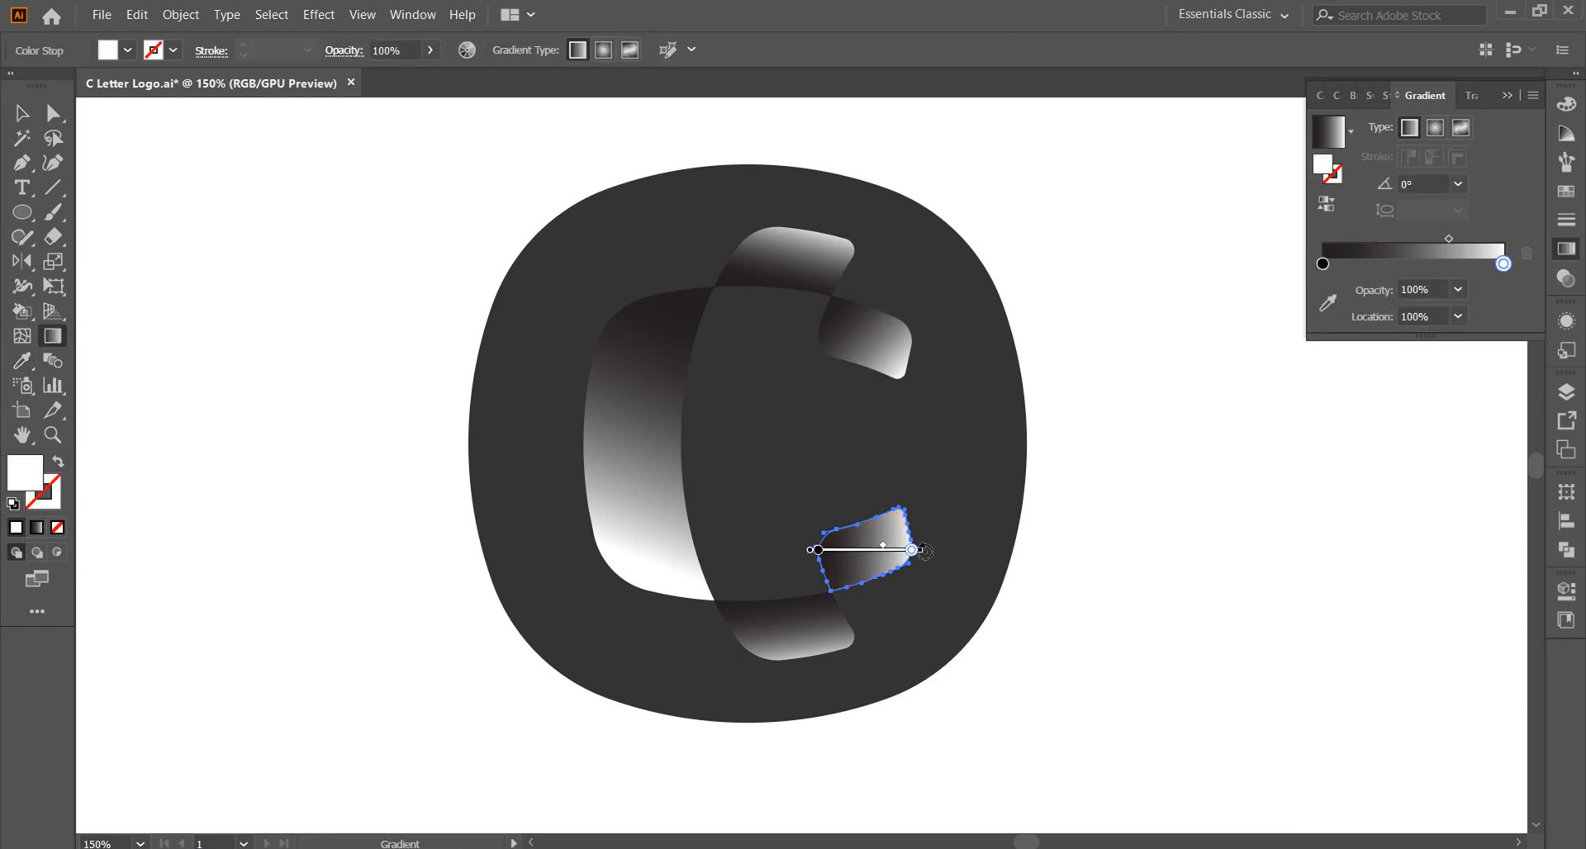
left_click_drag(842, 578, 908, 512)
Step: Paste a copy of the C in place and give it a white stroke with no fill
left_click(22, 113)
left_click(683, 508)
key("ctrl+c")
key("ctrl+shift+v")
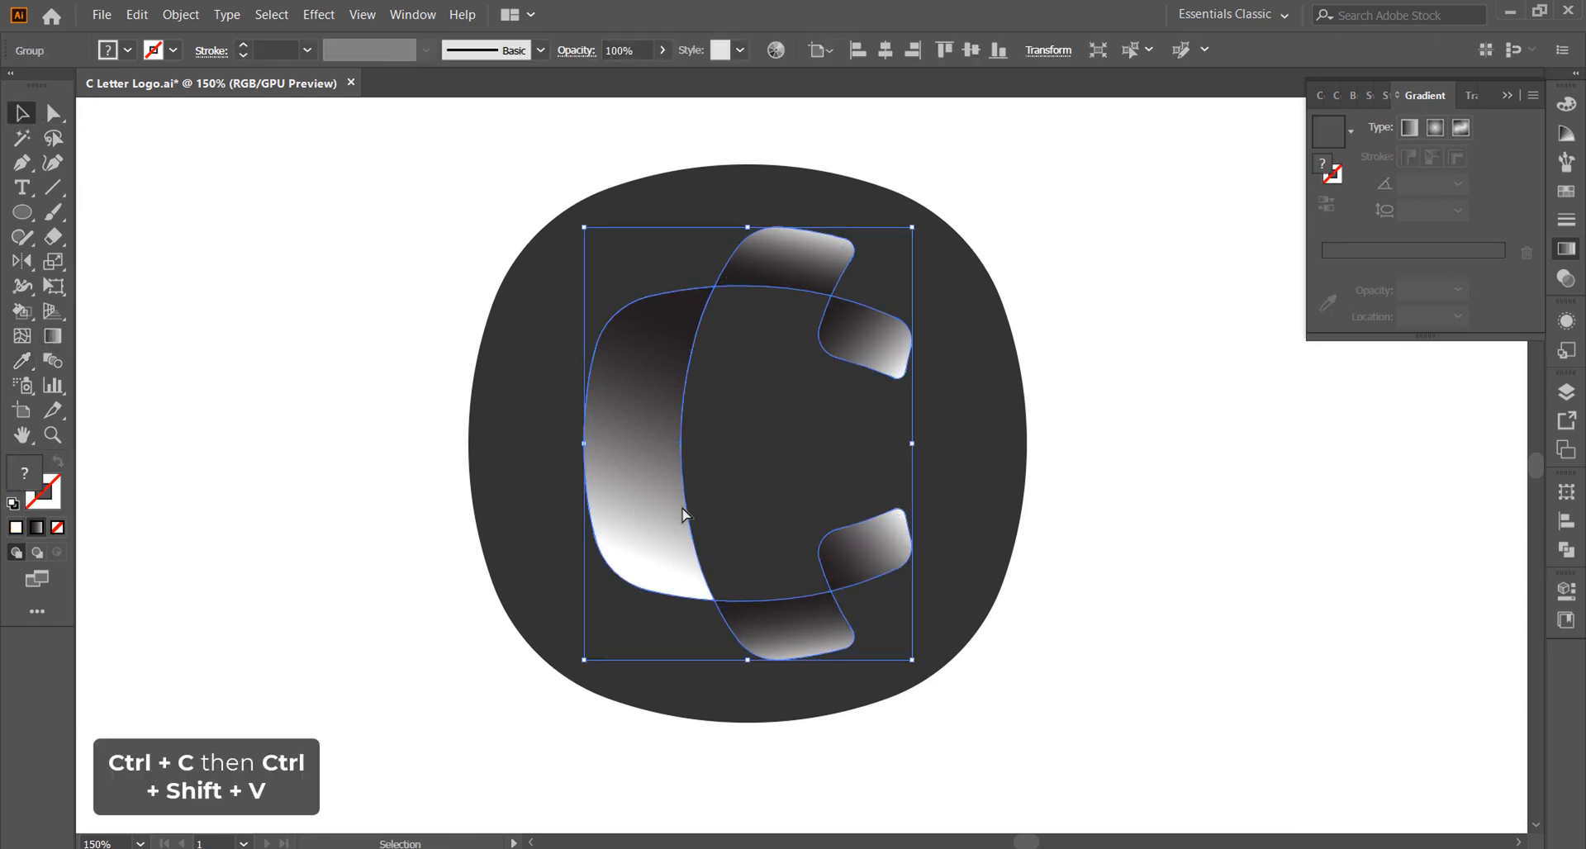
left_click(127, 51)
left_click(40, 92)
key("shift+x")
Step: Set the stroke weight of the white C outline to 4 pt
left_click(307, 50)
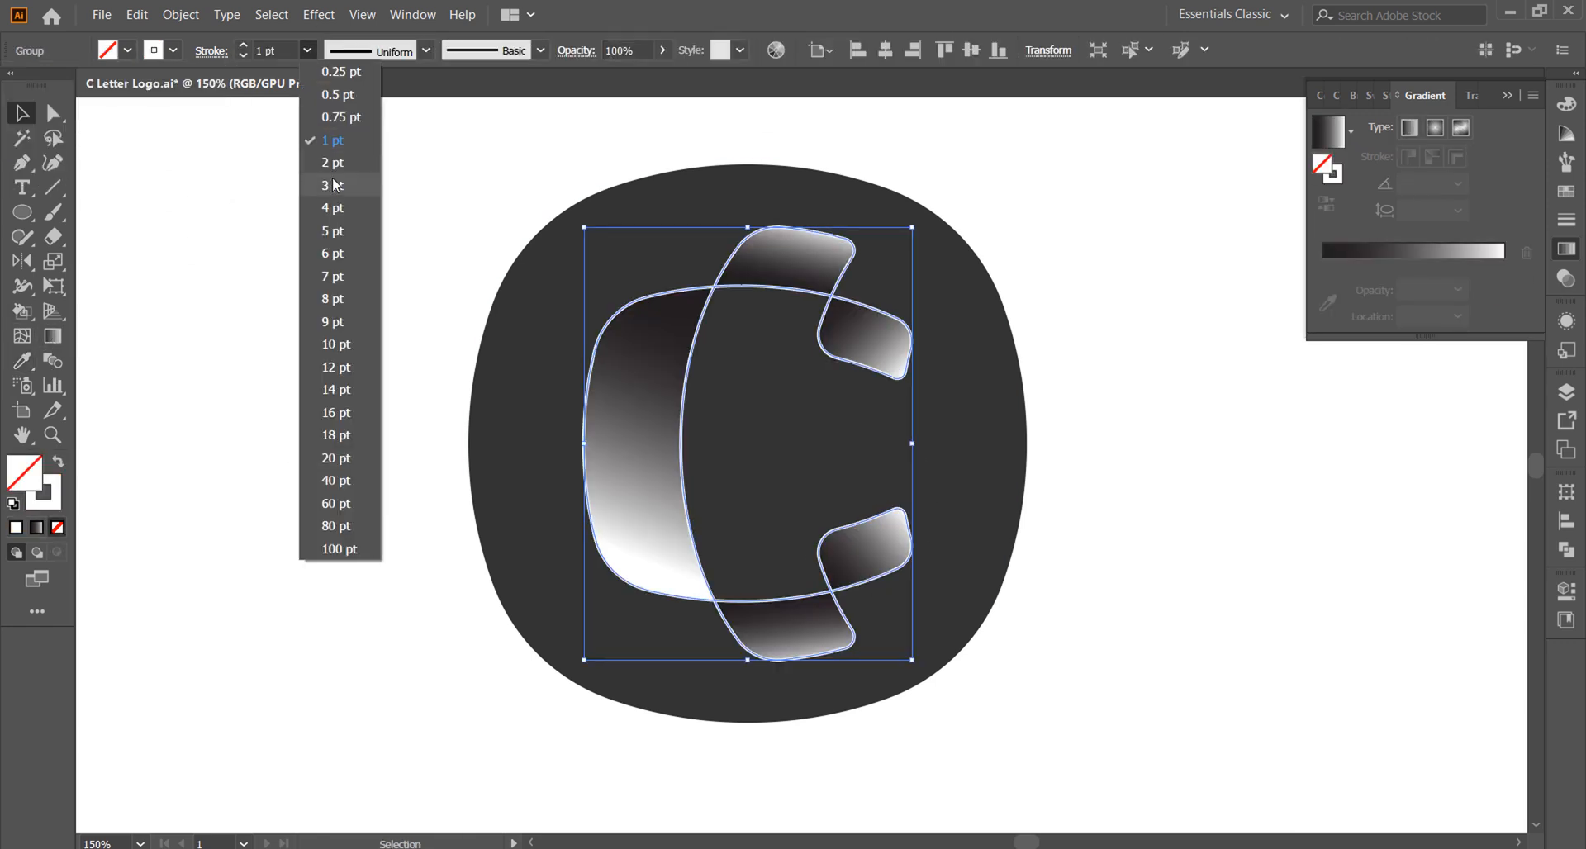
left_click(332, 185)
left_click(310, 51)
left_click(329, 207)
left_click(331, 215)
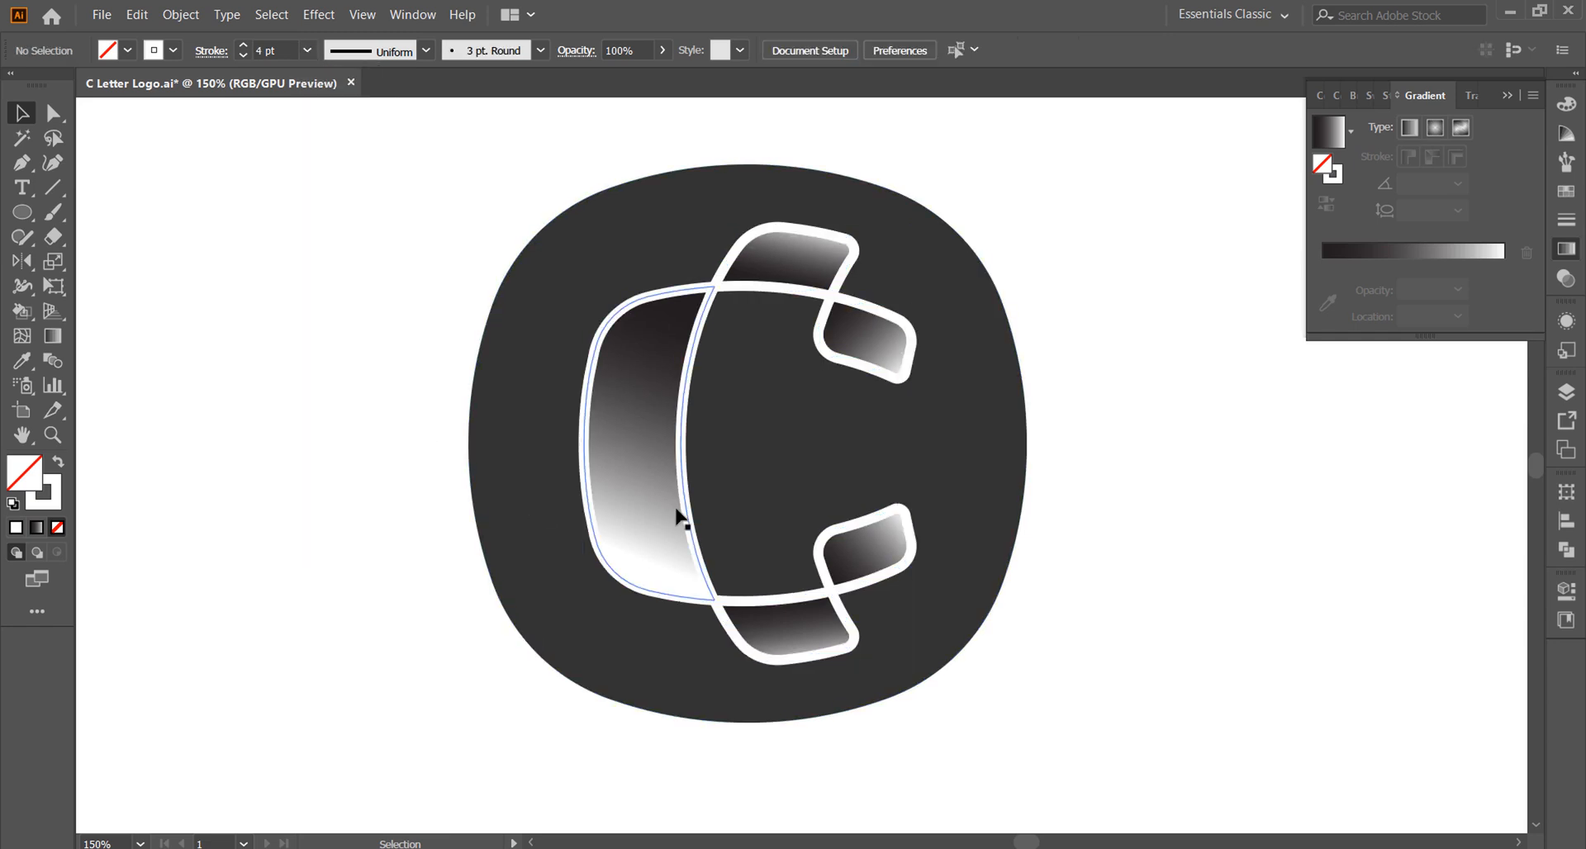
Step: Shift the midpoint of the upper middle segment's gradient towards its black stop
scroll(1142, 474, "down", 1, "alt")
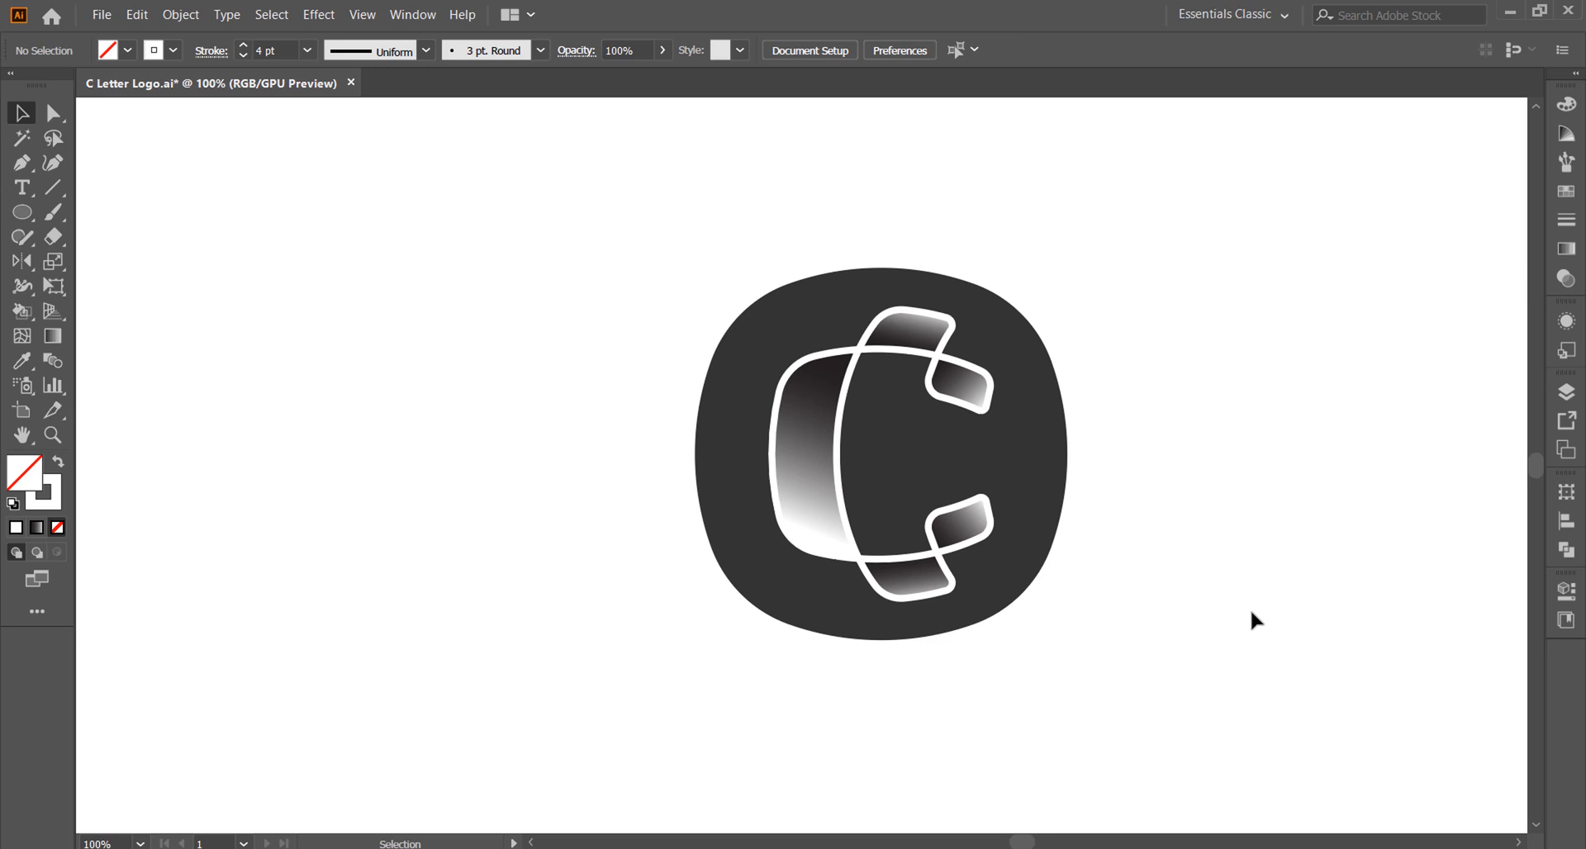
scroll(1132, 459, "up", 1, "alt")
left_click(55, 114)
left_click(797, 269)
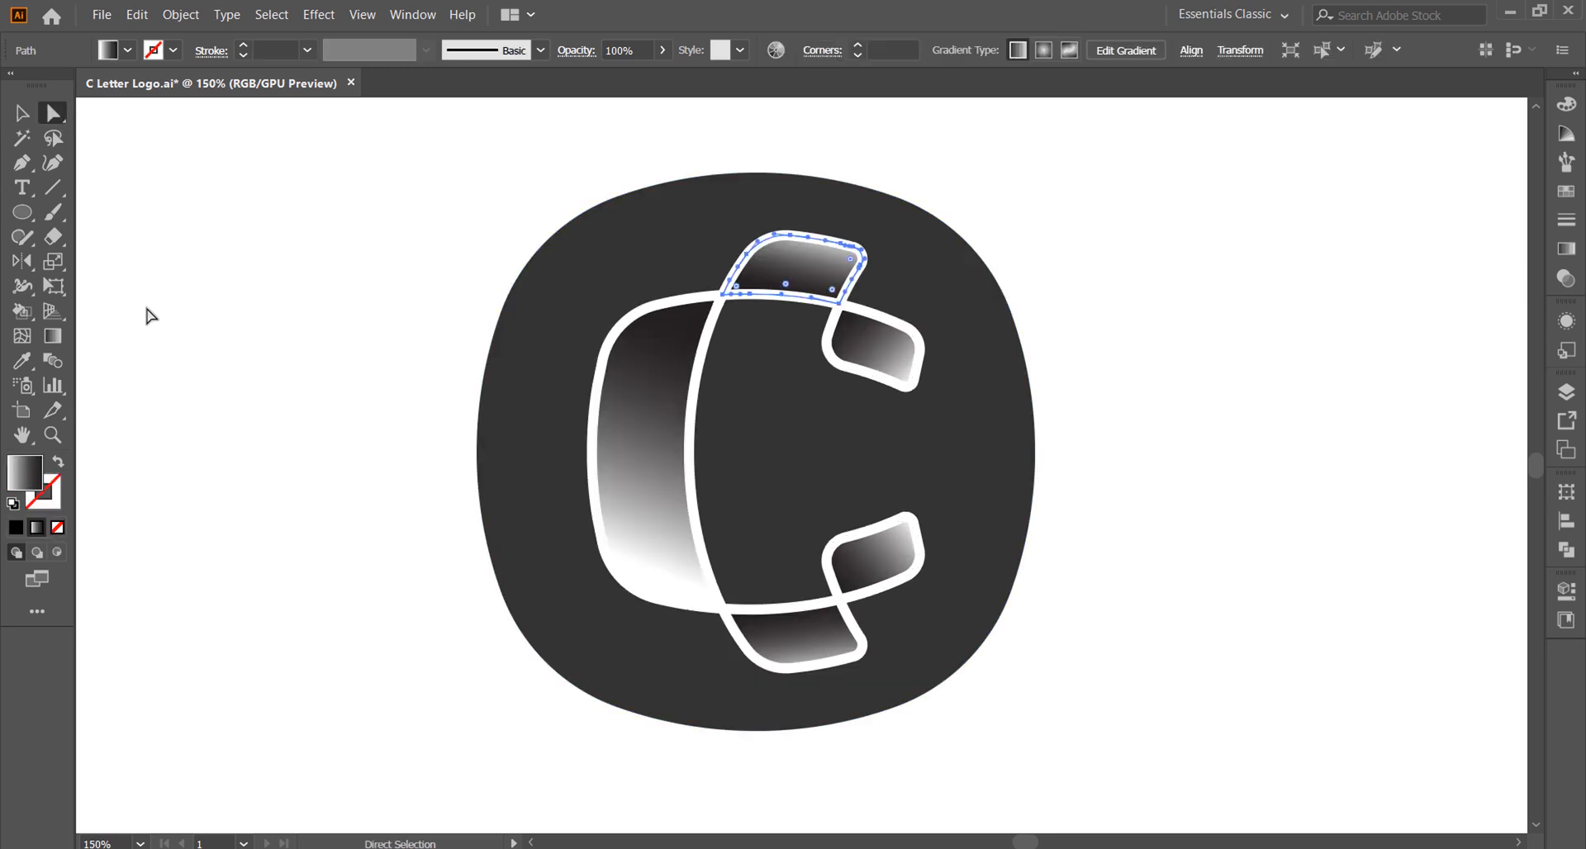
key("g")
left_click_drag(805, 229, 804, 229)
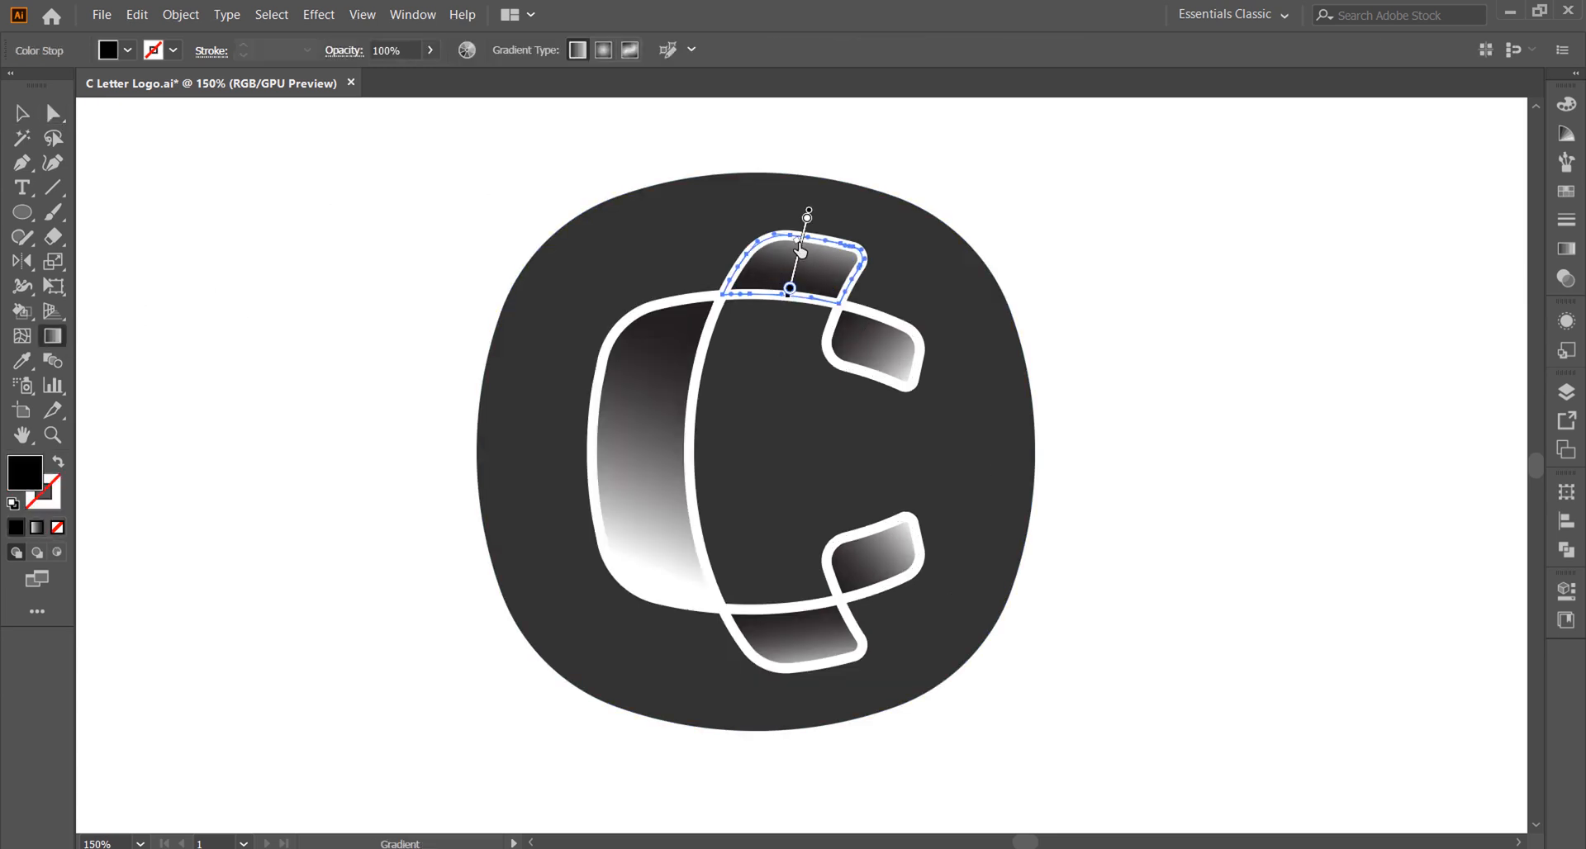
key("v")
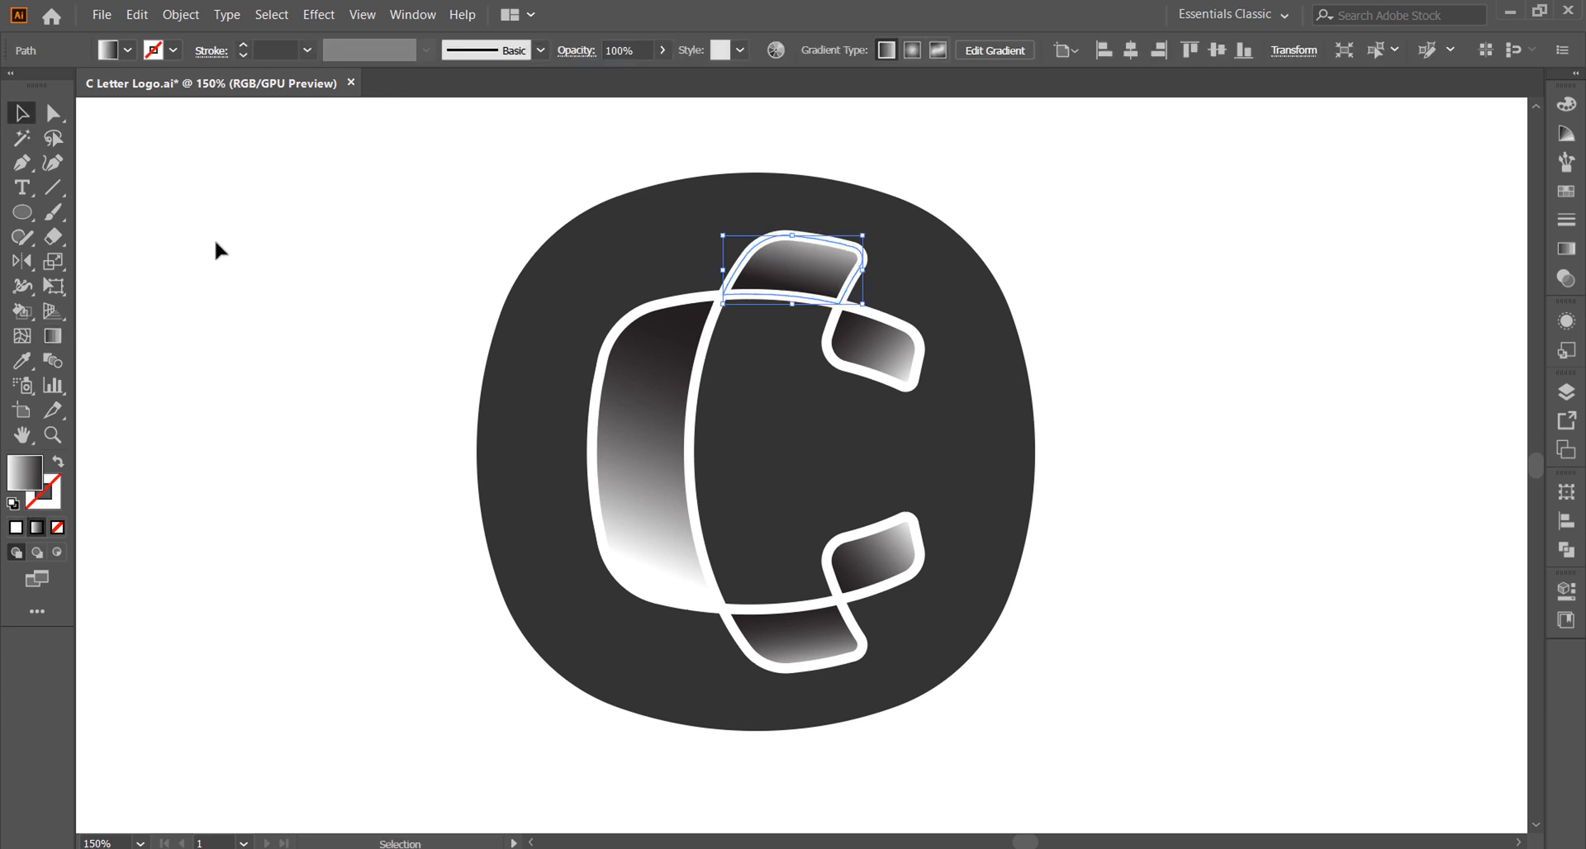
left_click(271, 274)
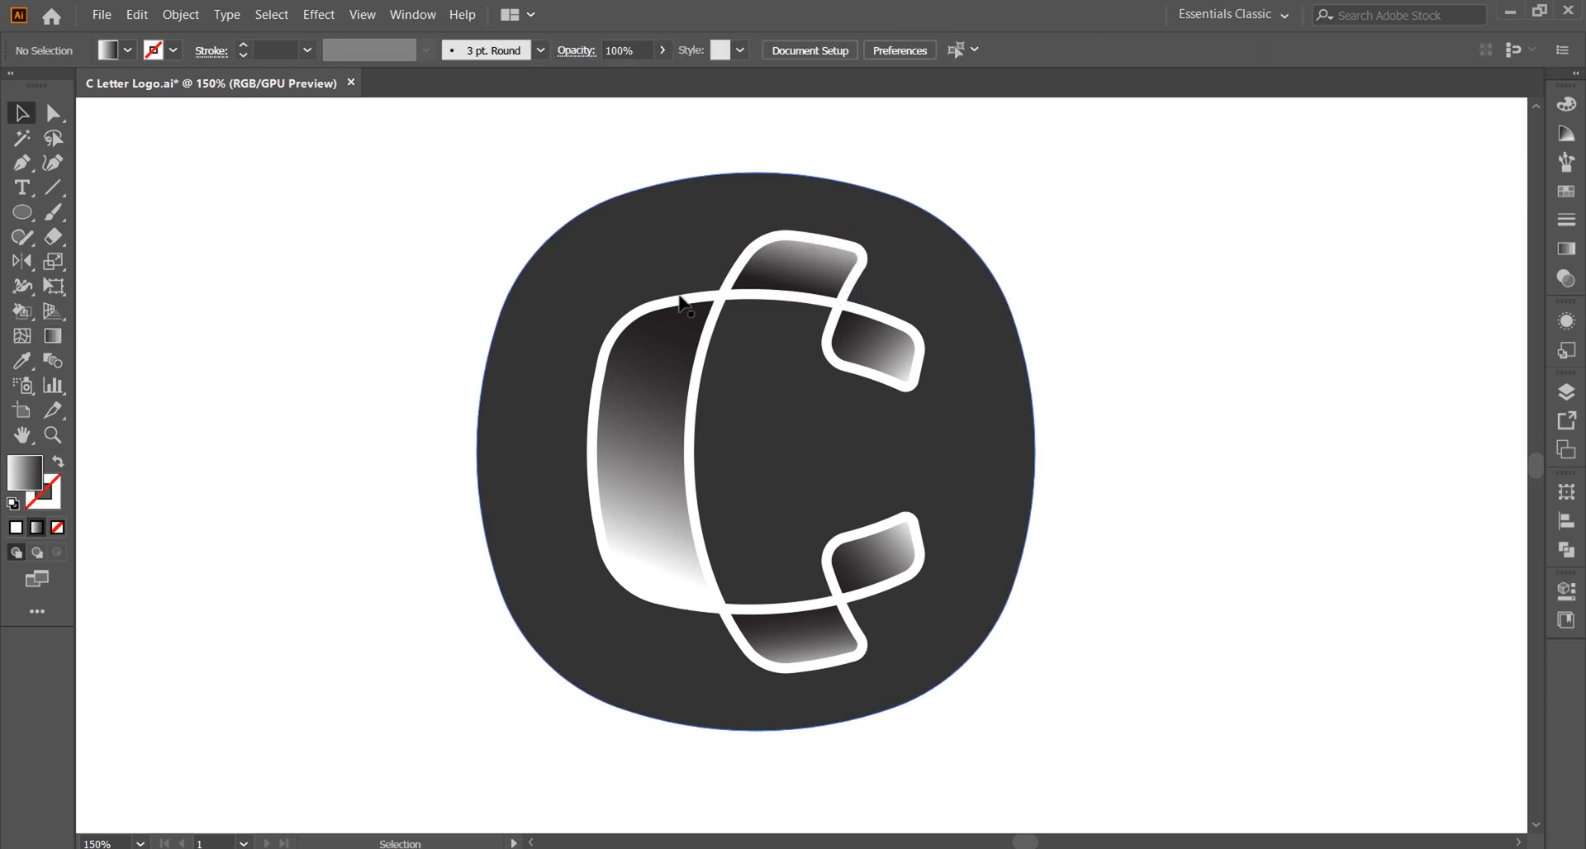
Step: Change the white gradient stop of the C's large curved segment to light grey
key("a")
left_click(625, 594)
left_click(1567, 251)
double_click(1324, 291)
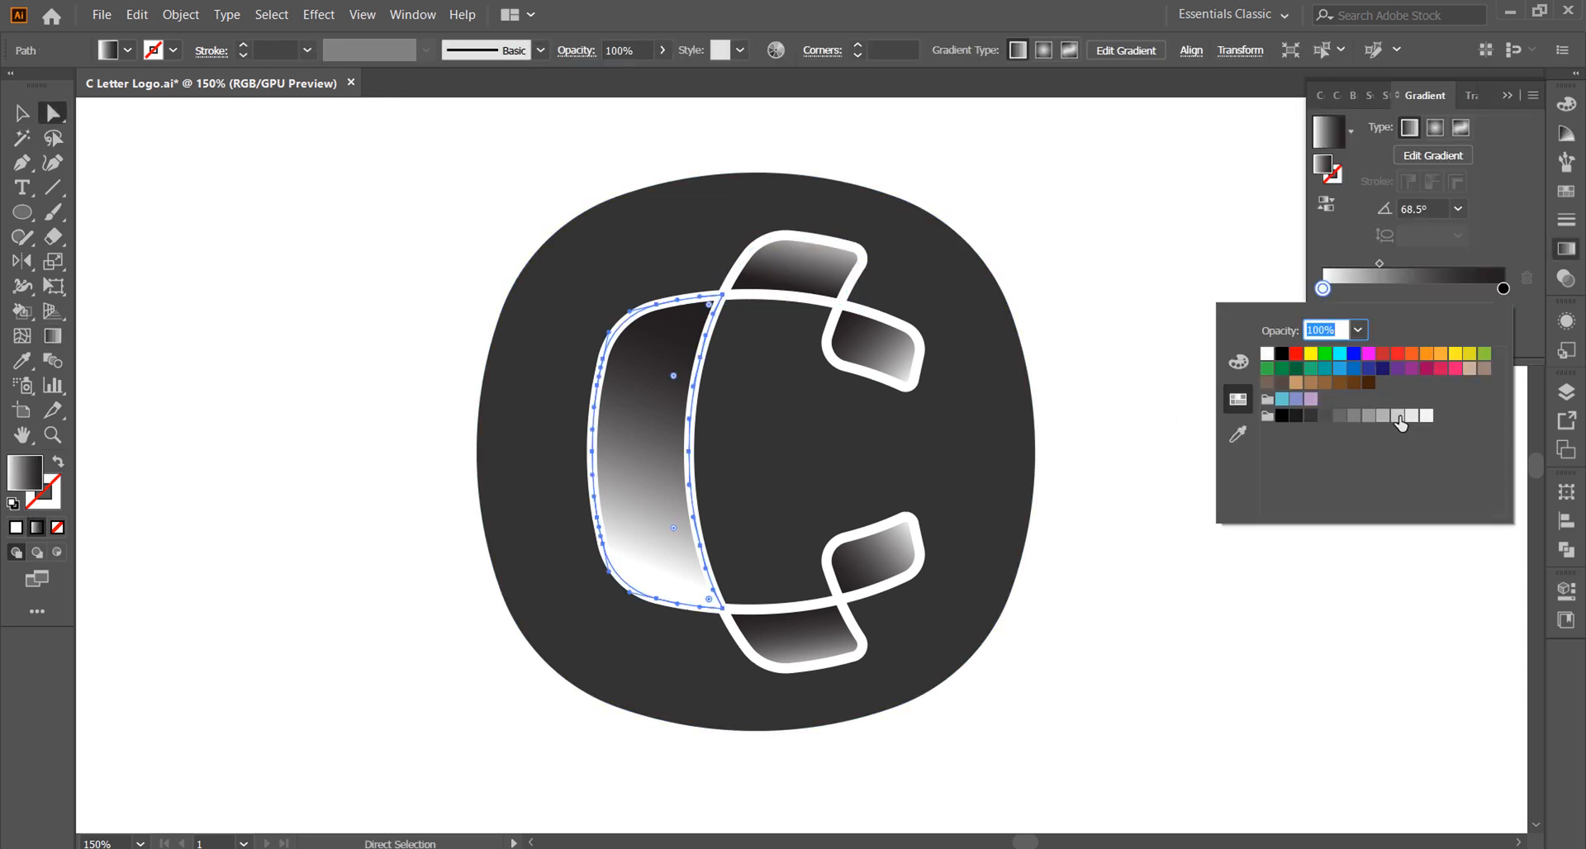
left_click(1395, 418)
left_click(1157, 463)
Step: Change the white gradient stops of the upper middle segment and the upper tip segment to light grey
left_click(791, 273)
double_click(1323, 290)
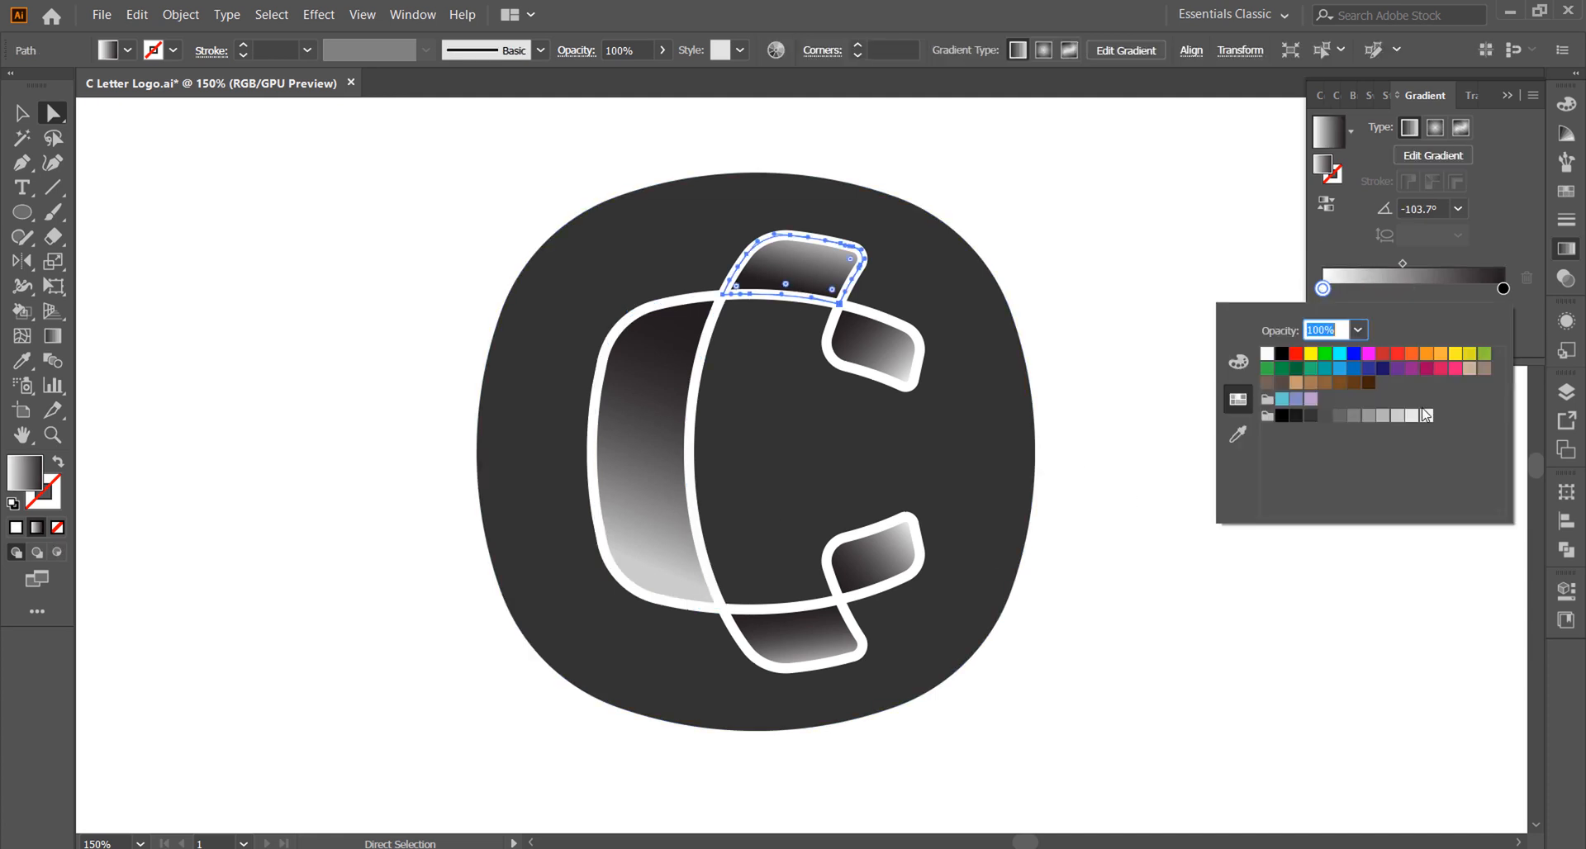
left_click(1395, 418)
left_click(1217, 605)
left_click(879, 347)
double_click(1323, 288)
left_click(1428, 434)
left_click(885, 655)
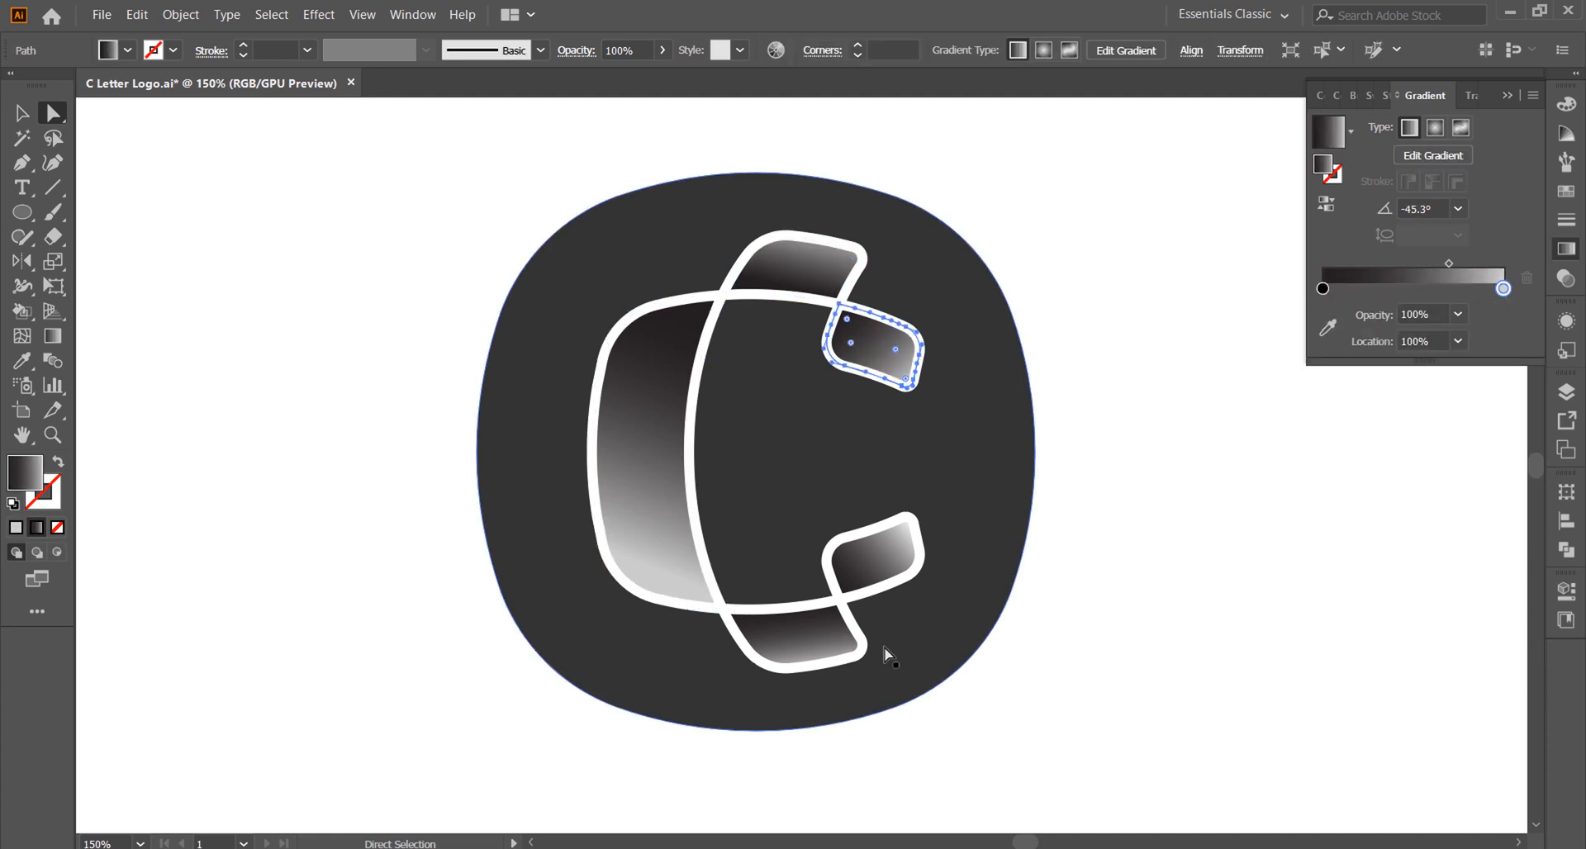
Step: Change the white gradient stop of the lower tip segment to light grey and put the gradient settings away
left_click(816, 616)
left_click(876, 570)
double_click(1504, 288)
left_click(1400, 419)
left_click(1297, 571)
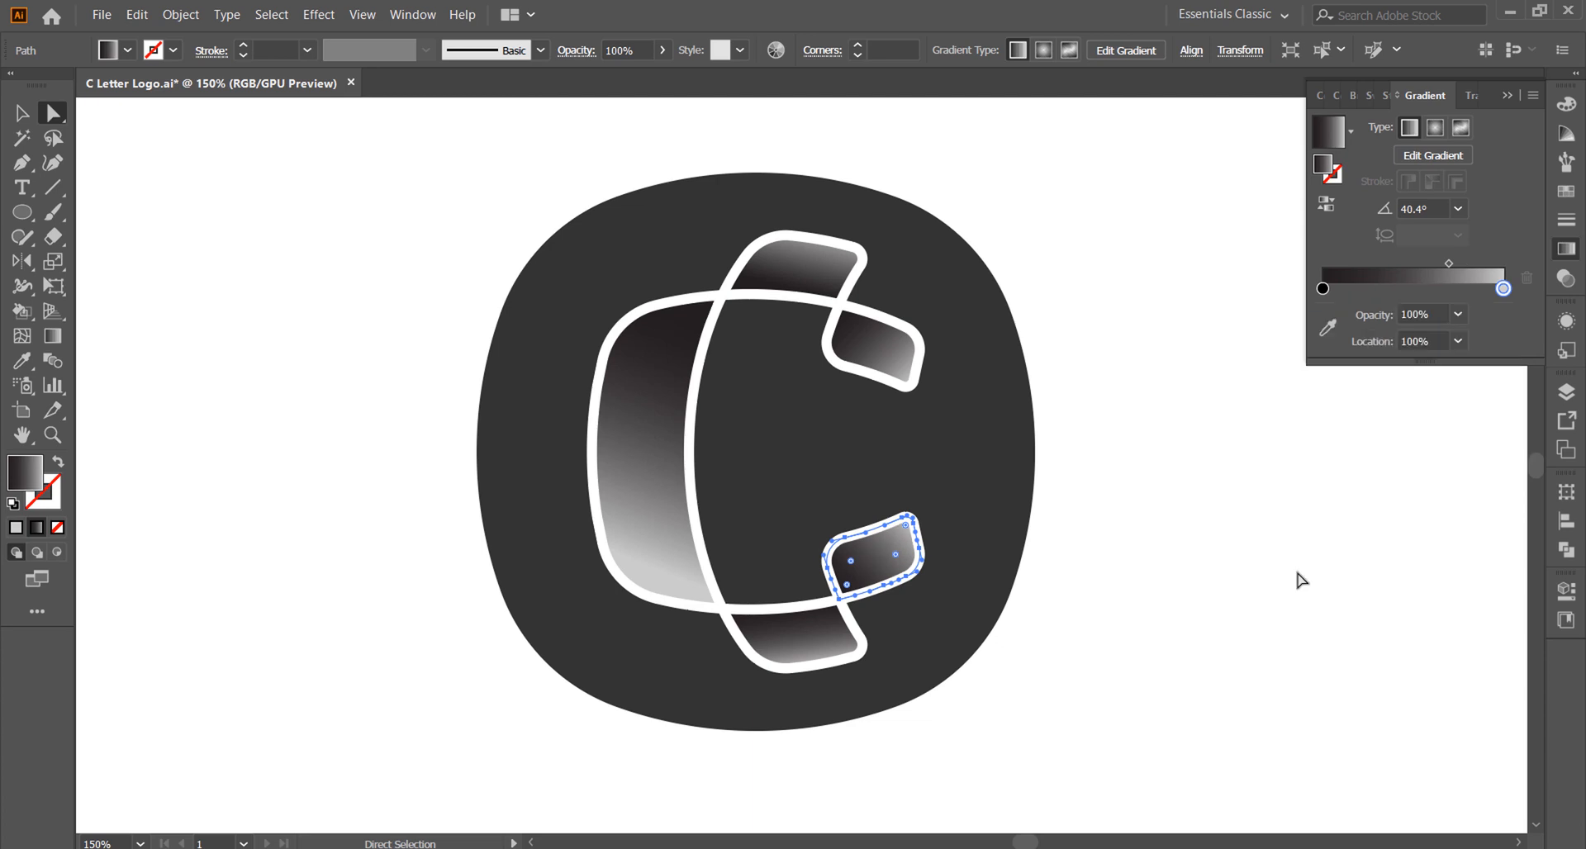
scroll(1133, 506, "down", 1)
scroll(1135, 506, "up", 1)
left_click(1509, 96)
scroll(1150, 451, "up", 1)
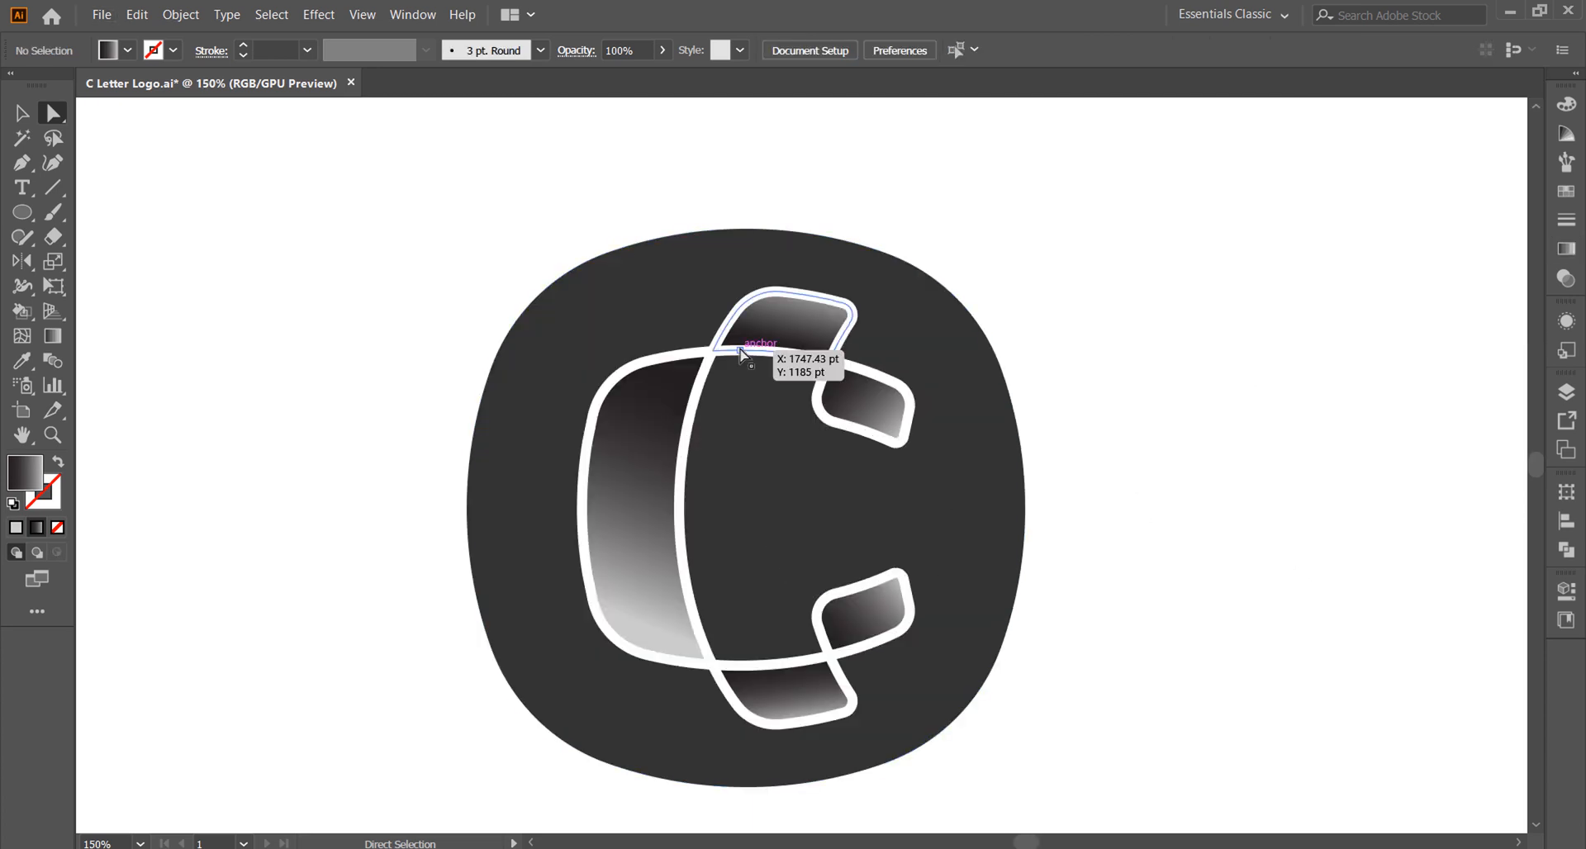
Step: Change the black gradient stops of the C's large curved segment and the upper tip segment to dark grey
left_click(661, 438)
left_click(1565, 251)
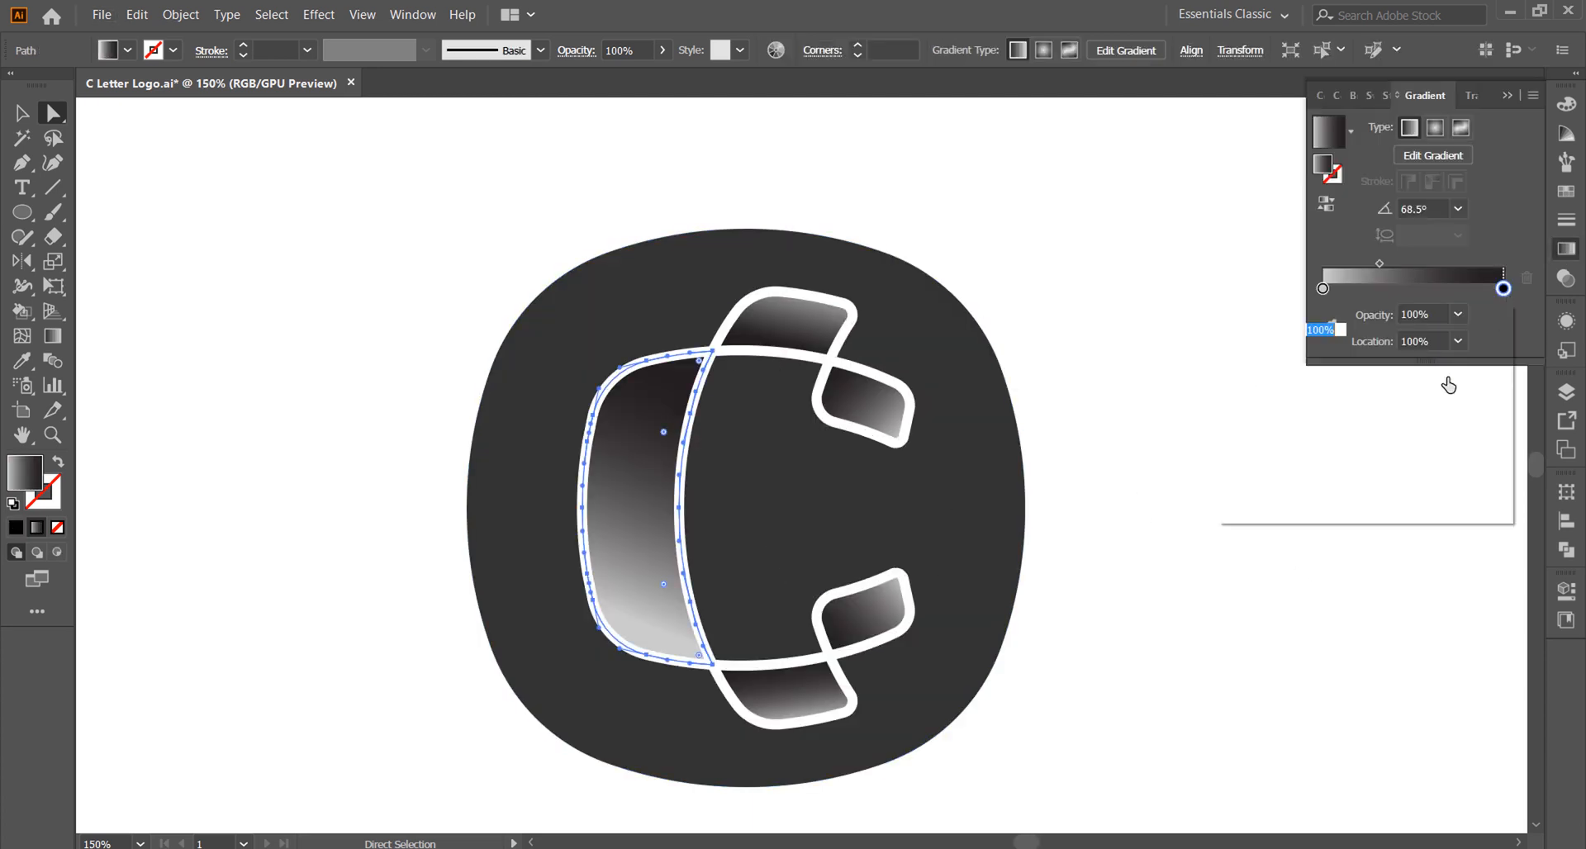
left_click(1312, 418)
left_click(1236, 594)
left_click(864, 400)
double_click(1323, 288)
left_click(1314, 419)
left_click(1273, 535)
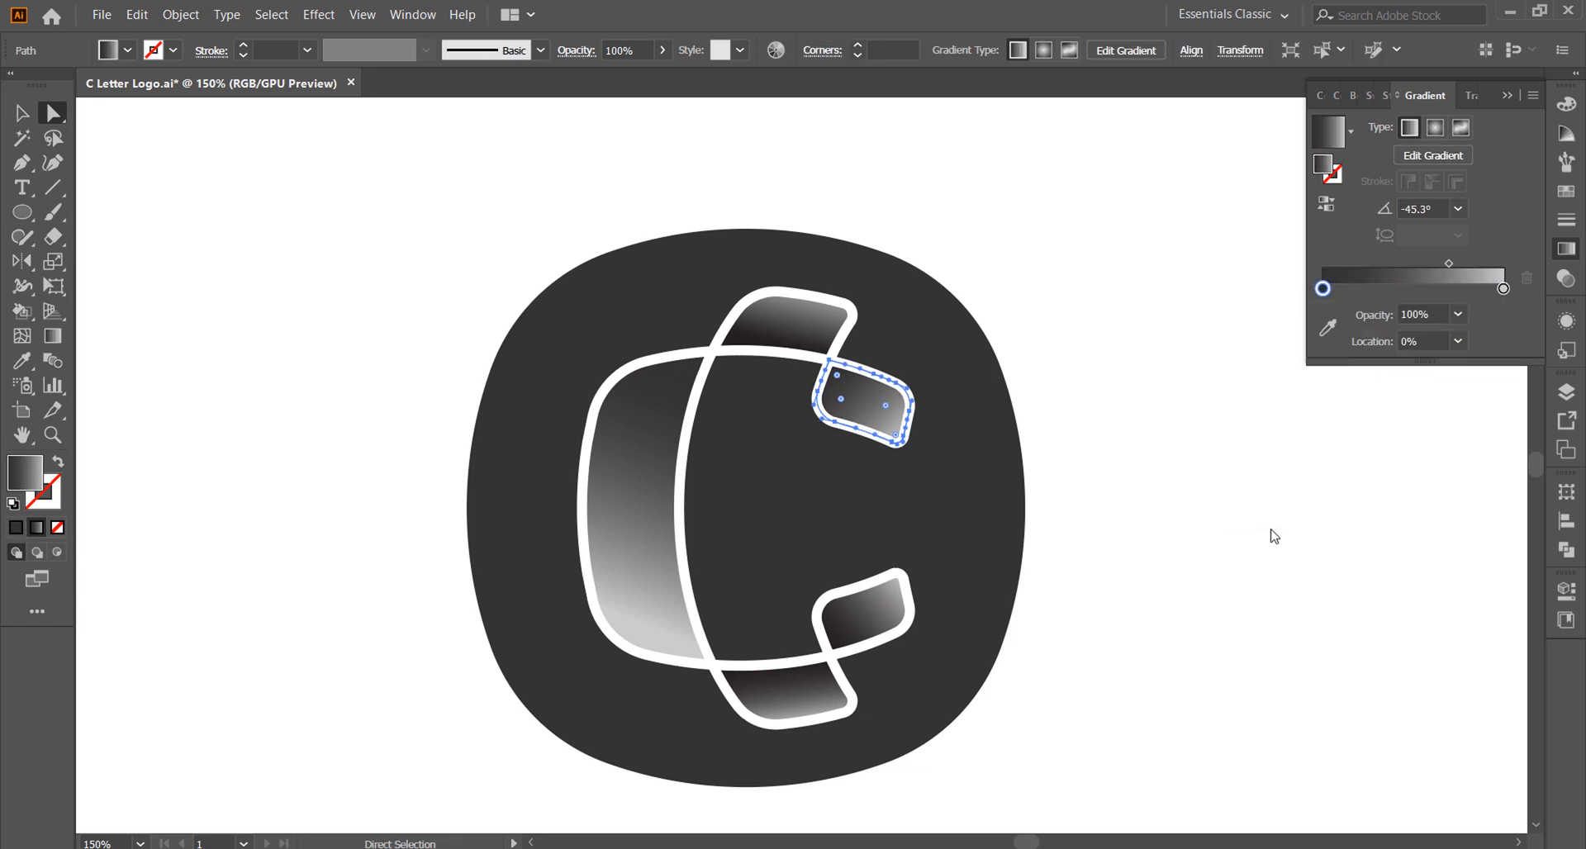
Step: Change the black gradient stops of the upper middle segment and the lower middle segment to dark grey
left_click(783, 329)
double_click(1504, 289)
left_click(1312, 419)
left_click(1231, 570)
left_click(797, 698)
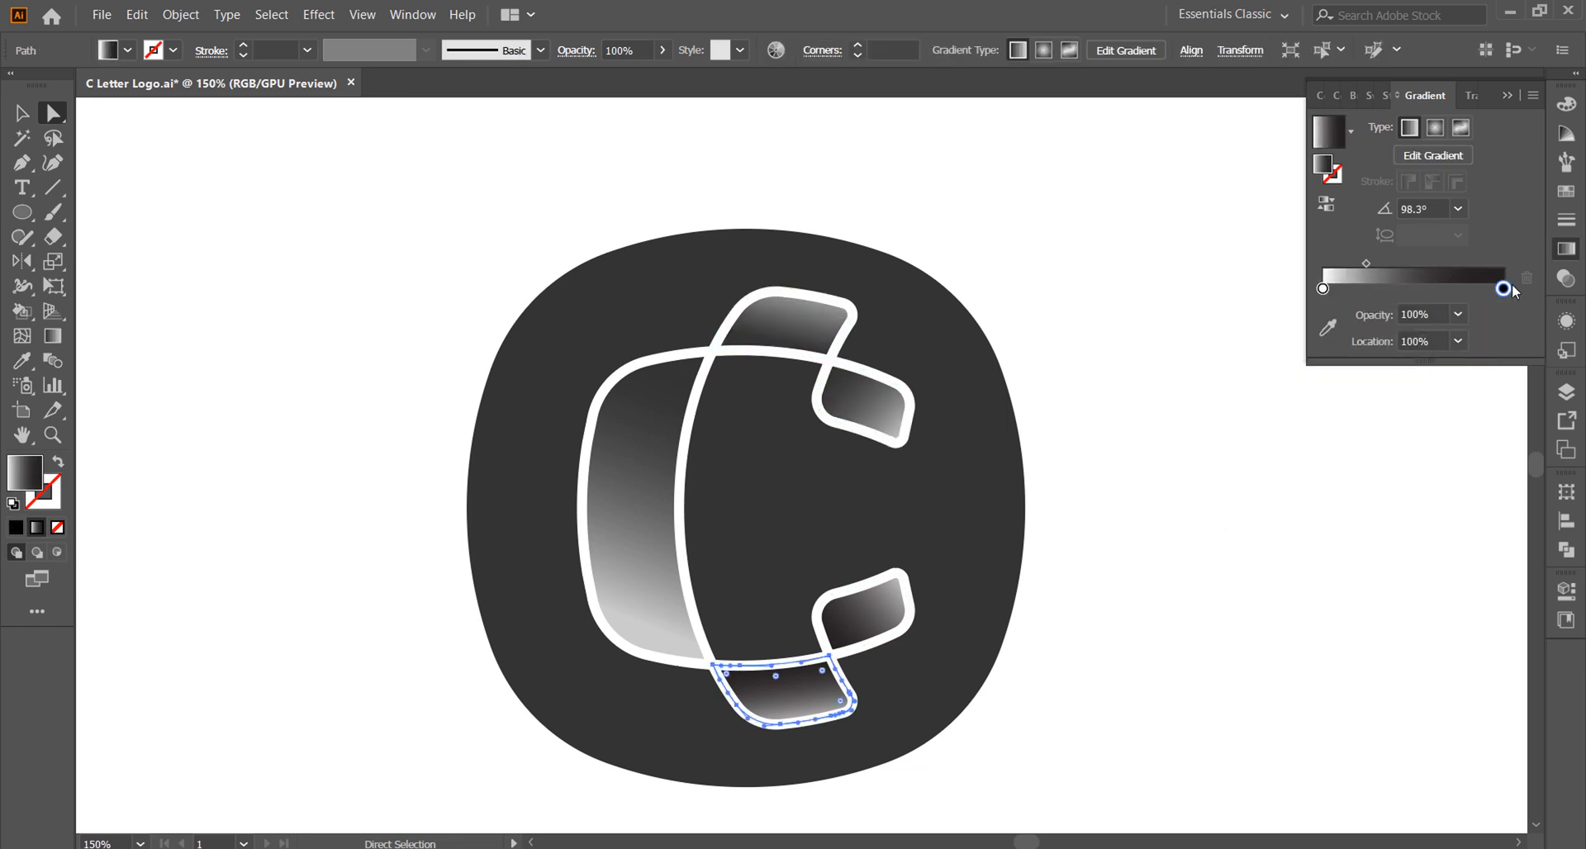
double_click(1504, 289)
left_click(1312, 418)
left_click(1158, 606)
Step: Change the lower tip segment's black gradient stop to dark grey and deselect the segment
left_click(861, 616)
double_click(1323, 288)
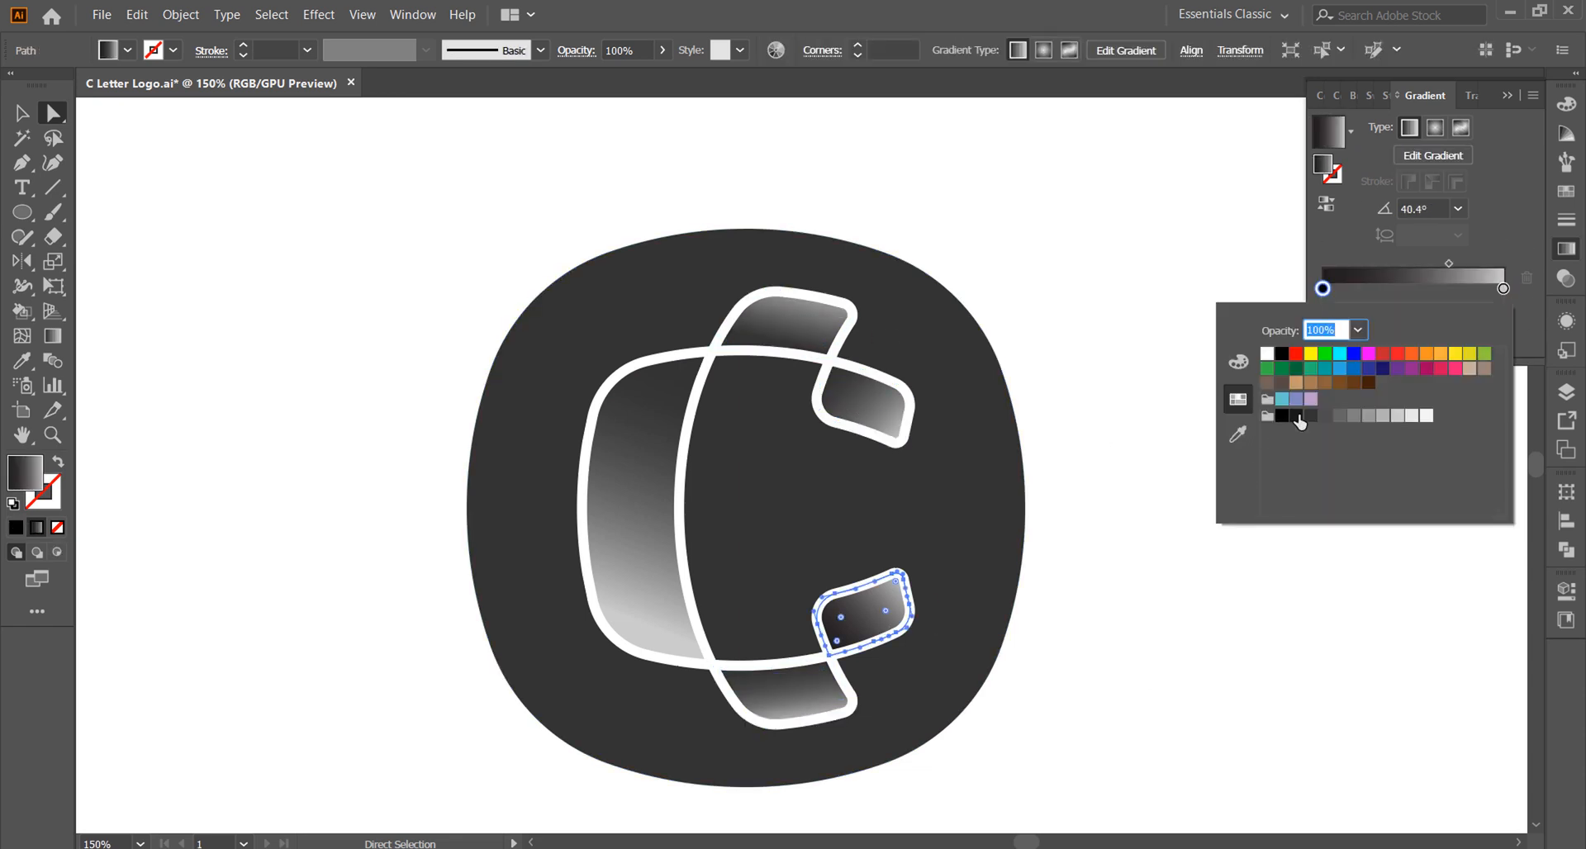
left_click(1299, 417)
left_click(1094, 238)
left_click(1110, 419)
Step: Place a duplicate of the whole logo to the right of the original and put the gradient settings away
left_click_drag(1144, 678, 357, 253)
key("ctrl+g")
scroll(614, 481, "down", 2)
left_click_drag(570, 500, 1352, 524)
scroll(514, 465, "up", 2)
scroll(975, 536, "down", 1)
left_click(1230, 357)
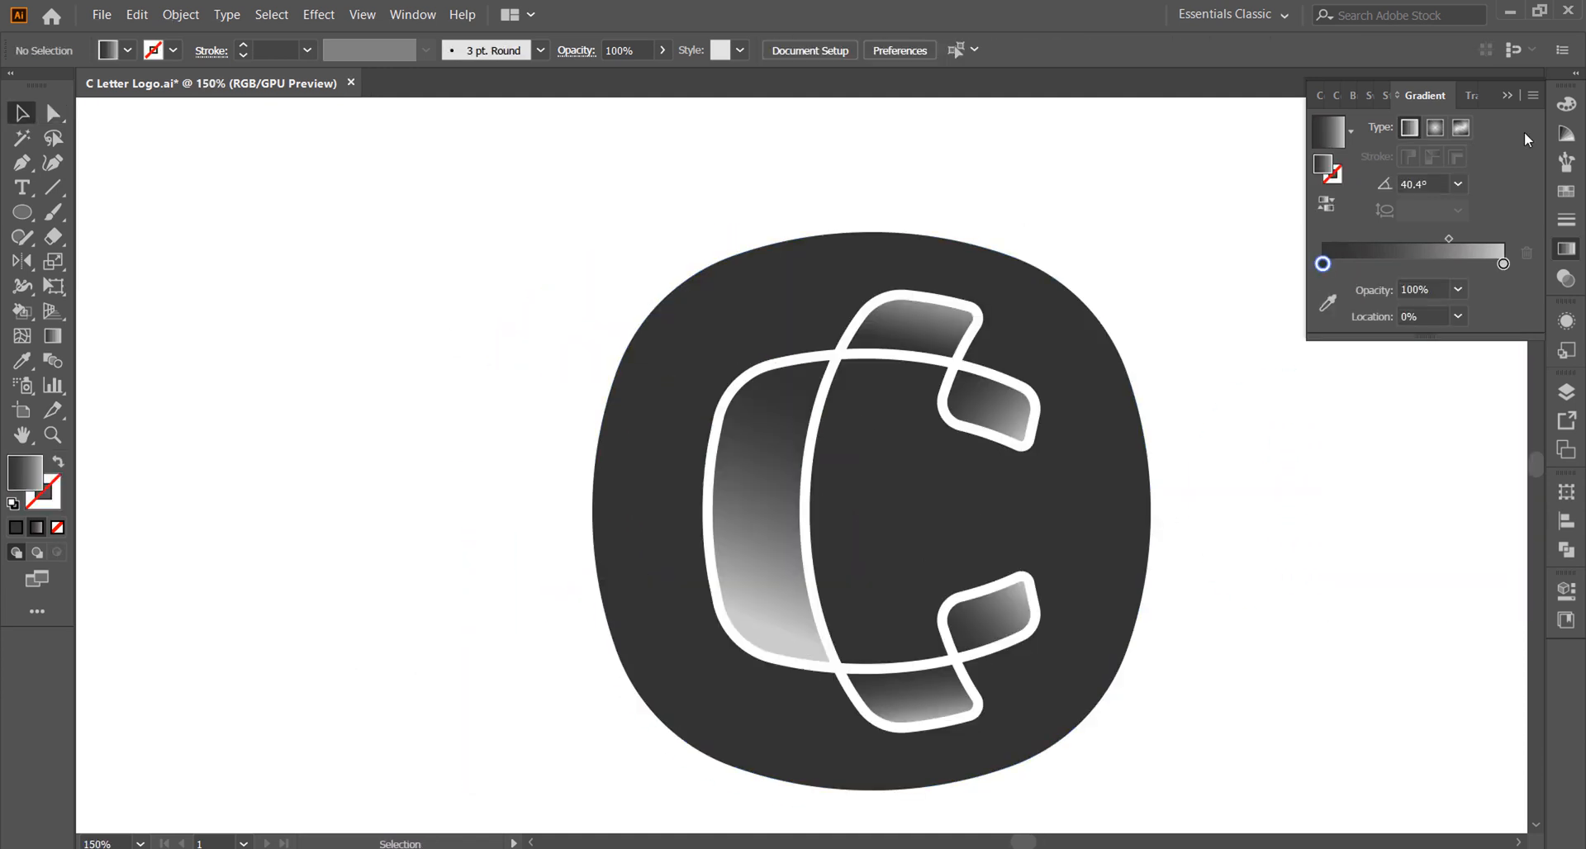
left_click(1508, 95)
scroll(1253, 619, "down", 2)
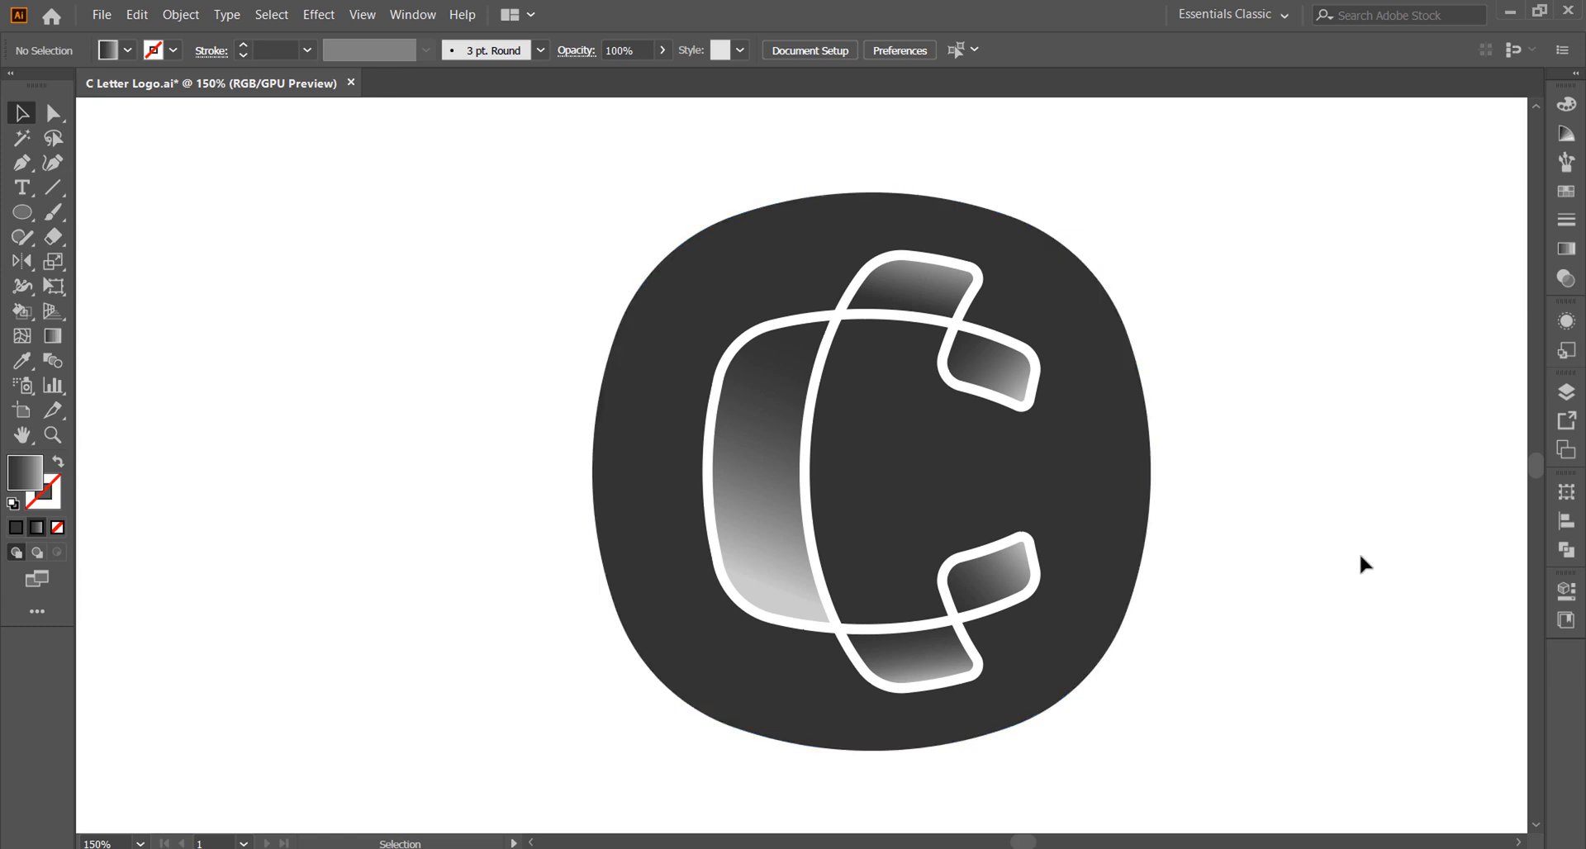
Step: Set the stroke of the original C's white outline to 5 pt
left_click(1024, 406)
left_click(307, 50)
left_click(330, 231)
left_click(489, 314)
scroll(489, 314, "down", 1)
scroll(1113, 583, "down", 1)
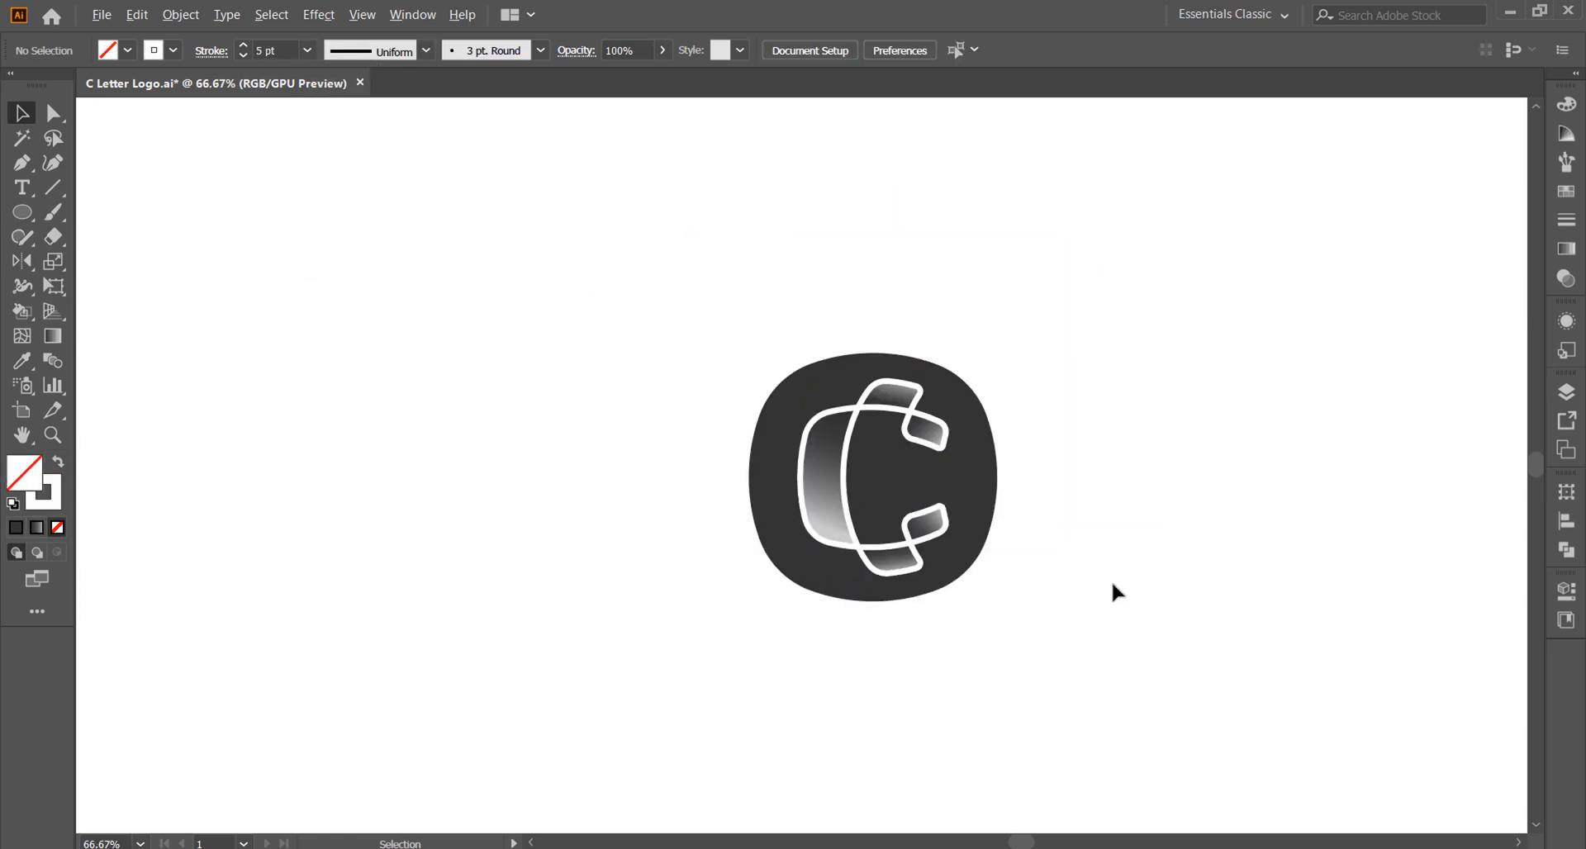
Step: Draw a closed curved patch over the white band at the upper right outline crossing, filled with the background's dark grey and without stroke
scroll(984, 471, "up", 8)
key("p")
left_click(839, 270)
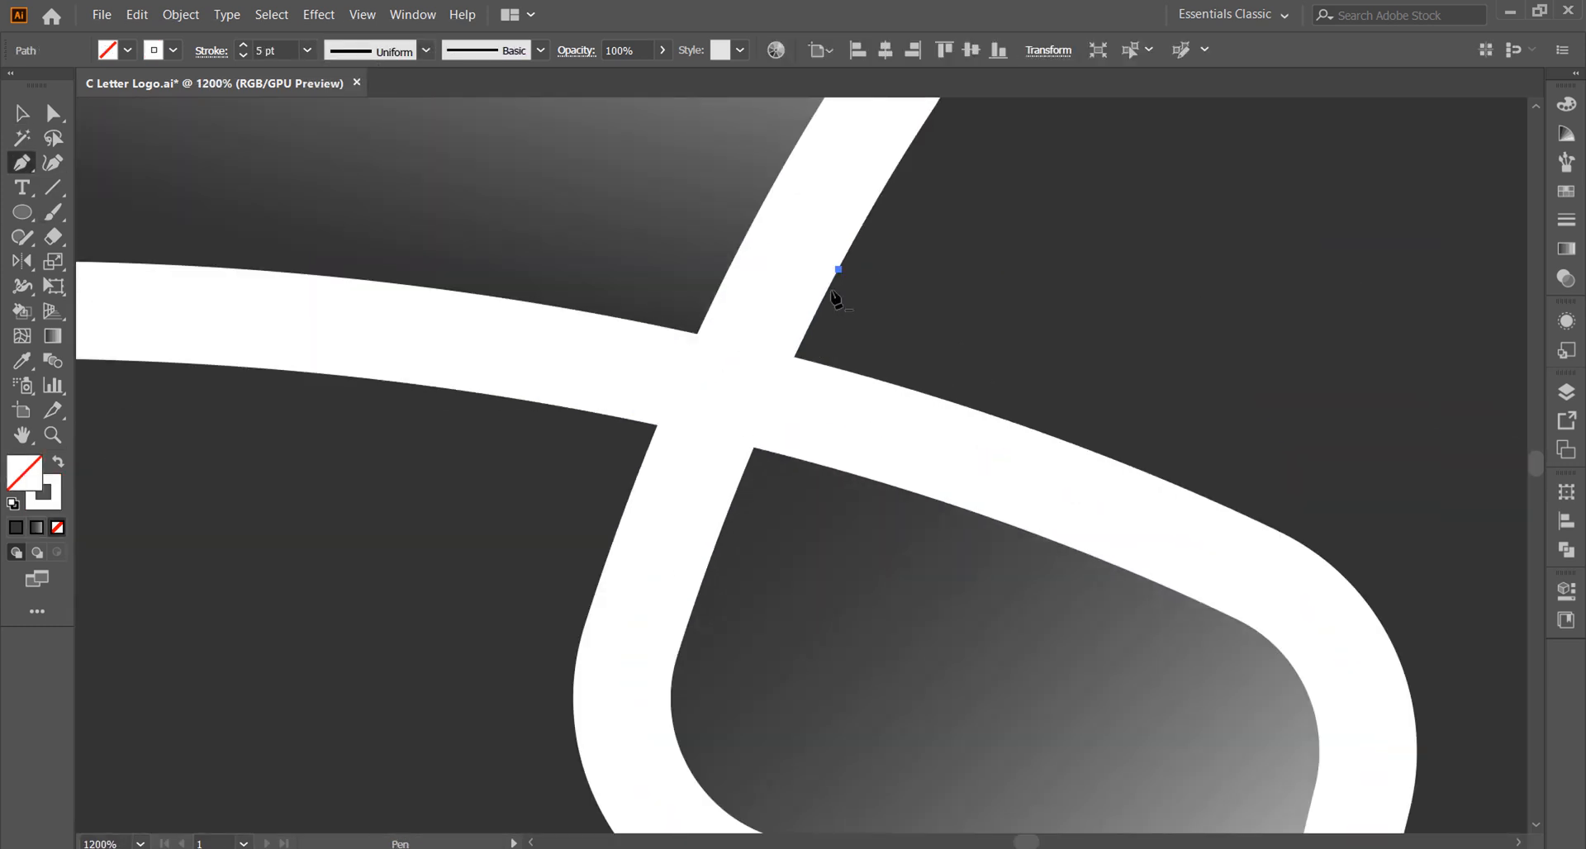
left_click_drag(694, 616, 695, 620)
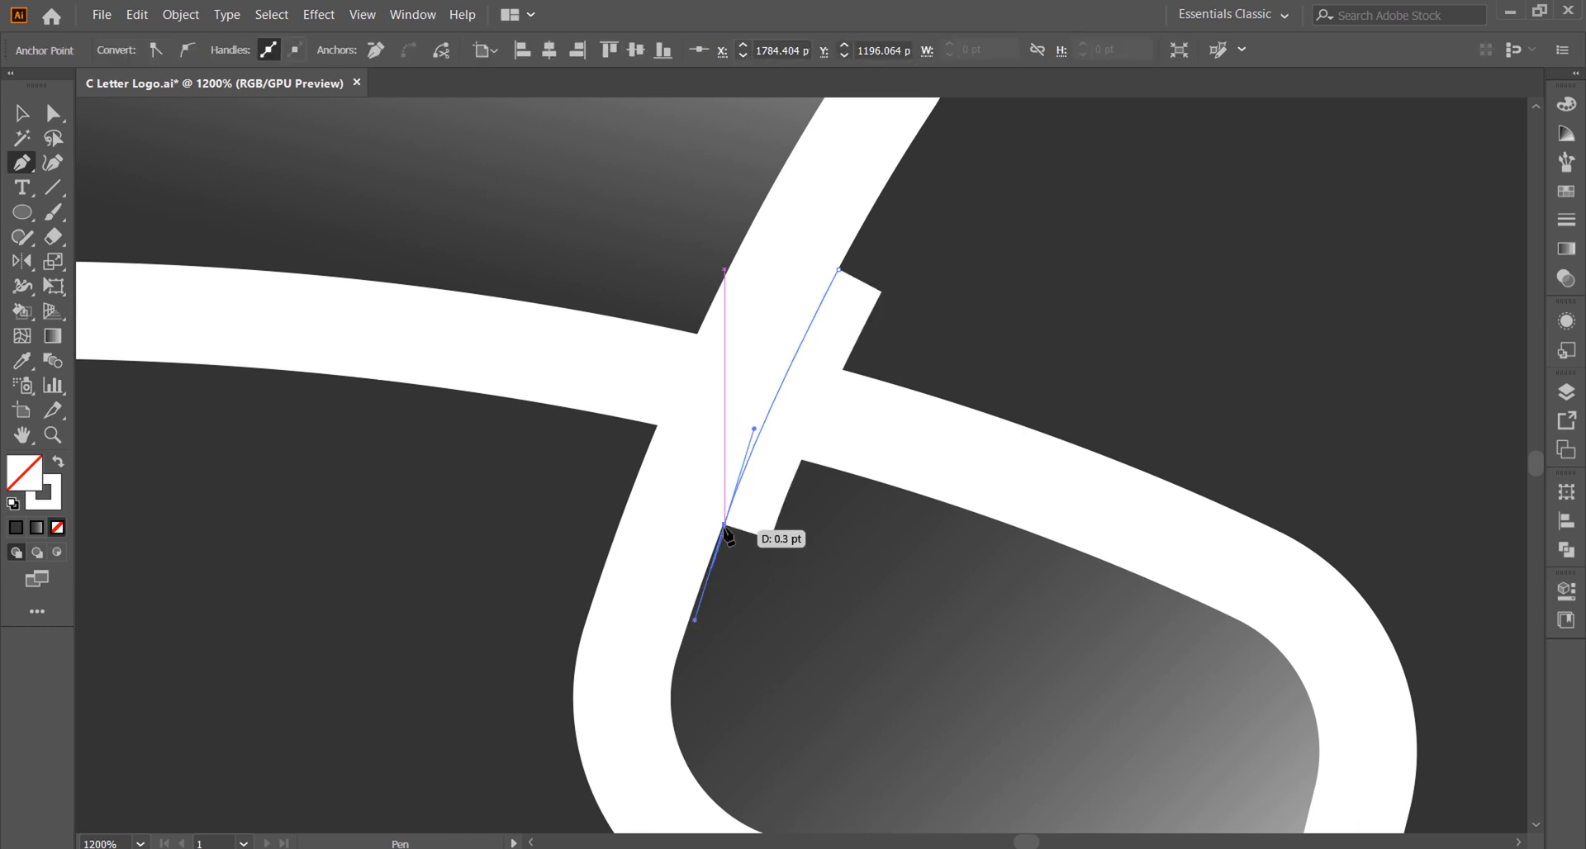
left_click_drag(996, 353, 1102, 322)
left_click(838, 270)
key("i")
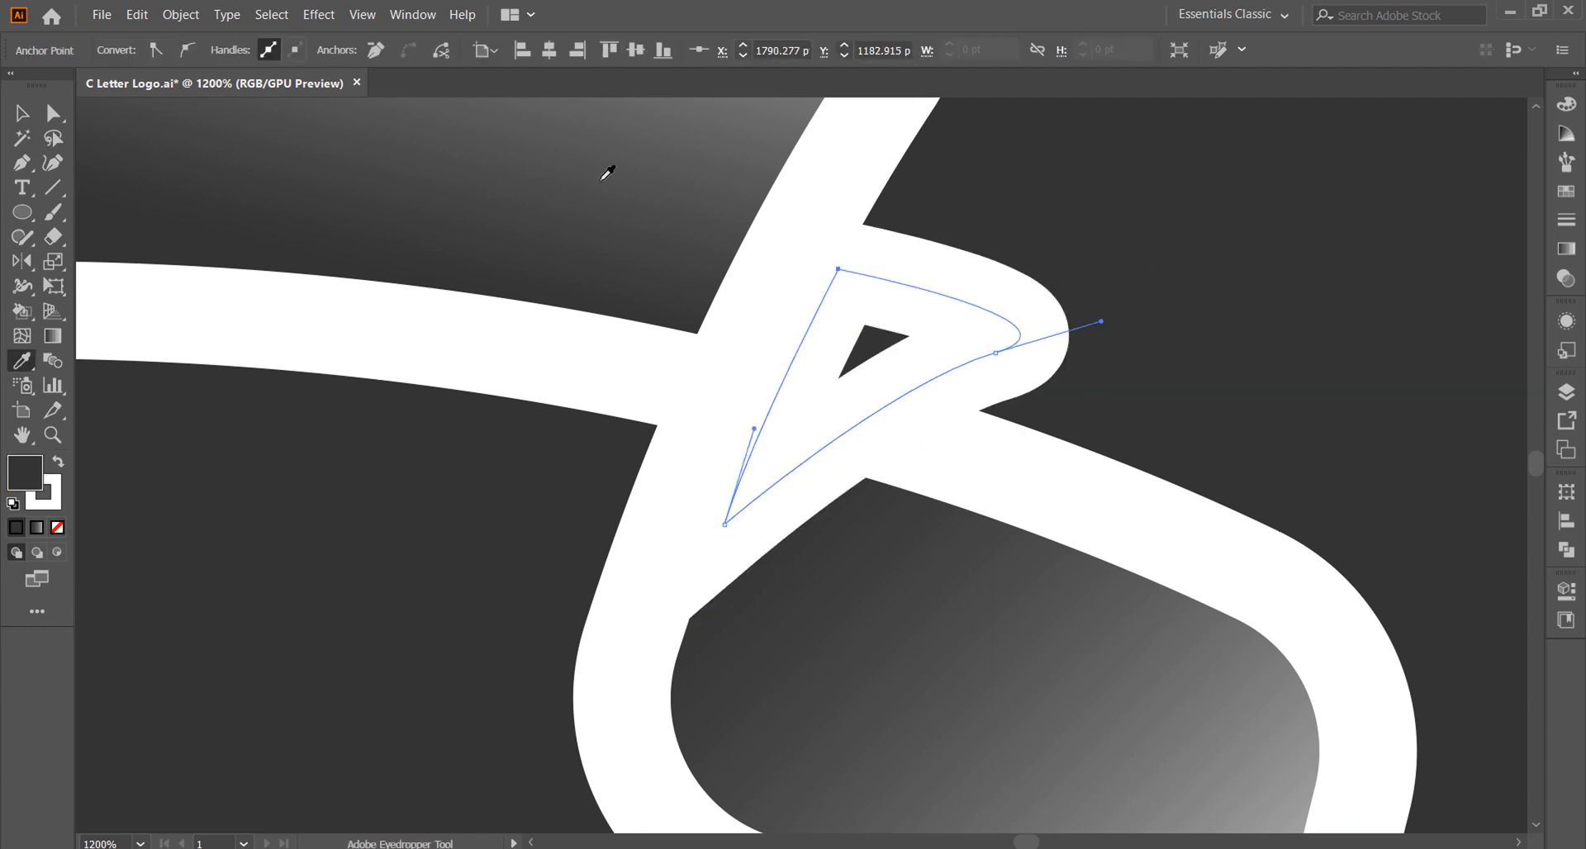
left_click(1110, 341)
scroll(1107, 345, "down", 3)
key("v")
left_click(587, 318)
Step: Draw a dark grey patch over the inner curve's end just beneath the upper left outline crossing
scroll(893, 405, "down", 1)
scroll(740, 401, "up", 4)
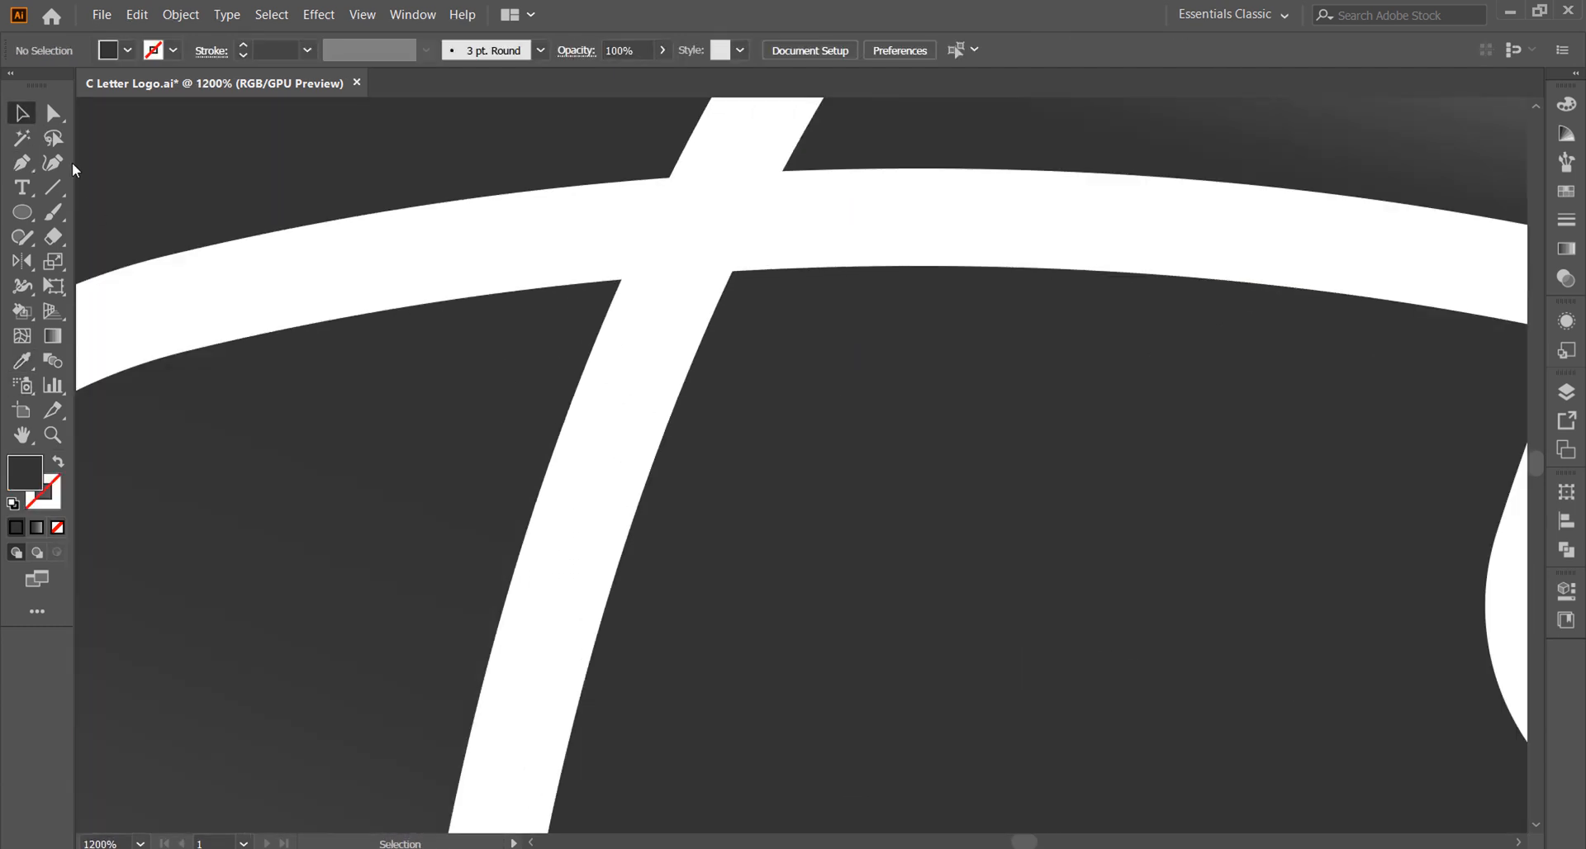
key("p")
scroll(502, 248, "up", 2)
left_click(479, 237)
left_click_drag(1018, 198, 1214, 203)
left_click(908, 465)
left_click(354, 252)
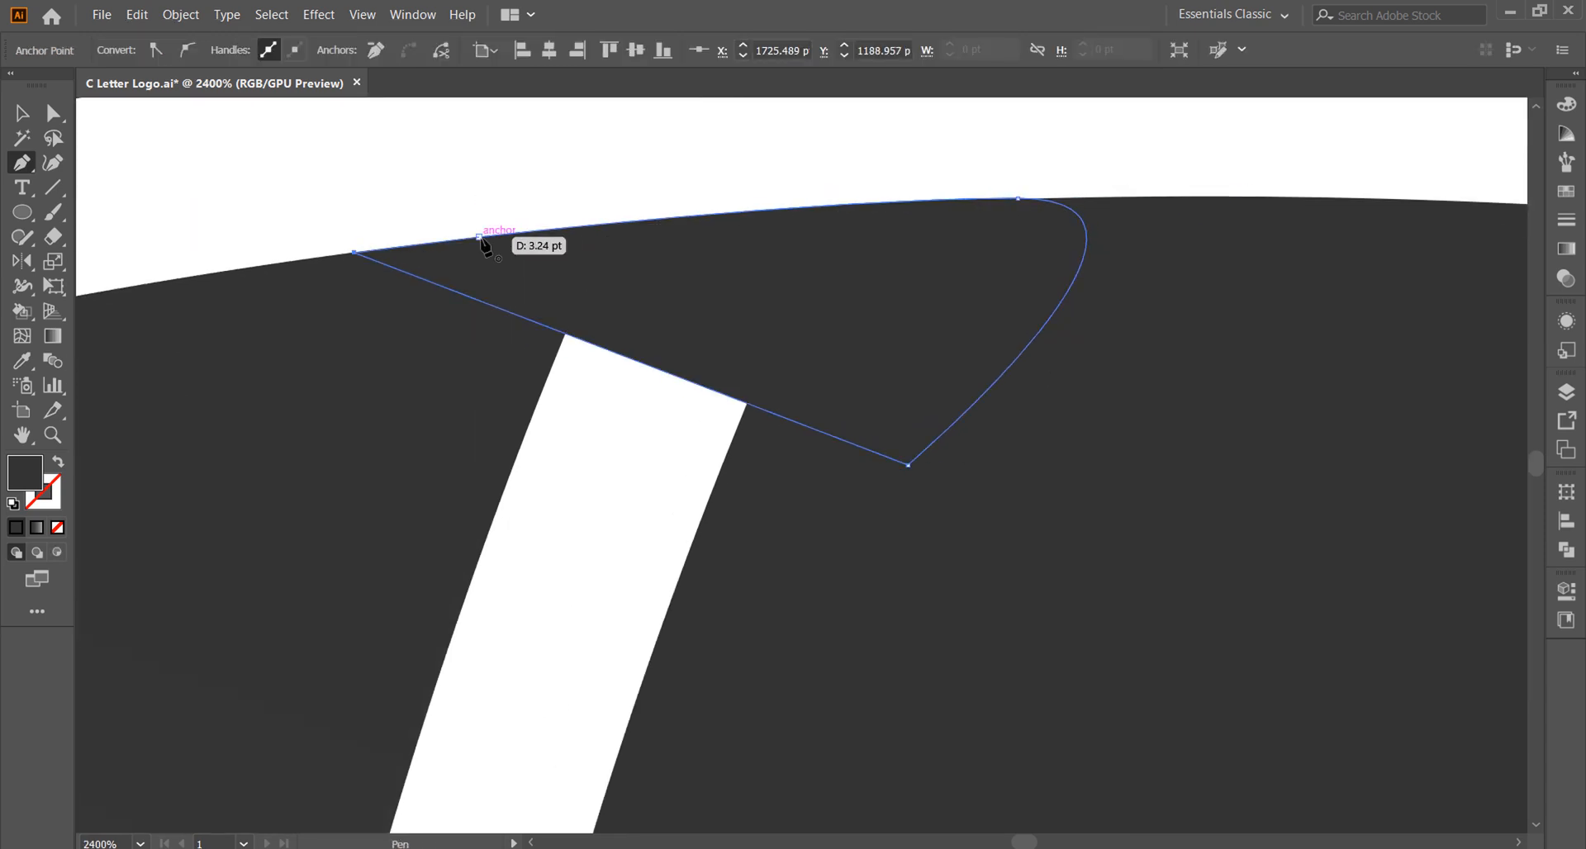
left_click(480, 237)
scroll(676, 356, "down", 6)
key("v")
left_click(160, 131)
Step: Draw a dark grey patch at the lower left crossing, leaving a gap between the inner curve and the bottom band
scroll(643, 362, "down", 2)
scroll(1011, 453, "down", 1)
scroll(711, 617, "up", 2)
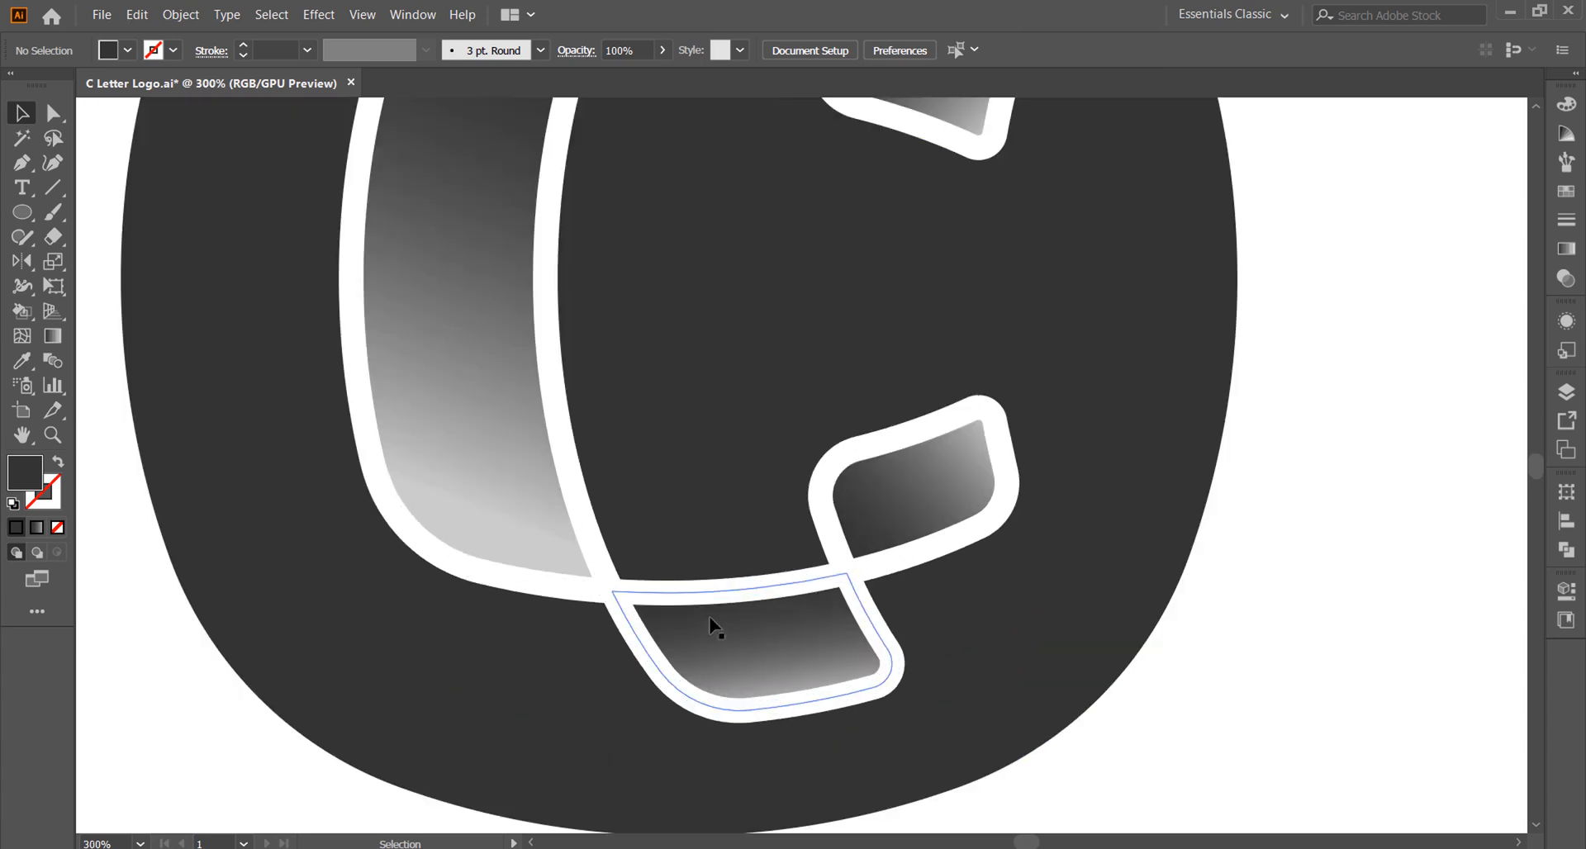
scroll(712, 626, "down", 2)
scroll(708, 679, "up", 3)
key("p")
scroll(492, 447, "up", 2)
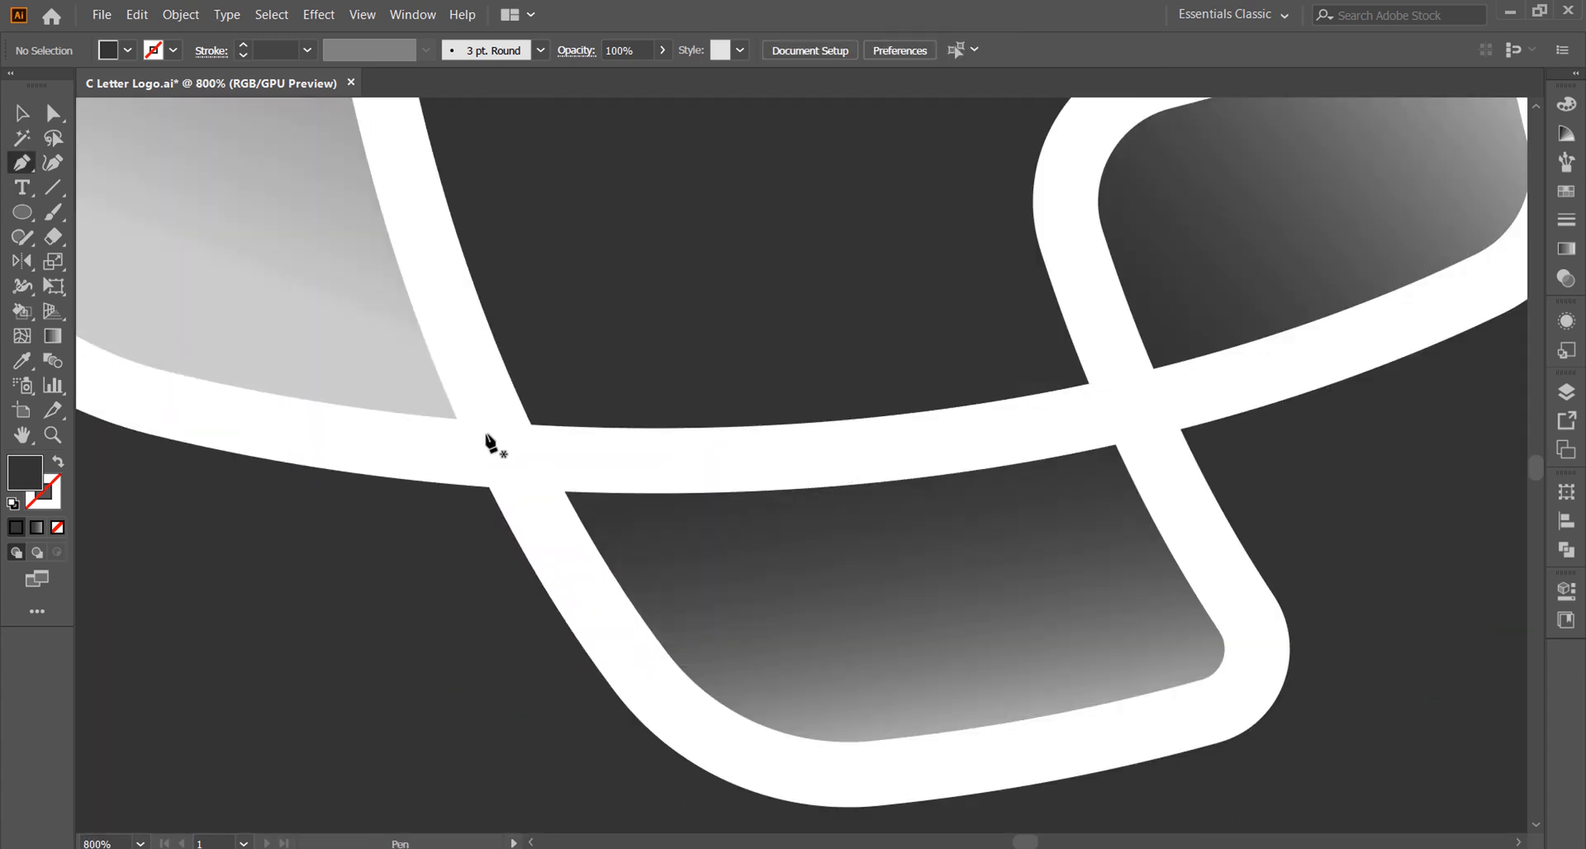
left_click(492, 332)
left_click(643, 615)
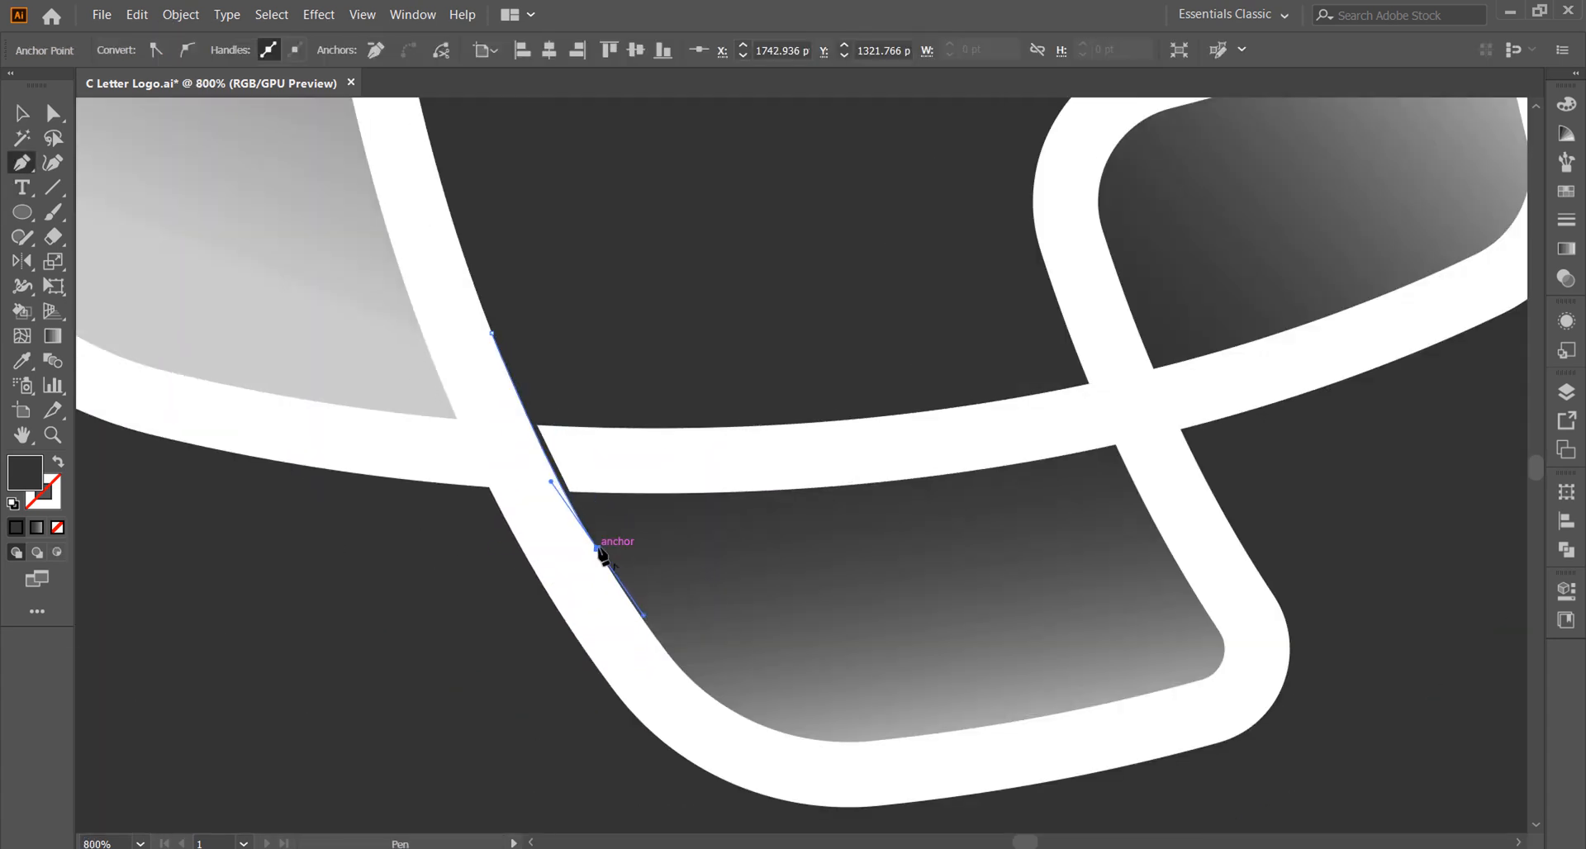
left_click_drag(641, 281, 658, 253)
left_click(491, 332)
scroll(648, 496, "down", 2)
left_click(1256, 542, "ctrl")
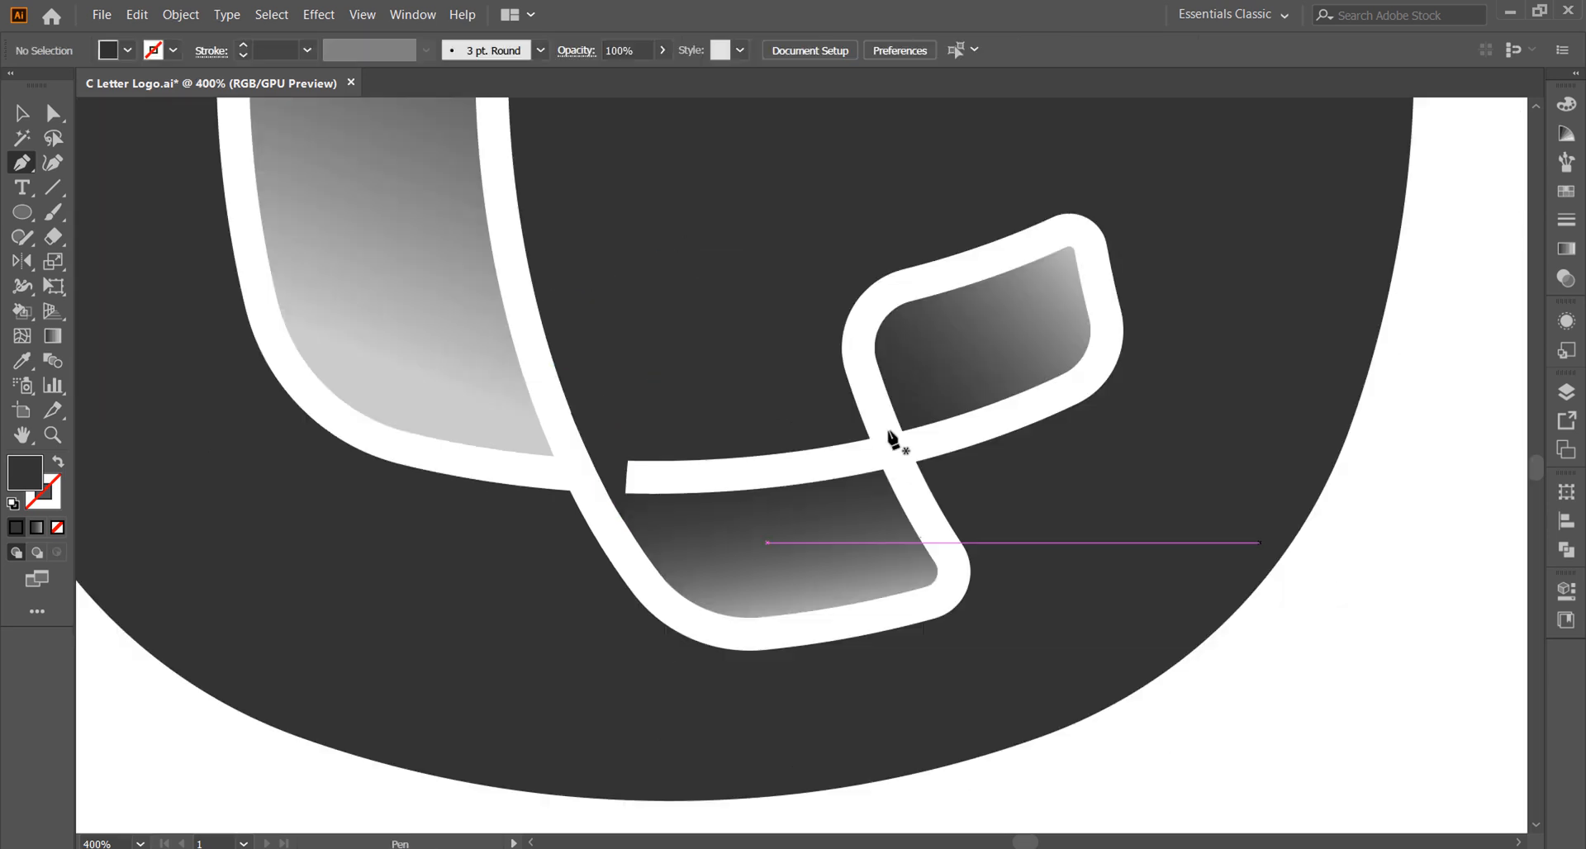
Step: Draw a dark grey patch below the lower right outline crossing and pull its right corner anchor slightly down
scroll(896, 438, "up", 1)
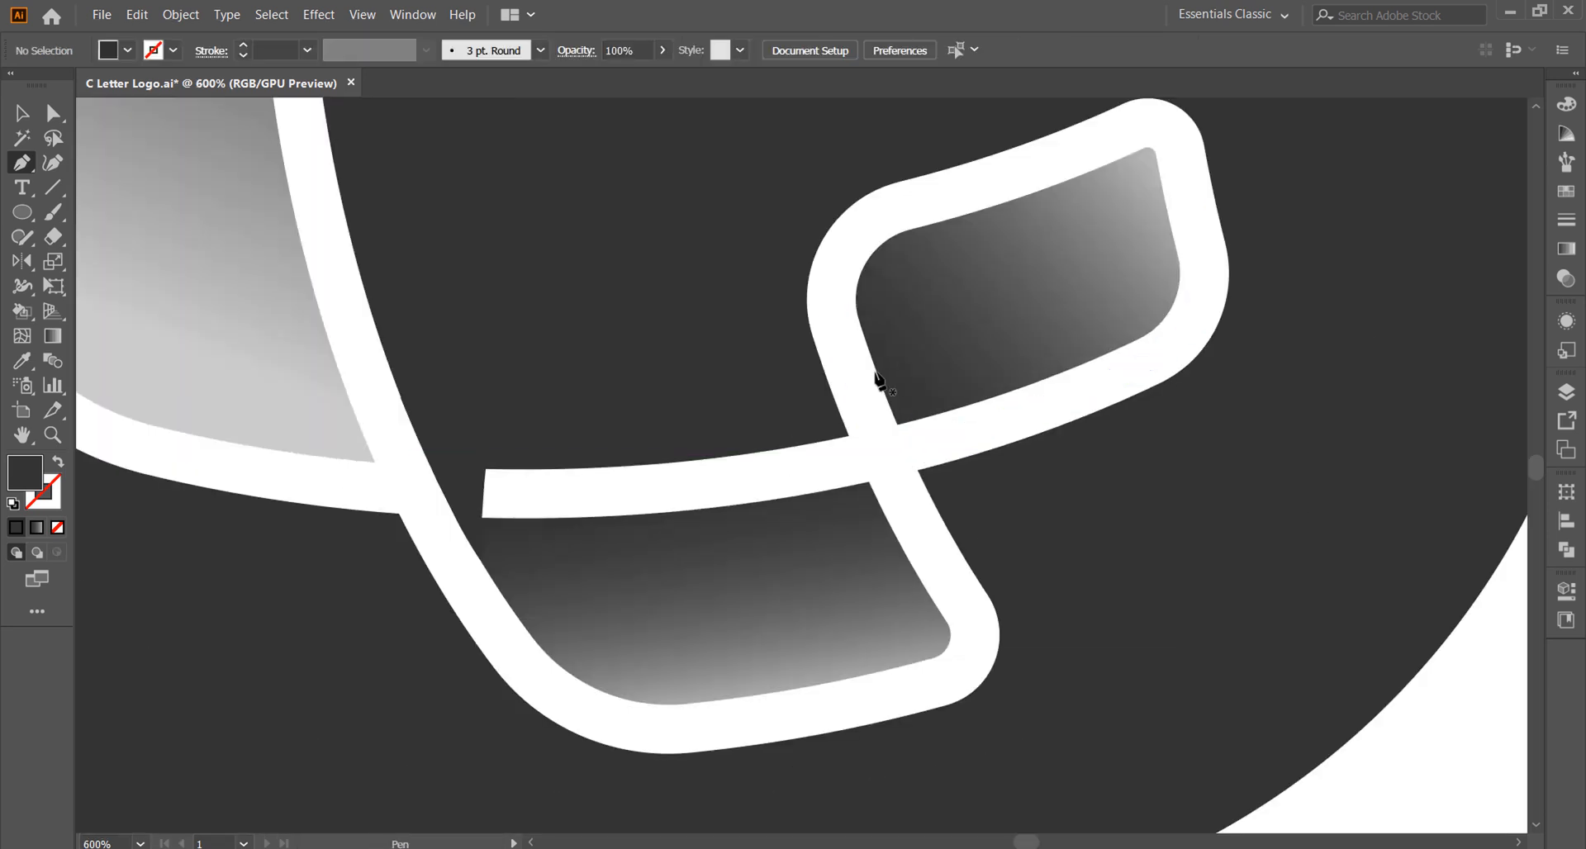
left_click(968, 465)
scroll(942, 483, "up", 1)
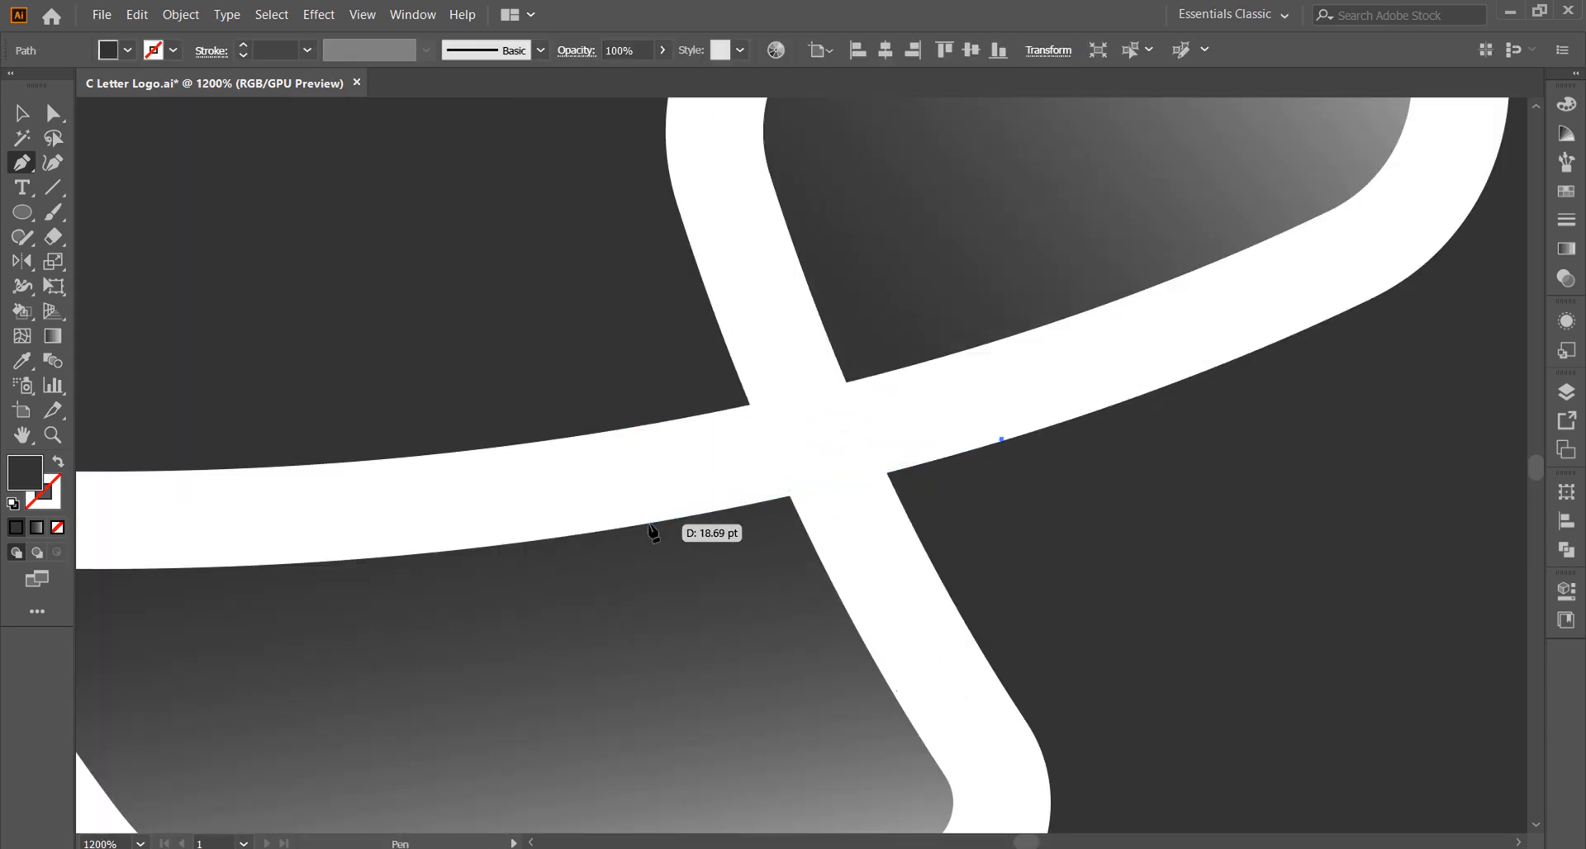
left_click_drag(625, 524, 635, 533)
left_click_drag(1020, 537, 1140, 505)
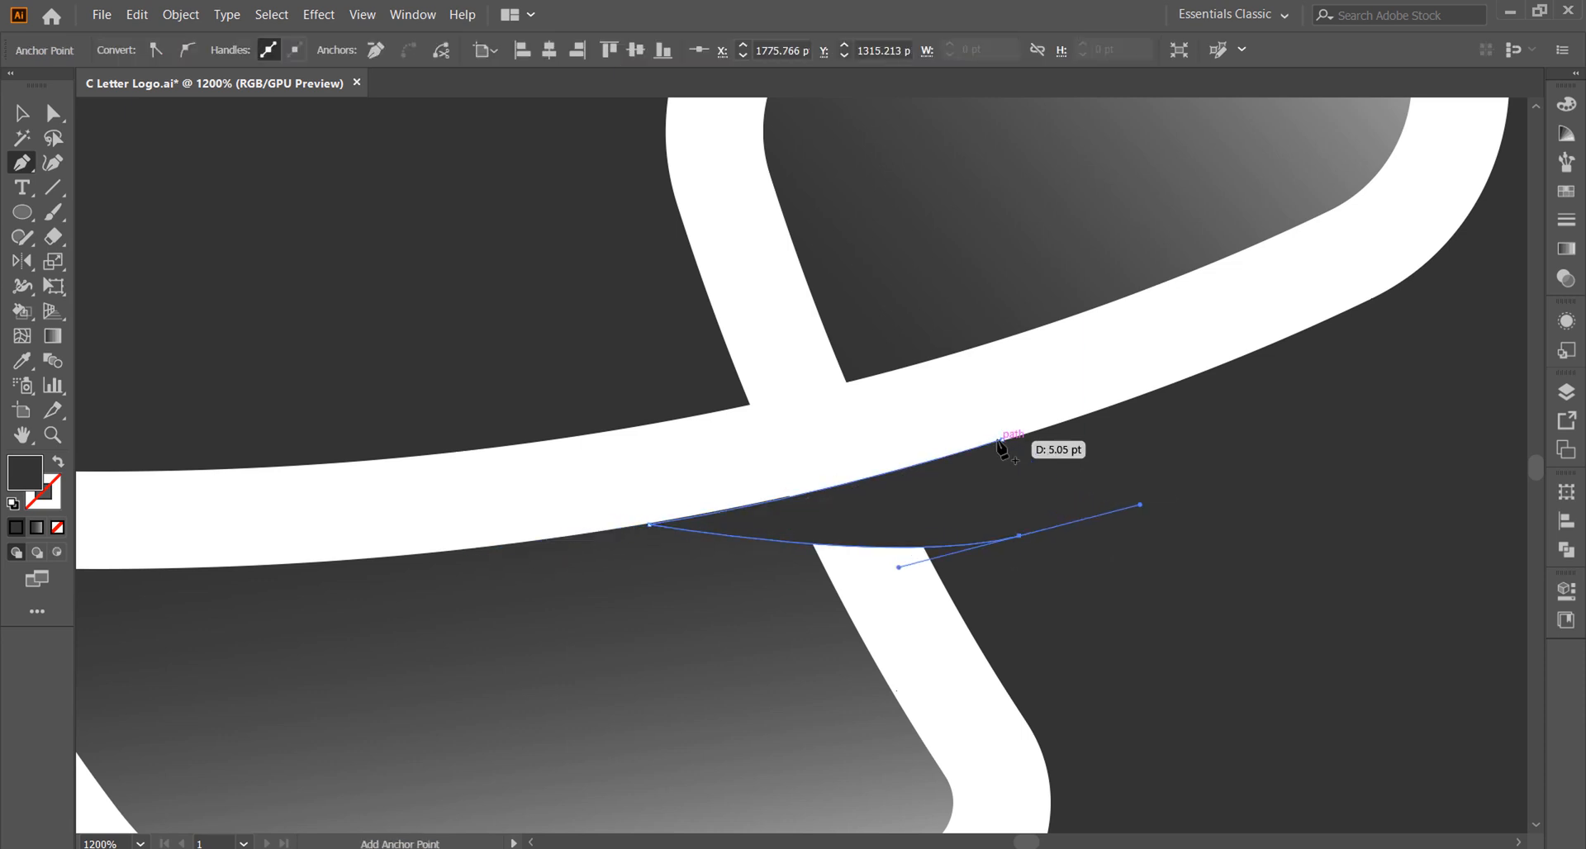
left_click(1003, 440)
left_click(57, 115)
left_click_drag(1003, 444, 1019, 485)
scroll(1009, 440, "down", 3)
left_click(1294, 681)
Step: Save the document with the overlapping outline gaps in place
scroll(992, 592, "down", 5)
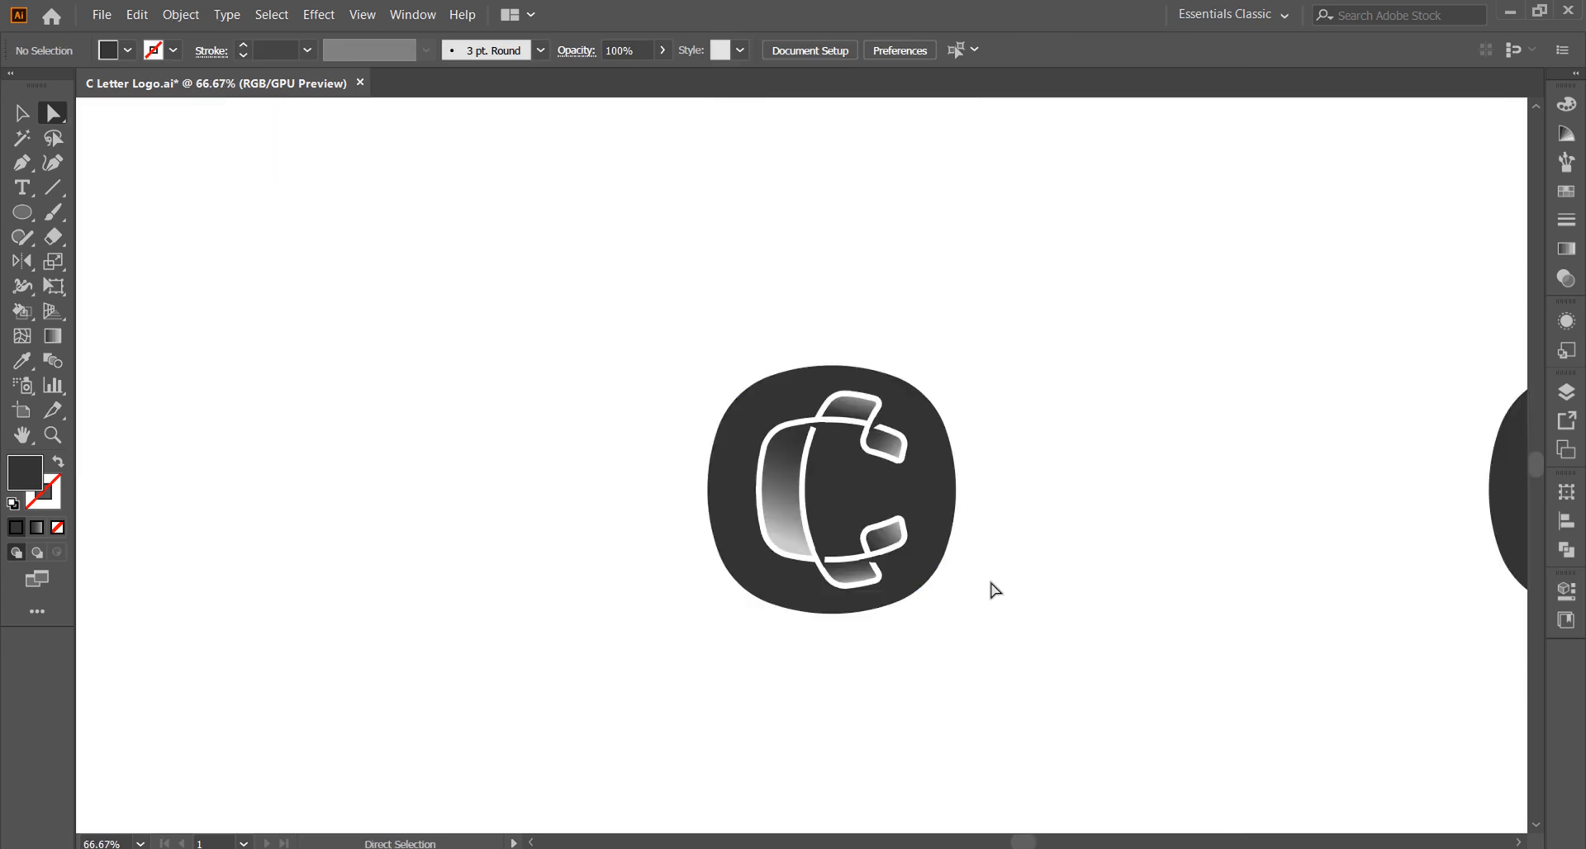
scroll(762, 552, "up", 1)
key("ctrl+s")
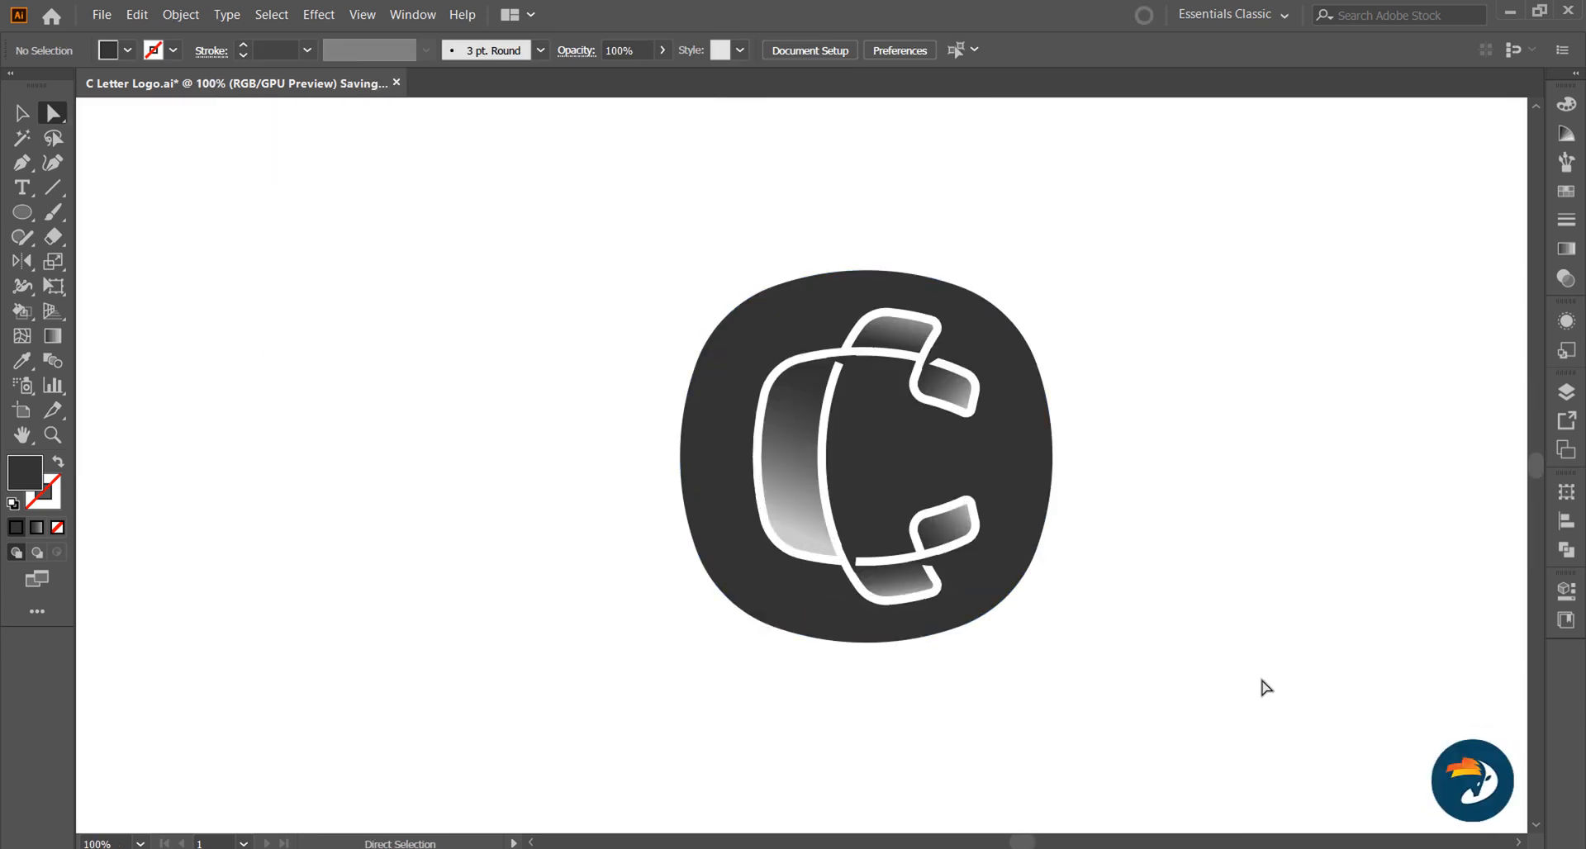
Step: Redirect the upper middle segment's gradient to 9.8° so its light end lies on the left
left_click_drag(1217, 589, 1158, 590)
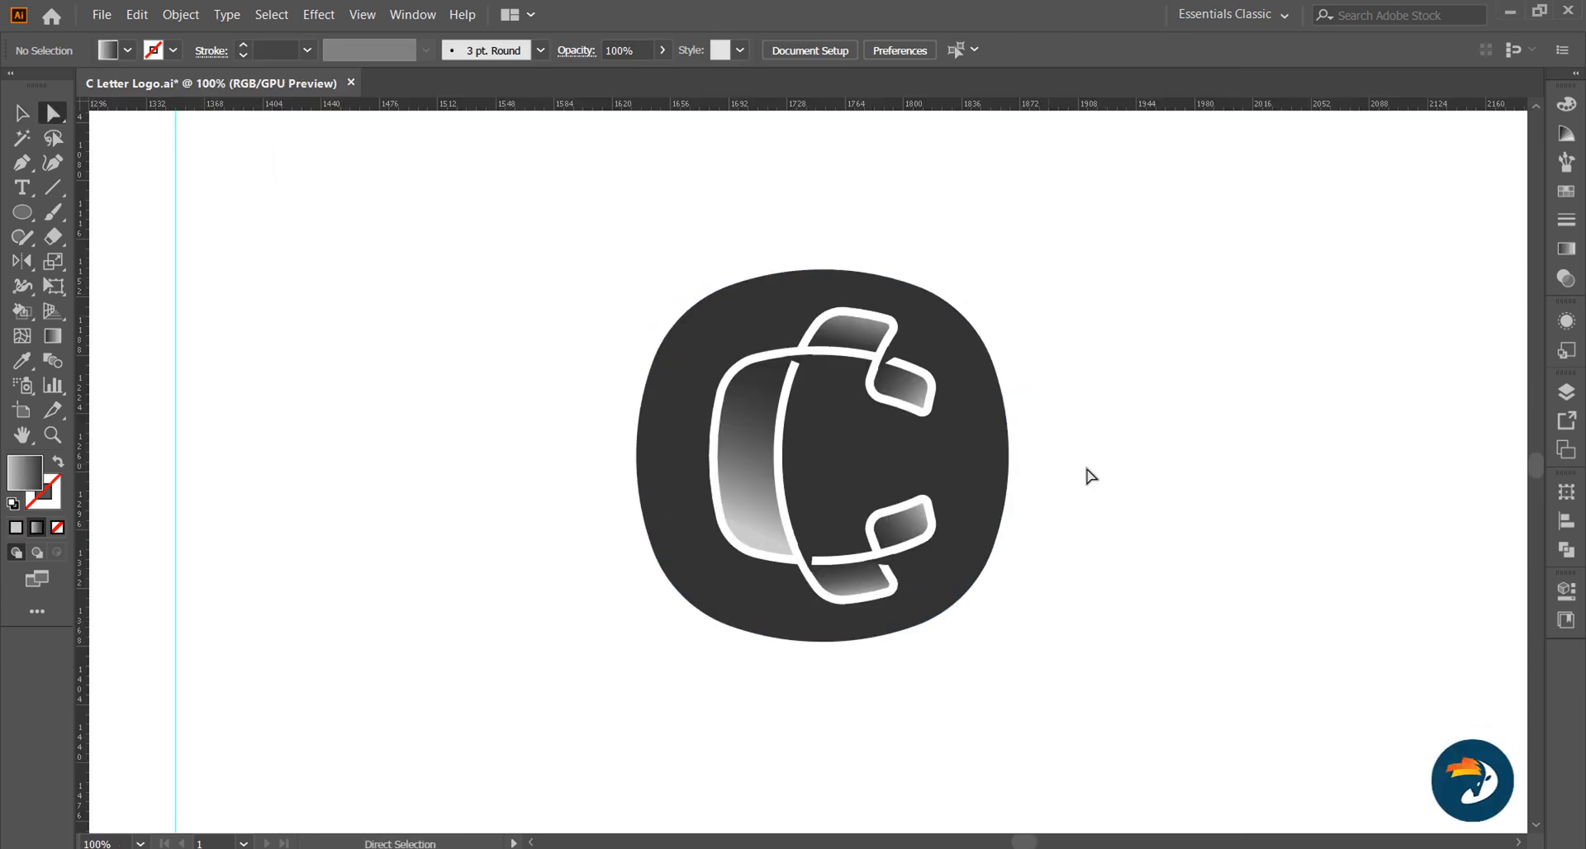
left_click(859, 336)
left_click(1573, 249)
key("g")
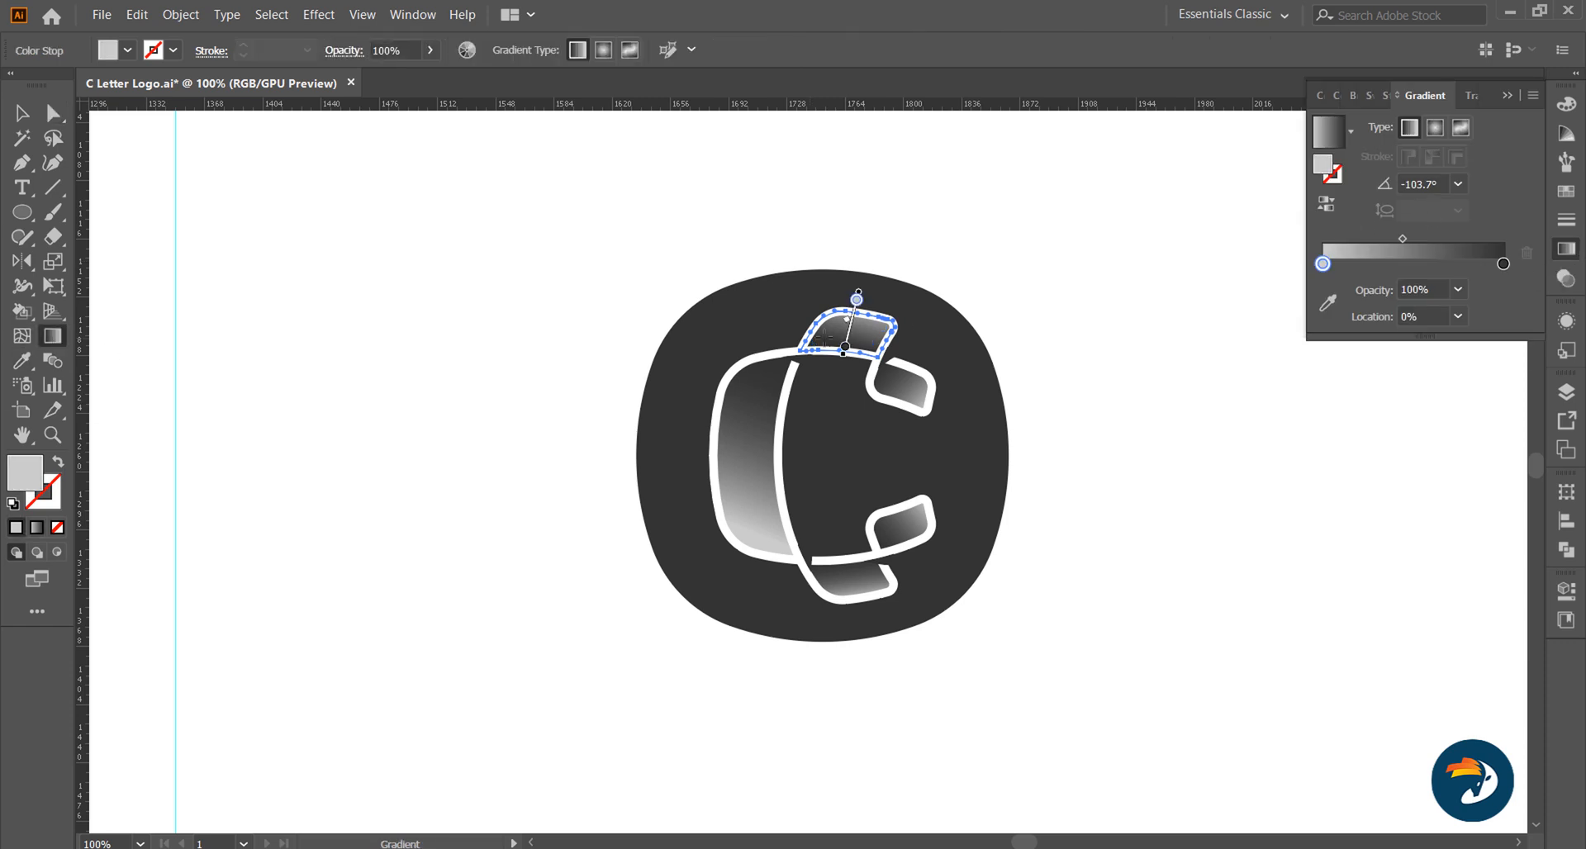
left_click(1106, 441)
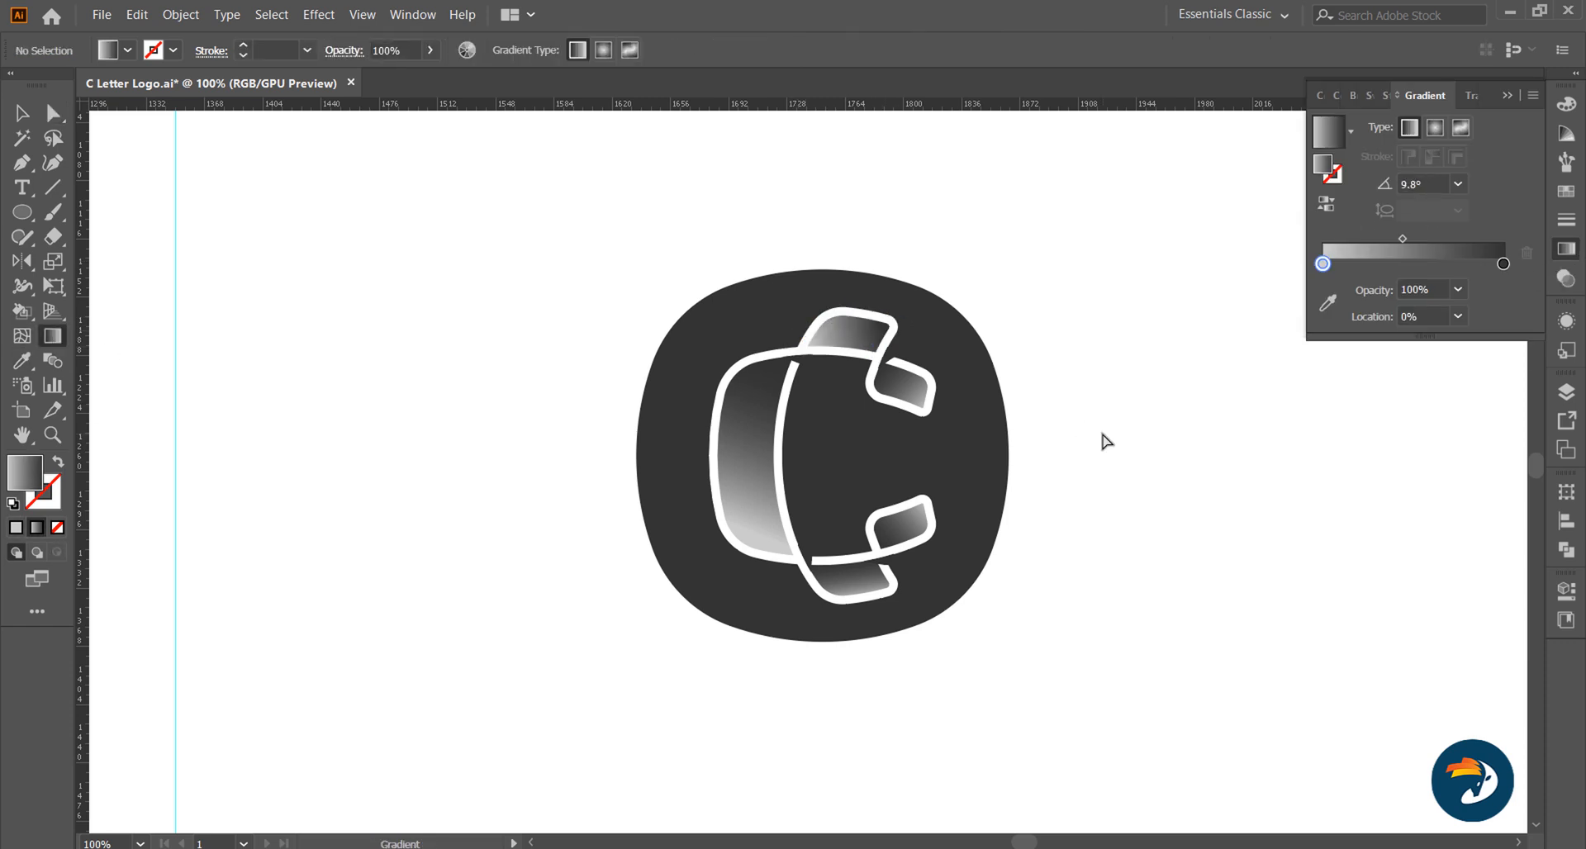
Step: Put the lower middle segment's light gradient stop at 46.54% and give the starting stop the background's dark grey
left_click(851, 583, "ctrl")
mouse_move(1405, 265)
left_mouse_down()
mouse_move(1323, 265)
mouse_move(1408, 267)
left_mouse_up()
left_click(1324, 266)
key("i")
left_click(938, 444, "shift")
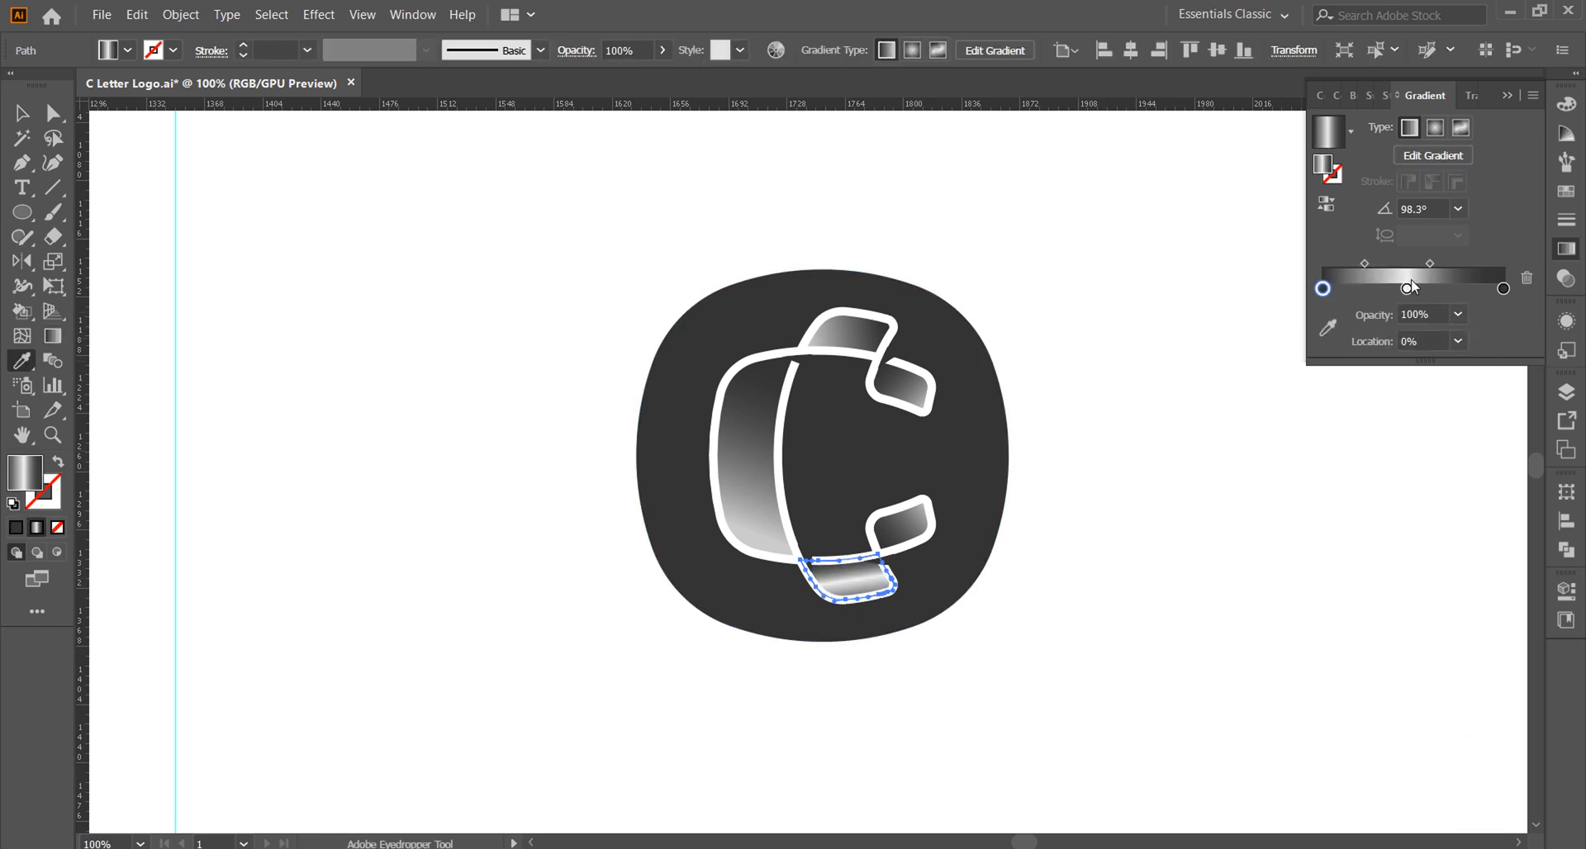
Step: Change the central stop of the lower middle segment's gradient to medium grey
double_click(1407, 290)
left_click(1327, 416)
left_click(1340, 416)
left_click(1490, 210)
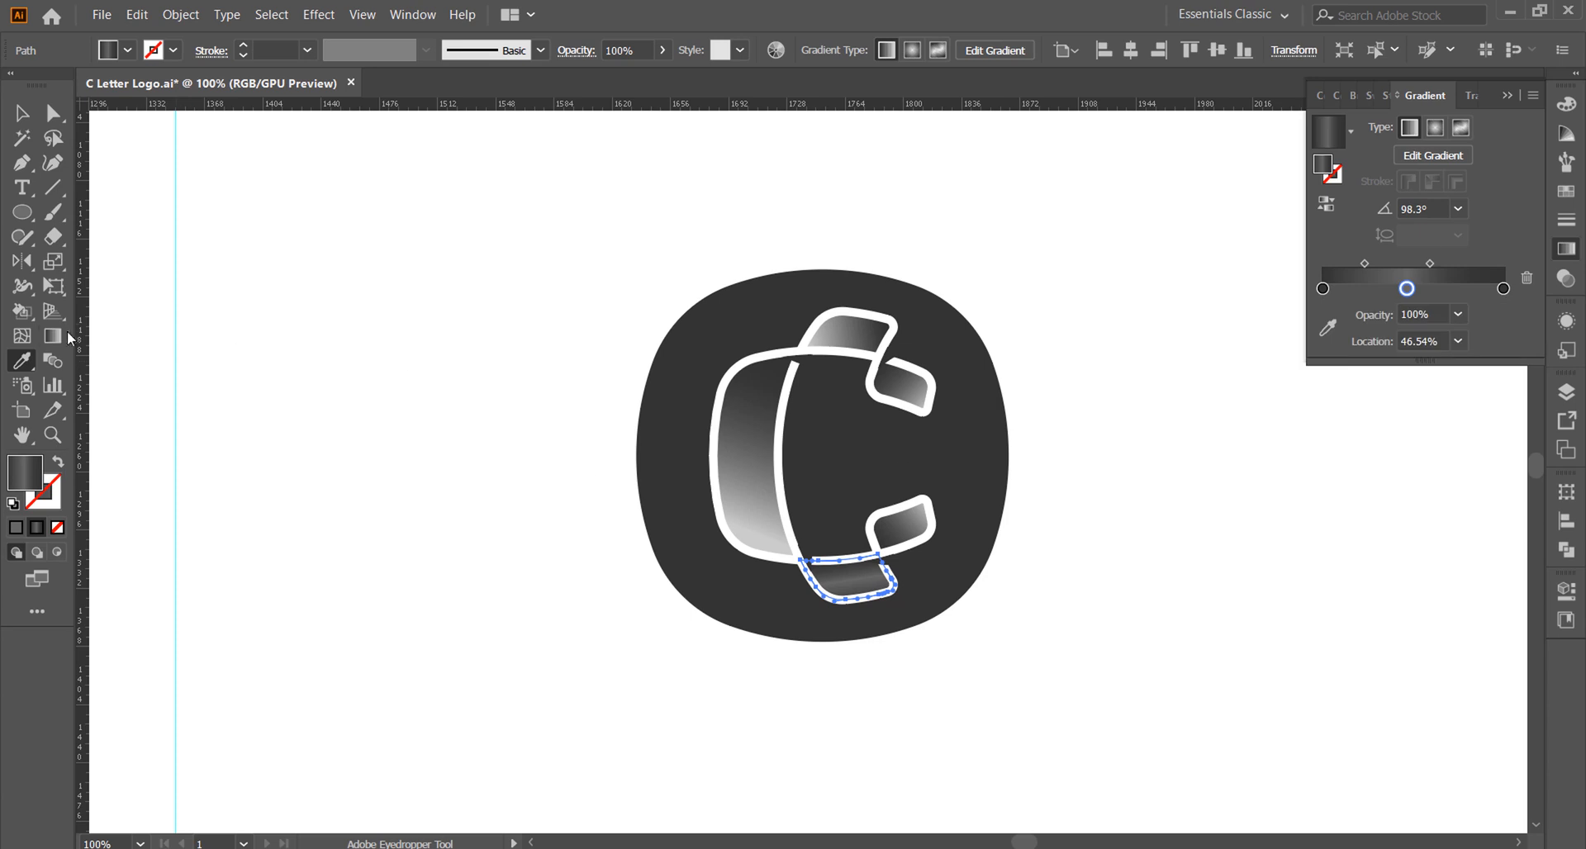
Step: Redirect the lower middle segment's gradient to 8.8° and shift its right midpoint slightly outward
left_click(57, 336)
scroll(865, 603, "up", 1, "alt")
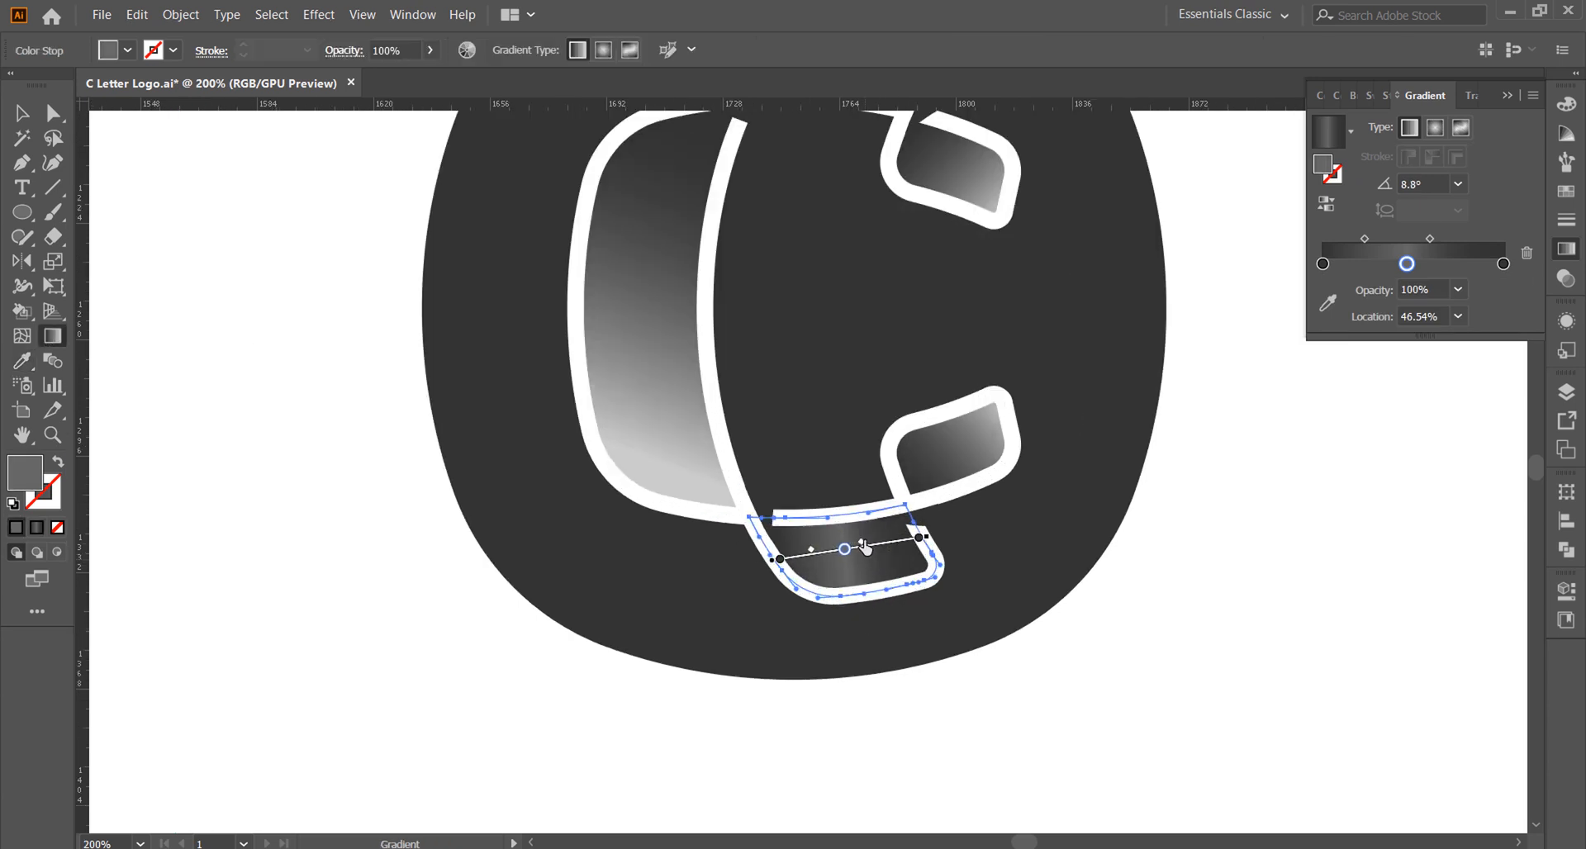
key("ctrl+minus")
key("ctrl+minus")
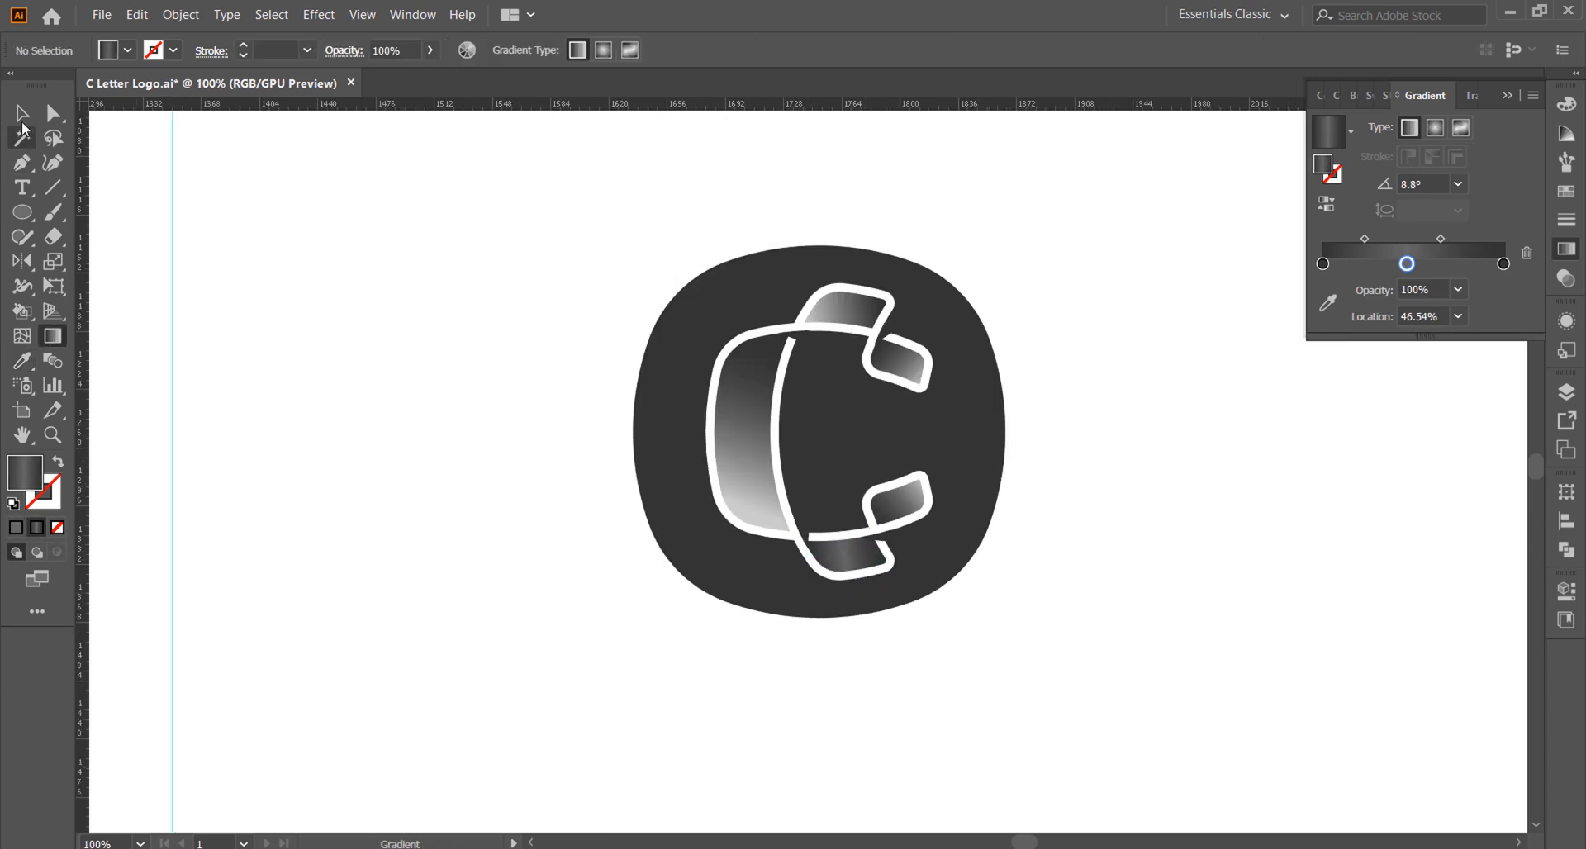
left_click(21, 119)
Step: Expand the C's white outline strokes into filled shapes
scroll(826, 332, "up", 1, "alt")
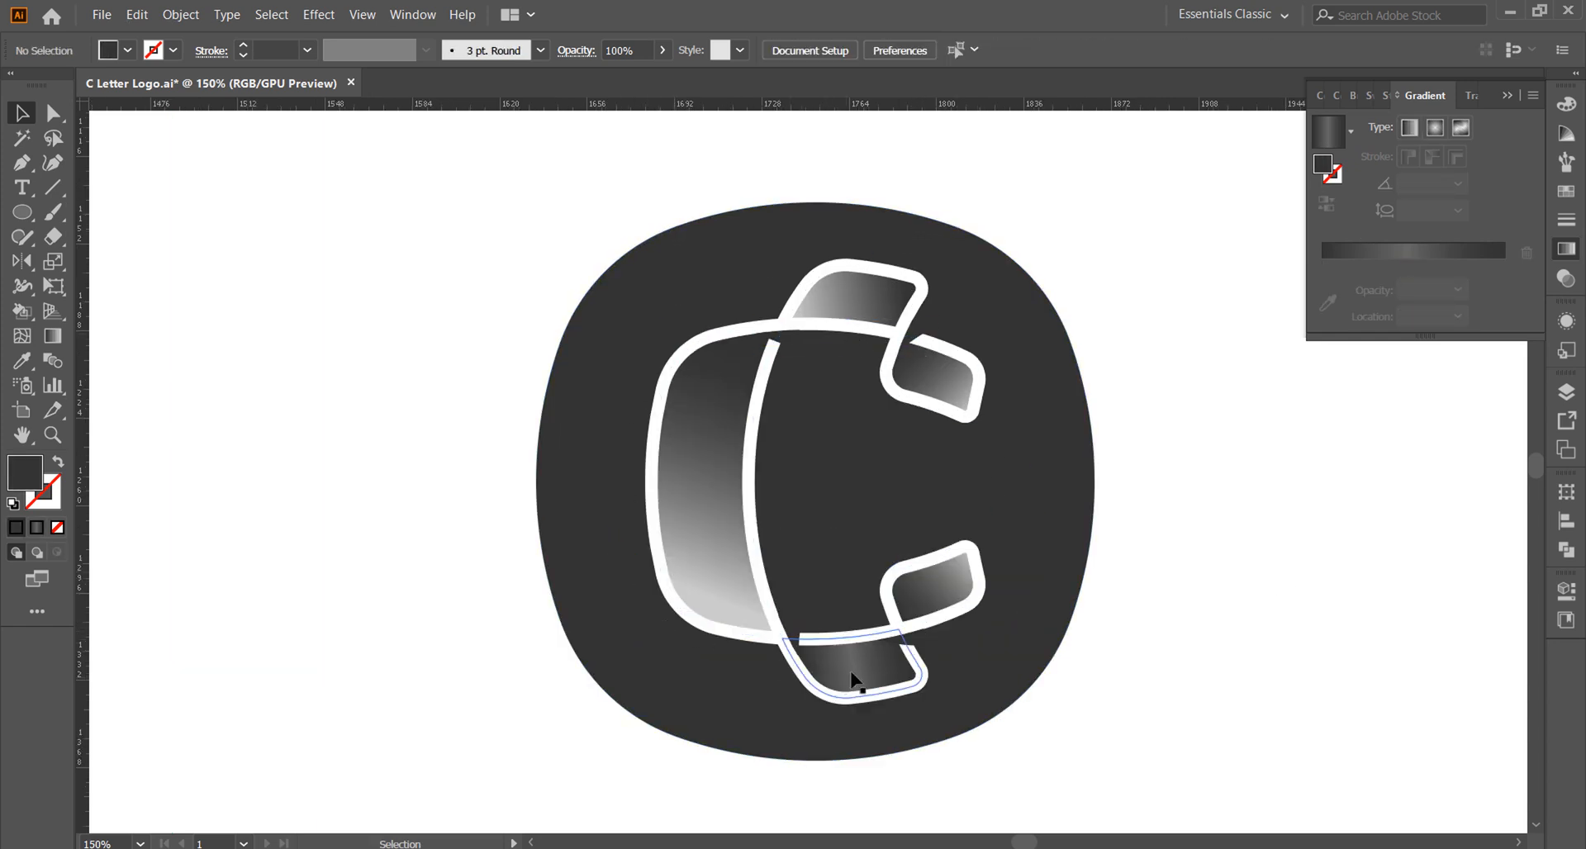
left_click(791, 334)
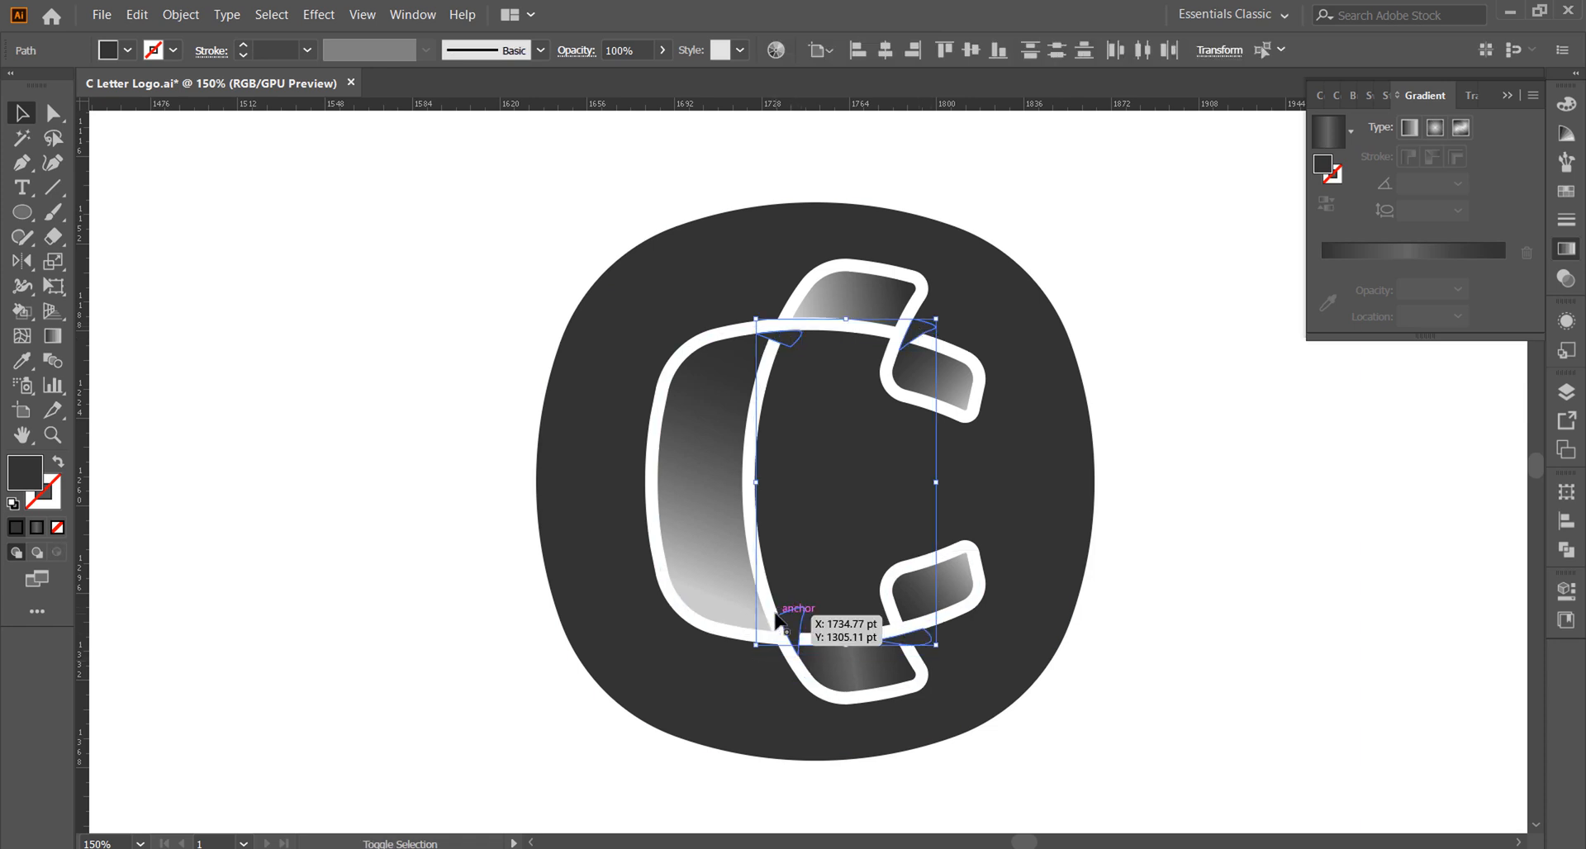
left_click(498, 407)
left_click(908, 397)
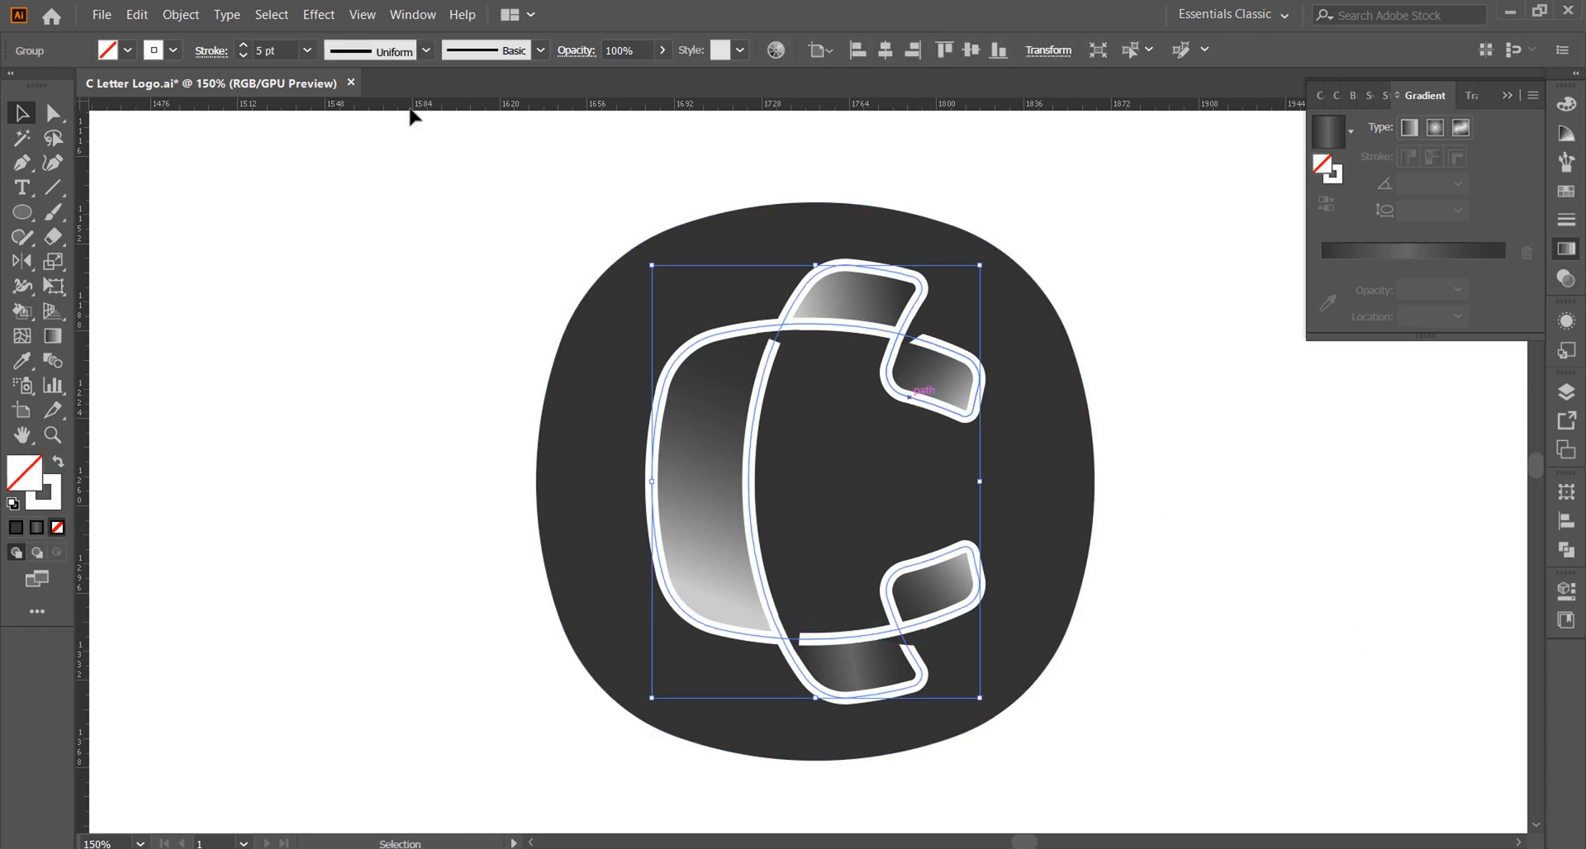
left_click(181, 15)
left_click(214, 227)
left_click(781, 584)
left_click(1144, 537)
Step: Select the expanded outline with all four dark patches and cut away the covered pieces at the upper crossings with Shape Builder
left_click(920, 332)
left_click(788, 339, "shift")
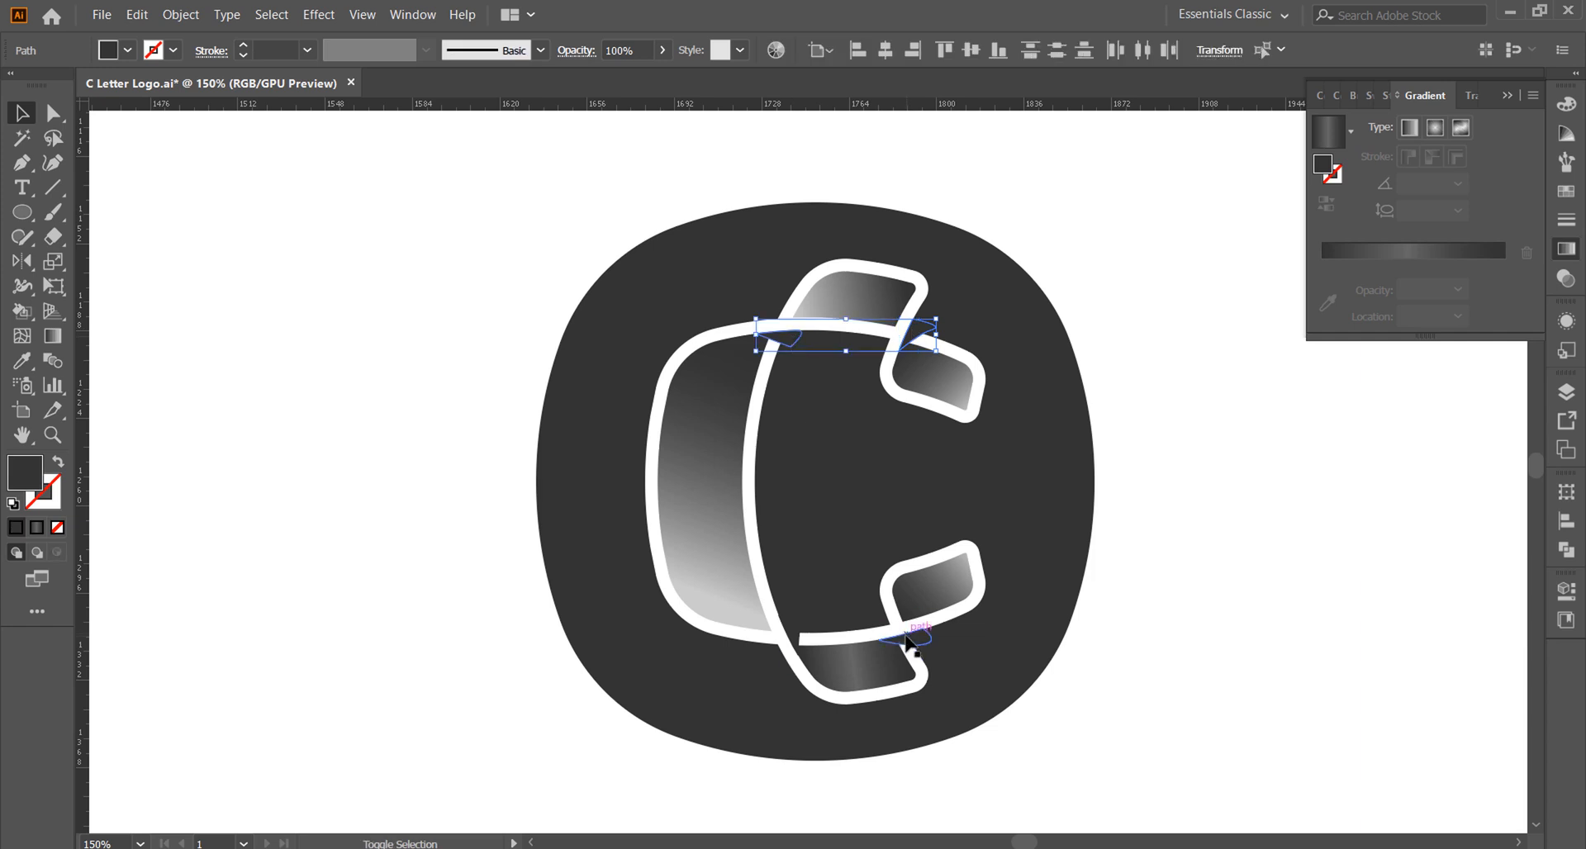
left_click(916, 639, "shift")
left_click(795, 620, "shift")
left_click(768, 602, "shift")
key("shift+m")
scroll(795, 325, "up", 4)
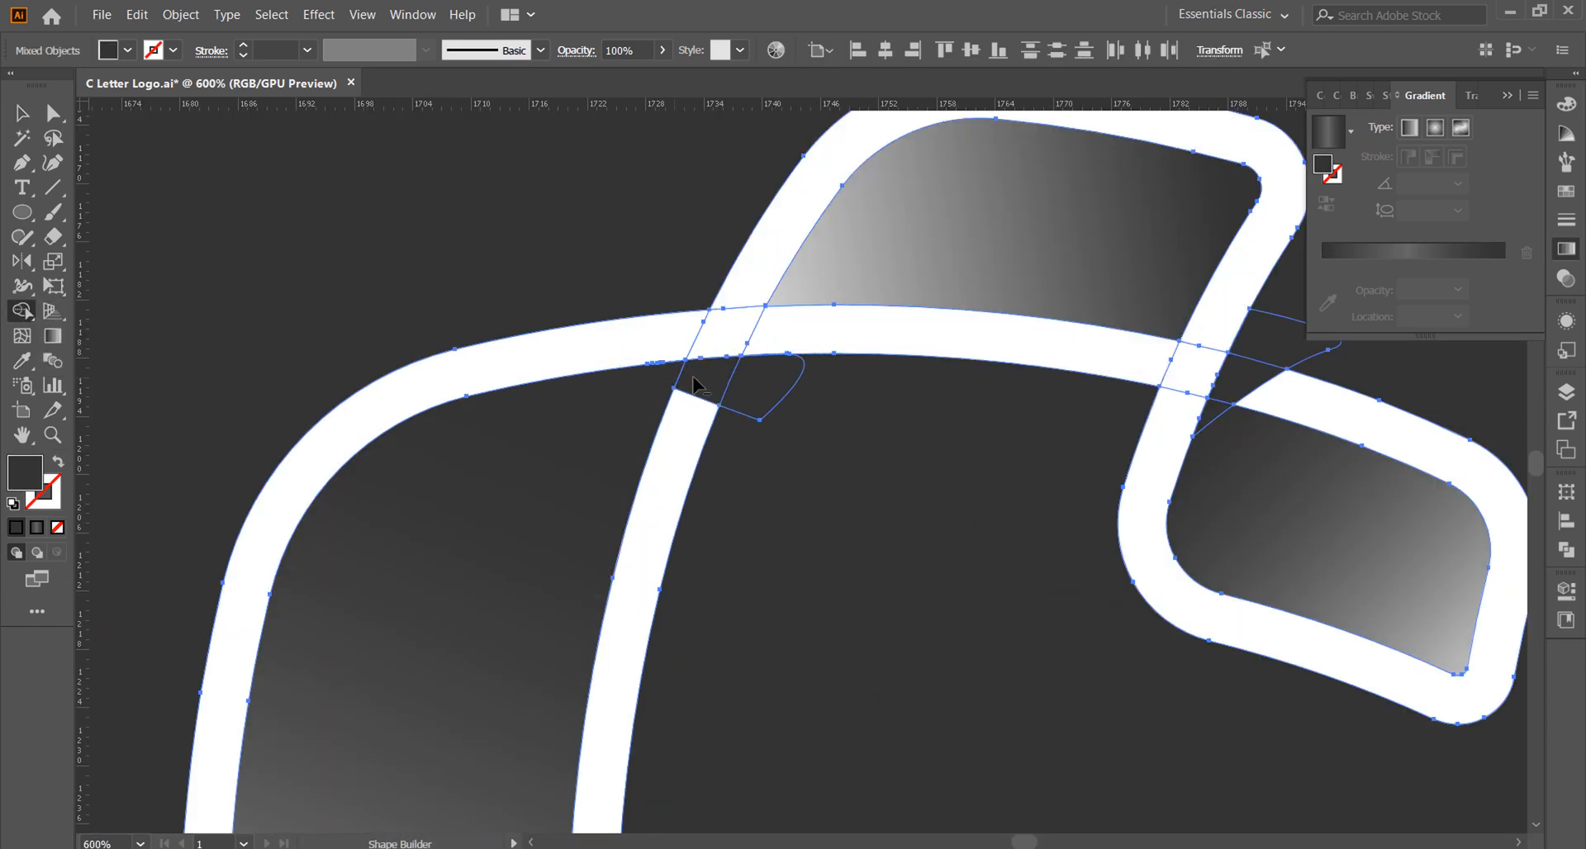
left_click(1213, 409, "alt")
Step: Cut away the patches and covered outline pieces at the two lower crossings with Shape Builder and clear the selection
scroll(928, 312, "down", 4)
scroll(1004, 640, "up", 6)
left_click(977, 671, "alt")
scroll(983, 665, "down", 6)
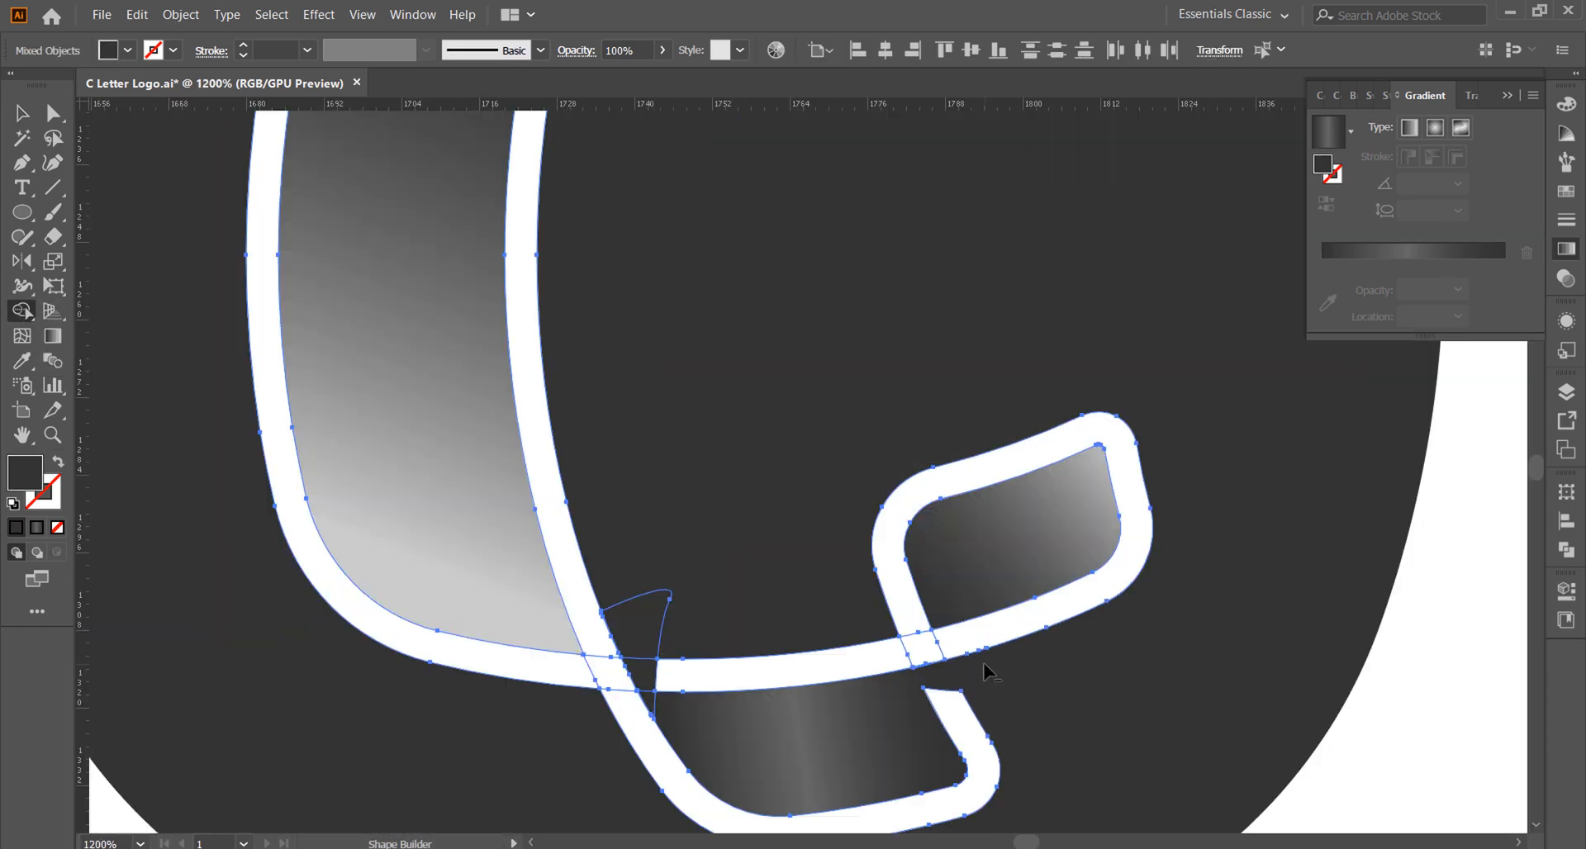
scroll(843, 665, "up", 5)
left_click(832, 712, "alt")
scroll(790, 628, "down", 4)
left_click(21, 116)
left_click(255, 374)
scroll(447, 492, "down", 2)
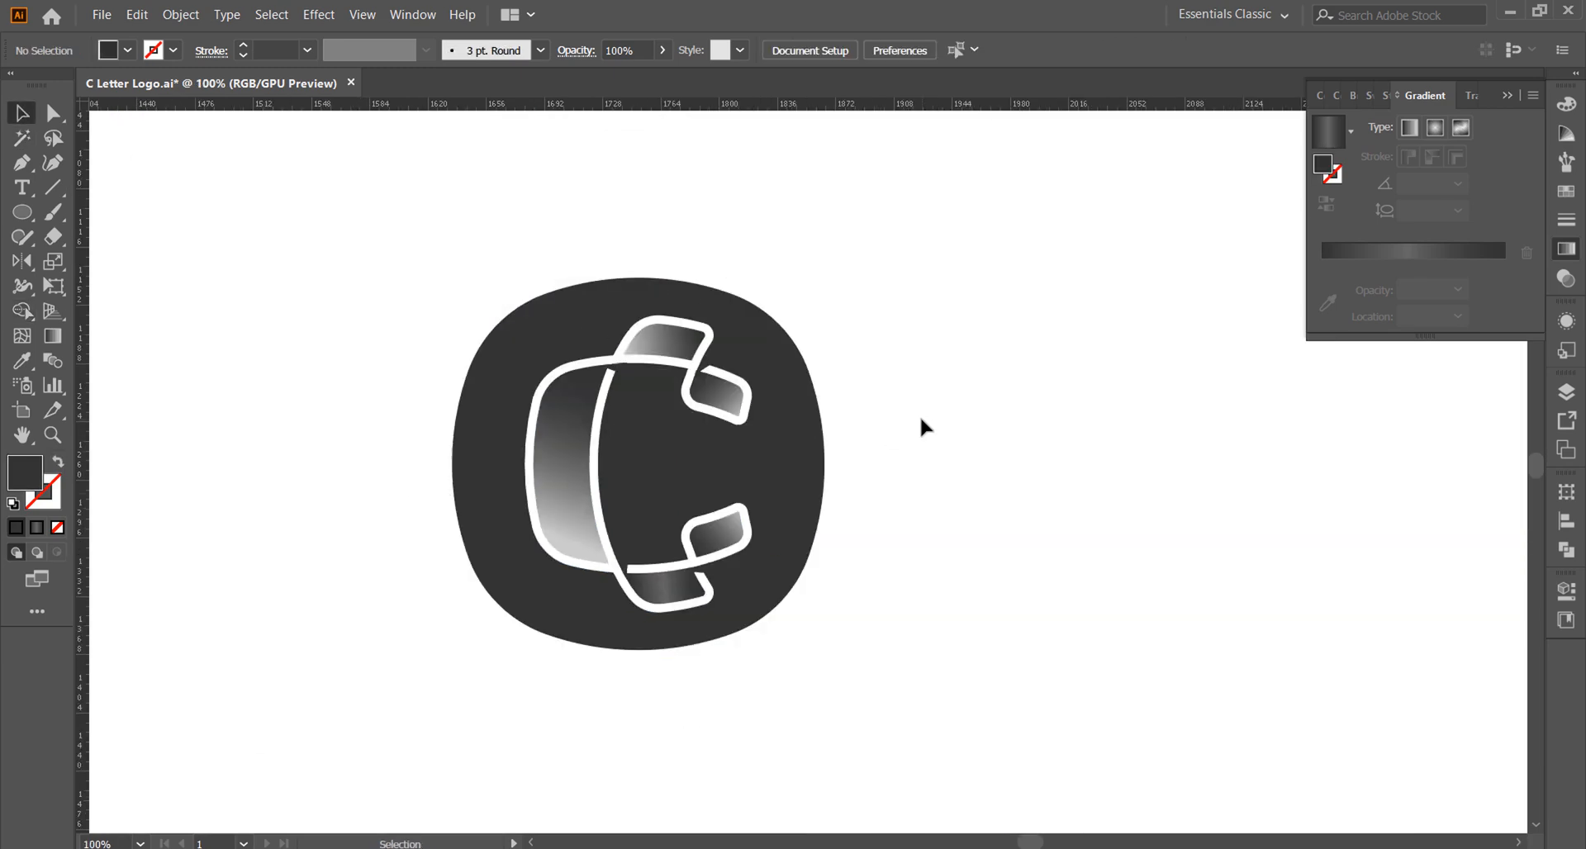
Step: Select the C's white outline pieces and unite them with Pathfinder
left_click(717, 401)
left_click(1567, 550)
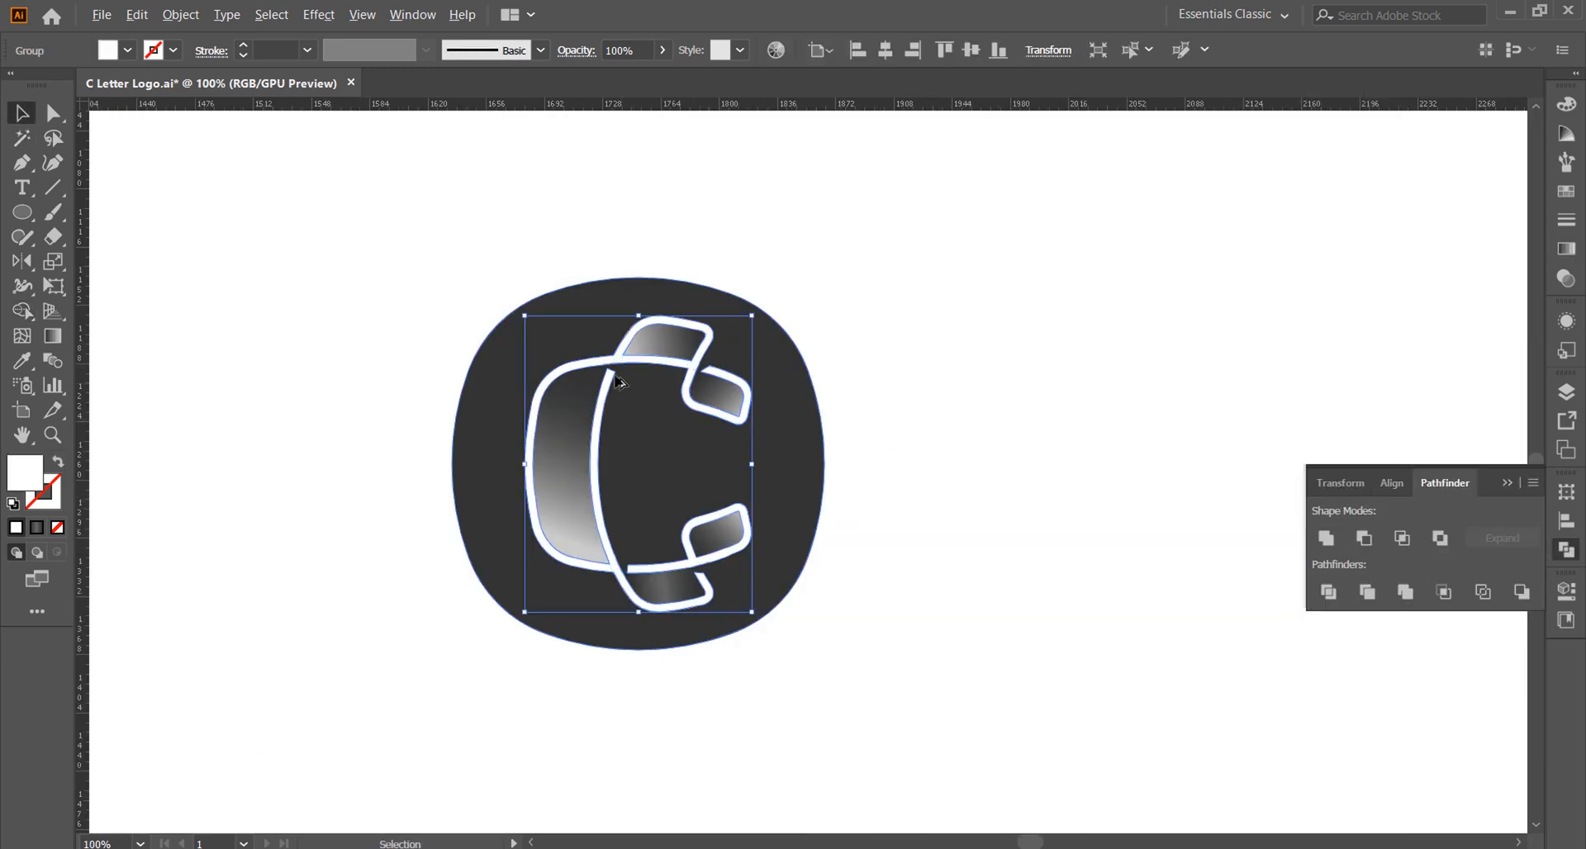
scroll(611, 364, "up", 9)
scroll(331, 376, "down", 4)
scroll(917, 413, "down", 4)
scroll(897, 706, "up", 8)
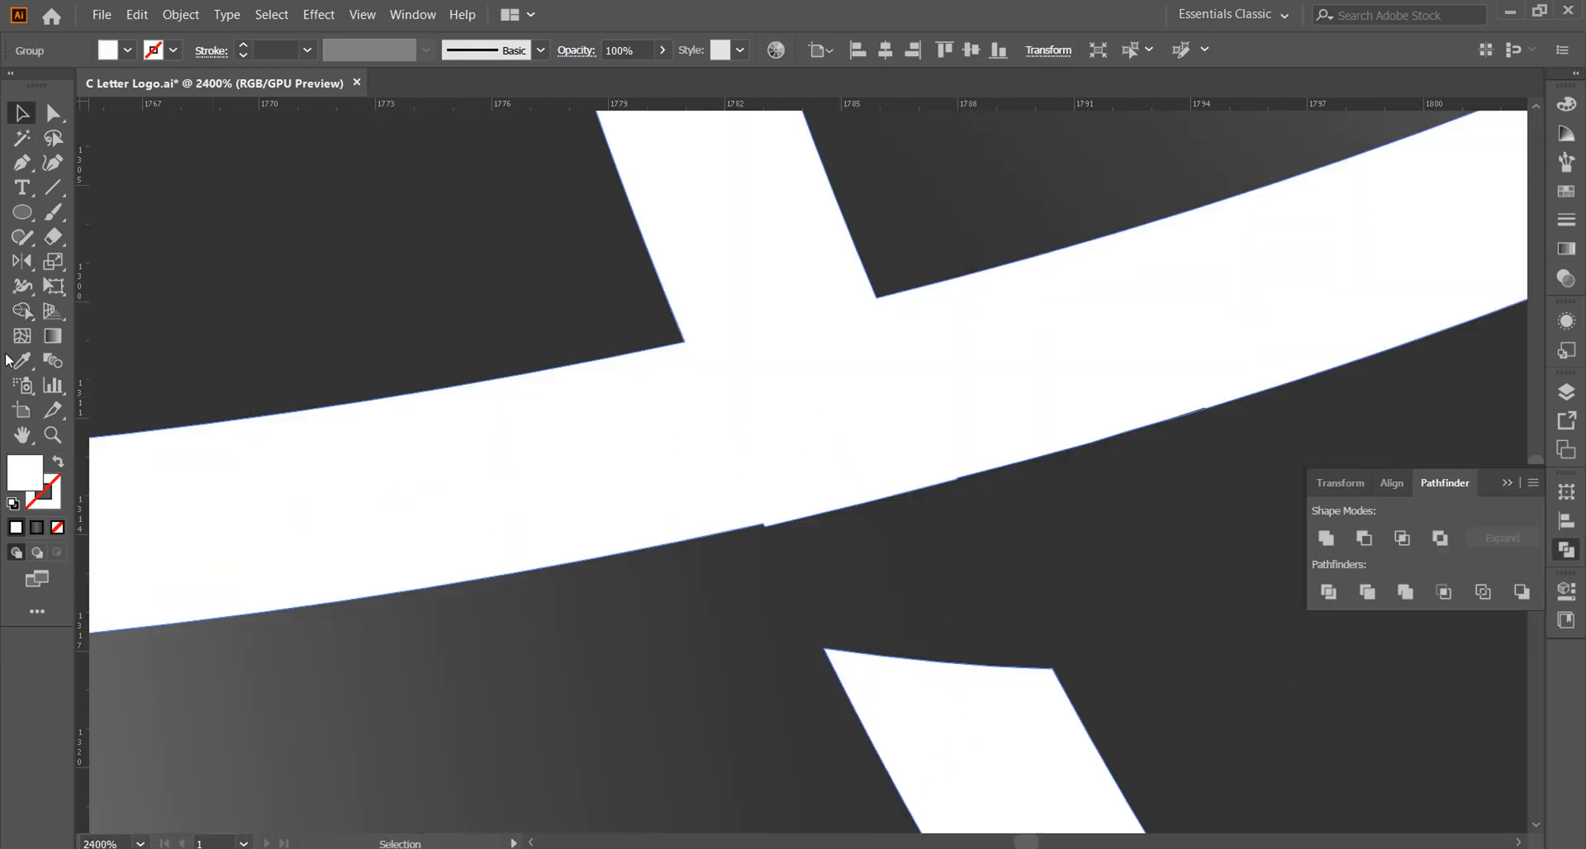
Step: Delete the stray anchor points along the lower edge of the white outline at the lower right crossing
right_click(21, 164)
left_click(73, 213)
scroll(830, 565, "up", 4)
left_click(595, 423)
left_click(1279, 259)
scroll(1181, 369, "down", 5)
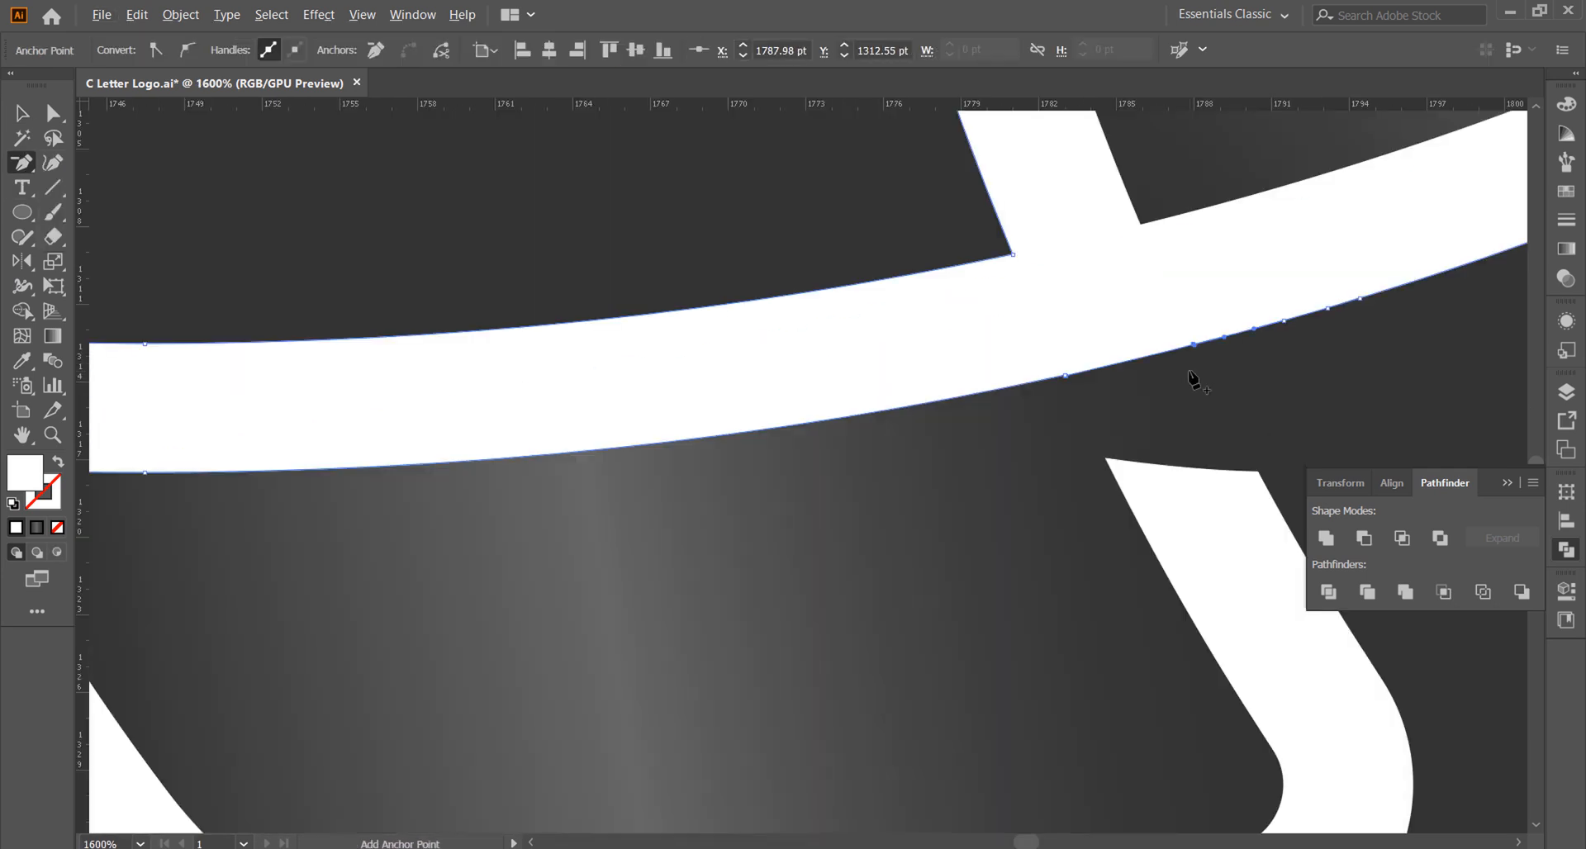
scroll(1147, 373, "up", 6)
left_click(494, 402)
left_click(967, 464)
scroll(612, 479, "up", 3)
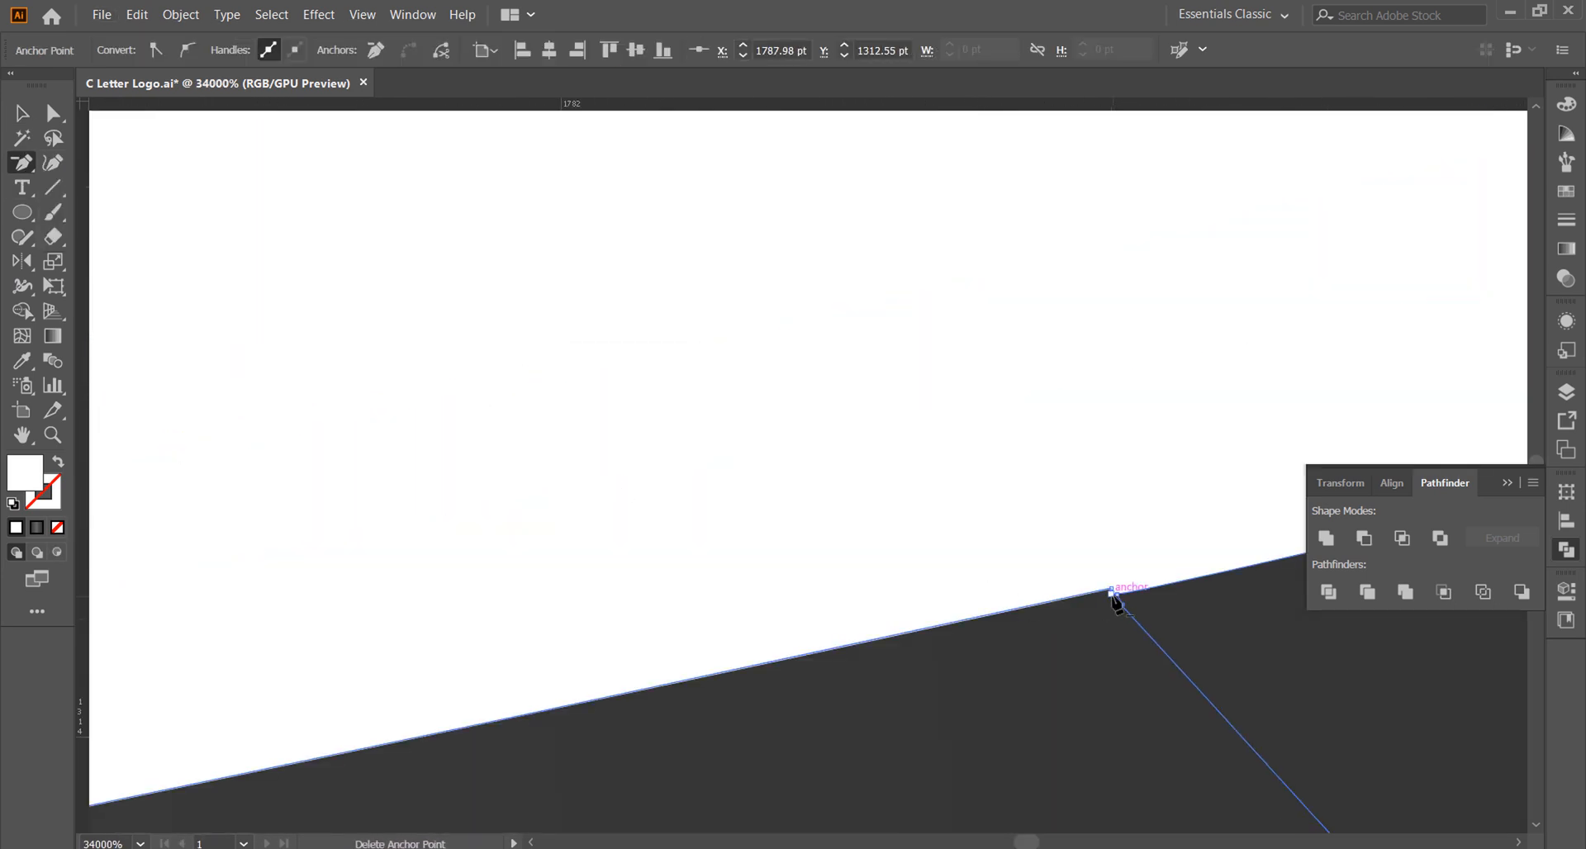
scroll(1025, 526, "down", 14)
scroll(893, 533, "up", 3)
scroll(761, 528, "down", 3)
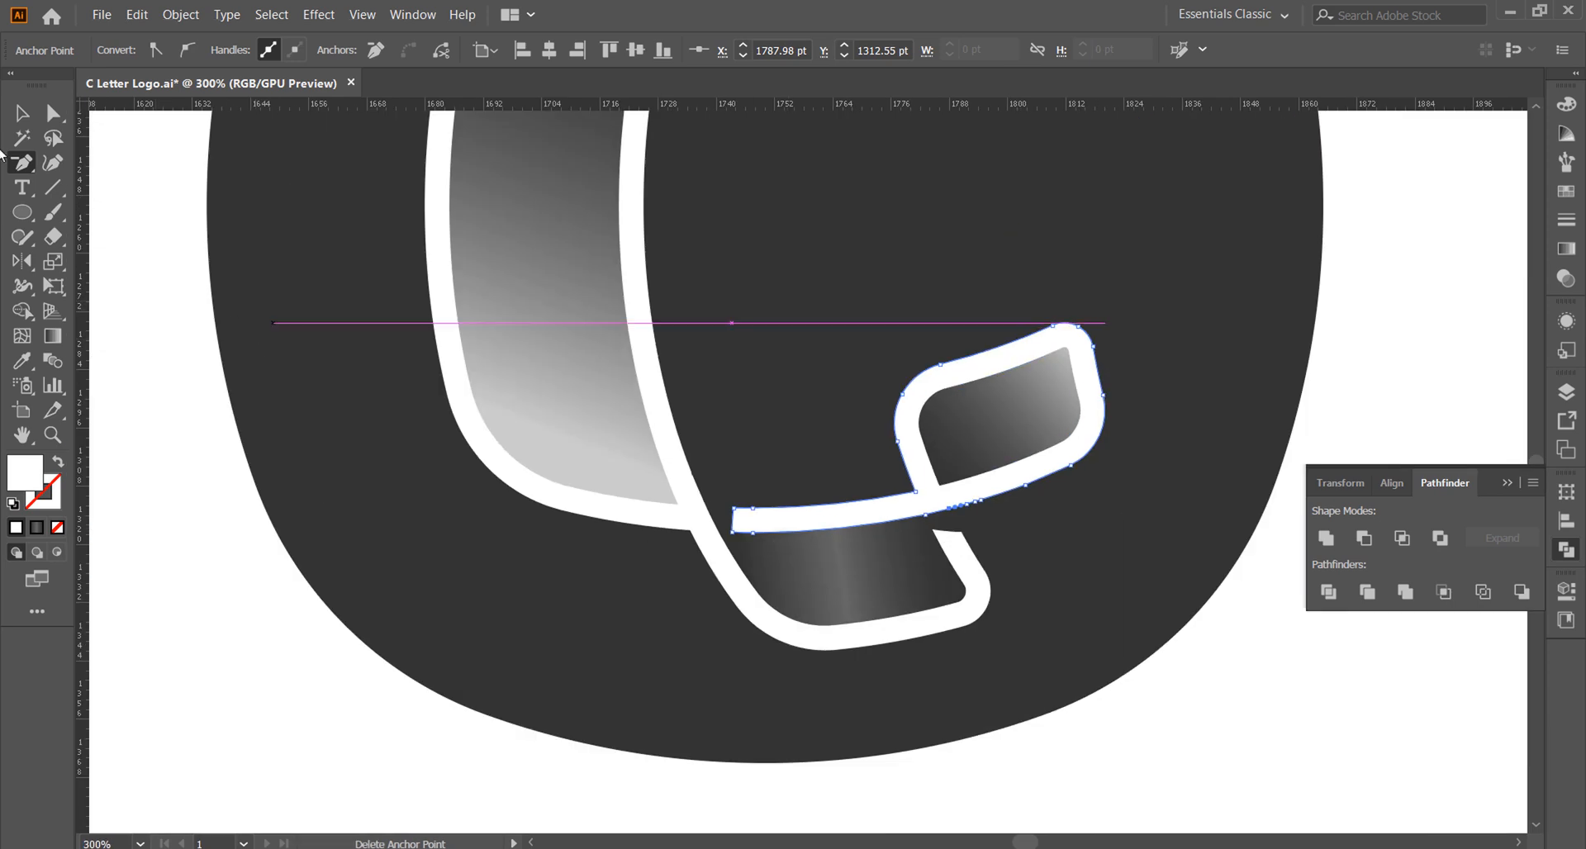
Step: Examine the white outline's anchor points at the remaining lower and upper crossings
left_click(661, 438)
left_click(53, 113)
scroll(700, 510, "up", 5)
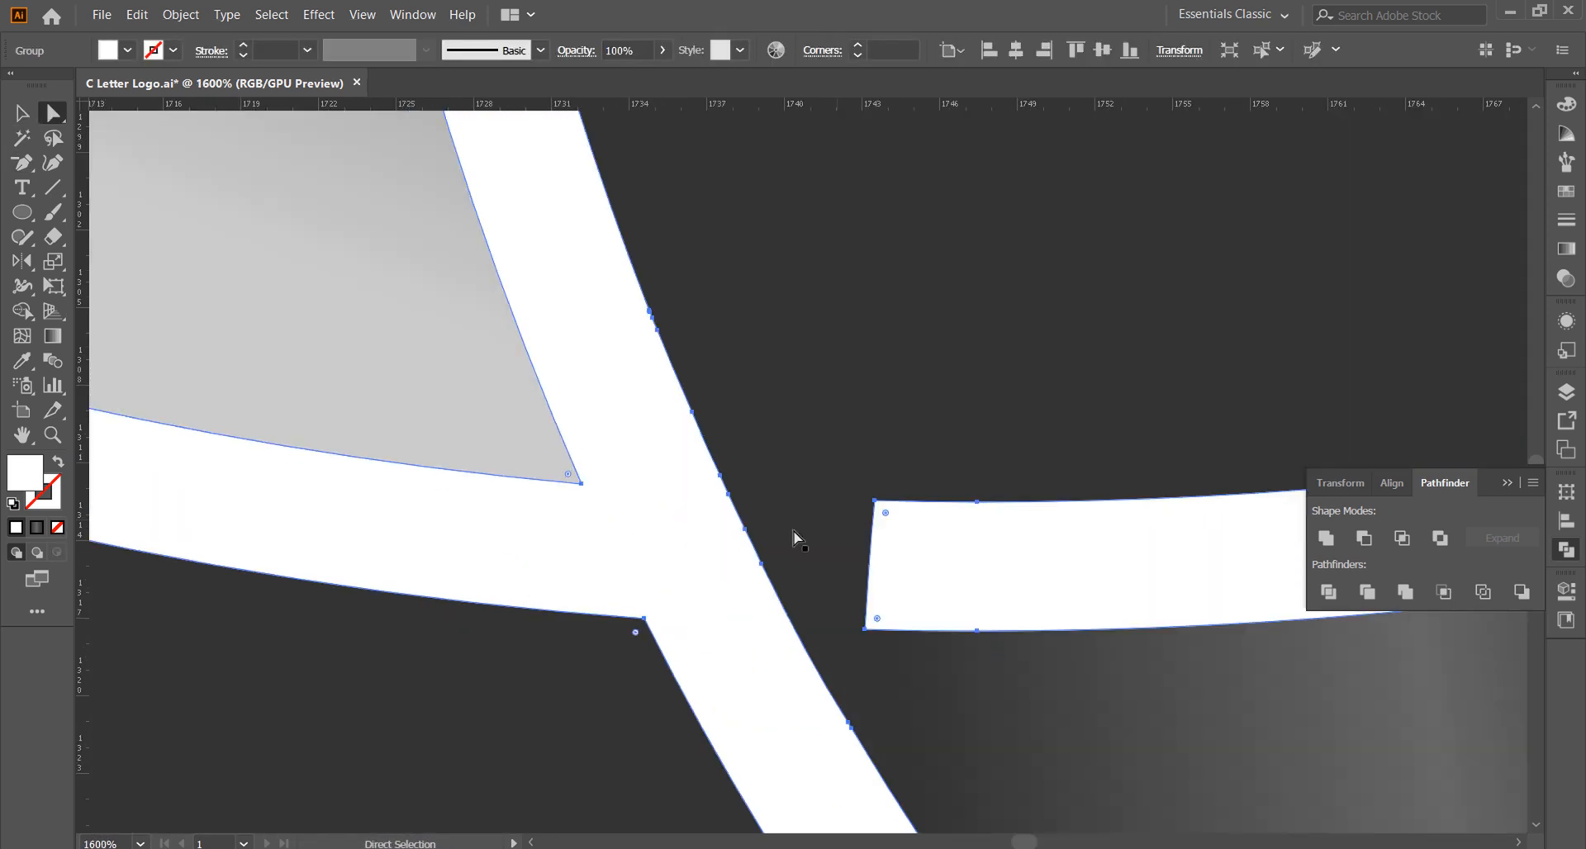
scroll(642, 543, "down", 5)
scroll(969, 640, "down", 2)
scroll(813, 268, "up", 3)
scroll(814, 281, "down", 3)
scroll(891, 269, "up", 3)
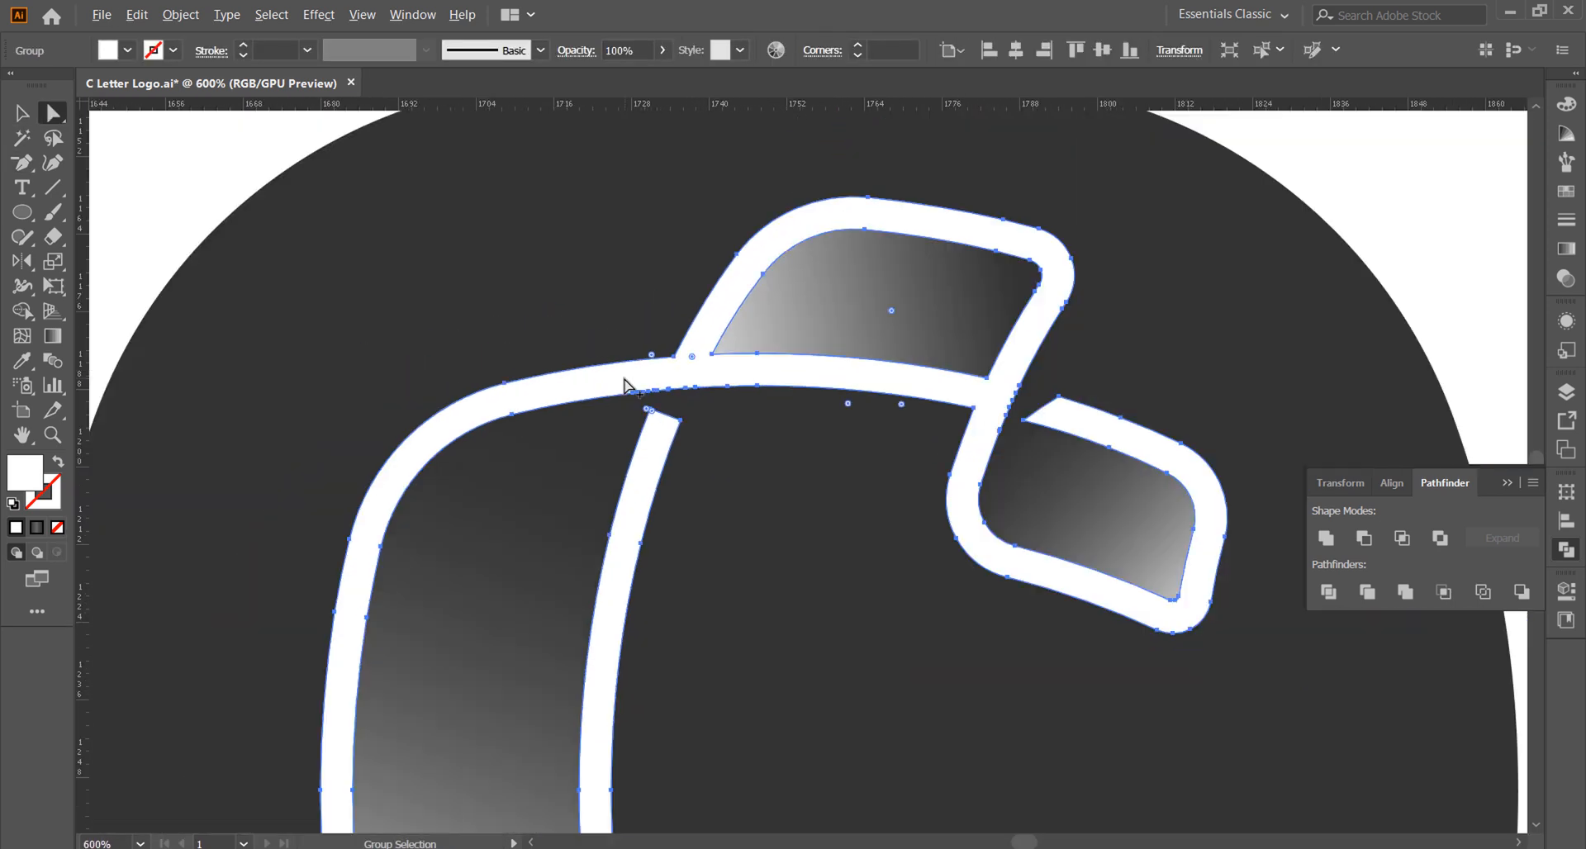
scroll(730, 290, "down", 3)
left_click(355, 277)
left_click(22, 113)
scroll(911, 569, "down", 1)
left_click(1506, 483)
scroll(1158, 686, "down", 1)
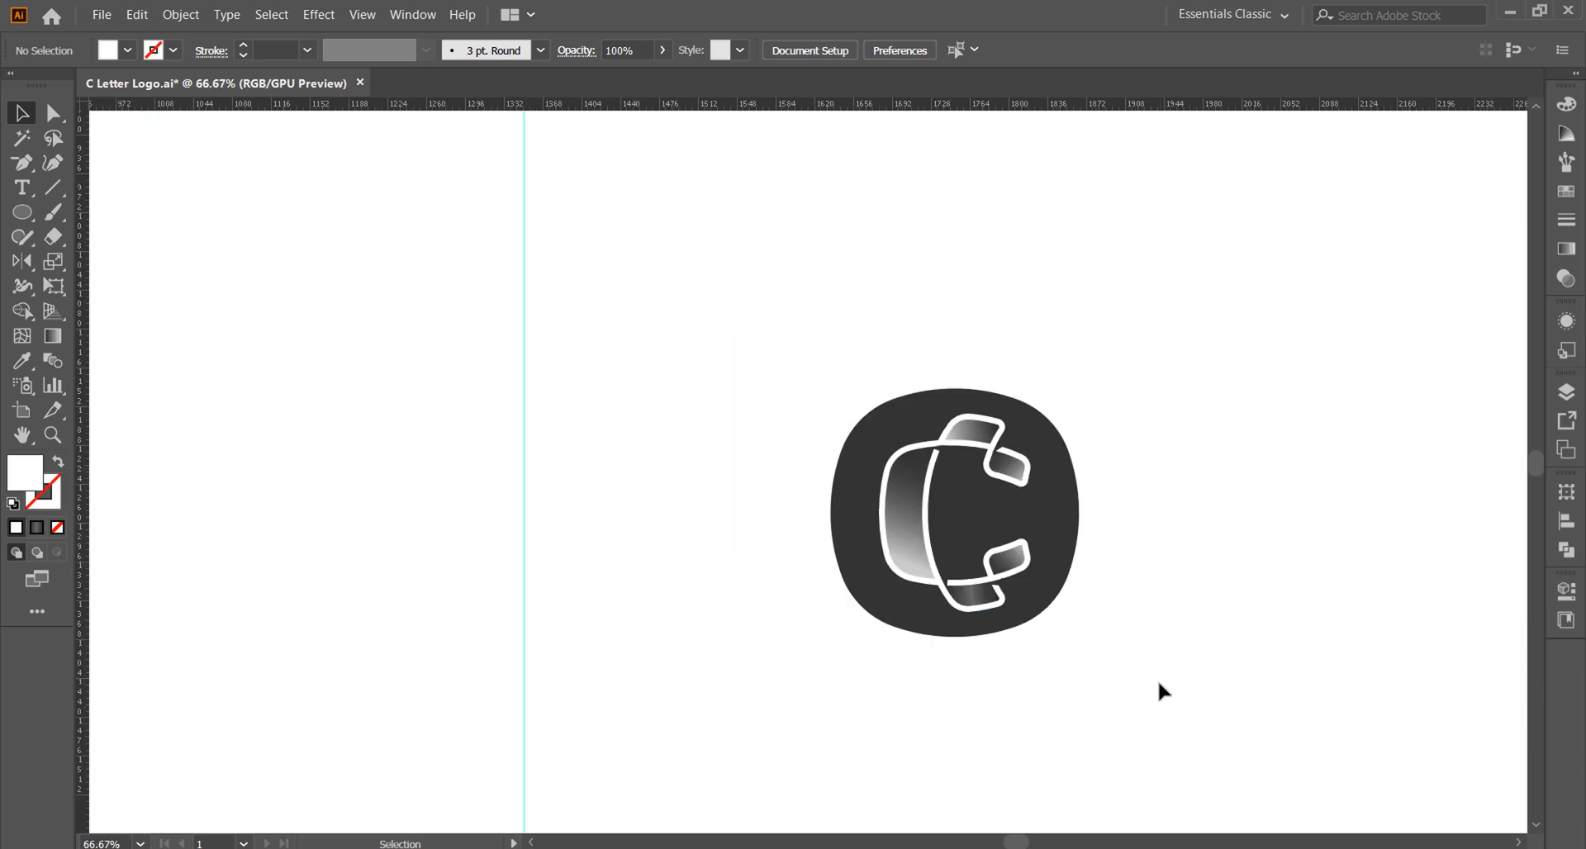
Step: Hide the guides and duplicate the whole logo with its background to the left
left_click(983, 562)
key("ctrl+;")
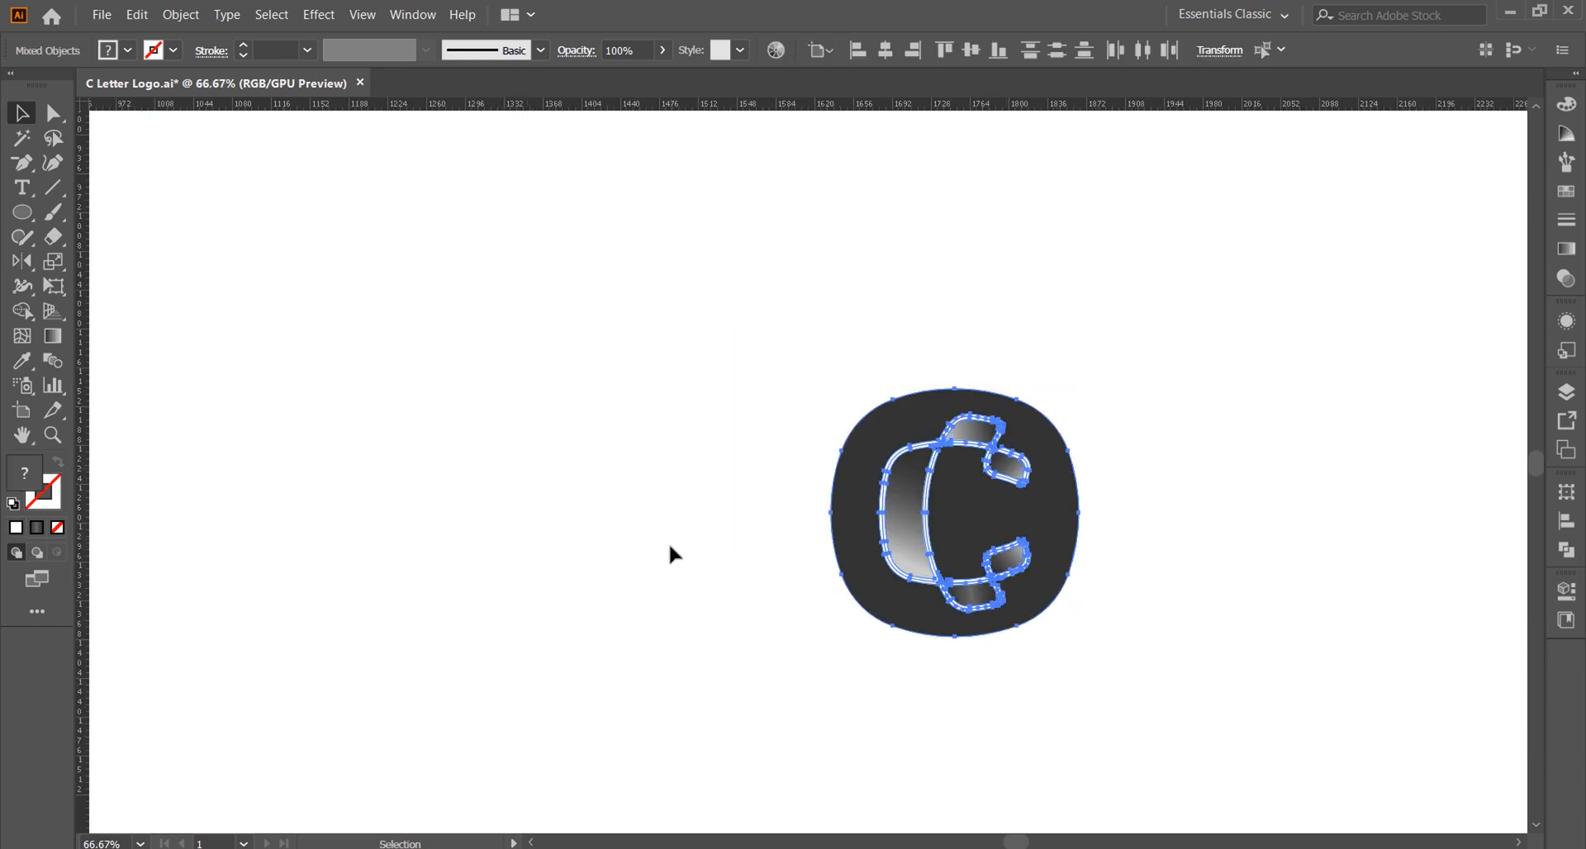
left_click(1043, 519, "shift")
left_click_drag(1283, 686, 640, 306)
left_click_drag(1054, 462, 625, 424)
Step: Move the original logo slightly farther right, away from its copy
scroll(1150, 673, "down", 4)
left_click_drag(1156, 579, 859, 314)
left_click_drag(1020, 426, 1117, 426)
left_click(1256, 656)
Step: Ungroup the gradient segments in the left logo copy and delete all of them
left_click(487, 402)
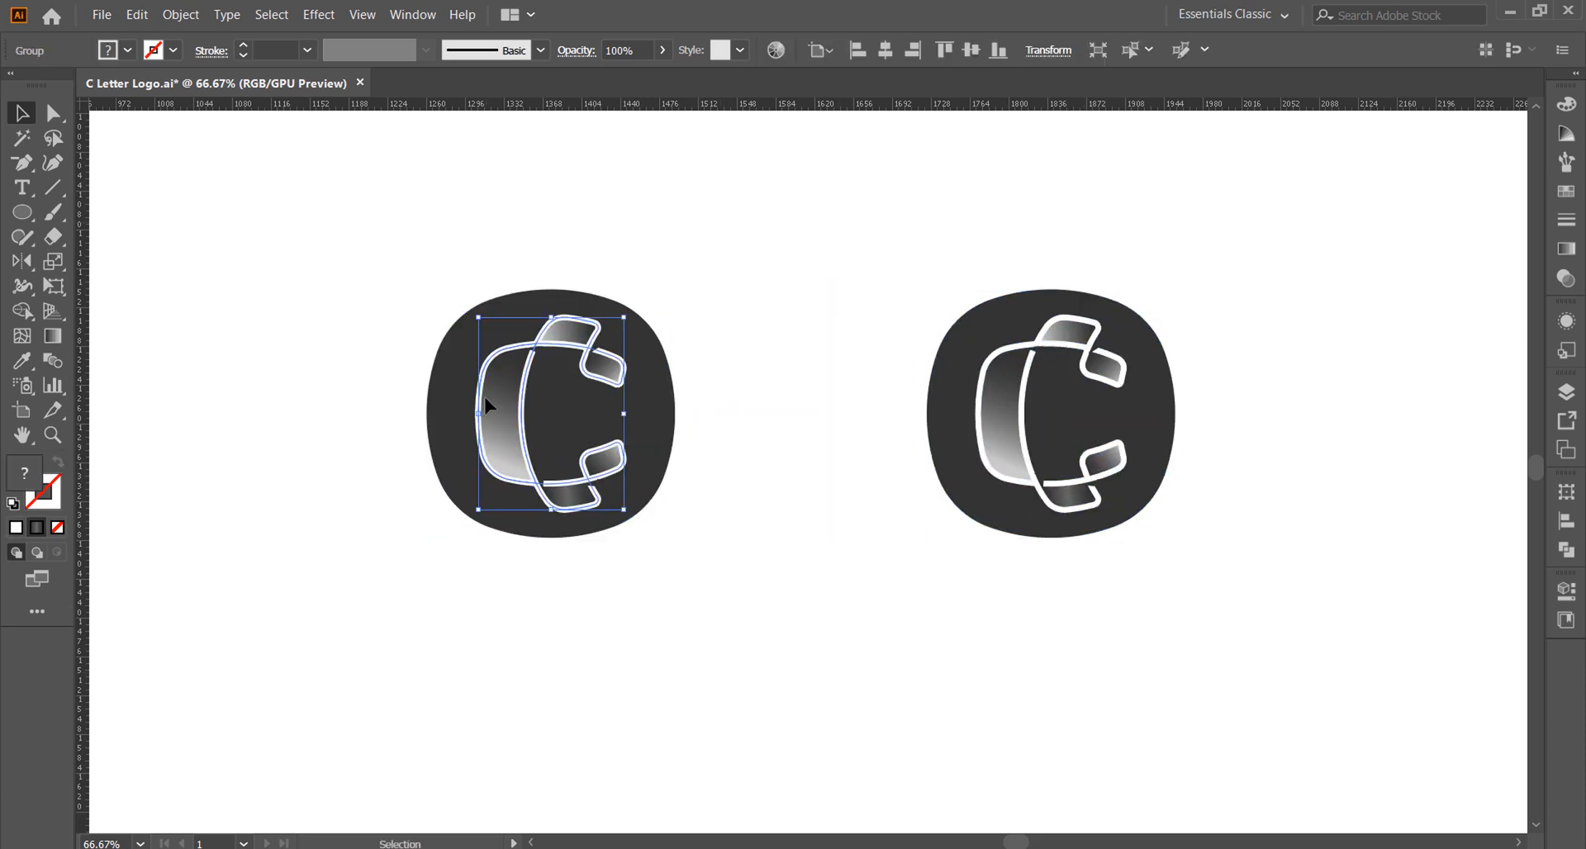
right_click(487, 400)
left_click(541, 546)
left_click(824, 541)
left_click(502, 451)
key("Delete")
left_click(575, 505)
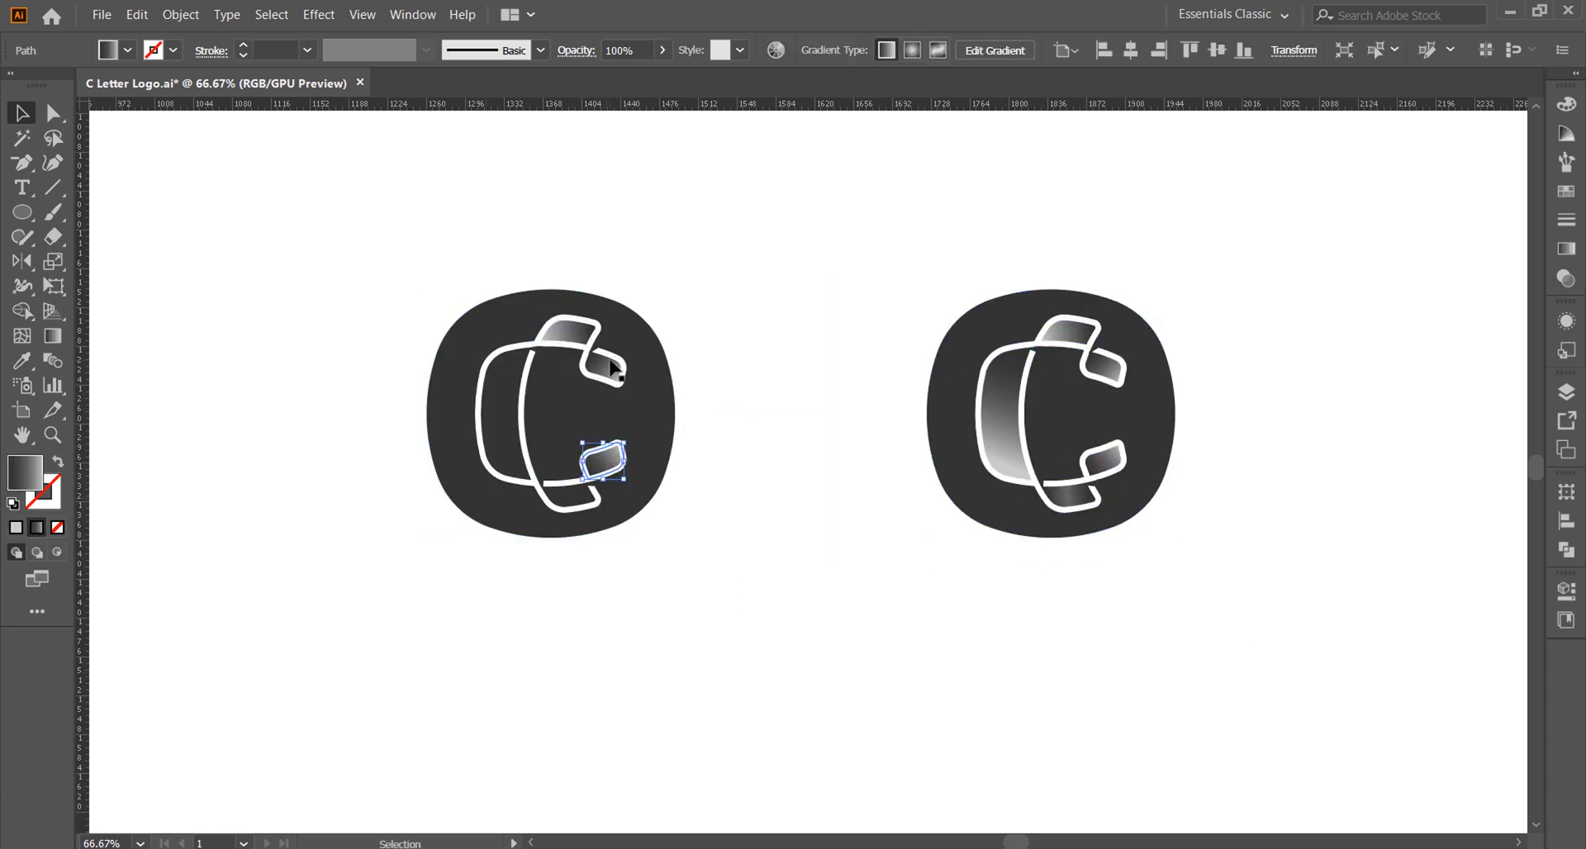
key("Delete")
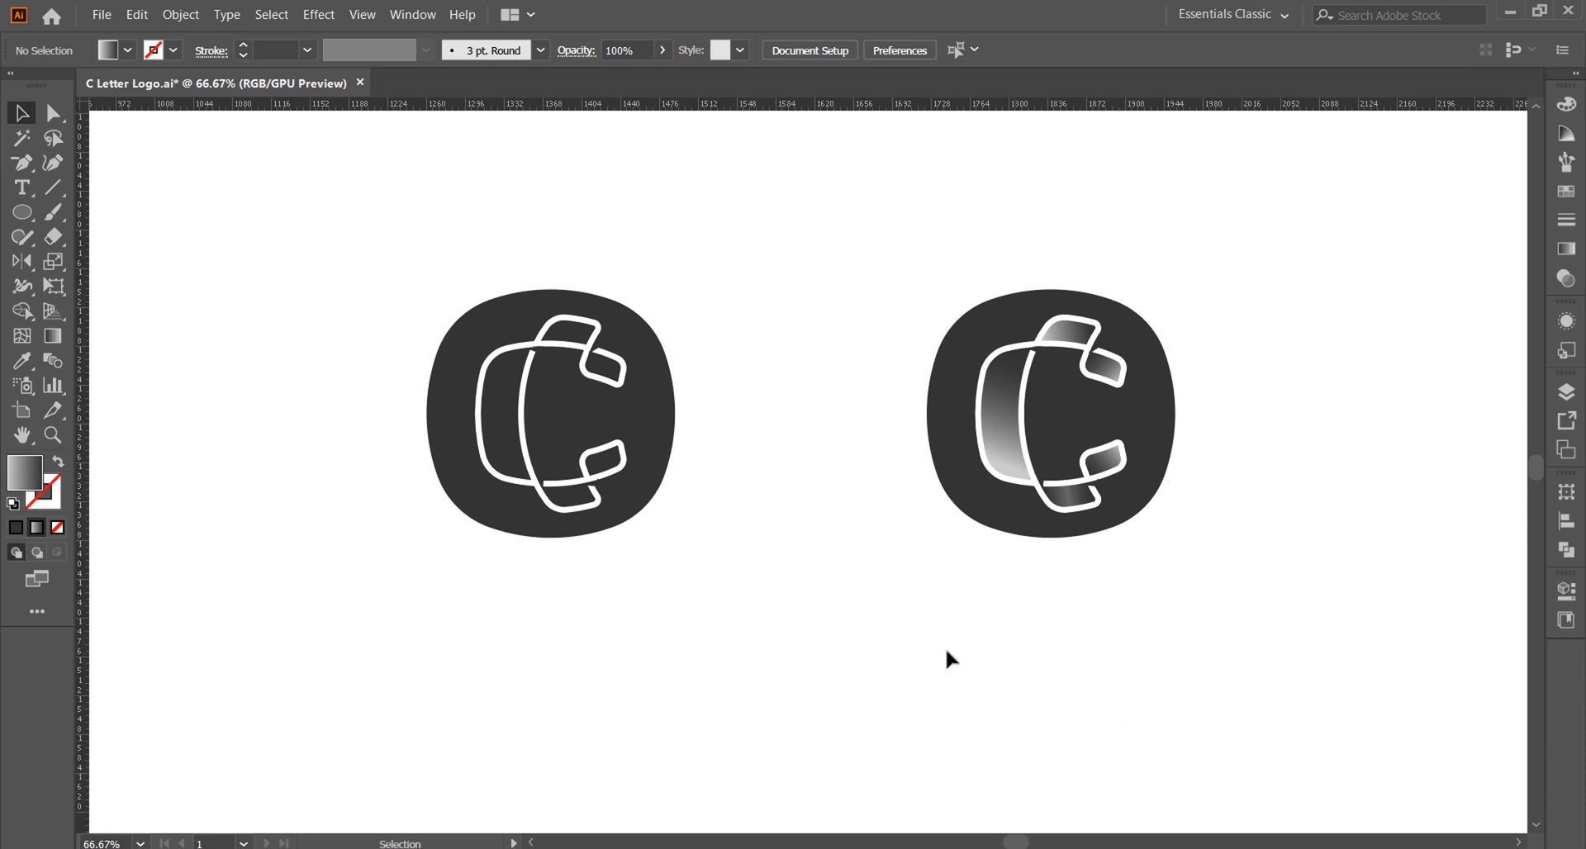
Step: Shift both logos to the left and reduce the gap between the outline version and the gradient version
left_click_drag(1017, 843, 1014, 842)
left_click_drag(1257, 650, 688, 330)
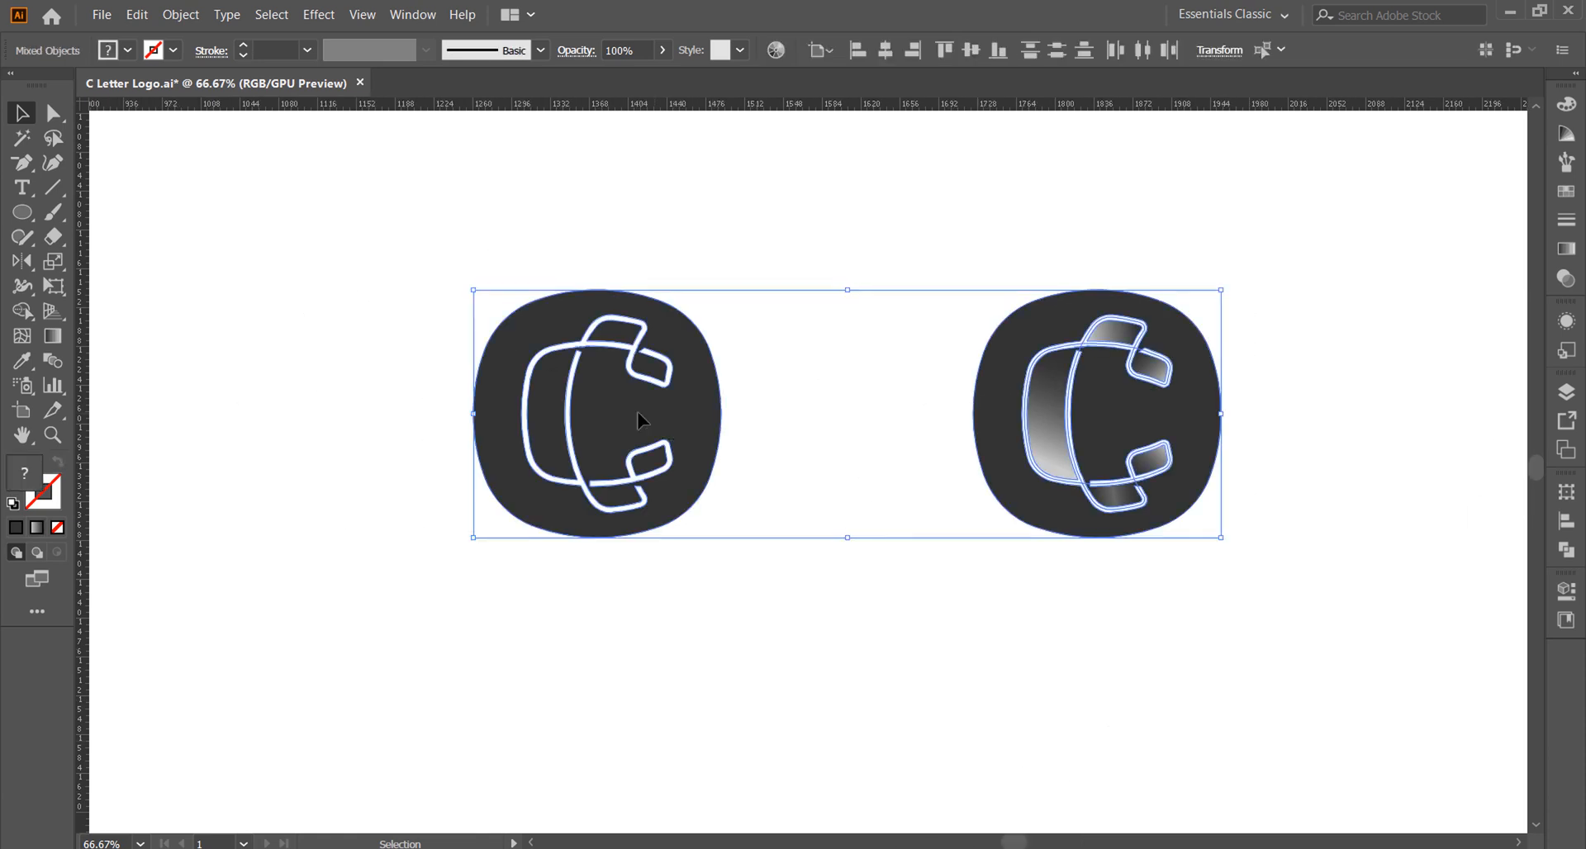
left_click_drag(649, 451, 363, 453)
left_click_drag(499, 627, 236, 306)
left_click_drag(343, 413, 419, 414)
left_click(859, 438)
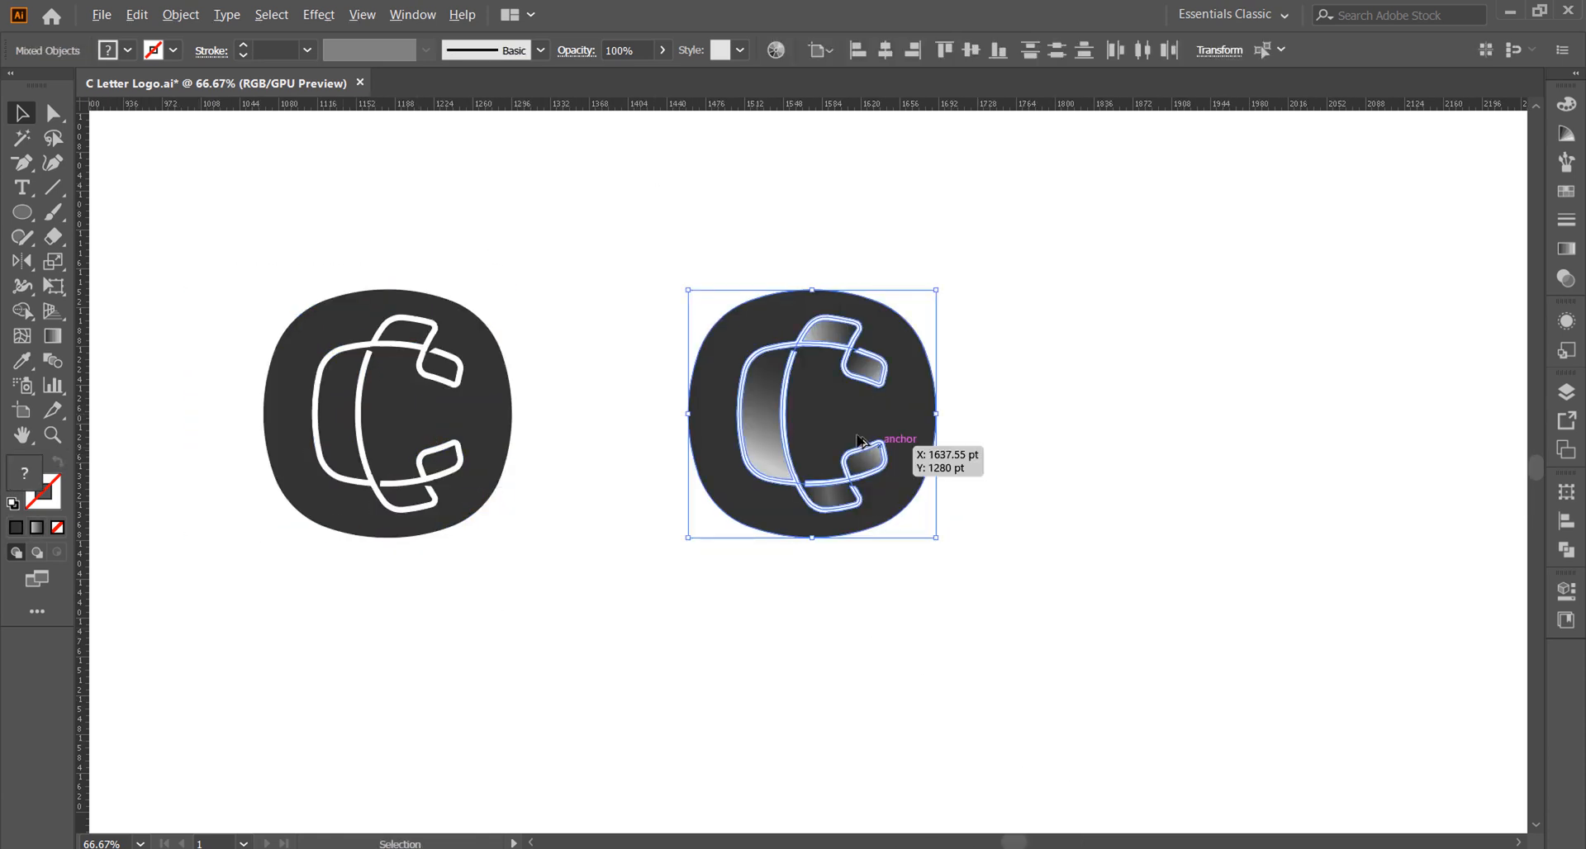
Step: Duplicate the gradient logo to the right and delete the copy's white outline
left_click_drag(859, 441, 1317, 449)
left_click(1302, 486)
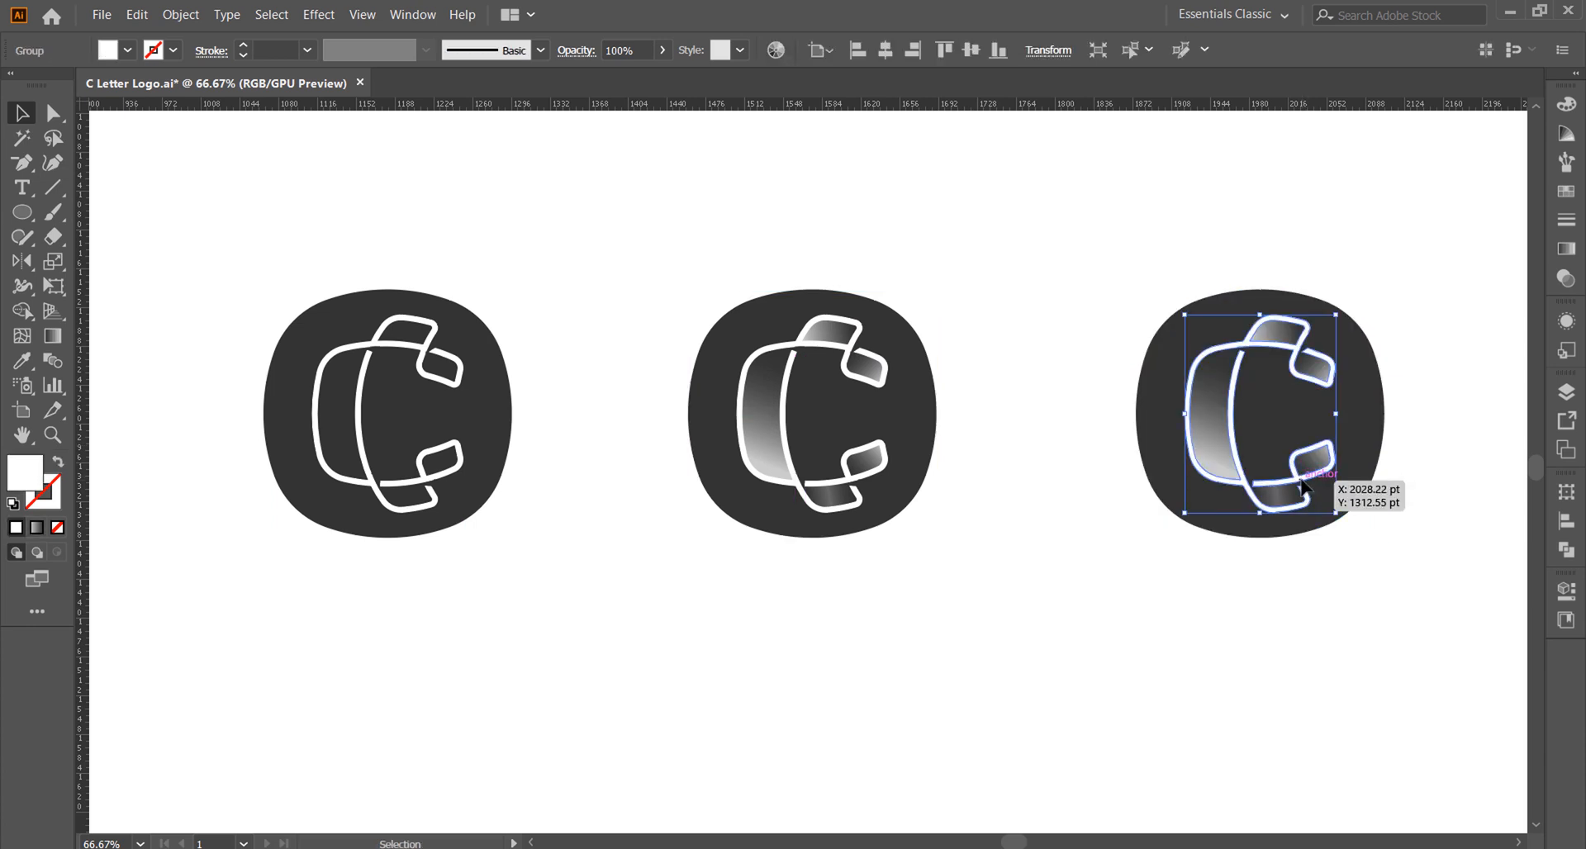
key("Delete")
Step: Fill all the C segments of the rightmost logo with a solid tan swatch and clear the selection
left_click_drag(1404, 616, 1158, 280)
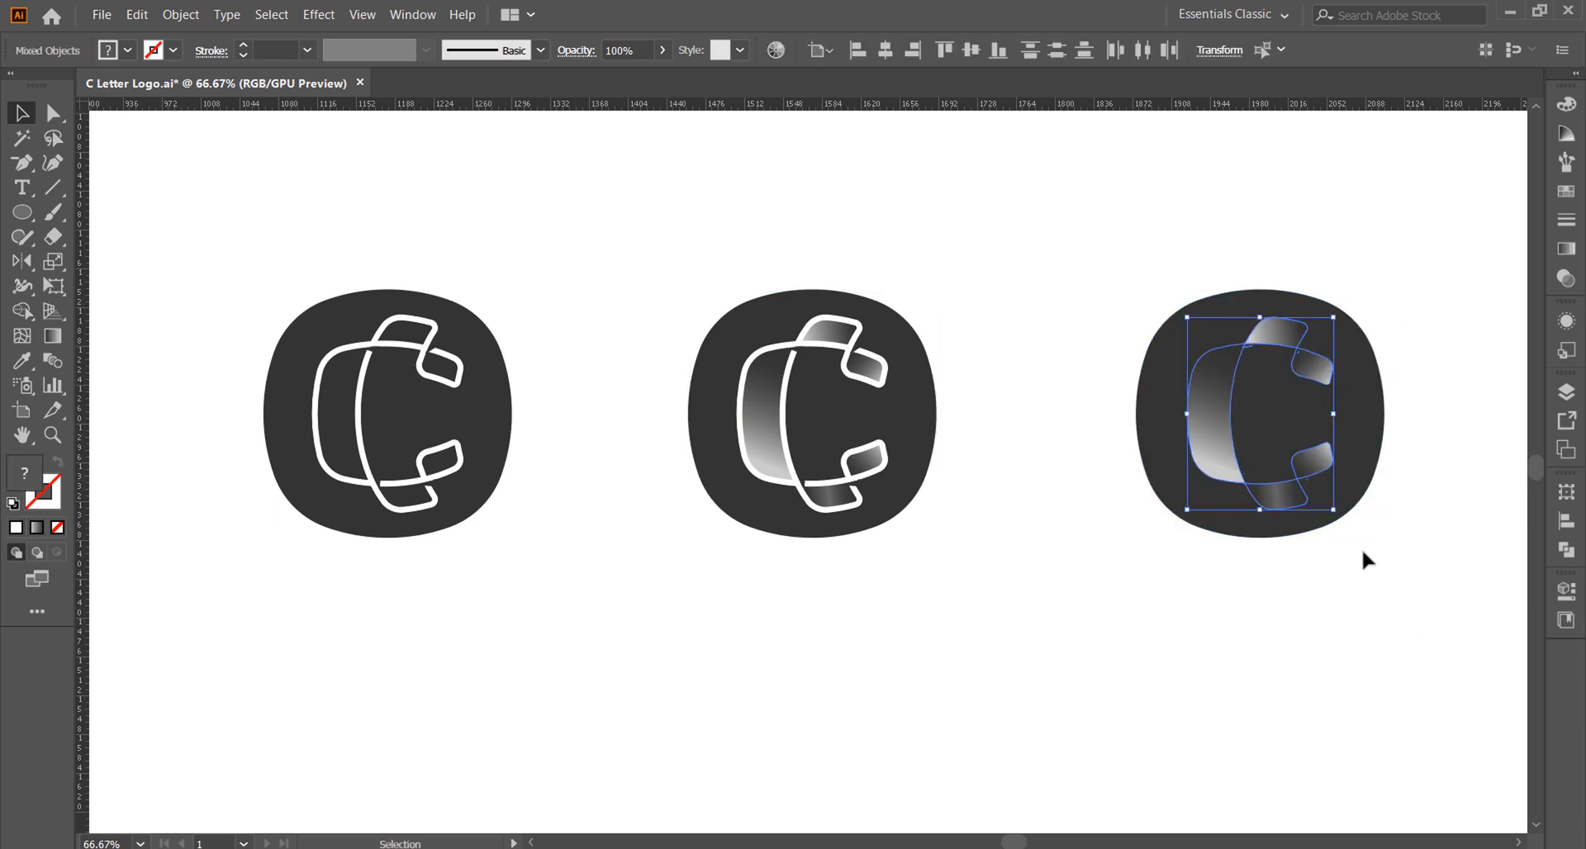
left_click_drag(1402, 603, 1231, 397)
left_click(1313, 360, "shift")
key("Delete")
left_click_drag(1435, 587, 1237, 376)
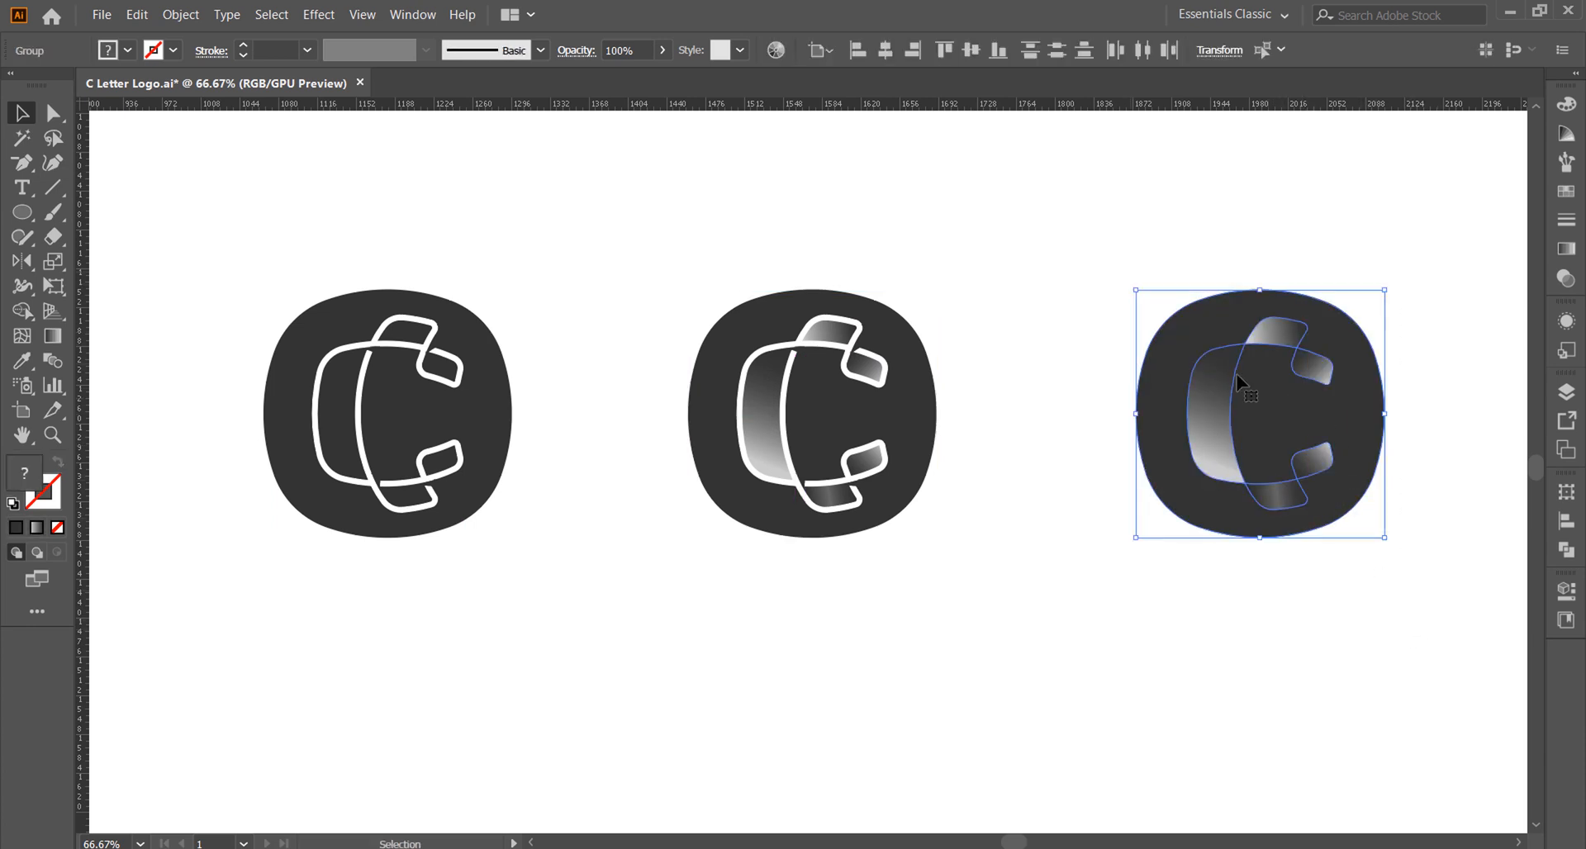
left_click(1214, 390)
left_click(128, 51)
left_click(70, 113)
left_click(1065, 196)
left_click(1065, 199)
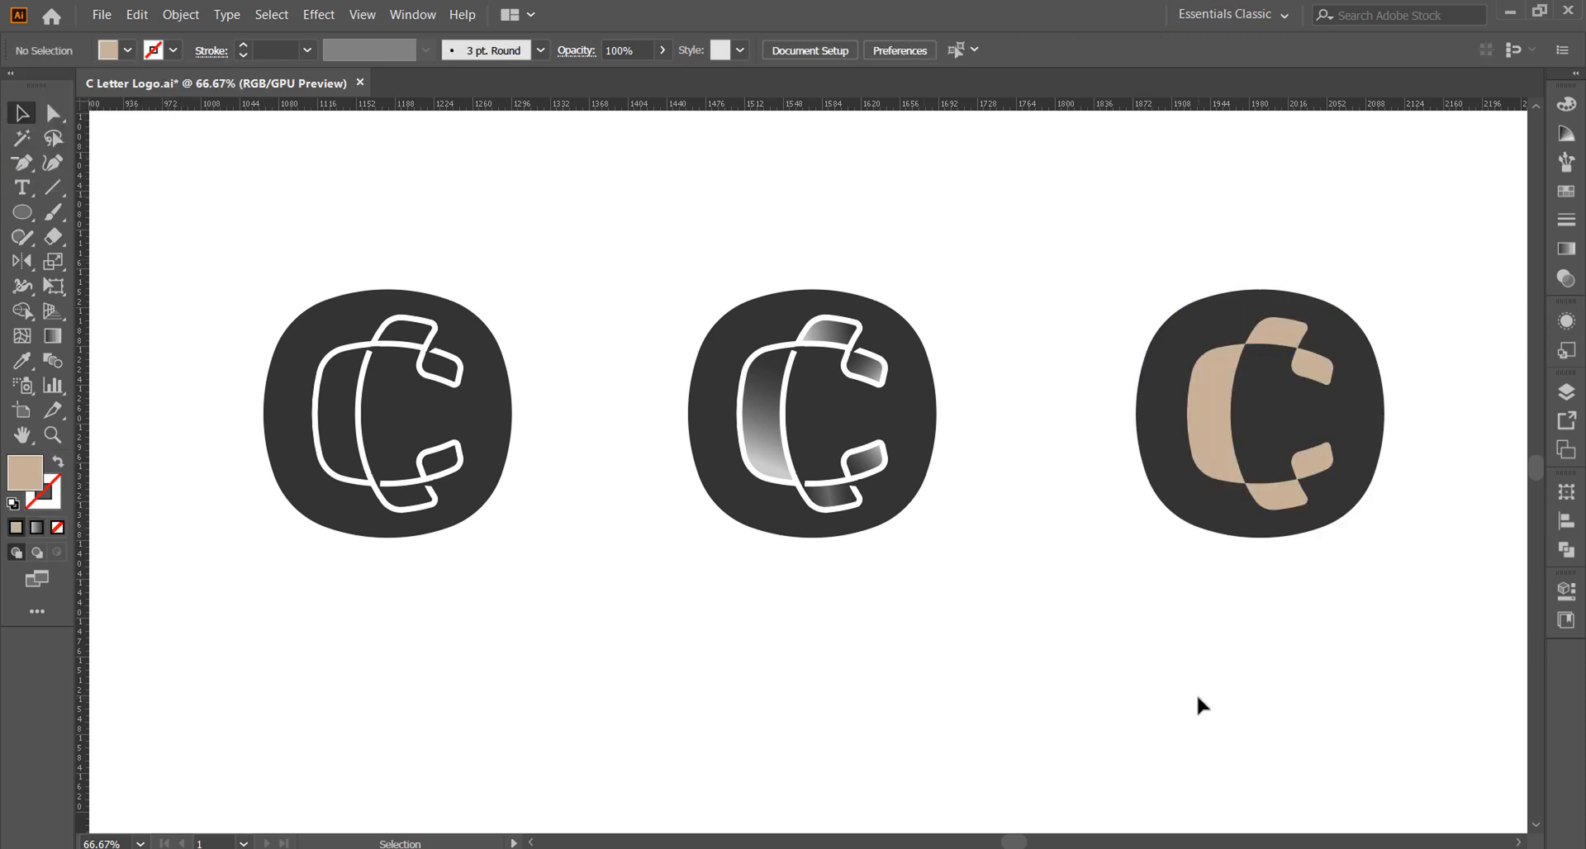
Step: Start a text object below the middle logo using the Montserrat Bold font
left_click_drag(1021, 847, 1022, 847)
key("space")
left_click_drag(710, 743, 733, 679)
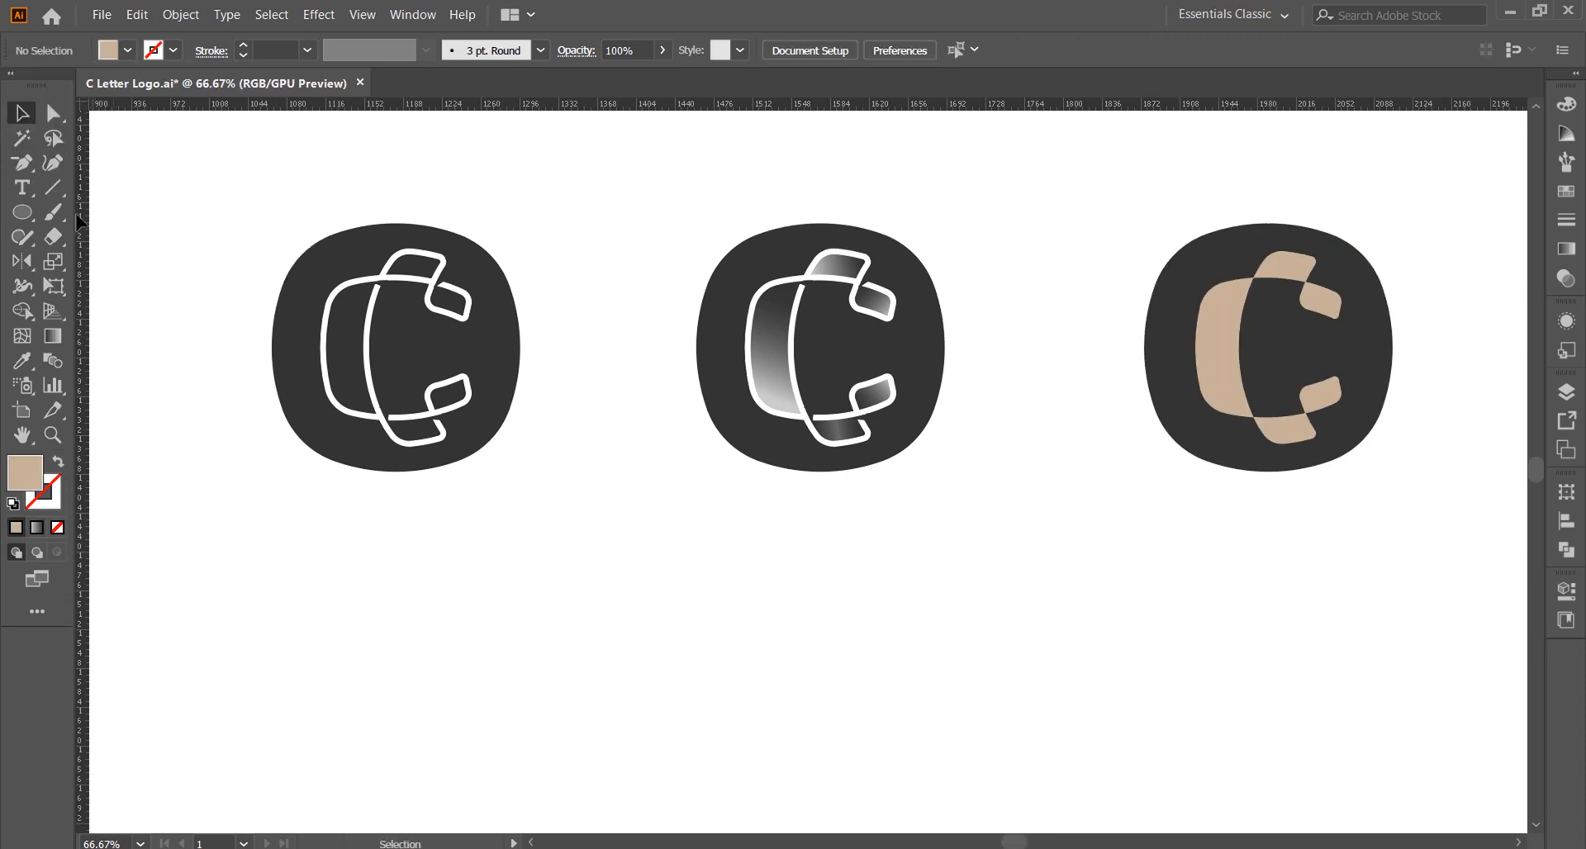
left_click(23, 188)
left_click(829, 585)
type("mon")
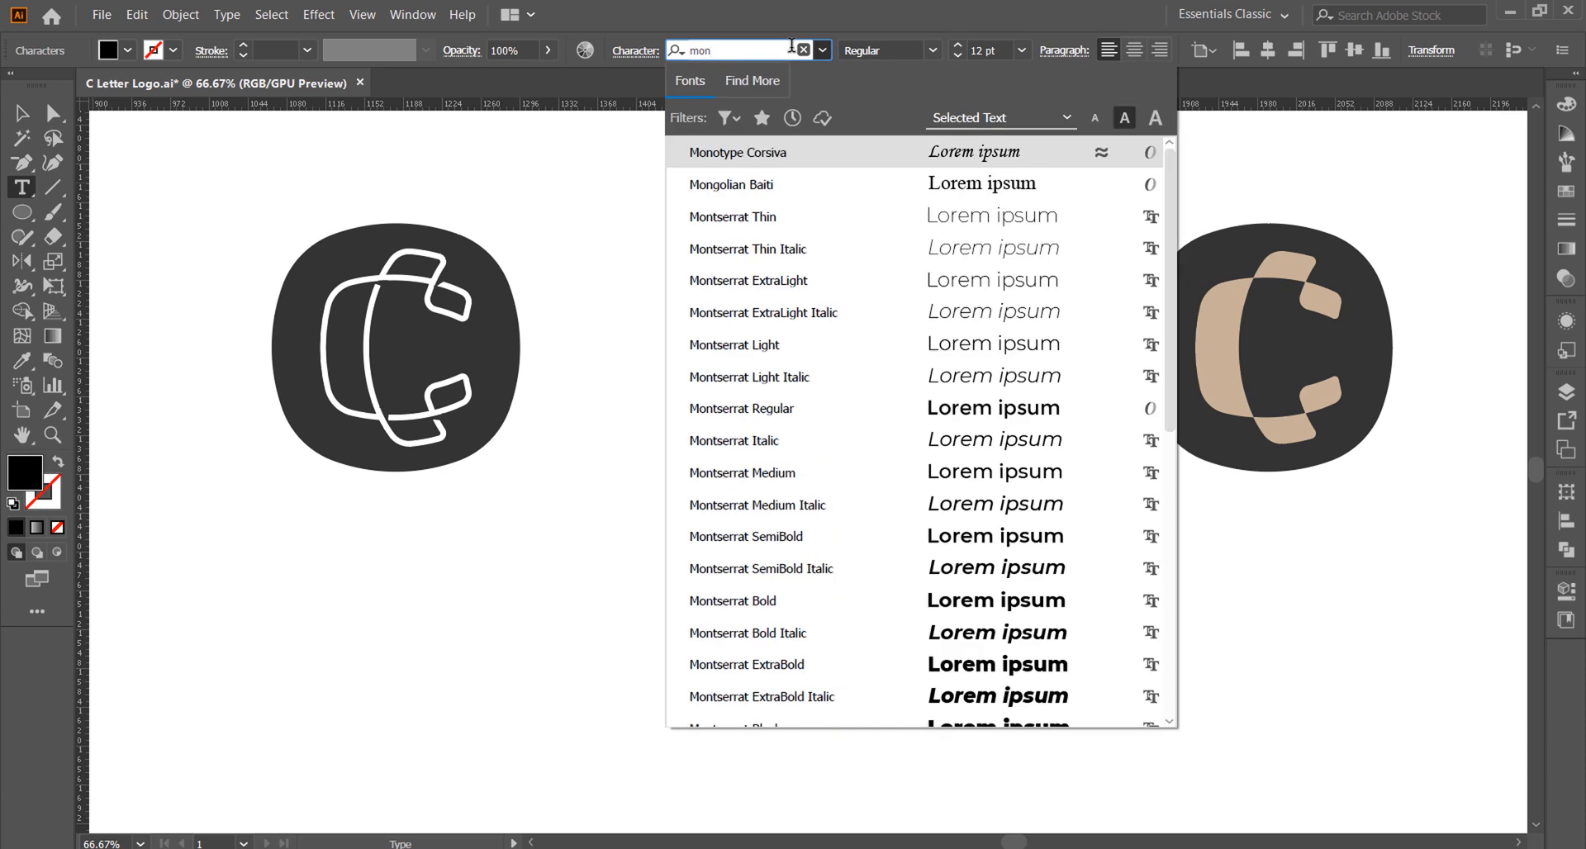
left_click(800, 608)
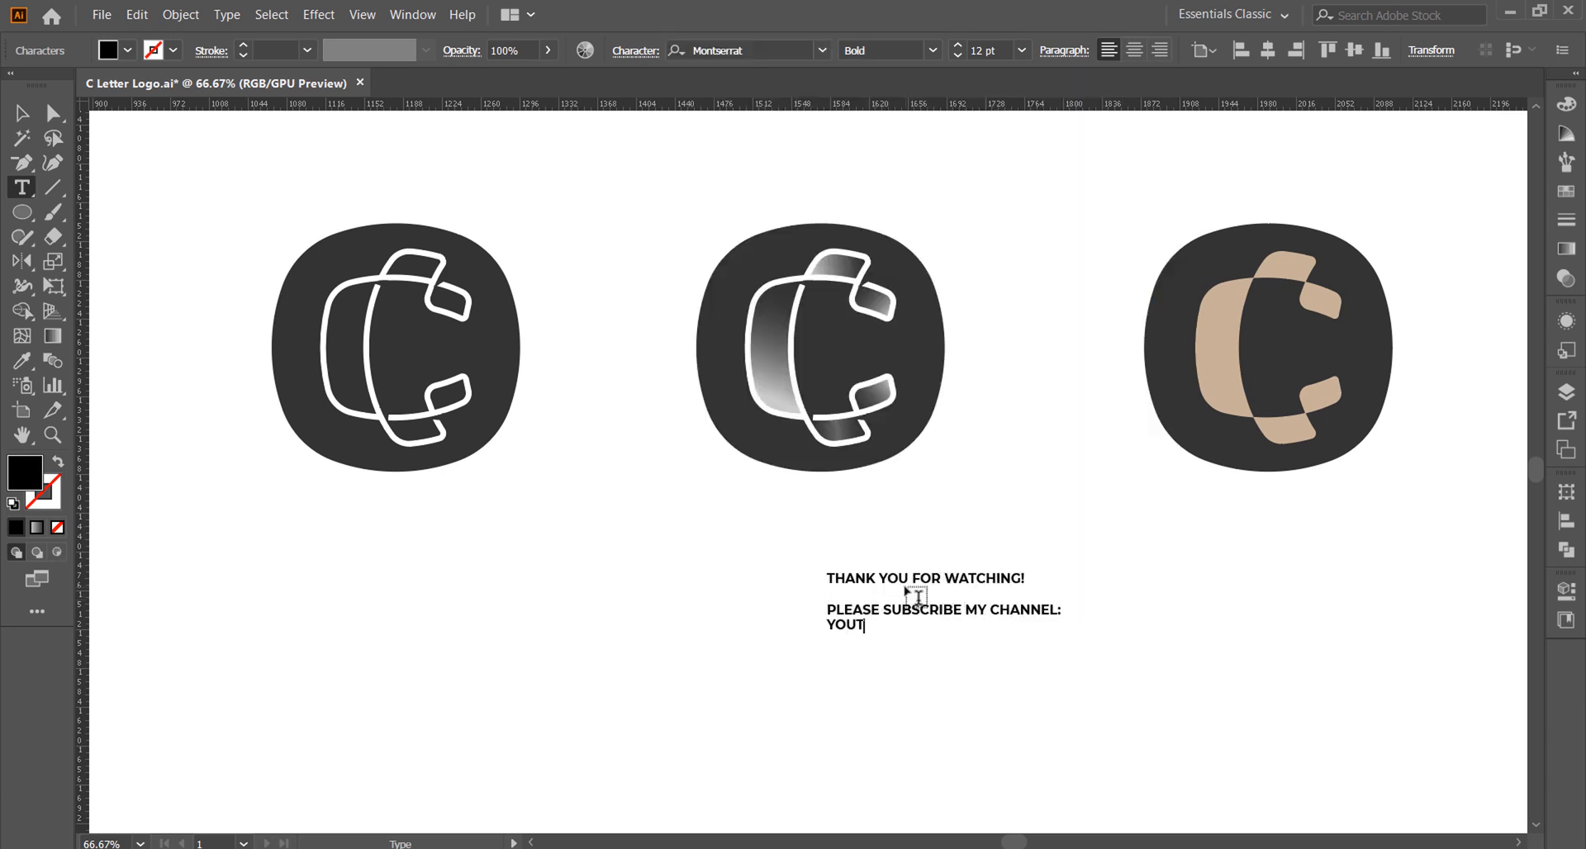
type("E.COM/DAINOGO")
key("ctrl+a")
left_click(1134, 51)
left_click(23, 113)
left_click_drag(945, 629, 1088, 712)
Step: Enlarge the THANK YOU FOR WATCHING! line and give the PLEASE SUBSCRIBE line a smaller size and lighter weight
triple_click(827, 589)
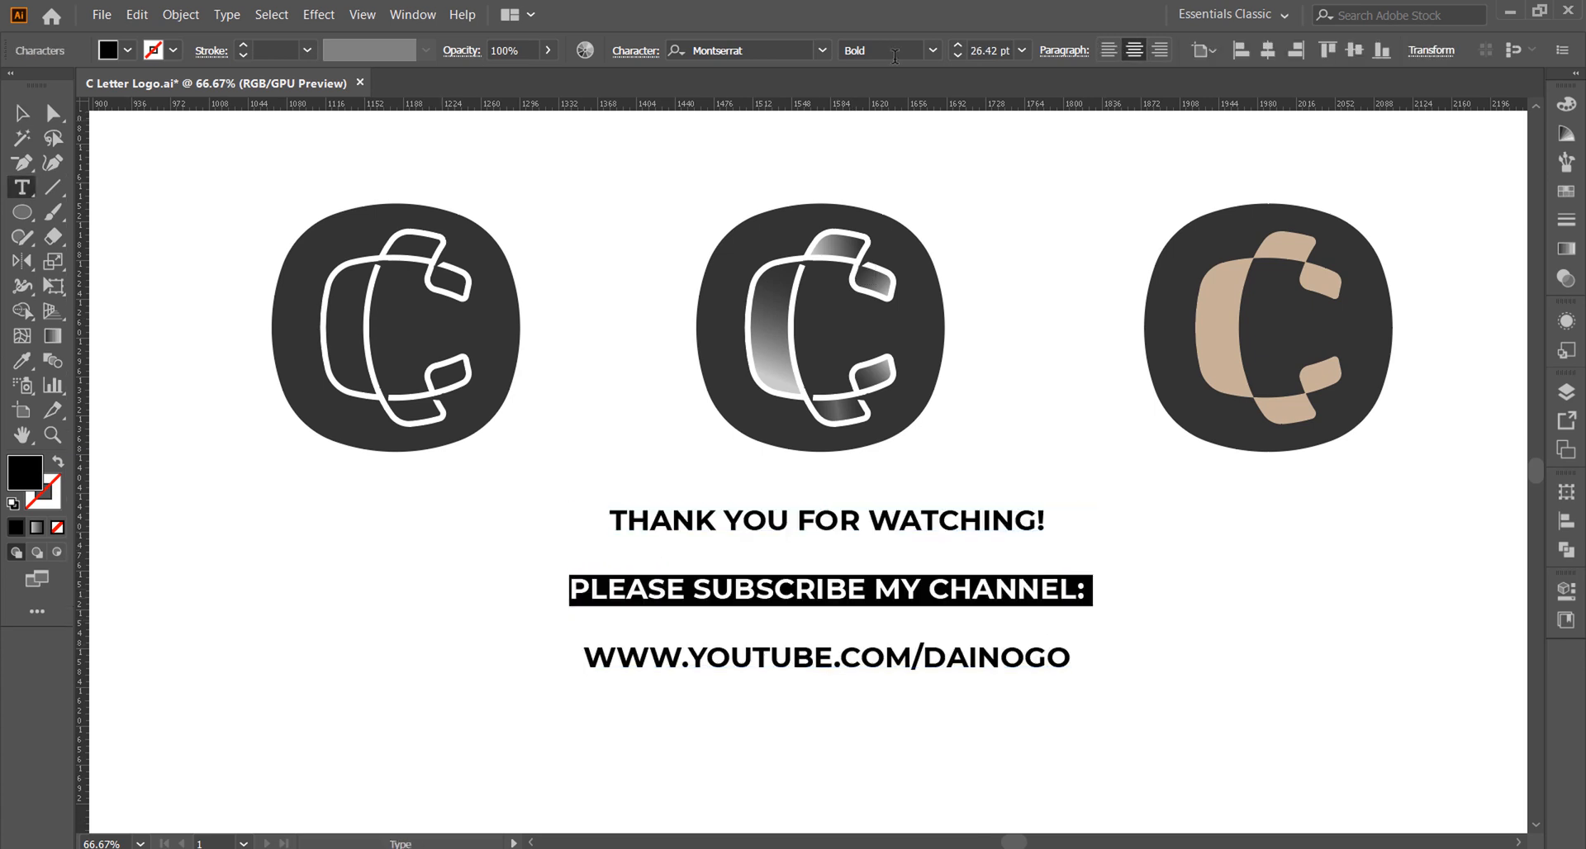
left_click(1022, 51)
left_click(612, 521)
left_click_drag(611, 520, 1048, 520)
left_click(1022, 50)
left_click(1039, 348)
left_click_drag(571, 589, 1087, 589)
left_click(933, 50)
left_click(876, 260)
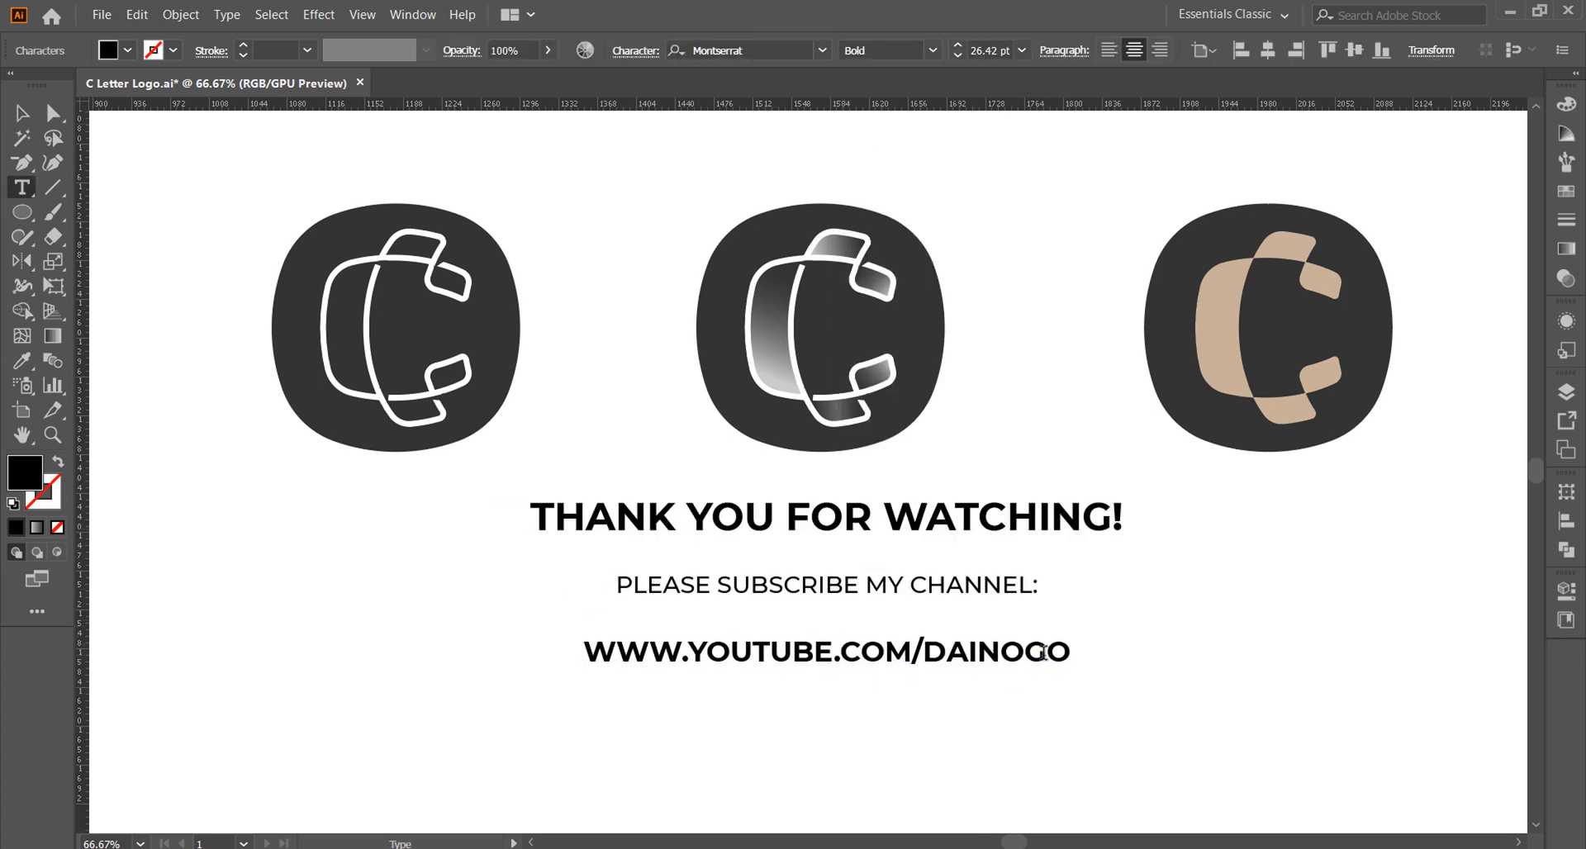
Step: Colour the channel address tan and remove the blank line above it
left_click_drag(583, 652, 1073, 652)
left_click(22, 113)
left_click(20, 187)
left_click_drag(617, 585, 1072, 618)
key("BackSpace")
Step: Set the space before the last two text lines to 4 pt and adjust the text block's placement
left_click(1064, 50)
left_click(889, 180)
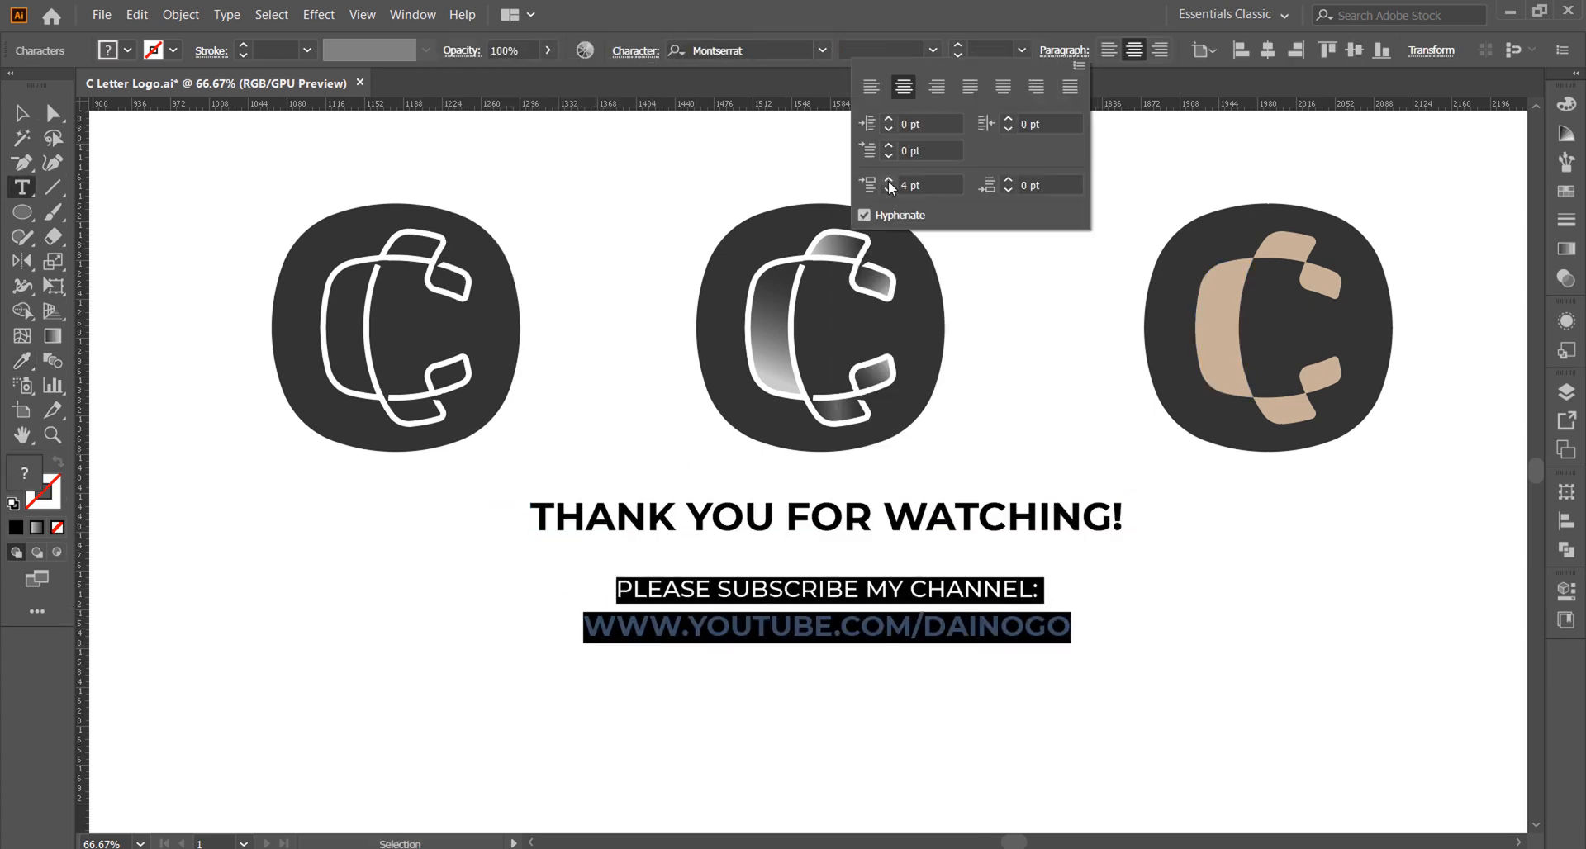
left_click(22, 113)
left_click_drag(631, 574, 632, 624)
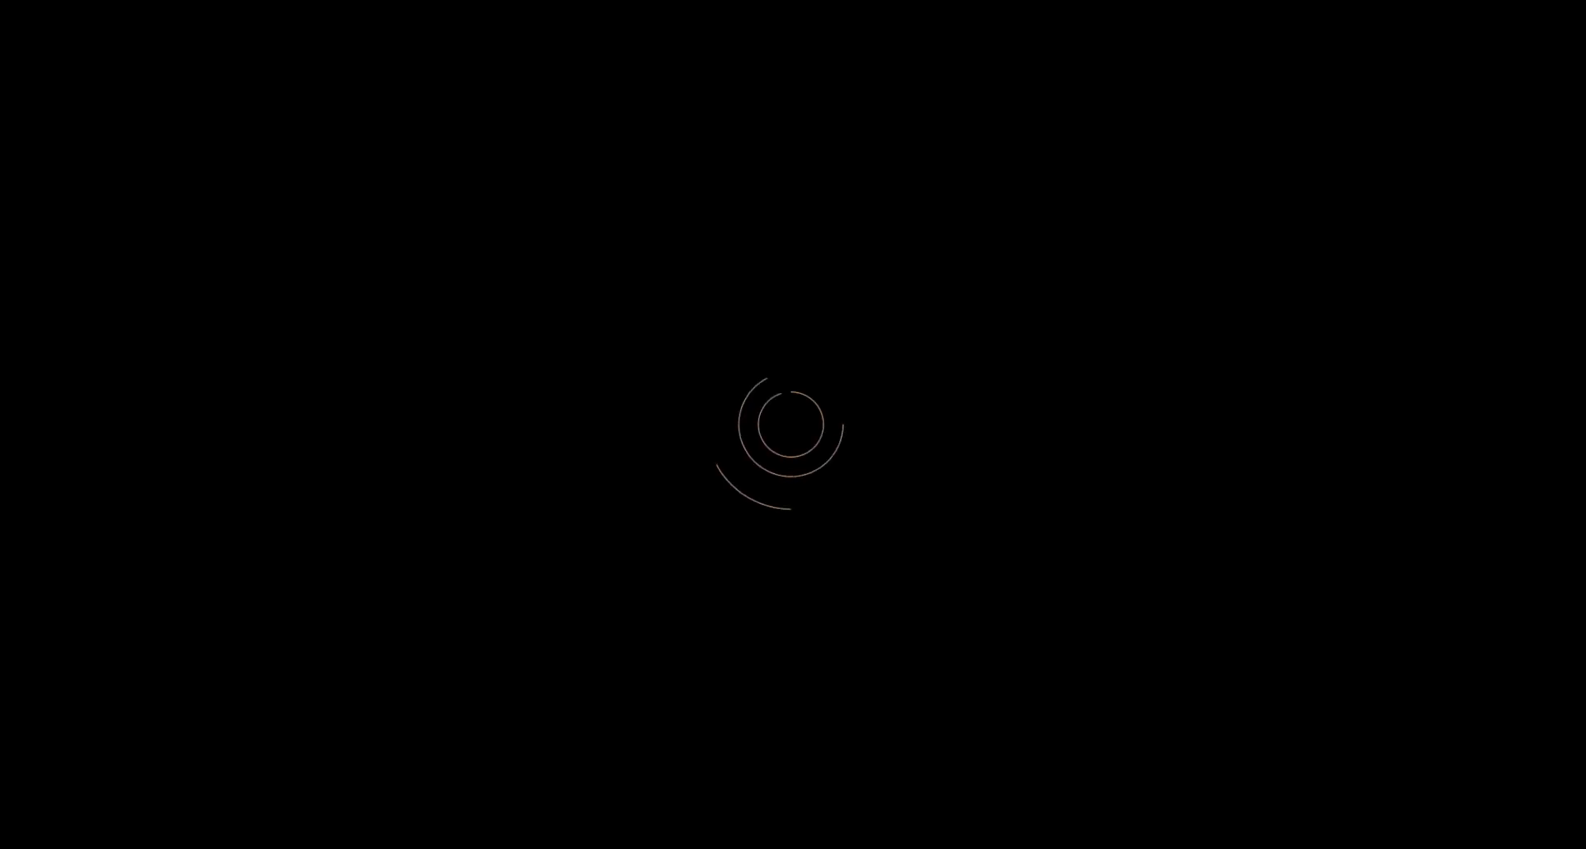